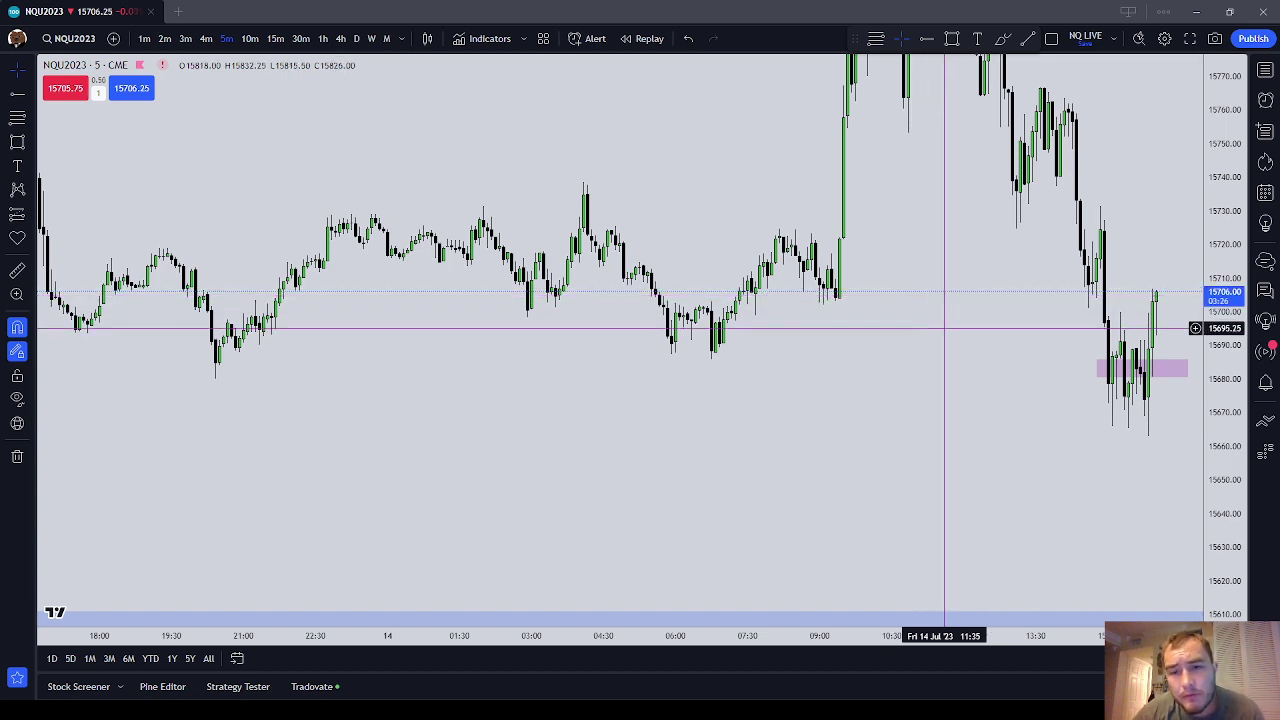
Draw a purple rectangle over the 13 Jul 15:00 price gap, from about 15692 down to 15683, extending to about 23:35
{"action": "left_click_drag", "start_coordinate": [572, 395], "coordinate": [782, 376]}
{"action": "scroll", "coordinate": [446, 374], "scroll_direction": "left", "scroll_amount": 4}
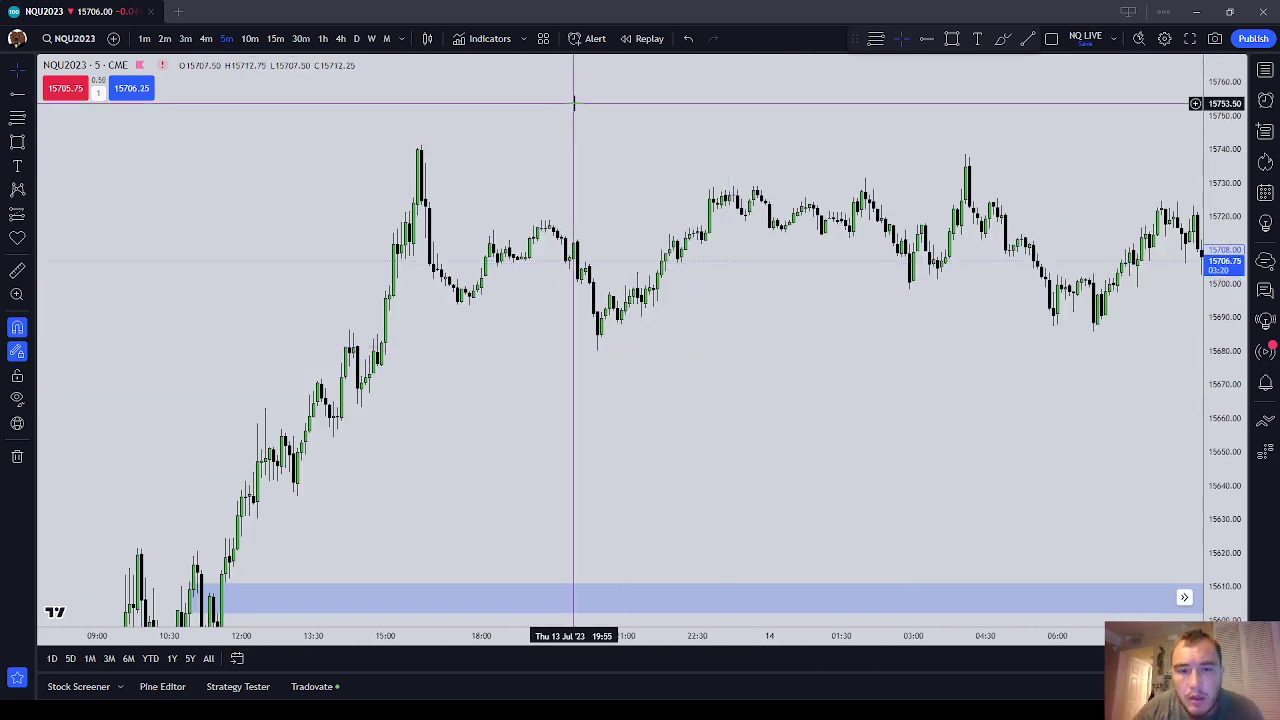
{"action": "scroll", "coordinate": [745, 269], "scroll_direction": "down", "scroll_amount": 1}
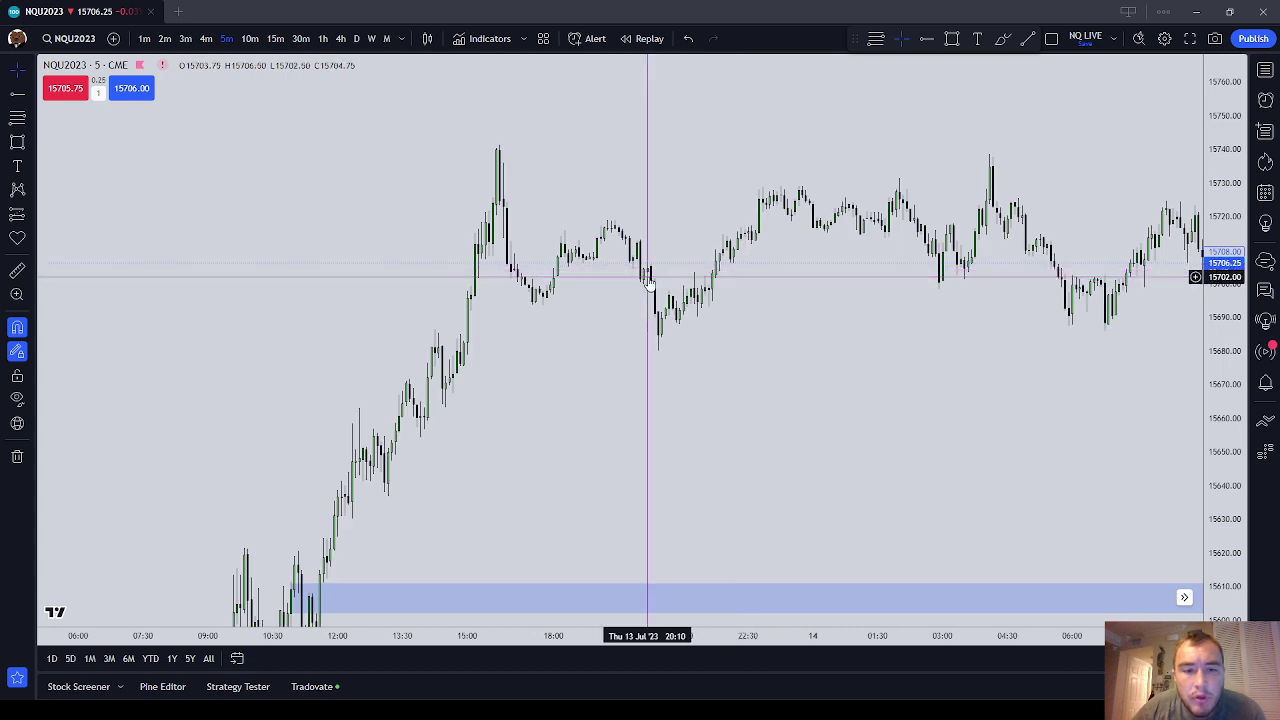
{"action": "scroll", "coordinate": [646, 277], "scroll_direction": "up", "scroll_amount": 1}
{"action": "left_click_drag", "start_coordinate": [586, 275], "coordinate": [593, 337]}
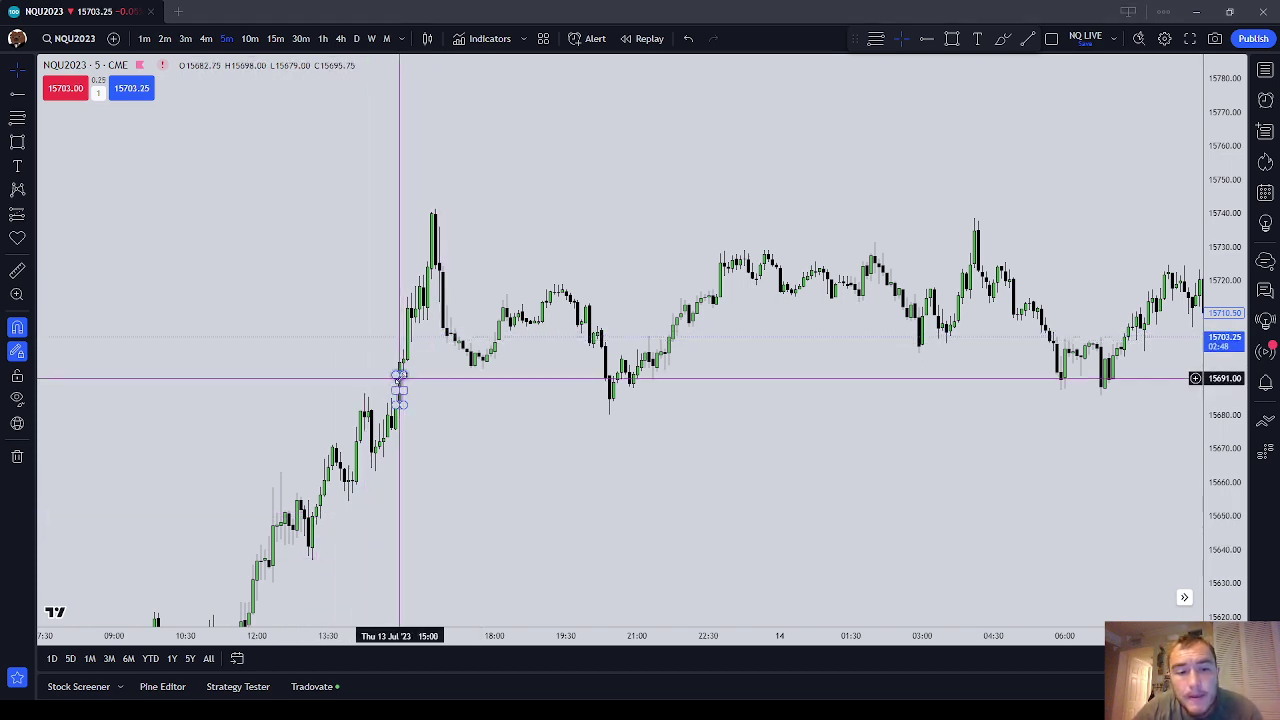
{"action": "left_click_drag", "start_coordinate": [400, 388], "coordinate": [760, 404]}
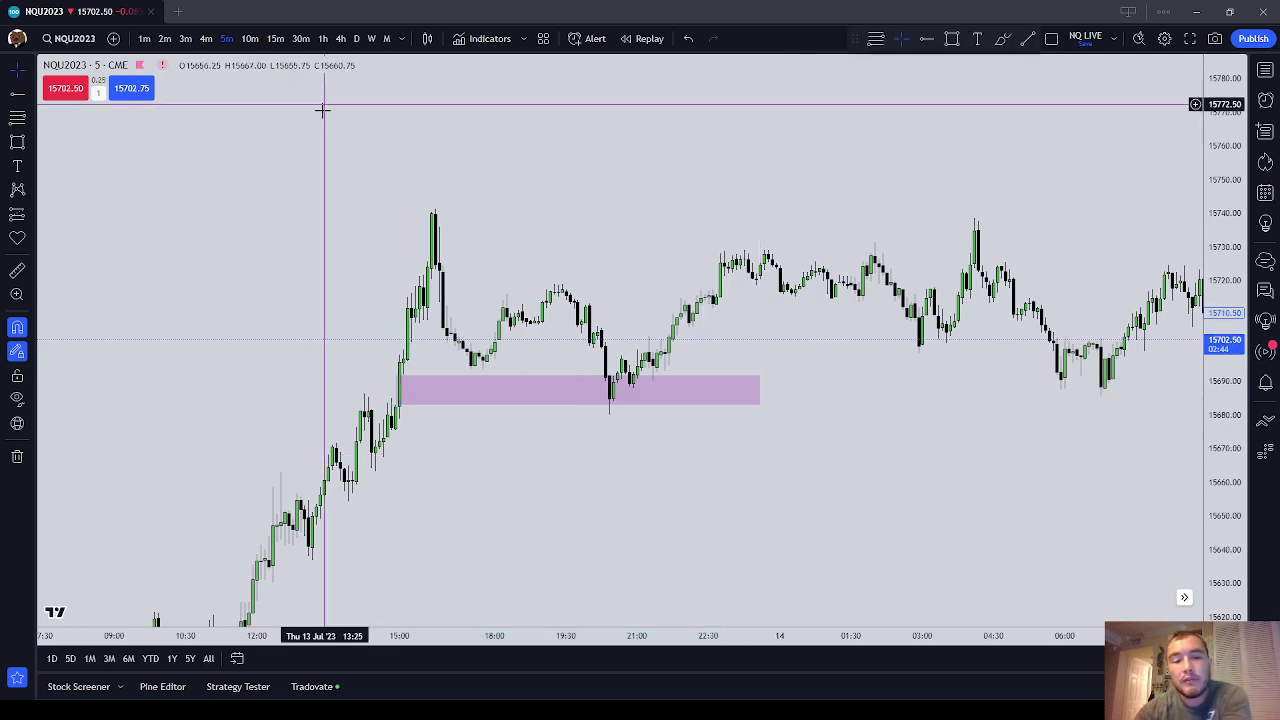
Brush two red strokes near 15702 at 20:00, circle the 15:00 gap candle, and sketch a down arrow toward the purple zone
{"action": "left_click", "coordinate": [1003, 38]}
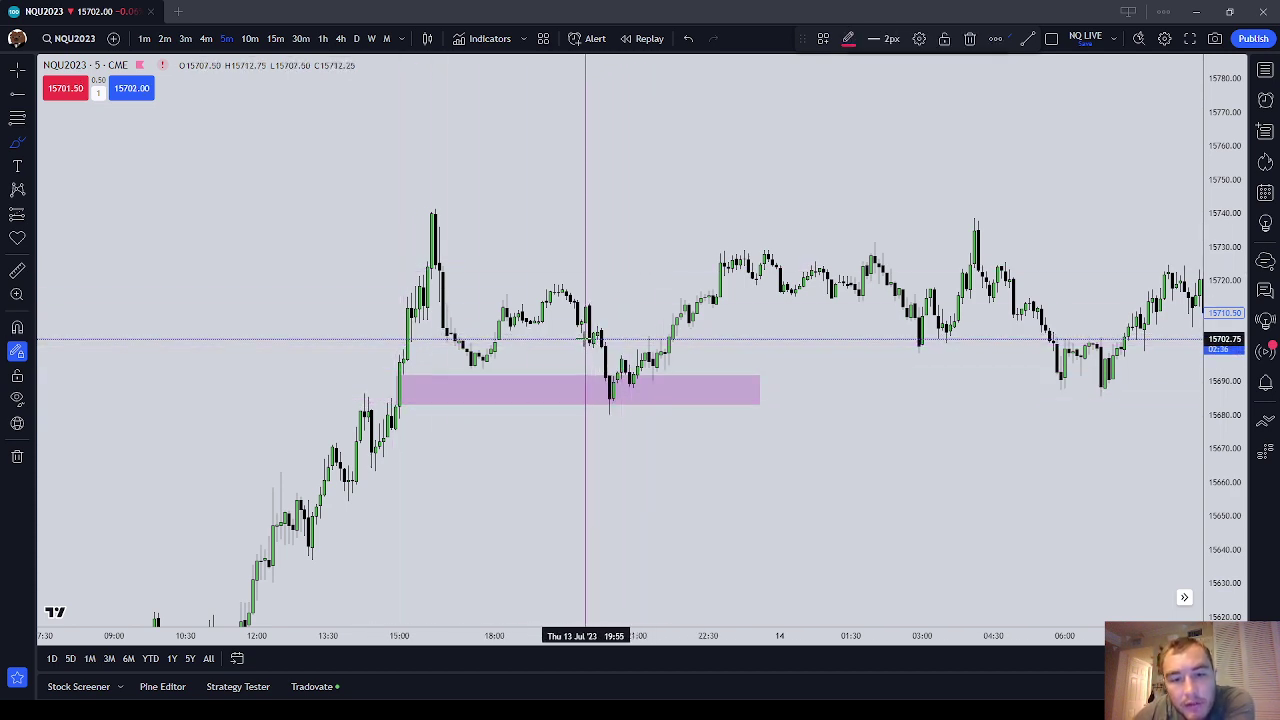
{"action": "left_click_drag", "start_coordinate": [592, 342], "coordinate": [591, 341]}
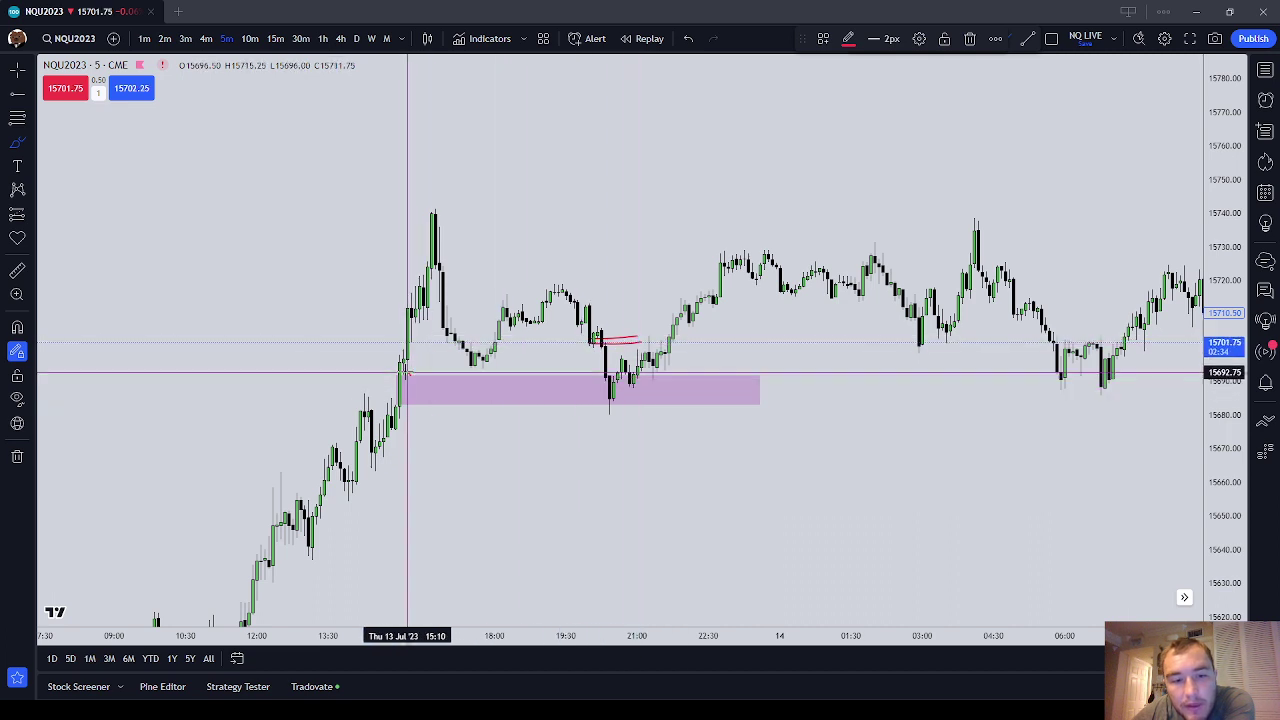
{"action": "mouse_move", "coordinate": [400, 376]}
{"action": "left_mouse_down"}
{"action": "mouse_move", "coordinate": [391, 410]}
{"action": "mouse_move", "coordinate": [408, 411]}
{"action": "mouse_move", "coordinate": [411, 377]}
{"action": "left_mouse_up"}
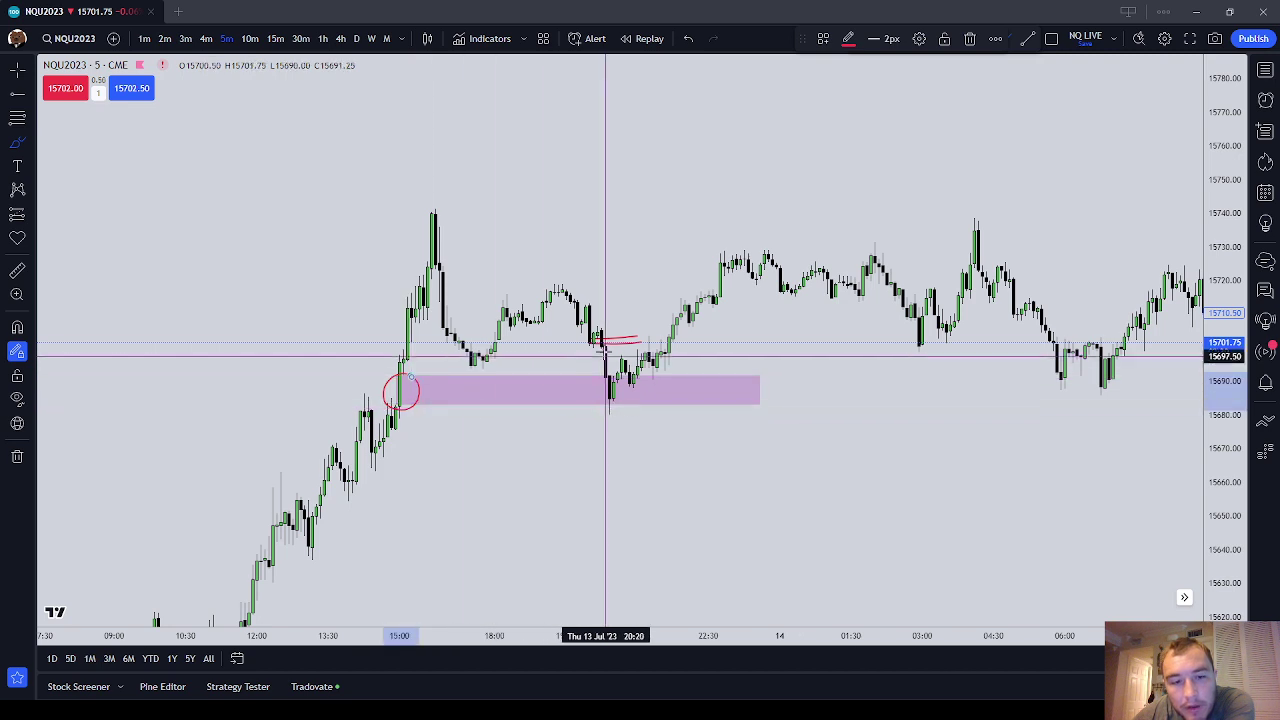
{"action": "mouse_move", "coordinate": [565, 343]}
{"action": "left_mouse_down"}
{"action": "mouse_move", "coordinate": [581, 375]}
{"action": "mouse_move", "coordinate": [589, 353]}
{"action": "left_mouse_up"}
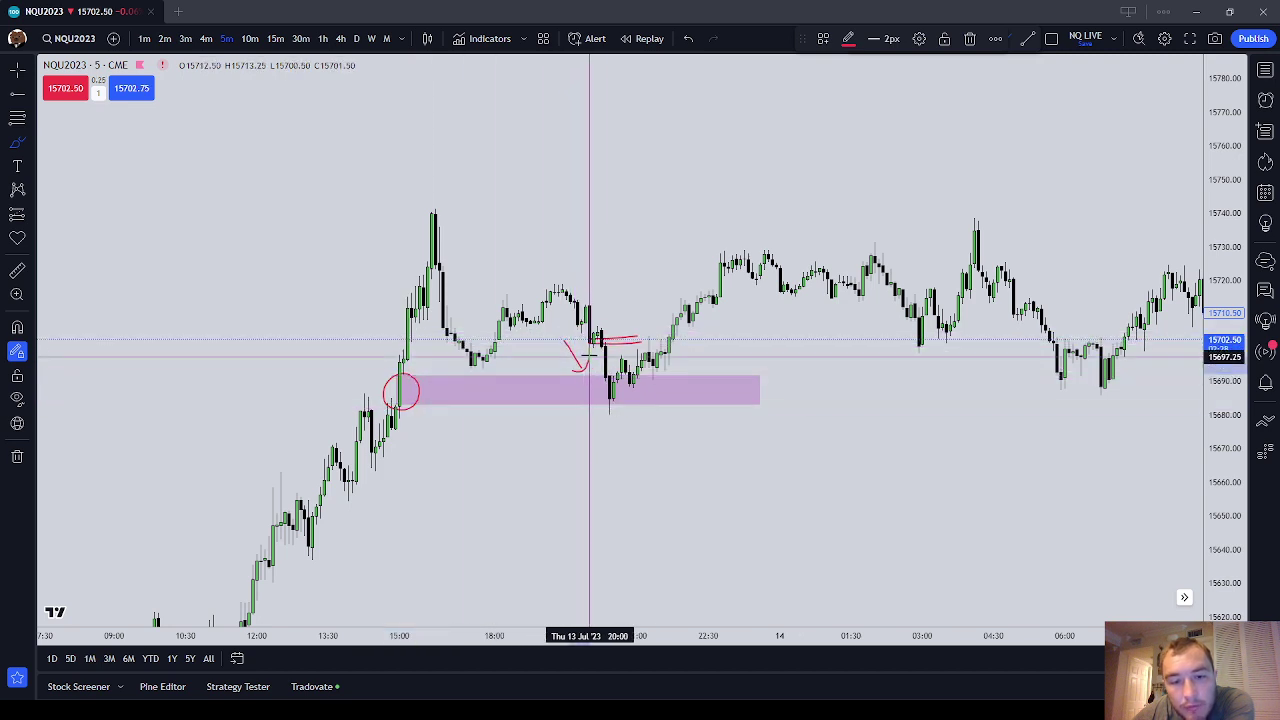
With magnet snapping on, place a Fib retracement over the height of the 13 Jul purple zone, showing its 0.25, 0.5 and 0.75 levels
{"action": "left_click", "coordinate": [14, 119]}
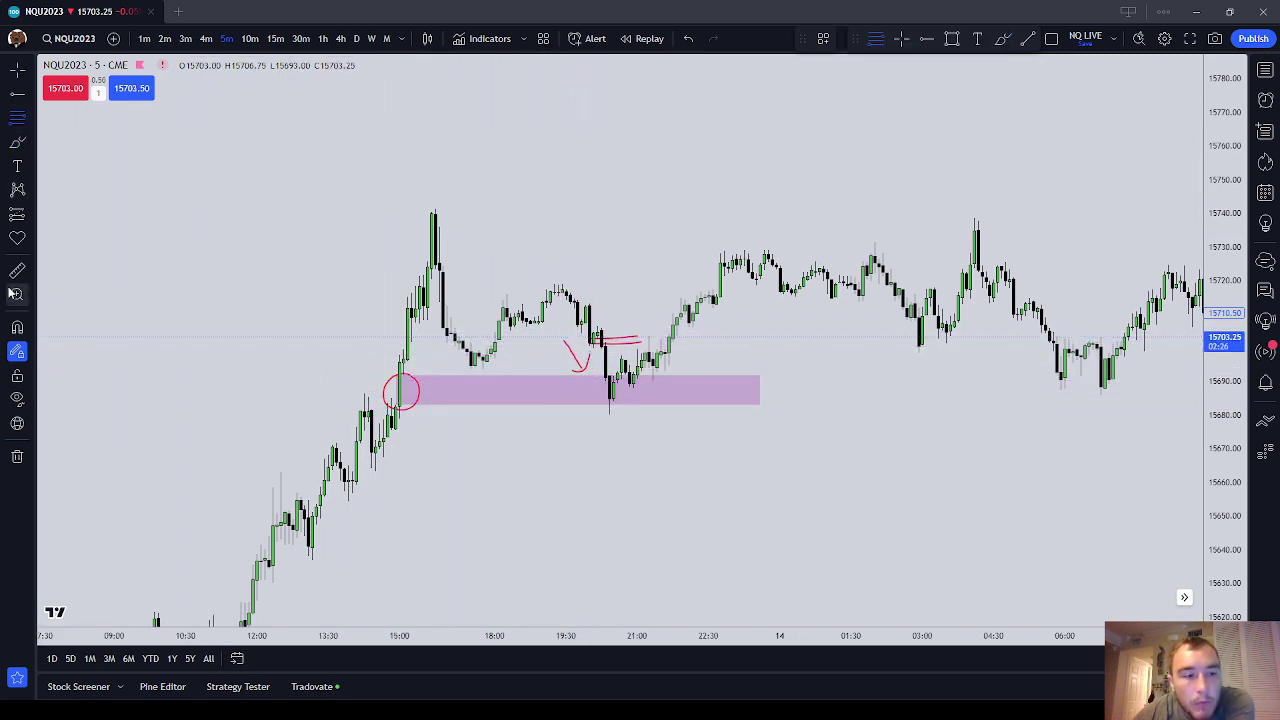
{"action": "left_click", "coordinate": [17, 325]}
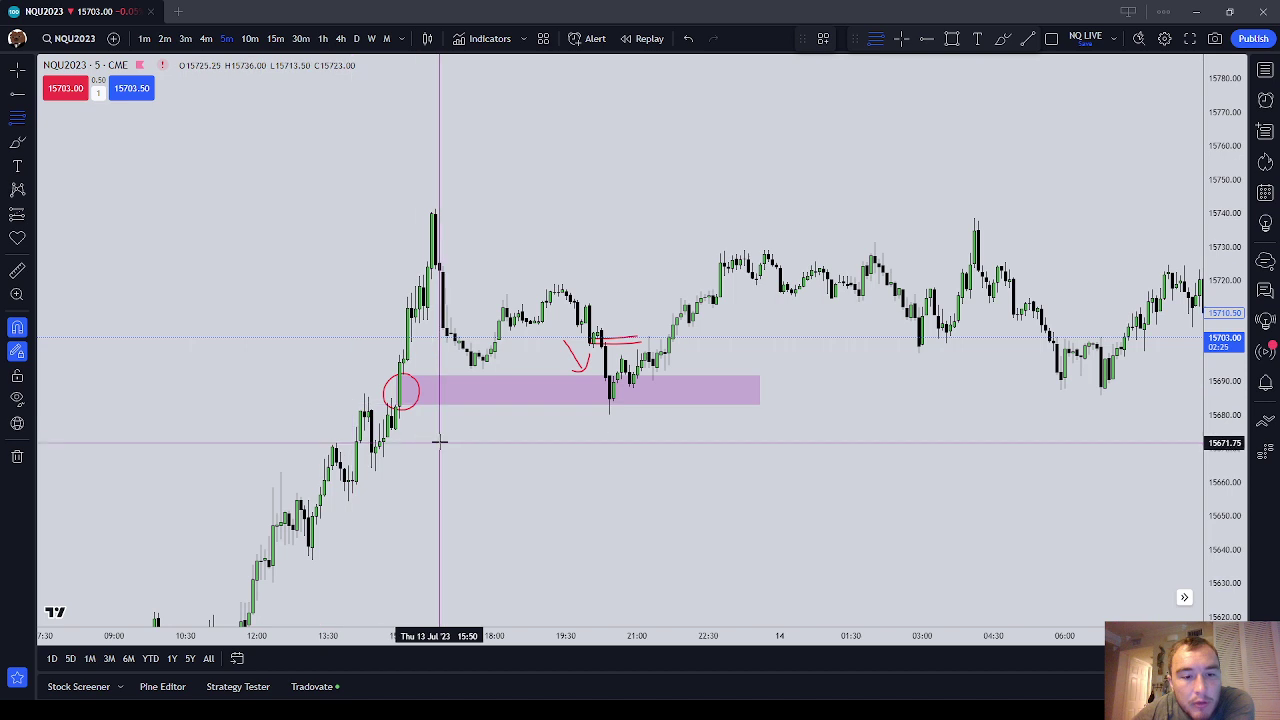
{"action": "left_click", "coordinate": [403, 375]}
{"action": "left_click", "coordinate": [594, 466]}
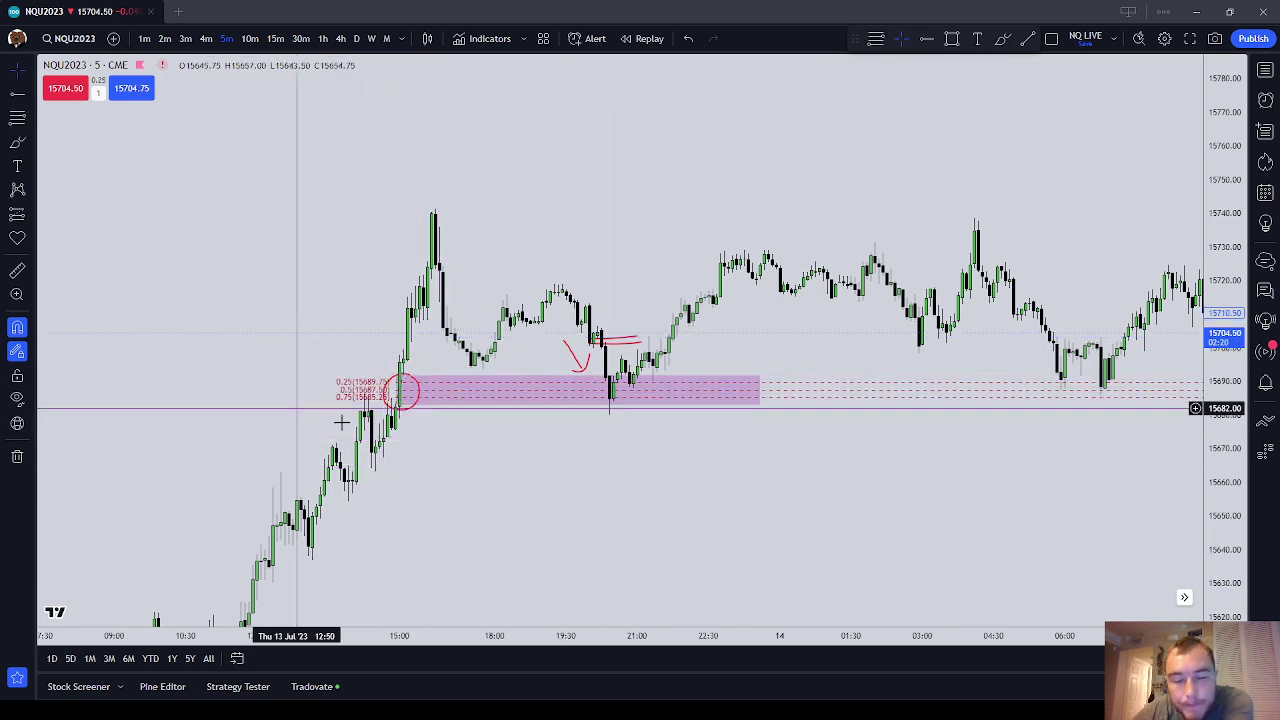
{"action": "left_click", "coordinate": [610, 404]}
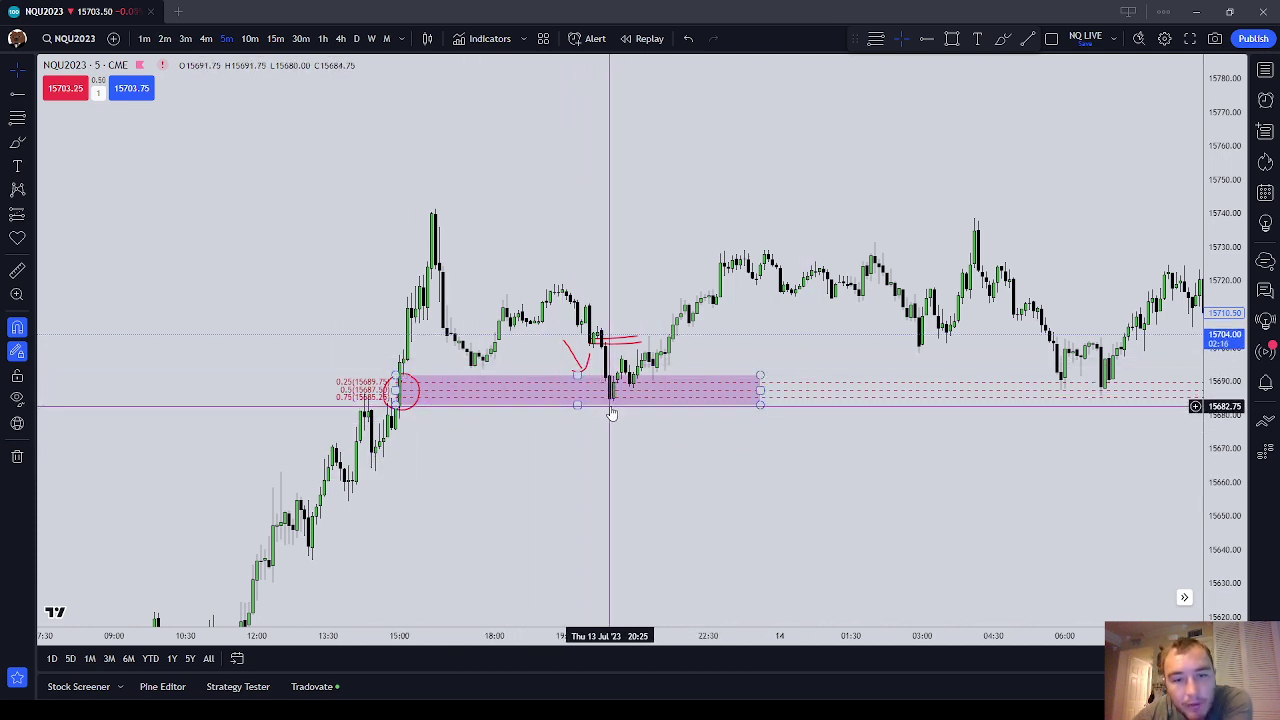
{"action": "left_click", "coordinate": [613, 345]}
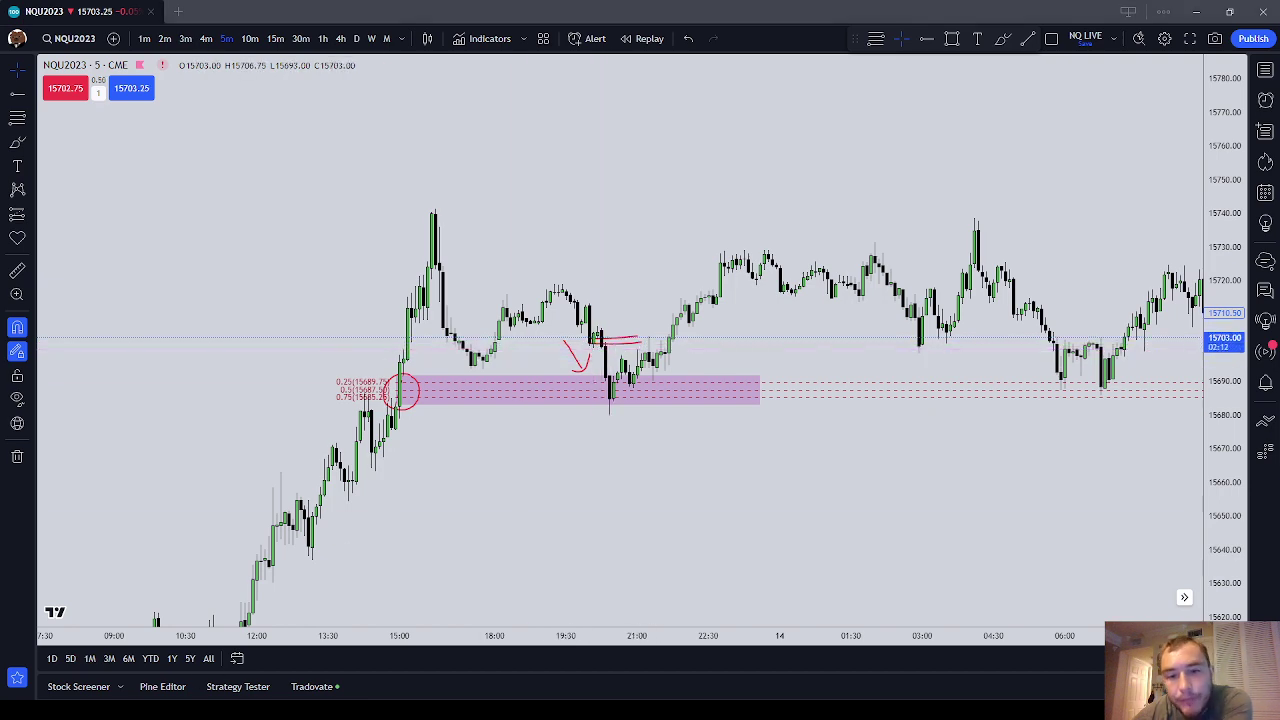
With magnet snapping off, brush red marks at the 14 Jul swing low near 13:10, the high near 13:35 and the low near 14:35
{"action": "left_click_drag", "start_coordinate": [663, 423], "coordinate": [297, 500]}
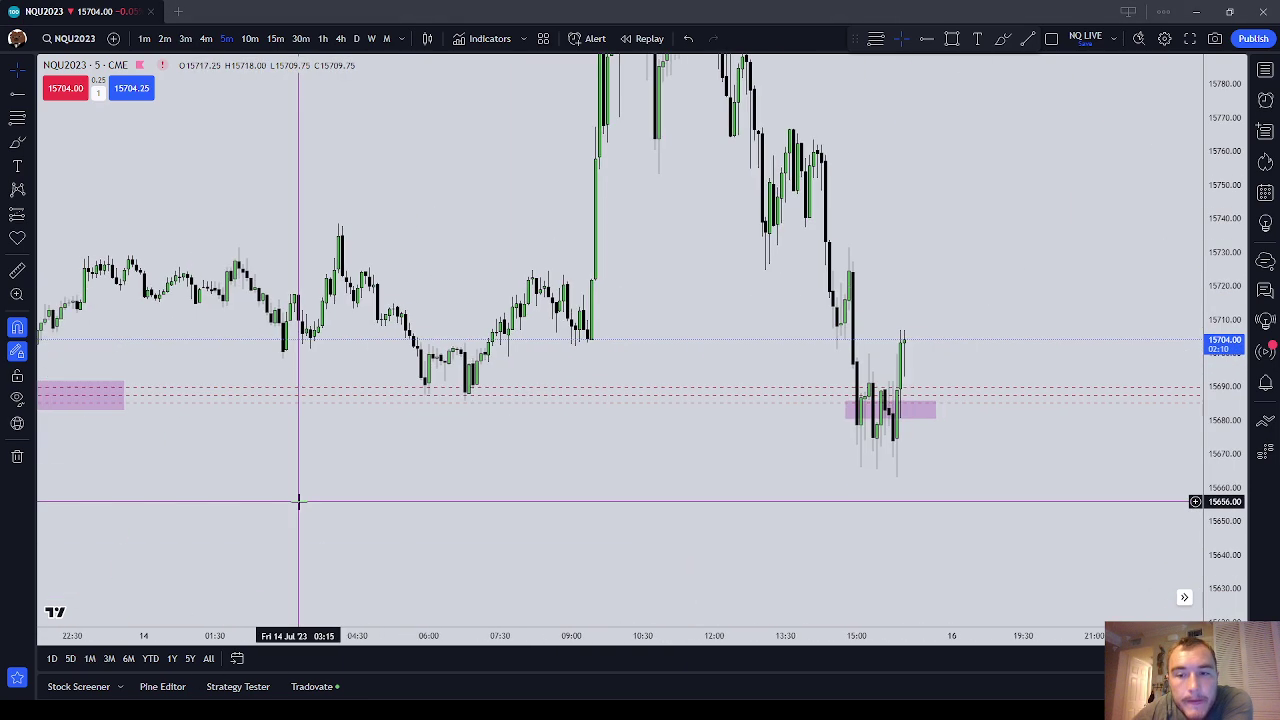
{"action": "left_click_drag", "start_coordinate": [815, 302], "coordinate": [794, 420]}
{"action": "left_click", "coordinate": [8, 140]}
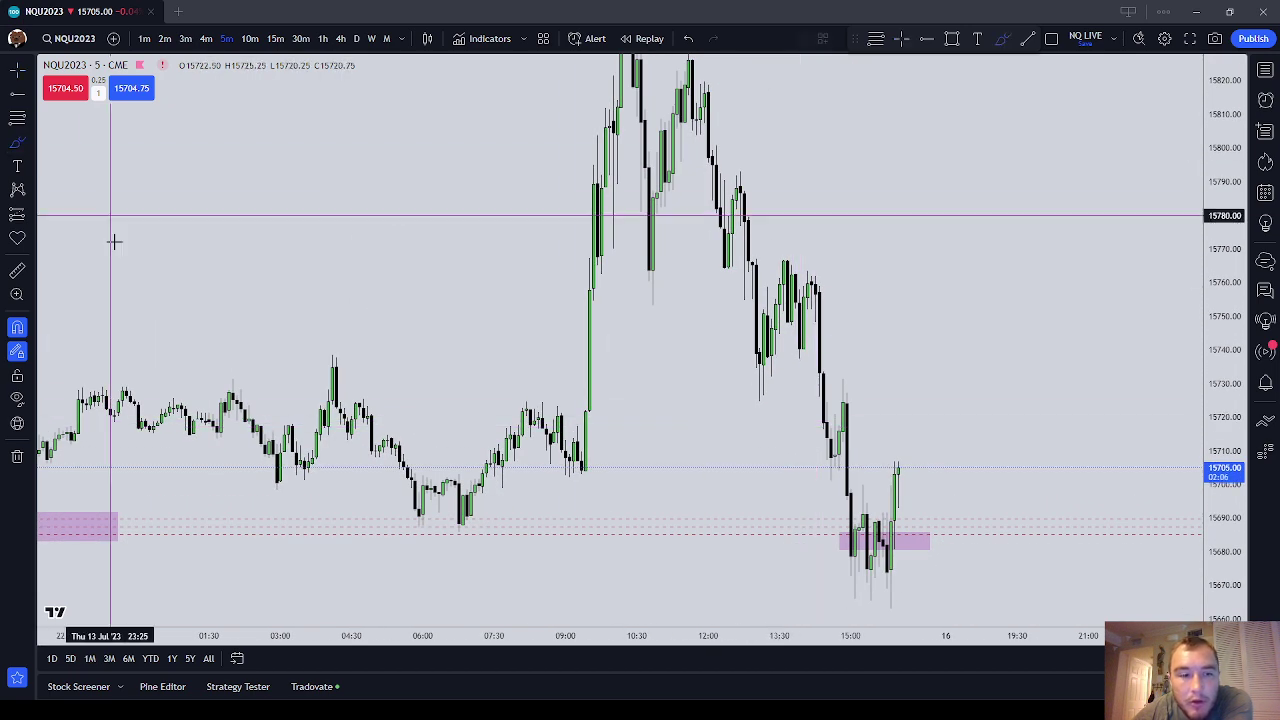
{"action": "left_click", "coordinate": [8, 330]}
{"action": "left_click_drag", "start_coordinate": [752, 395], "coordinate": [778, 386]}
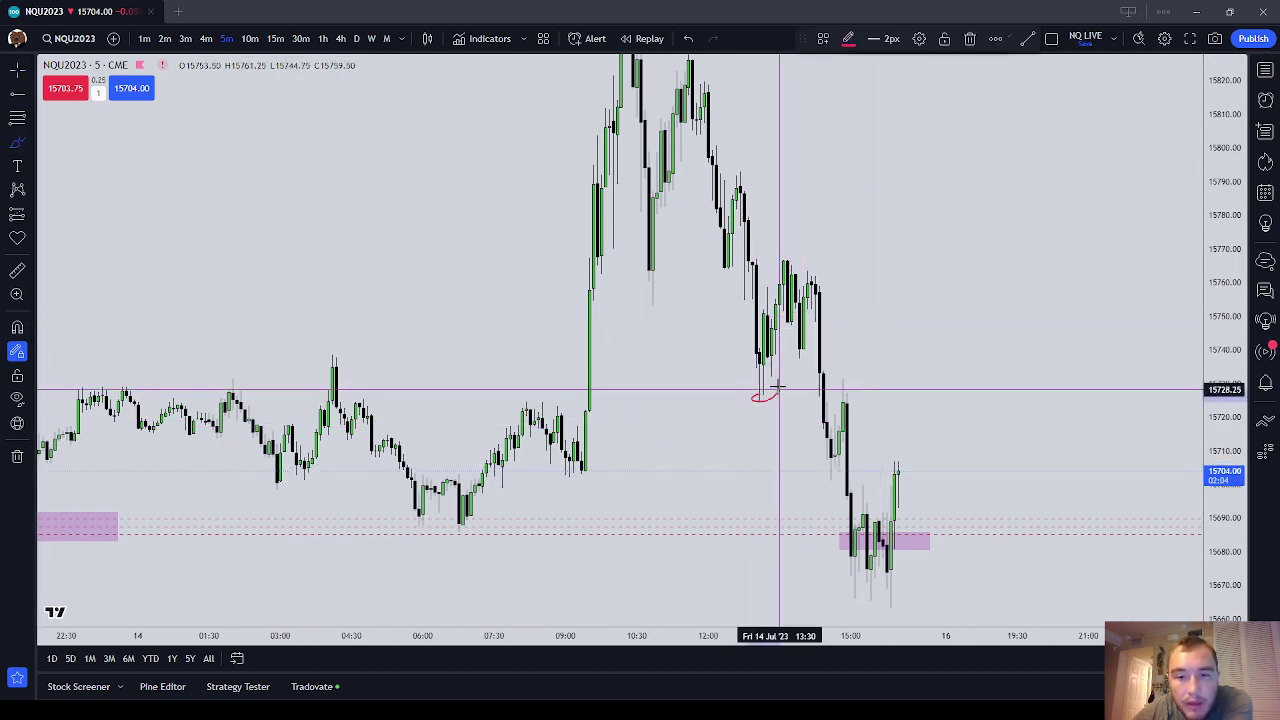
{"action": "left_click_drag", "start_coordinate": [786, 260], "coordinate": [795, 263]}
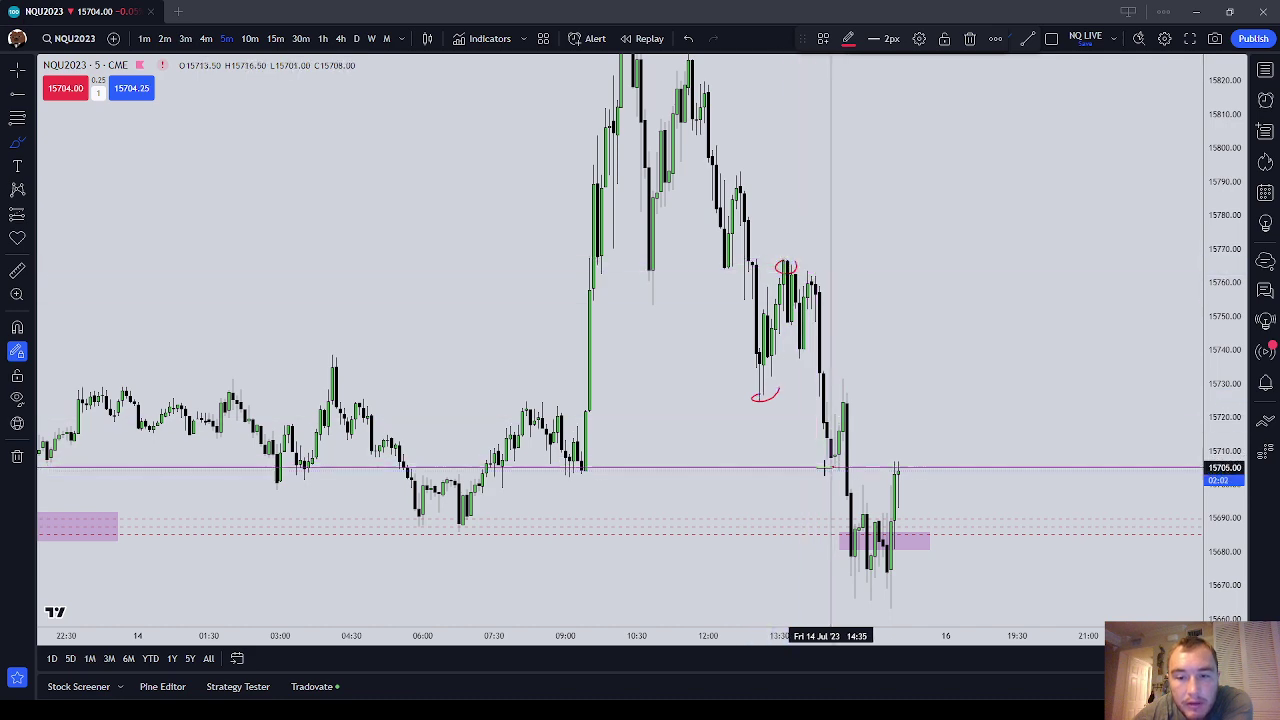
{"action": "left_click_drag", "start_coordinate": [834, 466], "coordinate": [846, 468]}
{"action": "key", "text": "Escape"}
Mark the 14:50 high and 15:25 low on 14 Jul in red, and remove the marks at the 13:10 low and 13:35 high
{"action": "left_click_drag", "start_coordinate": [925, 391], "coordinate": [857, 348]}
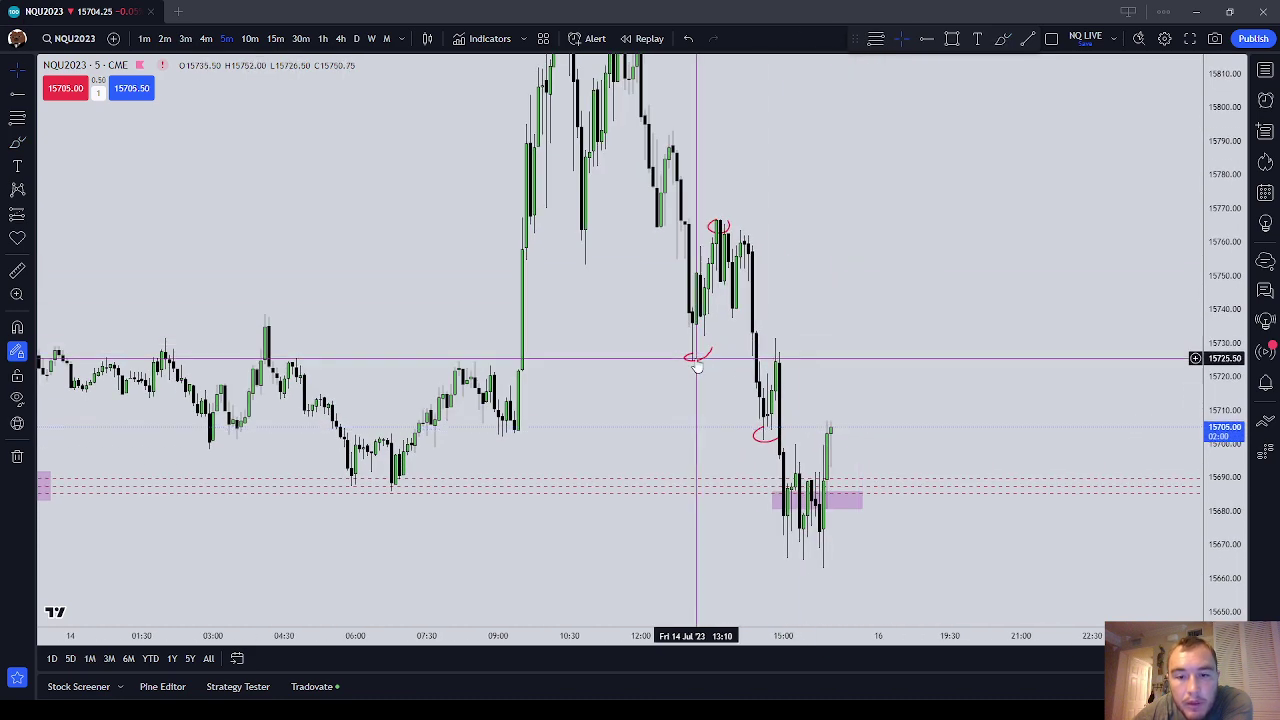
{"action": "left_click_drag", "start_coordinate": [712, 359], "coordinate": [829, 348]}
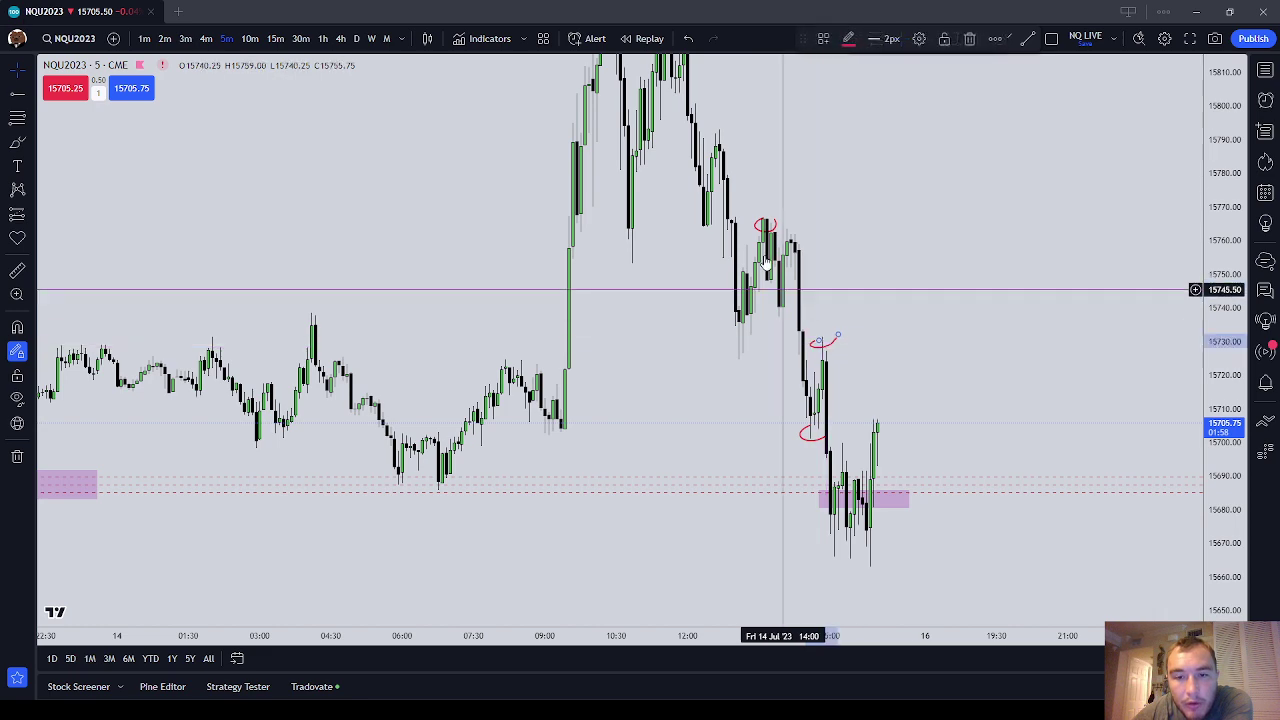
{"action": "mouse_move", "coordinate": [775, 232]}
{"action": "left_mouse_down"}
{"action": "mouse_move", "coordinate": [834, 446]}
{"action": "mouse_move", "coordinate": [709, 213]}
{"action": "mouse_move", "coordinate": [793, 546]}
{"action": "left_mouse_up"}
{"action": "left_click_drag", "start_coordinate": [557, 455], "coordinate": [748, 388]}
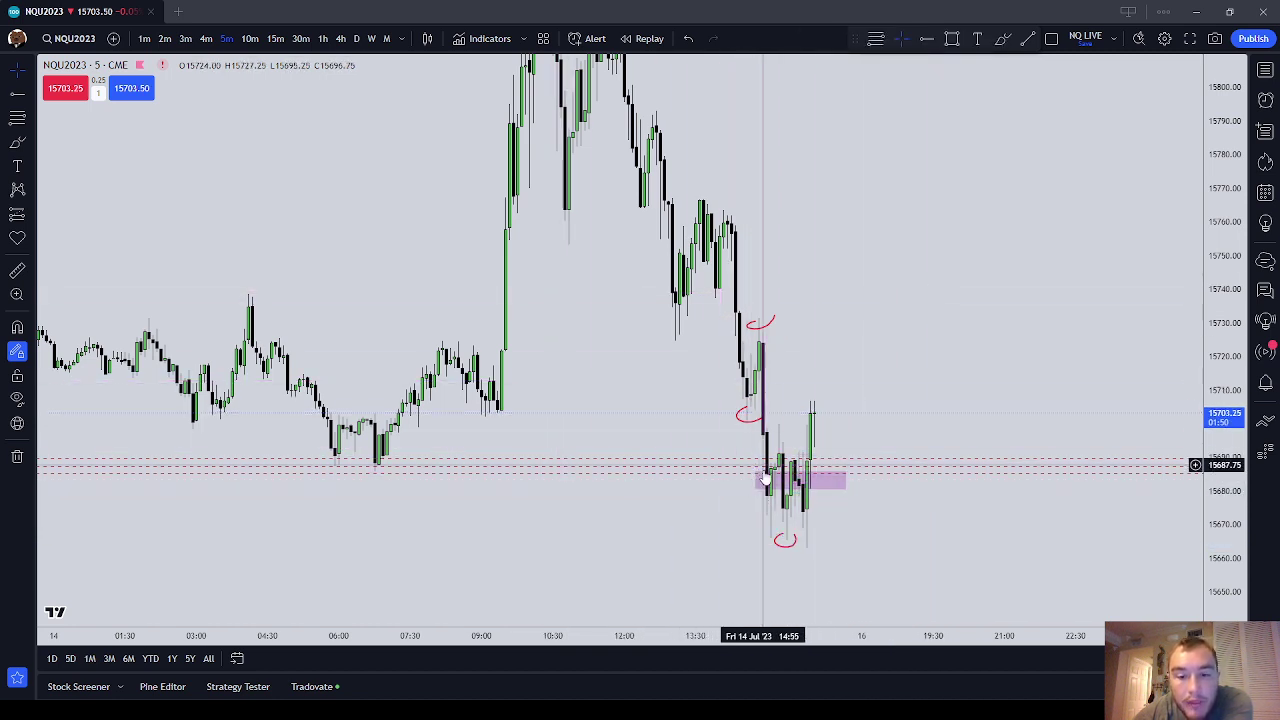
Compare the 14 Jul afternoon sell-off into its purple zone with the earlier 13 Jul zone on a wider view
{"action": "left_click_drag", "start_coordinate": [795, 490], "coordinate": [870, 398]}
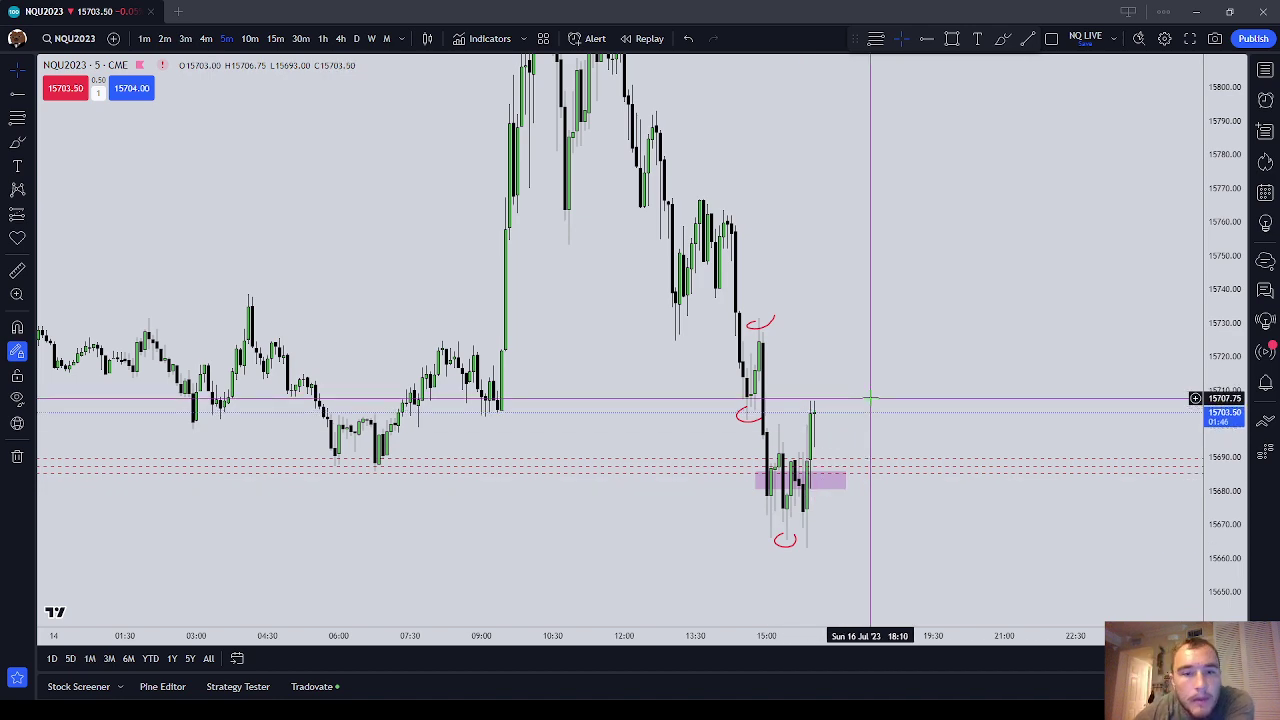
{"action": "scroll", "coordinate": [863, 360], "scroll_direction": "down", "scroll_amount": 5}
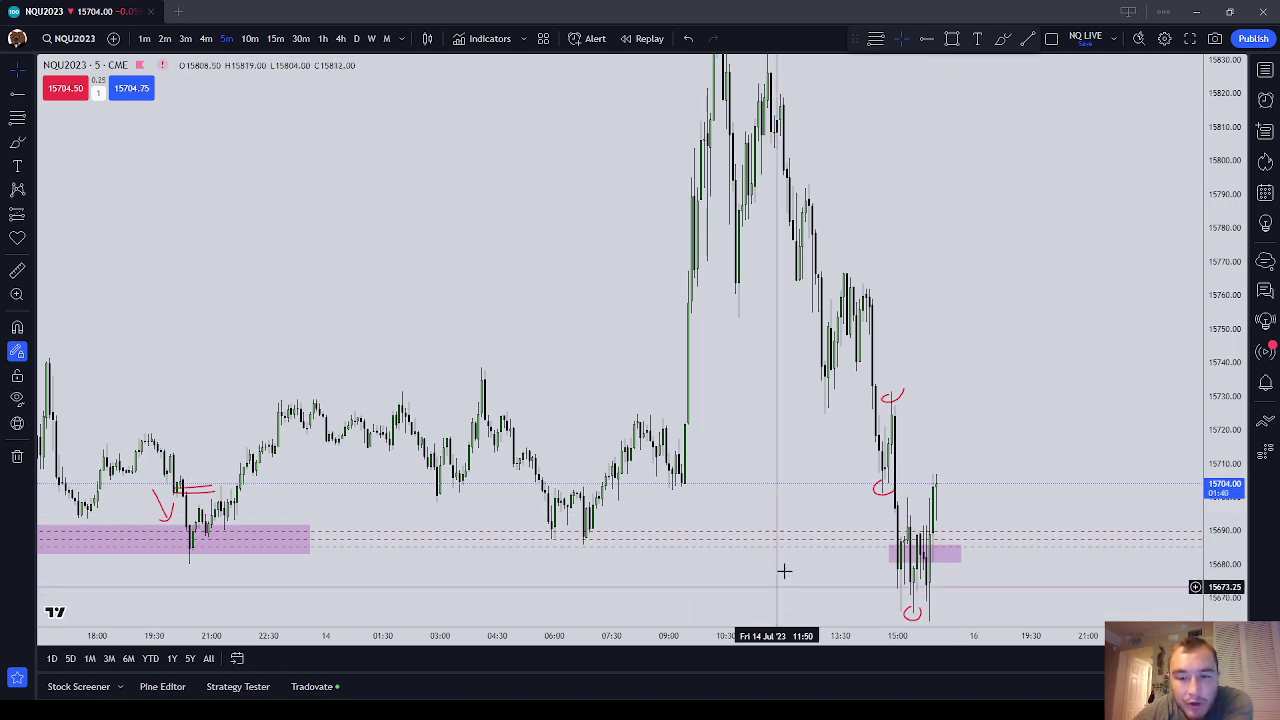
{"action": "left_click_drag", "start_coordinate": [800, 445], "coordinate": [783, 394]}
{"action": "left_click_drag", "start_coordinate": [1236, 278], "coordinate": [1236, 378]}
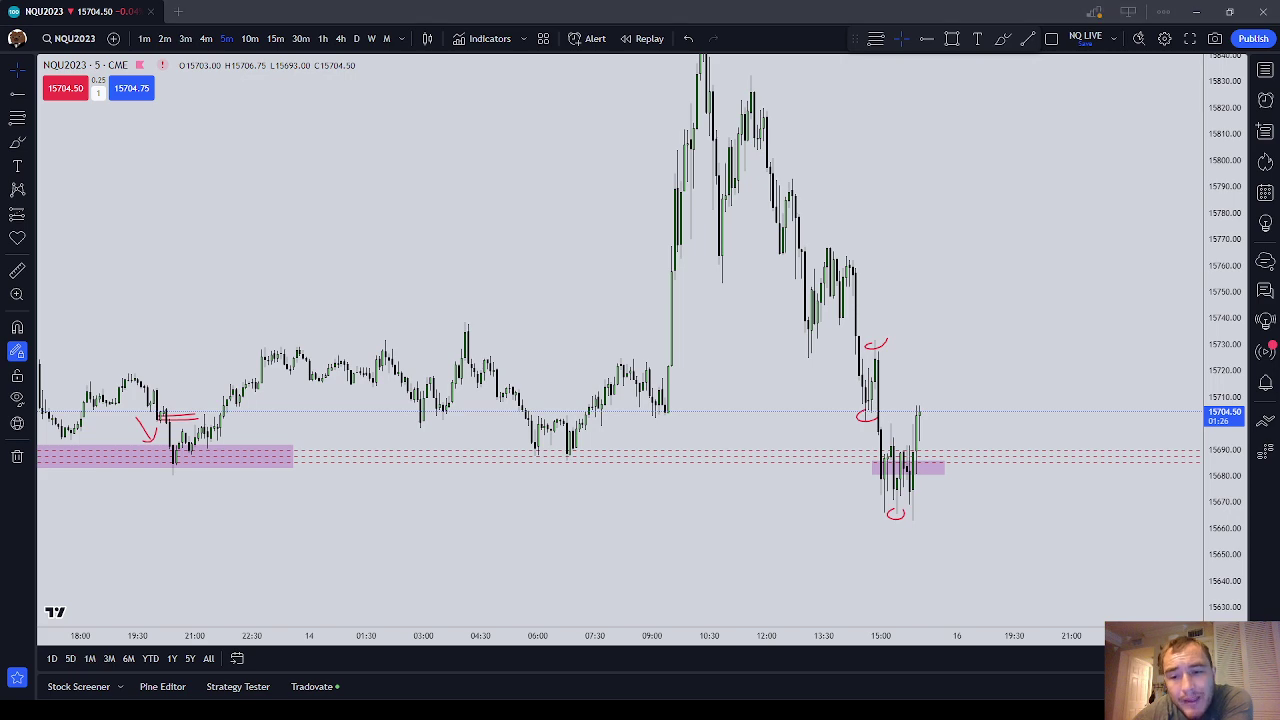
{"action": "left_click_drag", "start_coordinate": [543, 346], "coordinate": [590, 313]}
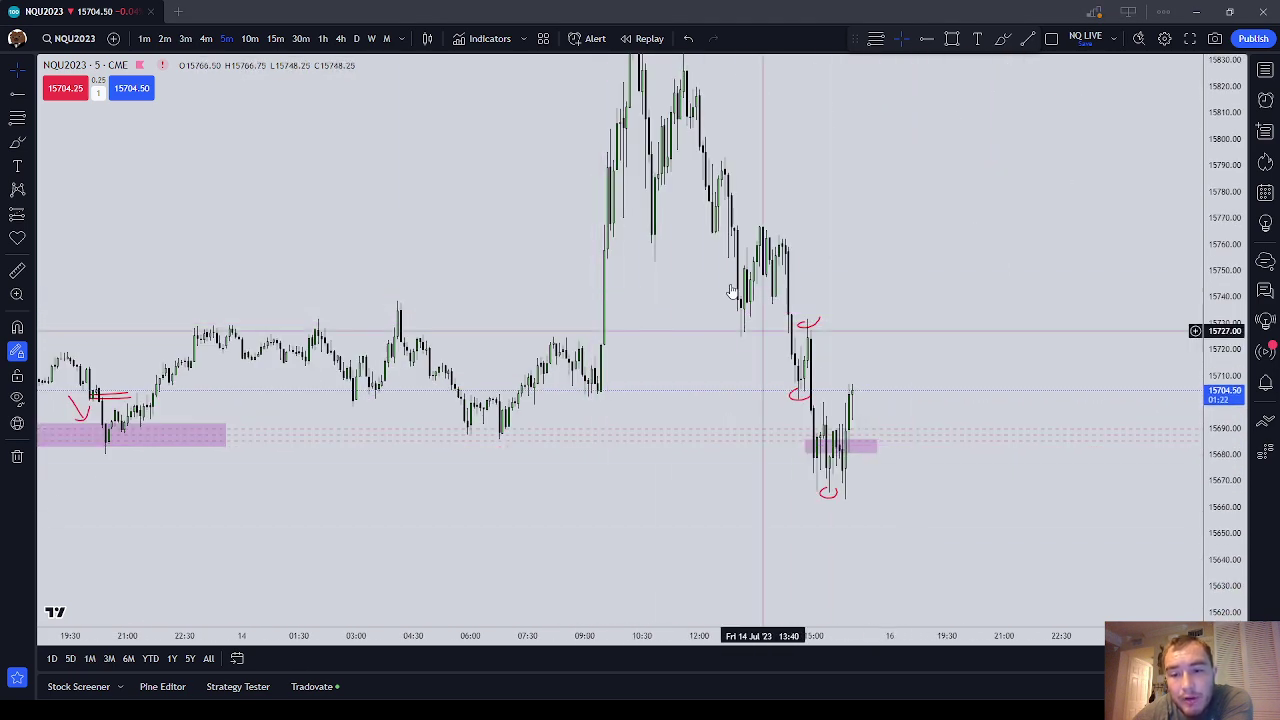
{"action": "left_click_drag", "start_coordinate": [814, 366], "coordinate": [934, 363]}
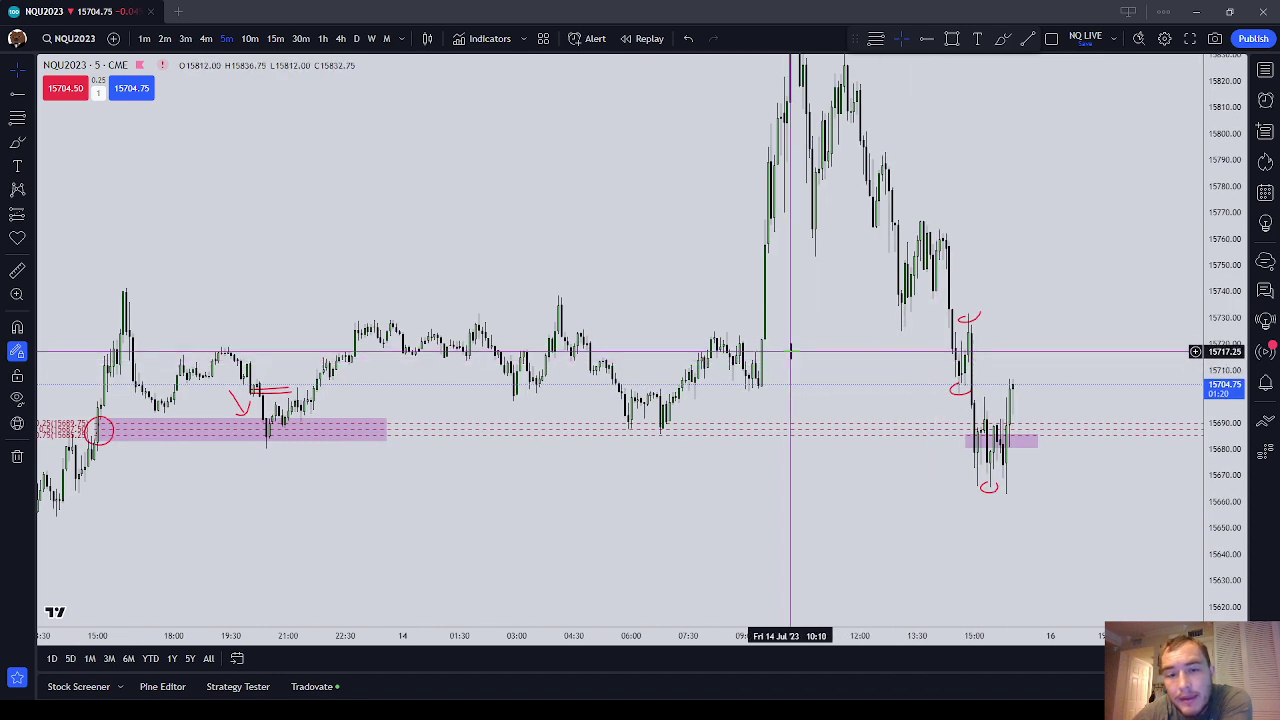
{"action": "left_click_drag", "start_coordinate": [787, 334], "coordinate": [894, 304]}
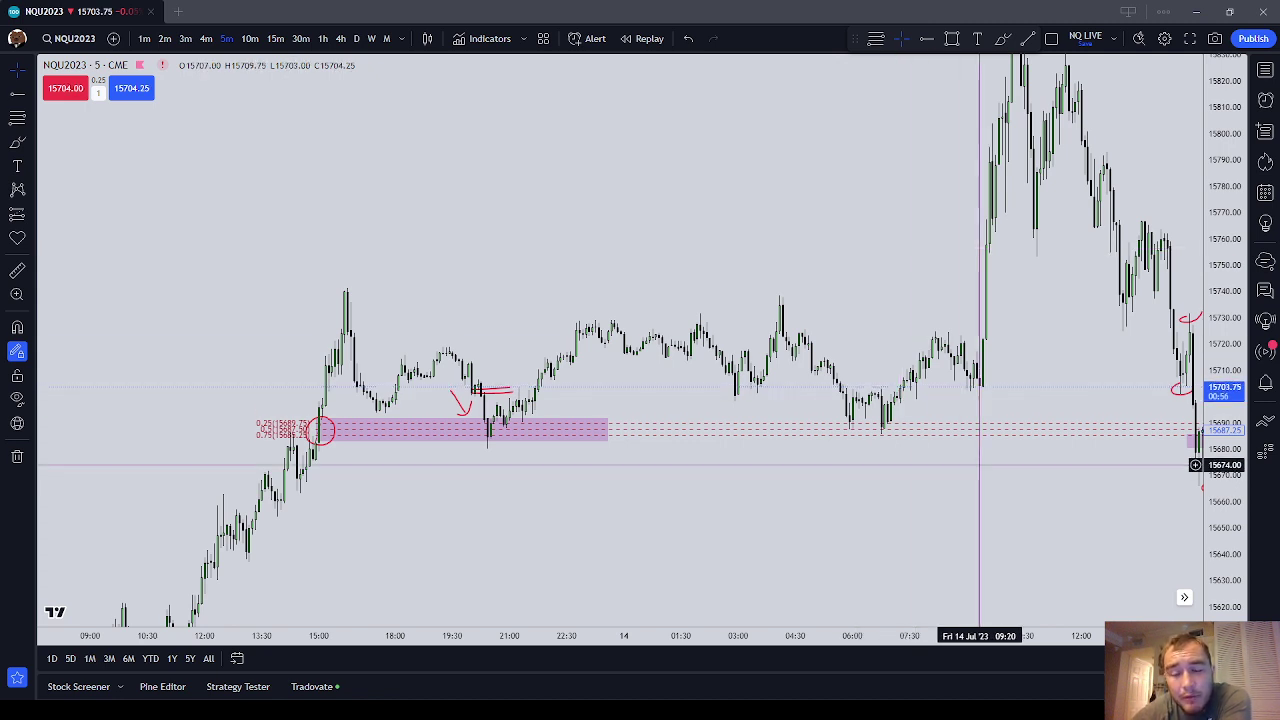
Check the total profit and loss in the Tradovate account summary and return to the full chart
{"action": "left_click", "coordinate": [314, 686]}
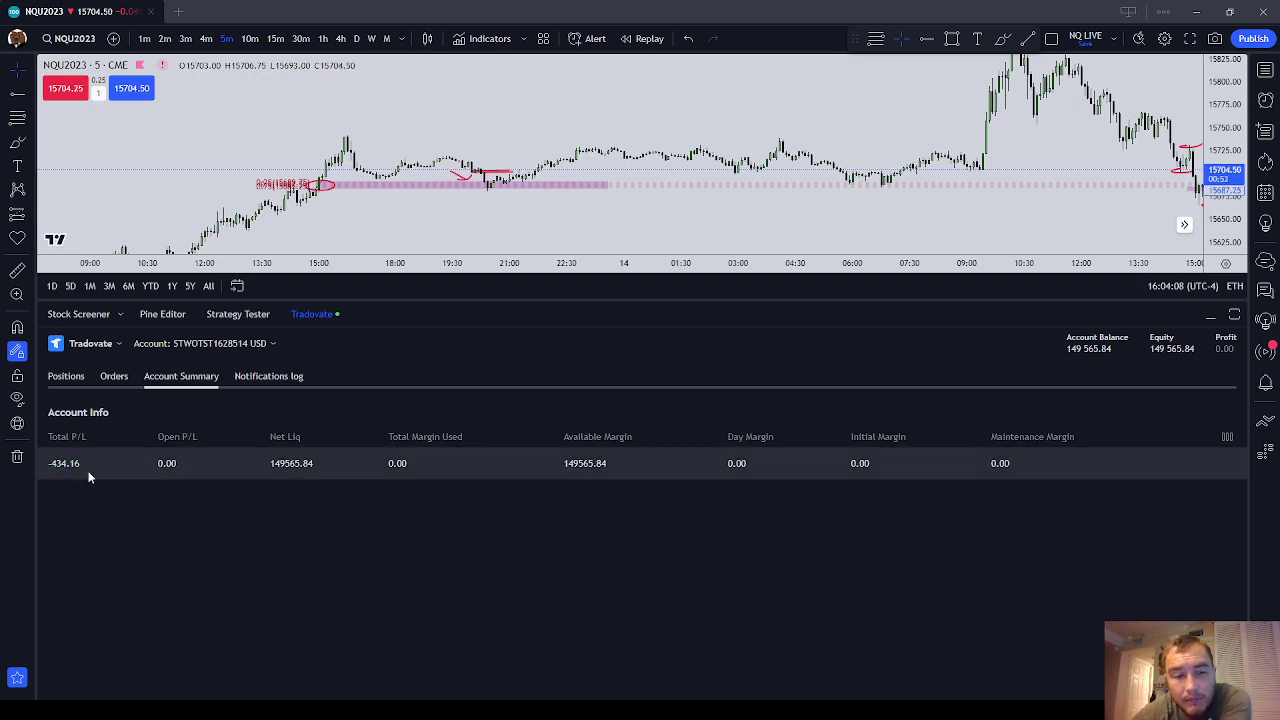
{"action": "left_click", "coordinate": [1210, 317]}
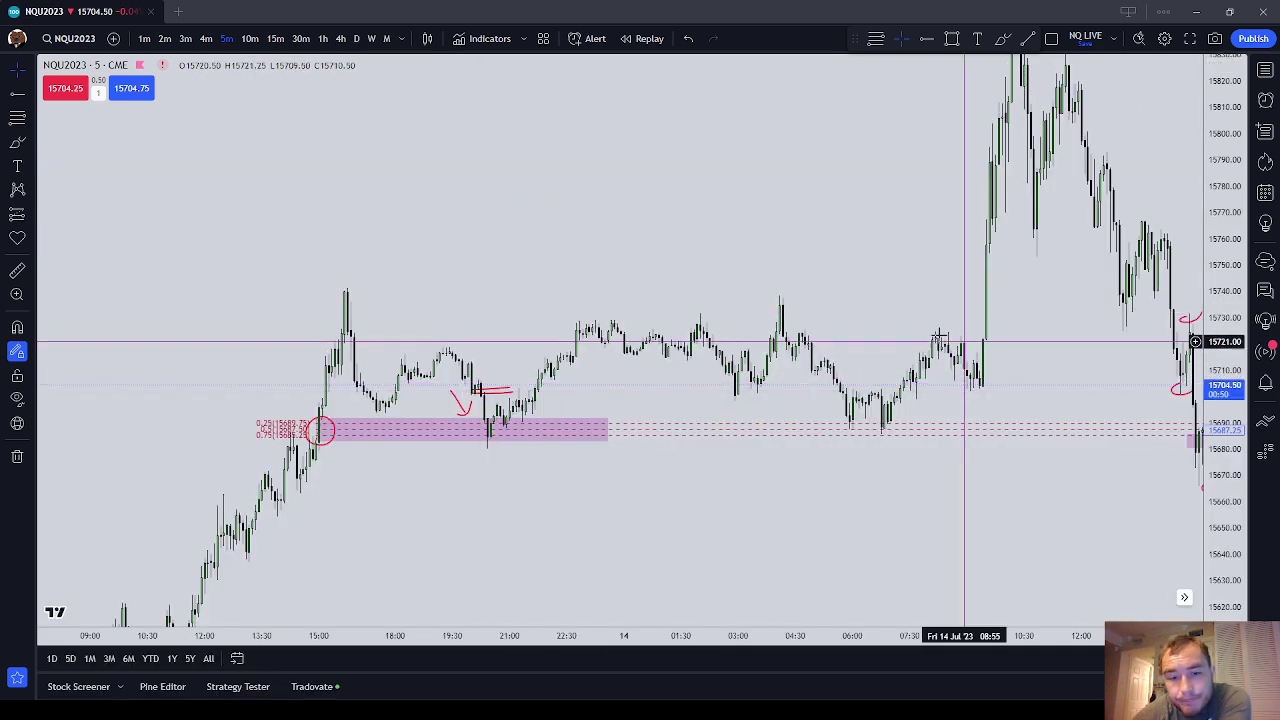
Examine the recent purple zone, and review the 13 Jul zone and the overnight price reaction from it in close-up
{"action": "left_click_drag", "start_coordinate": [940, 566], "coordinate": [614, 586]}
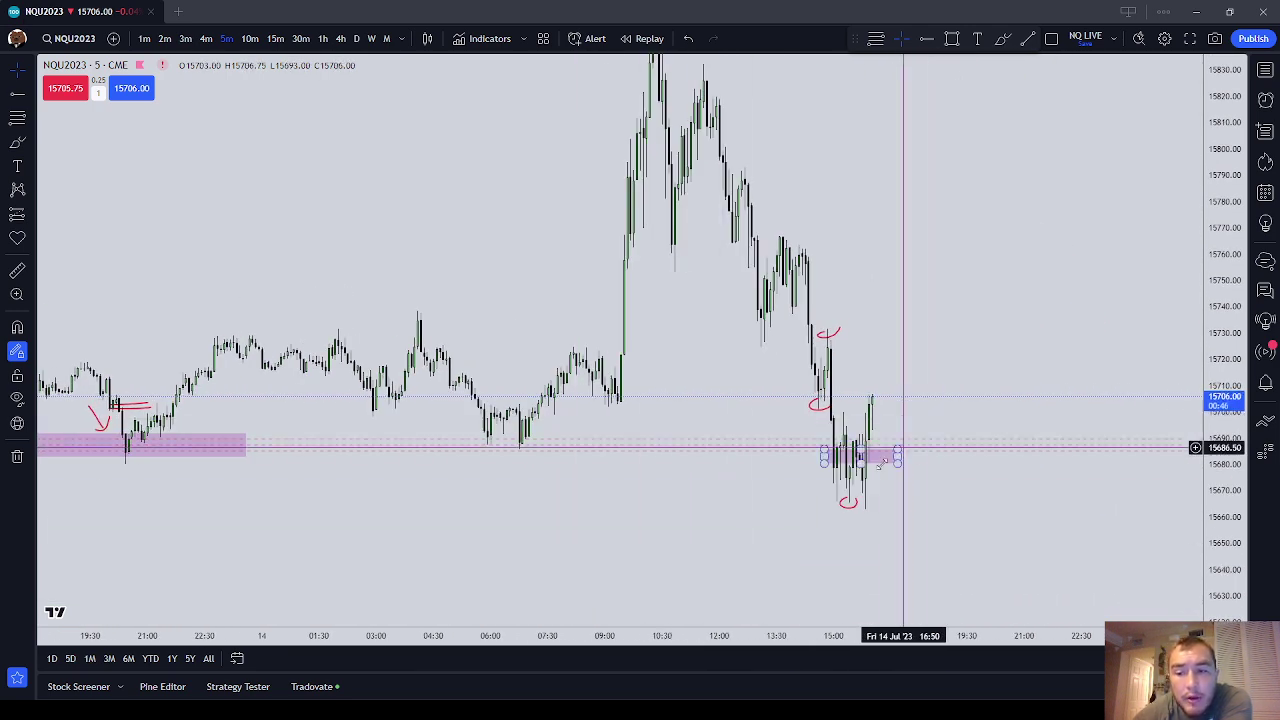
{"action": "left_click_drag", "start_coordinate": [487, 557], "coordinate": [800, 571]}
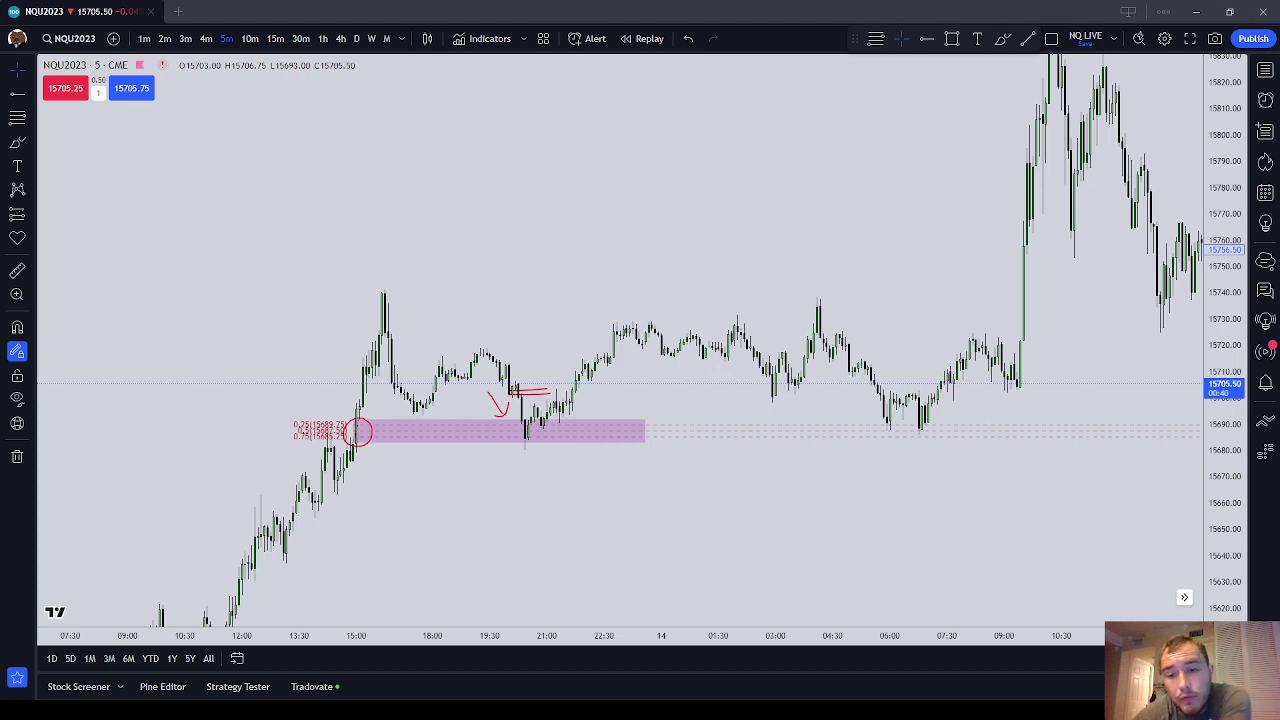
{"action": "left_click_drag", "start_coordinate": [729, 548], "coordinate": [963, 526]}
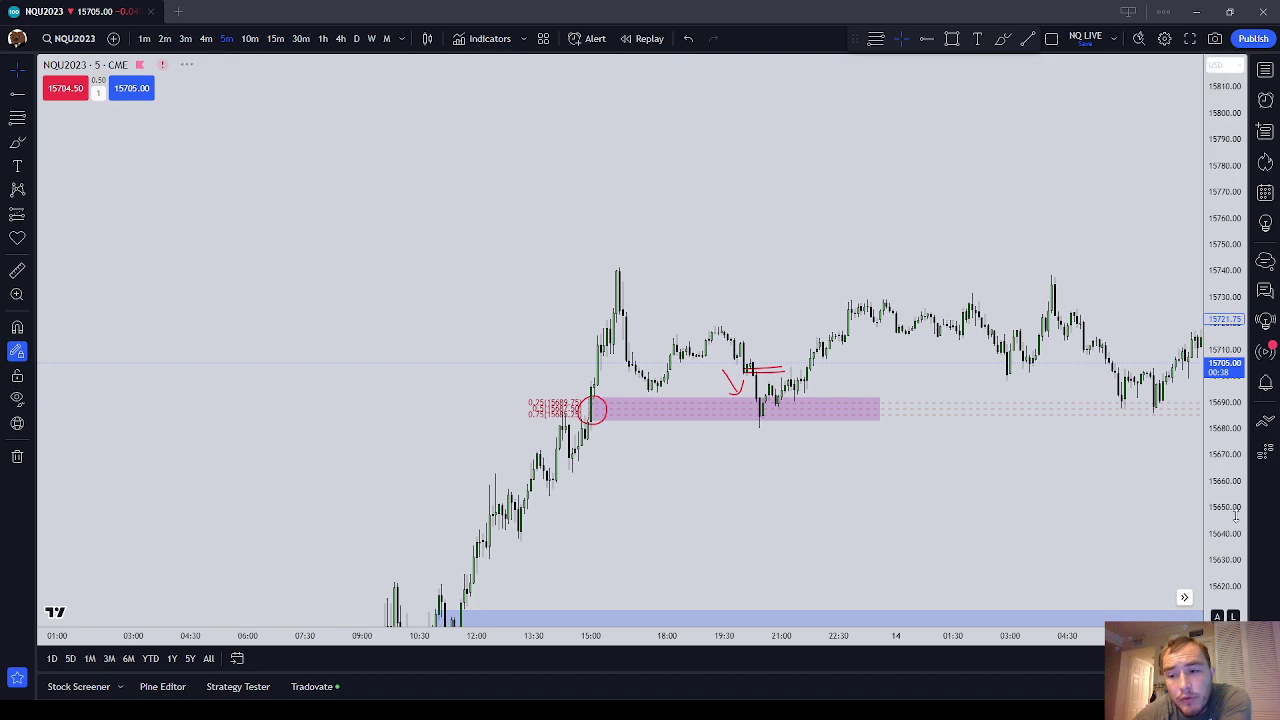
{"action": "left_click_drag", "start_coordinate": [1236, 516], "coordinate": [1226, 205]}
{"action": "scroll", "coordinate": [931, 325], "scroll_direction": "up", "scroll_amount": 1}
{"action": "scroll", "coordinate": [931, 325], "scroll_direction": "down", "scroll_amount": 1}
{"action": "scroll", "coordinate": [931, 325], "scroll_direction": "up", "scroll_amount": 3}
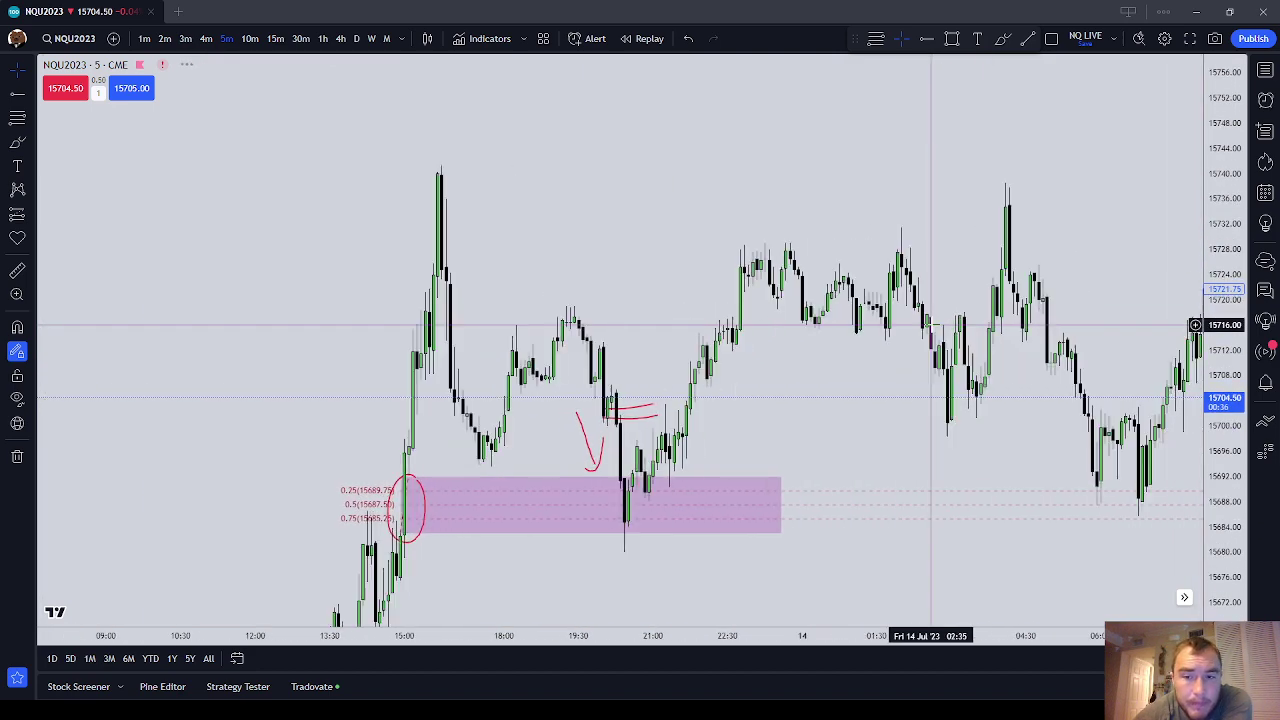
{"action": "scroll", "coordinate": [931, 325], "scroll_direction": "up", "scroll_amount": 1}
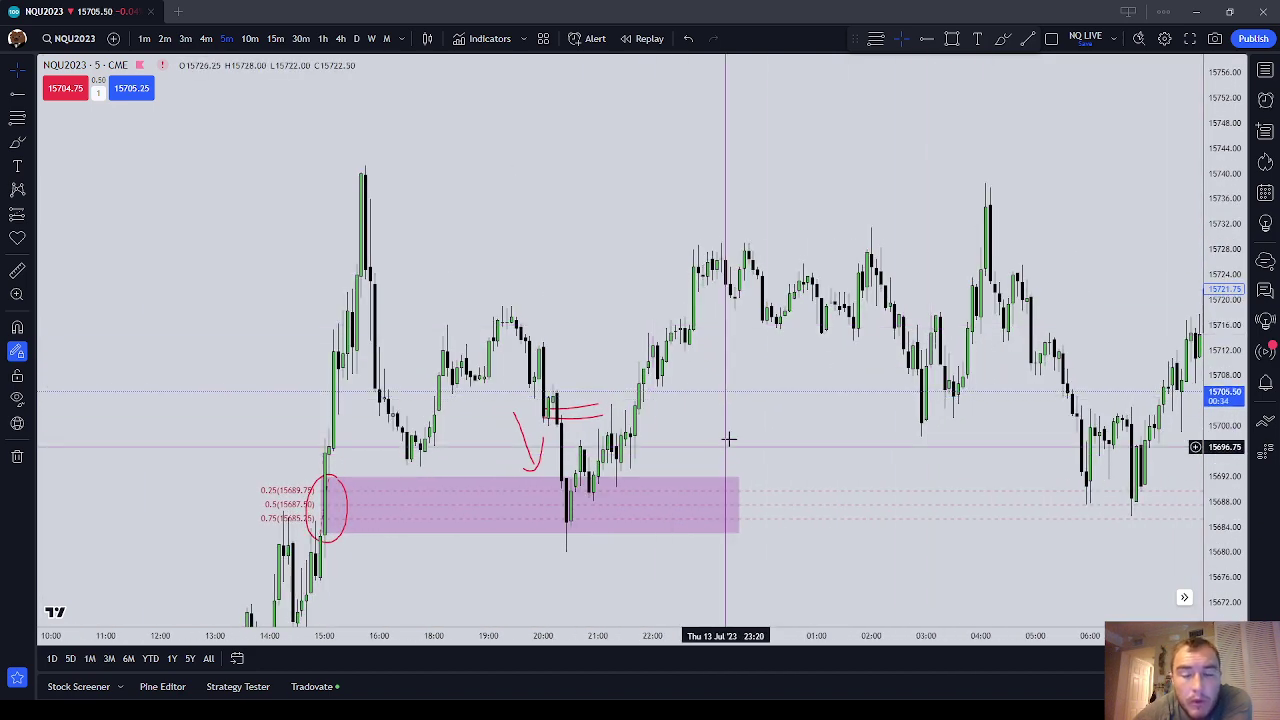
{"action": "left_click_drag", "start_coordinate": [729, 437], "coordinate": [727, 401]}
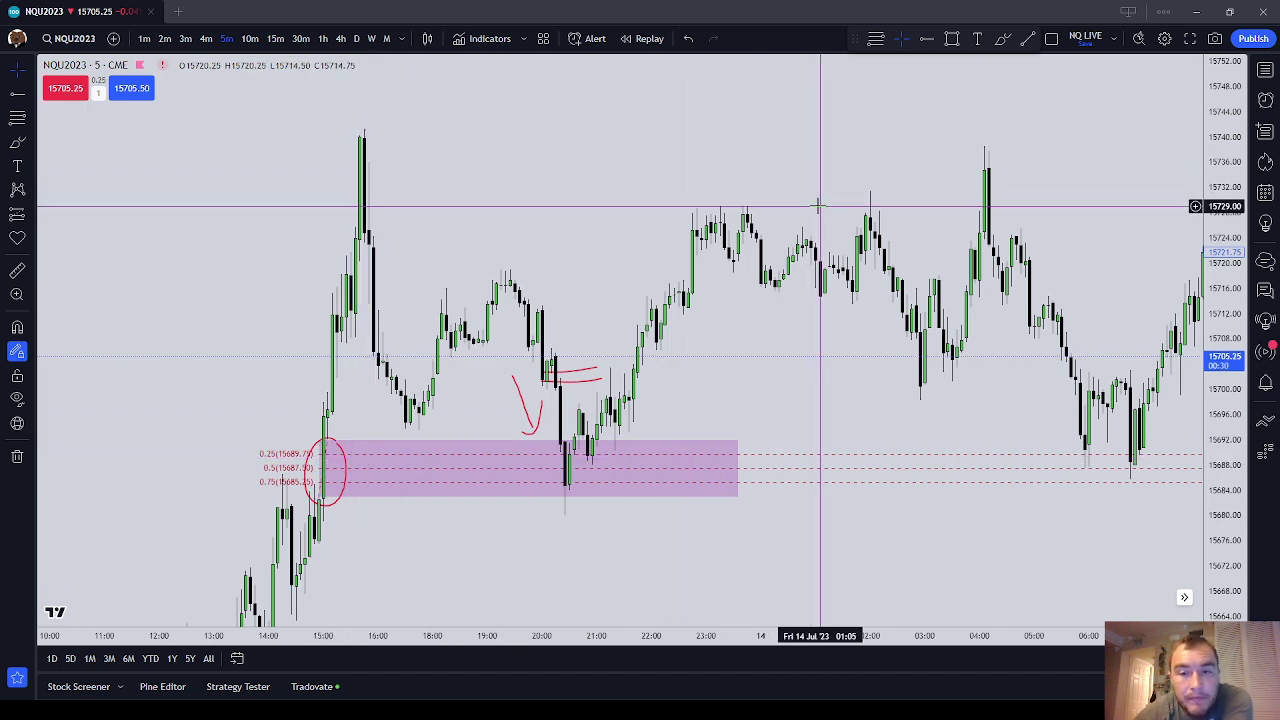
{"action": "left_click_drag", "start_coordinate": [818, 205], "coordinate": [790, 217]}
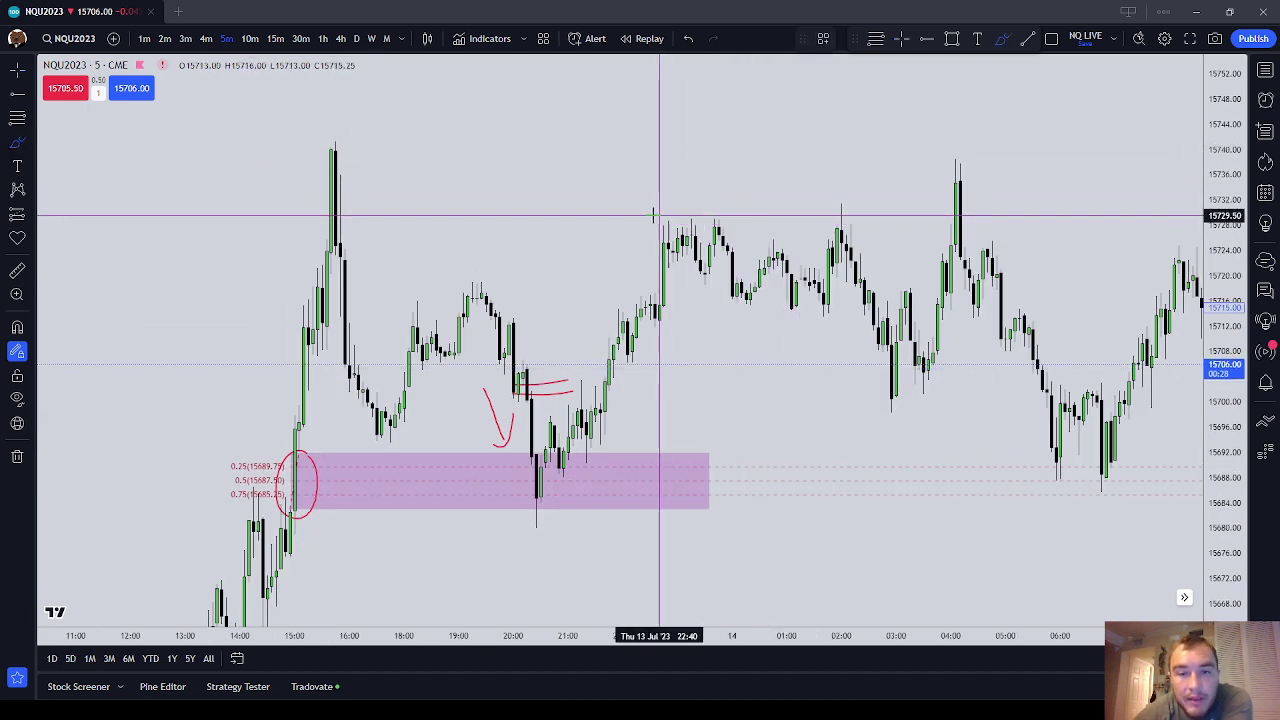
Draw red lines across the overnight highs at about 15729.50 and through the 04:10 high on 14 Jul, and circle the 02:00 high
{"action": "left_click_drag", "start_coordinate": [653, 216], "coordinate": [923, 219]}
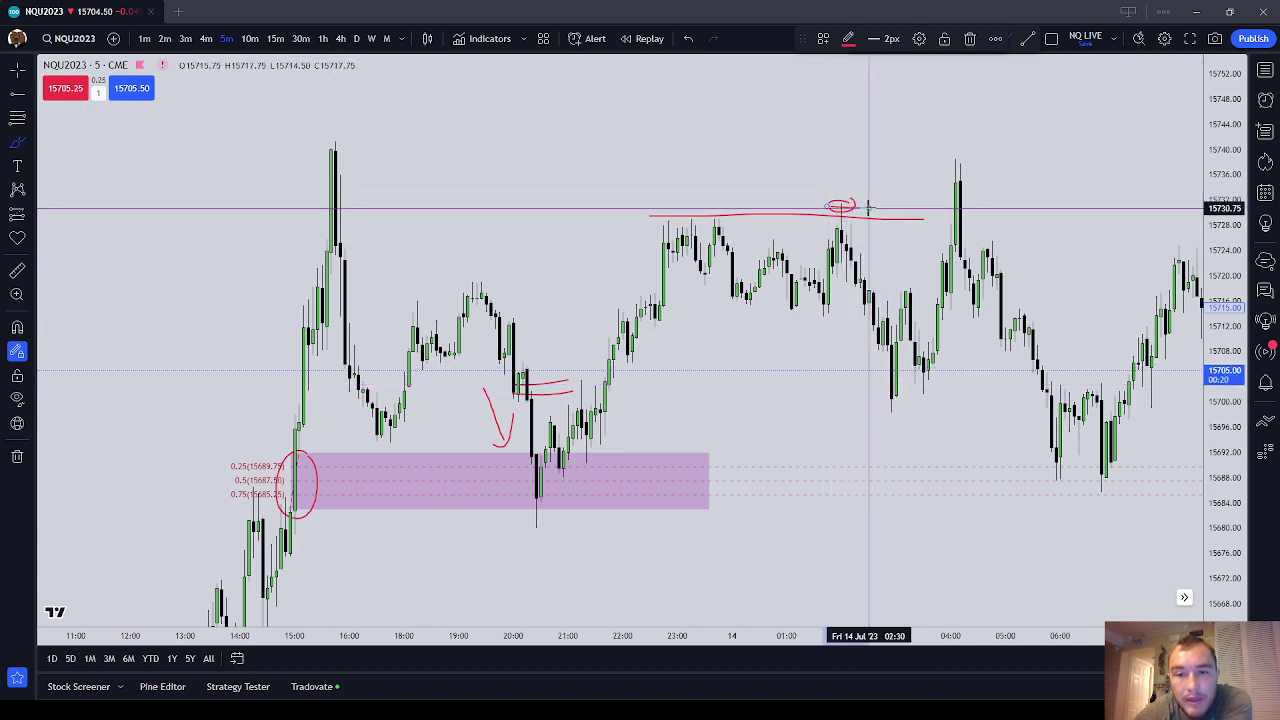
{"action": "mouse_move", "coordinate": [873, 198]}
{"action": "left_mouse_down"}
{"action": "mouse_move", "coordinate": [978, 198]}
{"action": "mouse_move", "coordinate": [815, 231]}
{"action": "left_mouse_up"}
{"action": "right_click", "coordinate": [737, 229]}
{"action": "left_click", "coordinate": [748, 236]}
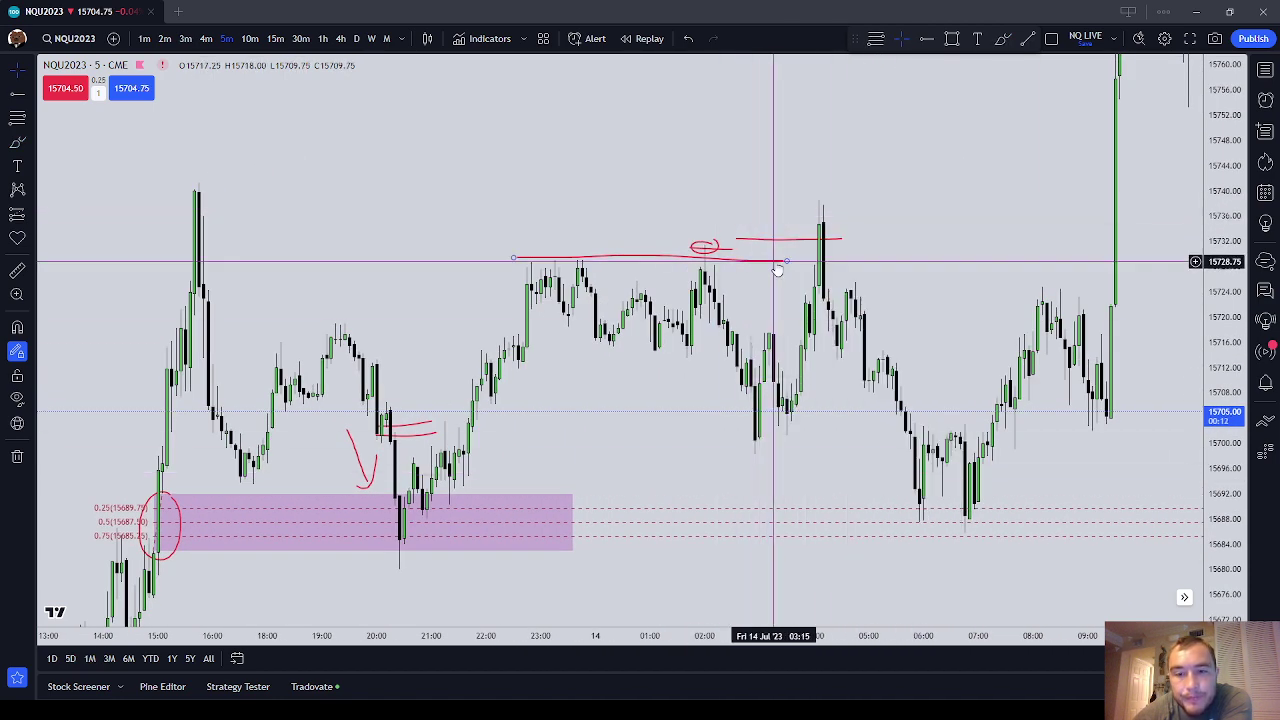
{"action": "right_click", "coordinate": [768, 298]}
{"action": "left_click", "coordinate": [637, 406]}
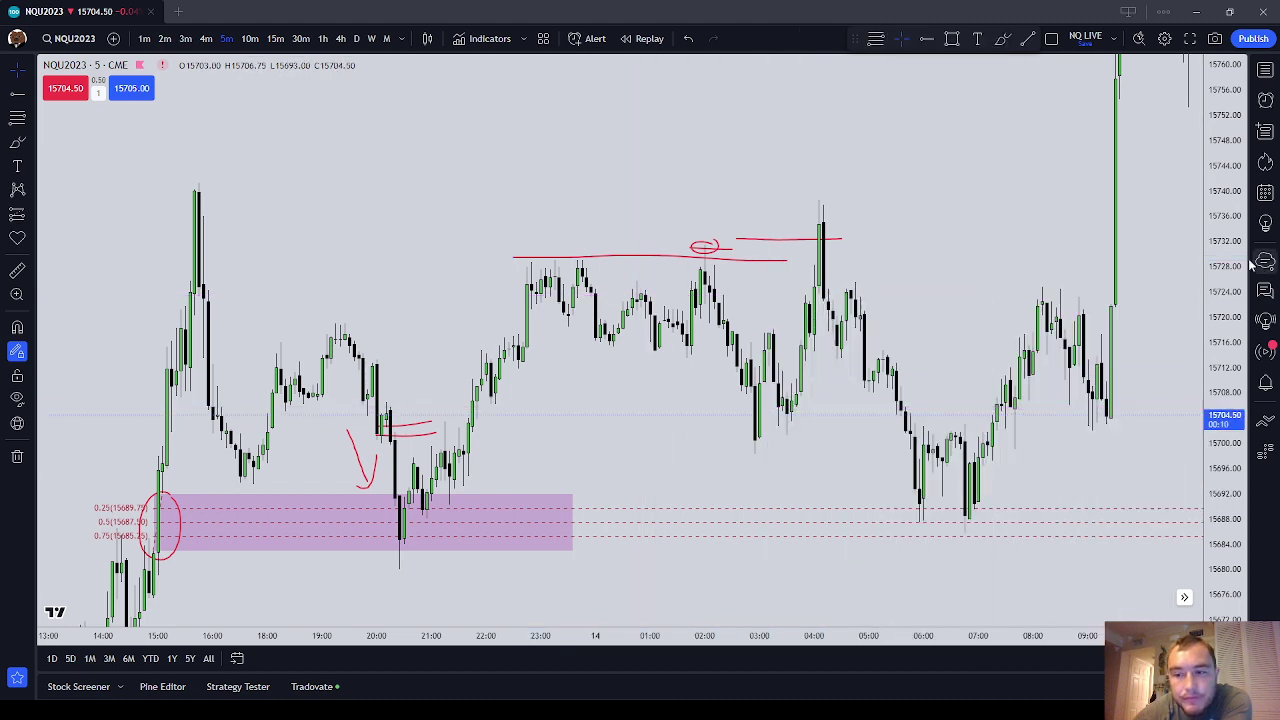
Look at the 1-hour chart, switch to the 4-minute timeframe and frame the 13–14 Jul overnight session
{"action": "left_click", "coordinate": [324, 38]}
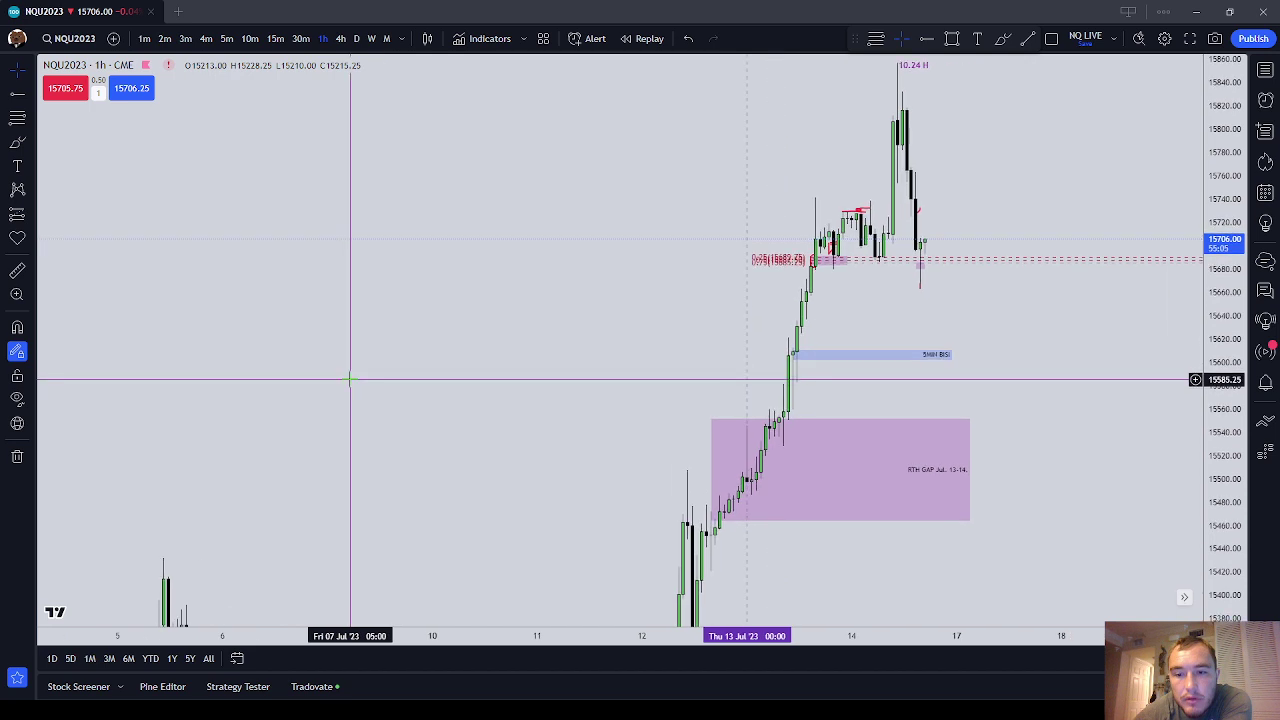
{"action": "left_click", "coordinate": [210, 38]}
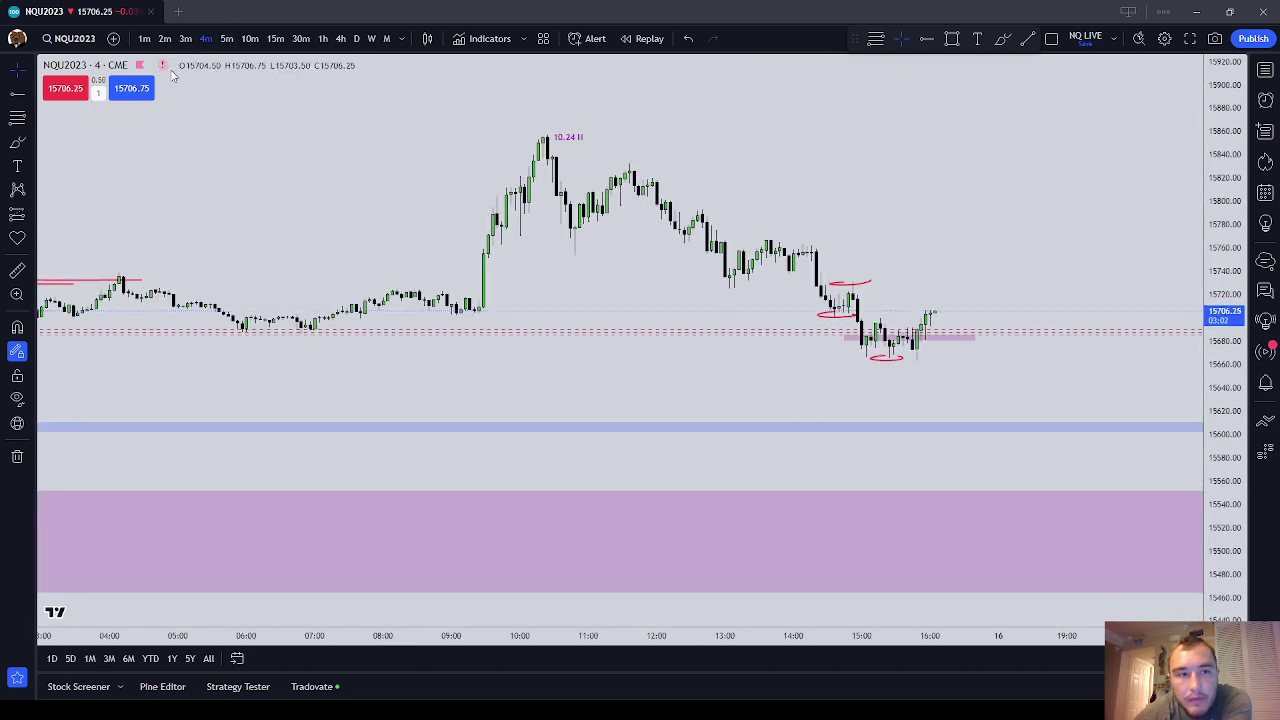
{"action": "mouse_move", "coordinate": [160, 67]}
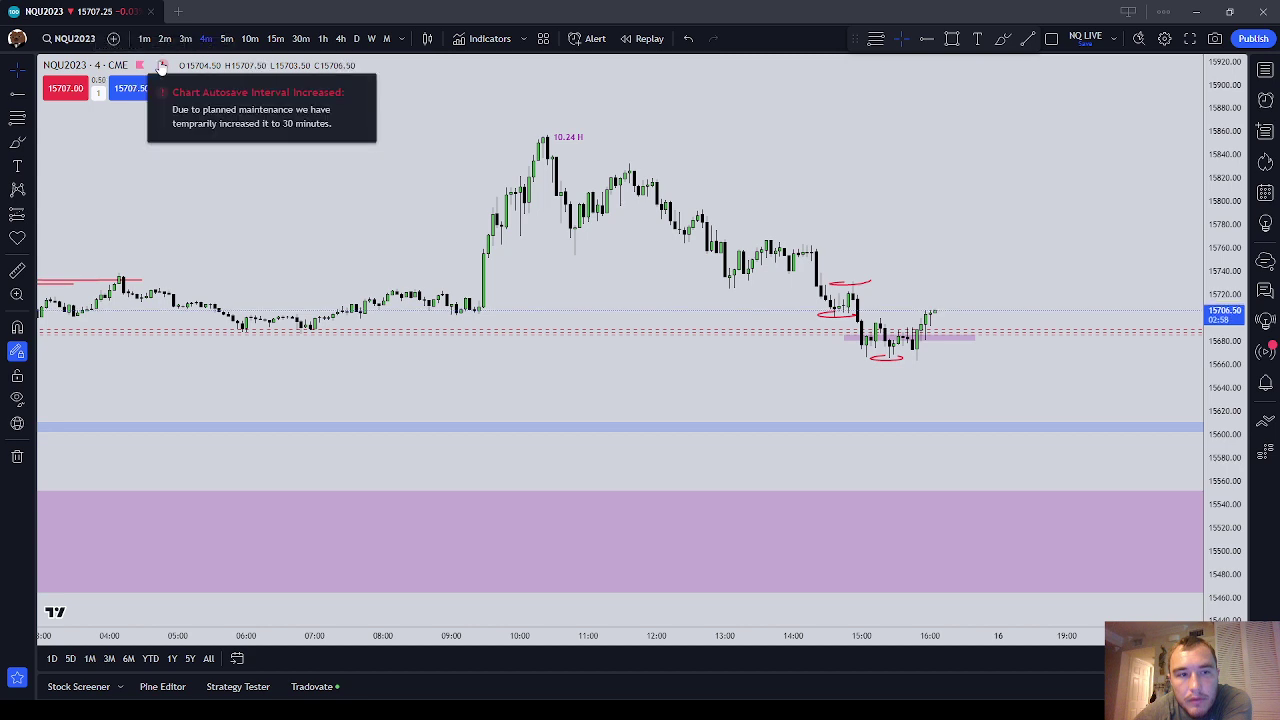
{"action": "scroll", "coordinate": [383, 196], "scroll_direction": "down", "scroll_amount": 2}
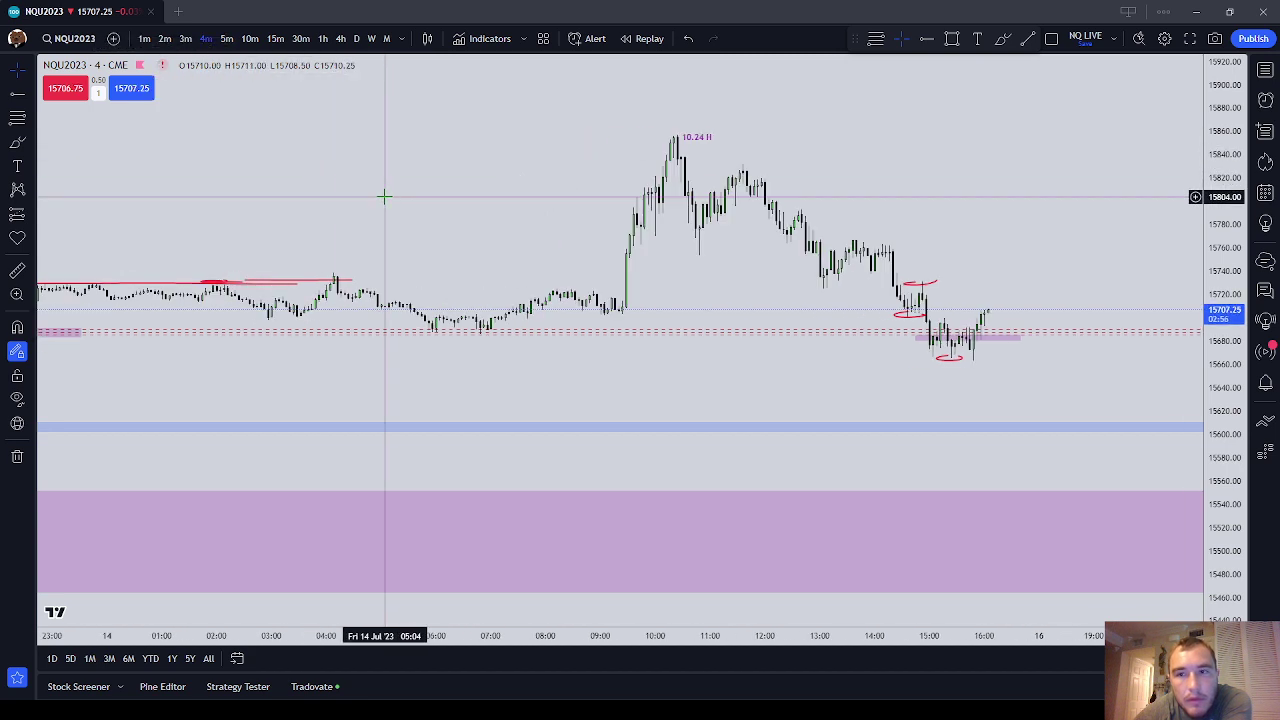
{"action": "left_click_drag", "start_coordinate": [383, 196], "coordinate": [1109, 206]}
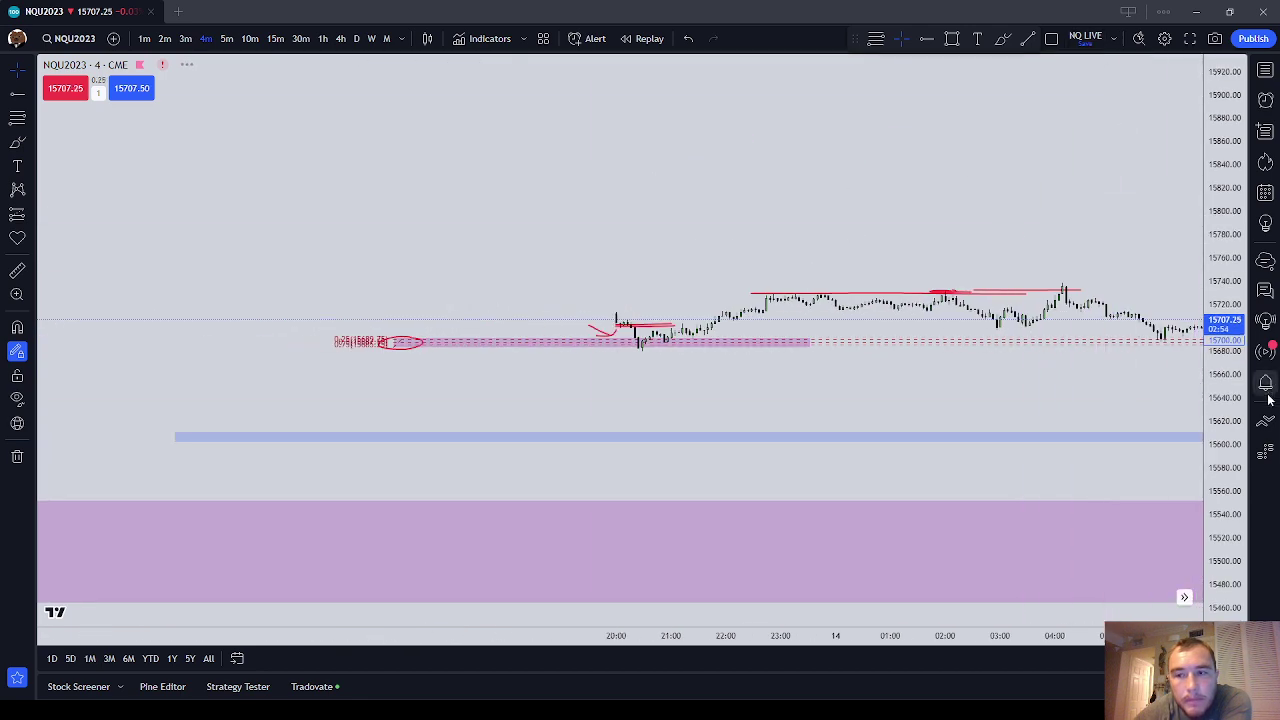
{"action": "left_click_drag", "start_coordinate": [1226, 400], "coordinate": [1217, 66]}
{"action": "scroll", "coordinate": [1037, 170], "scroll_direction": "down", "scroll_amount": 3}
{"action": "left_click_drag", "start_coordinate": [1037, 210], "coordinate": [838, 292]}
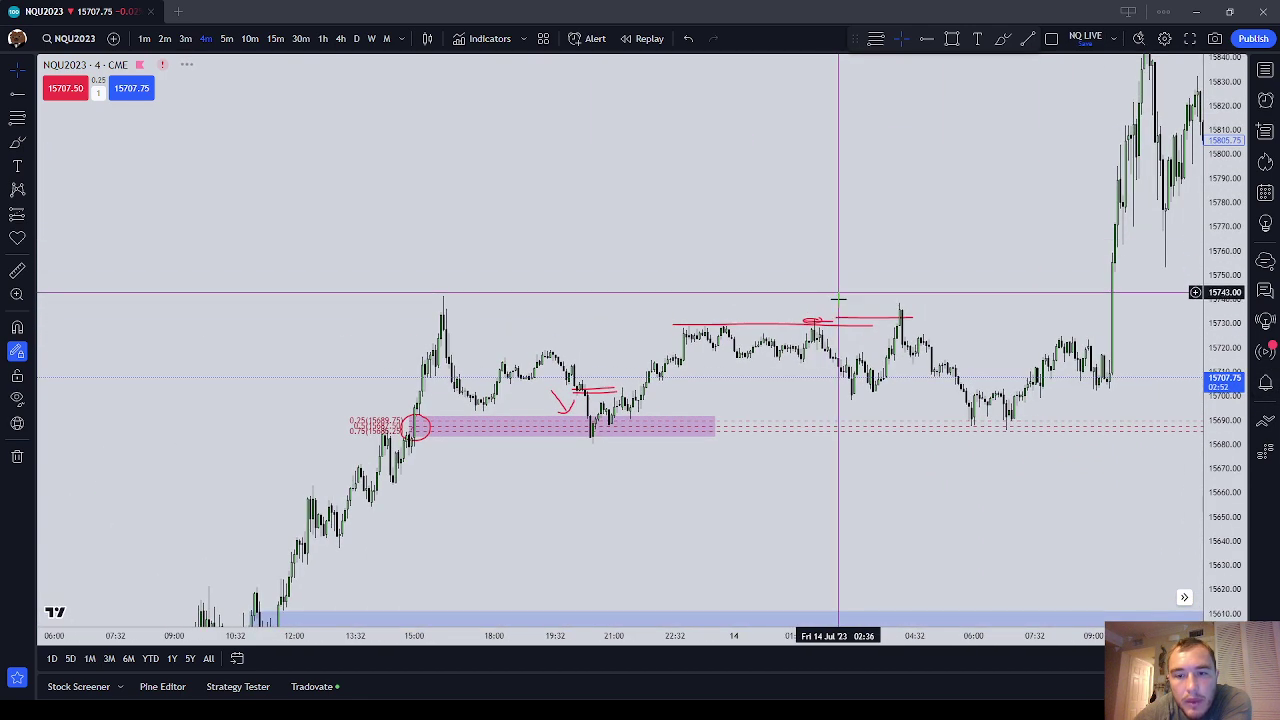
Delete the red circle at the 02:00 high and the red lines along the overnight highs on 14 Jul
{"action": "left_click", "coordinate": [819, 321]}
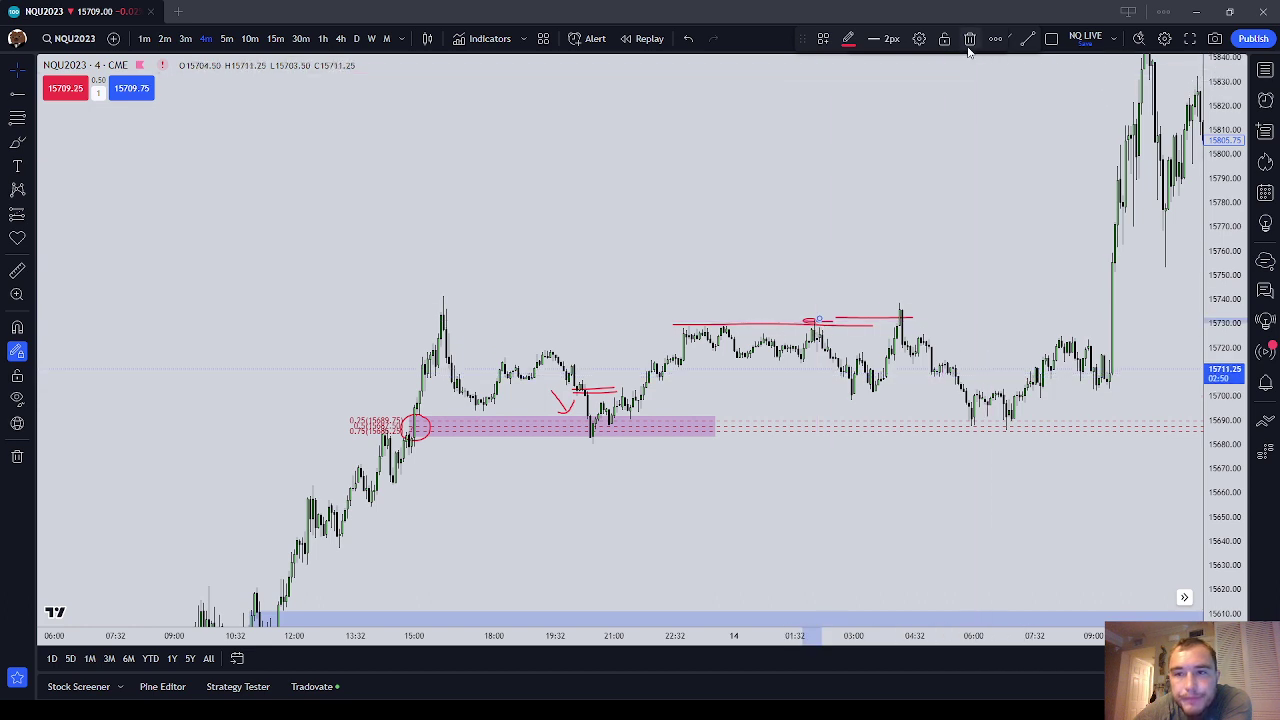
{"action": "left_click", "coordinate": [820, 325]}
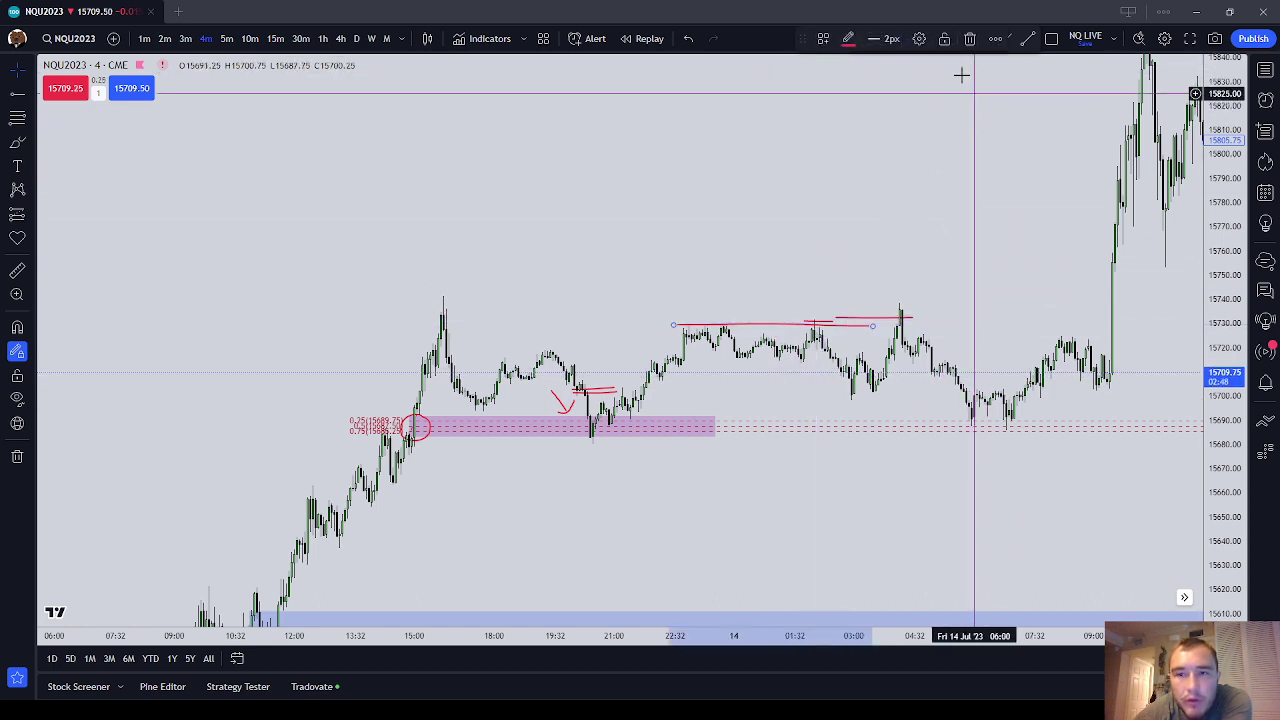
{"action": "left_click", "coordinate": [969, 38]}
{"action": "left_click", "coordinate": [824, 322]}
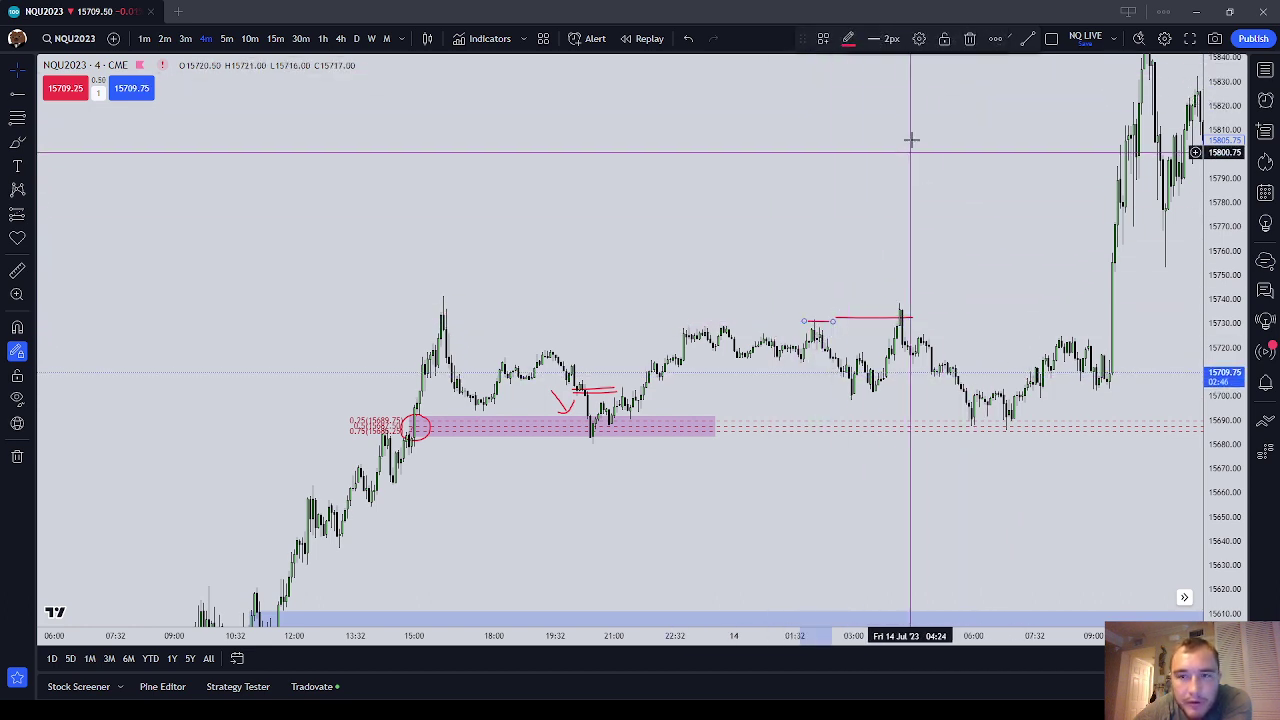
{"action": "left_click", "coordinate": [969, 38]}
{"action": "left_click", "coordinate": [903, 317]}
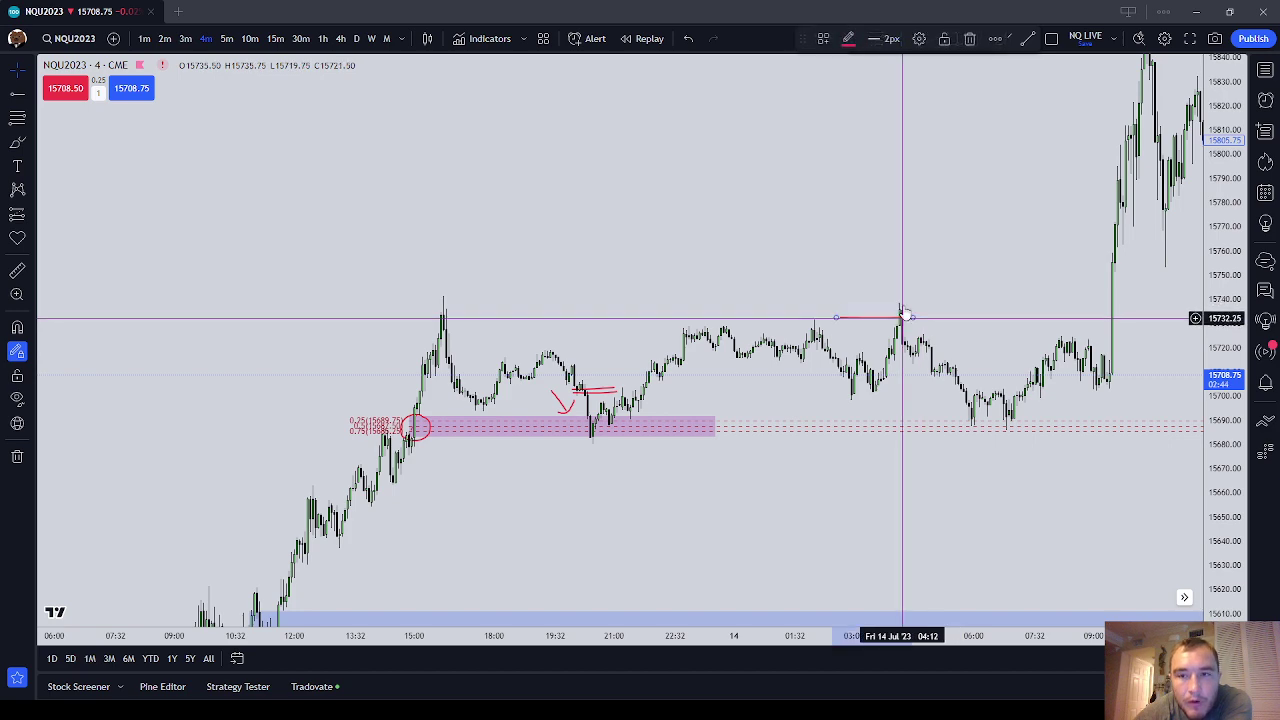
{"action": "left_click", "coordinate": [972, 39]}
Place magnet-snapped horizontal rays at the 13 Jul afternoon high (15741.00) and the 14 Jul 02:00 high (15731.50)
{"action": "left_click_drag", "start_coordinate": [1223, 510], "coordinate": [1223, 131]}
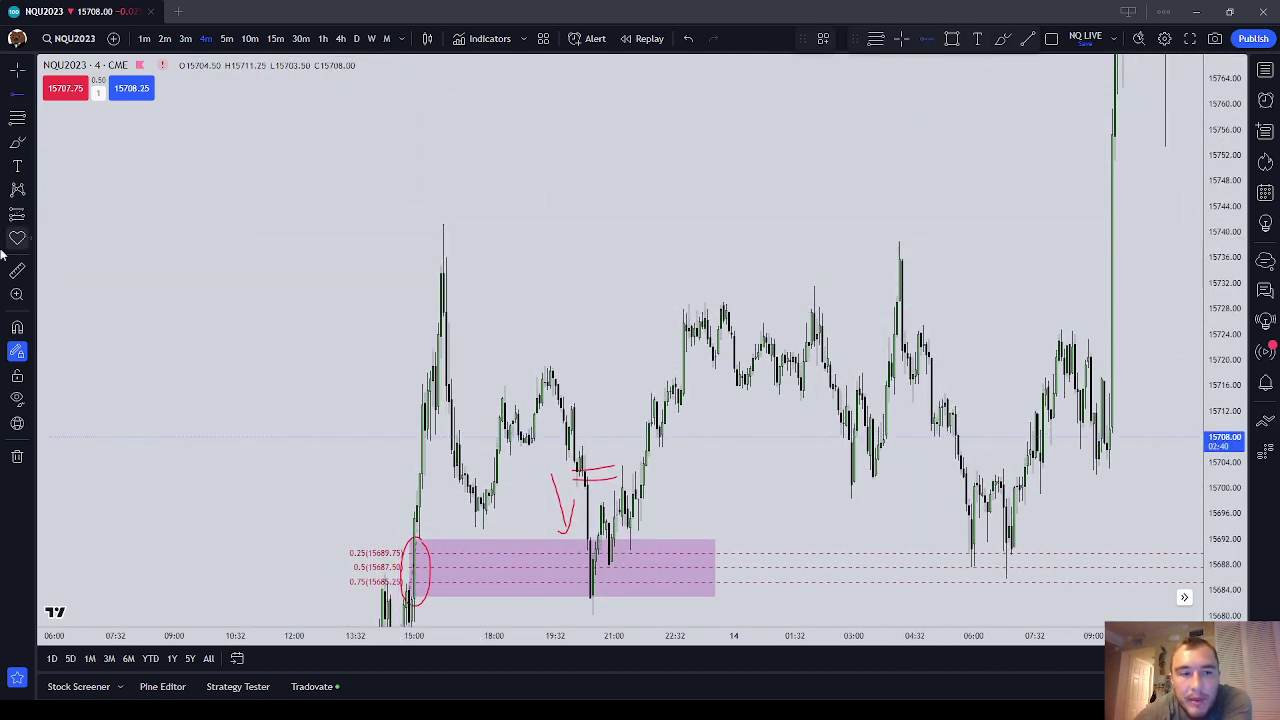
{"action": "left_click", "coordinate": [16, 328]}
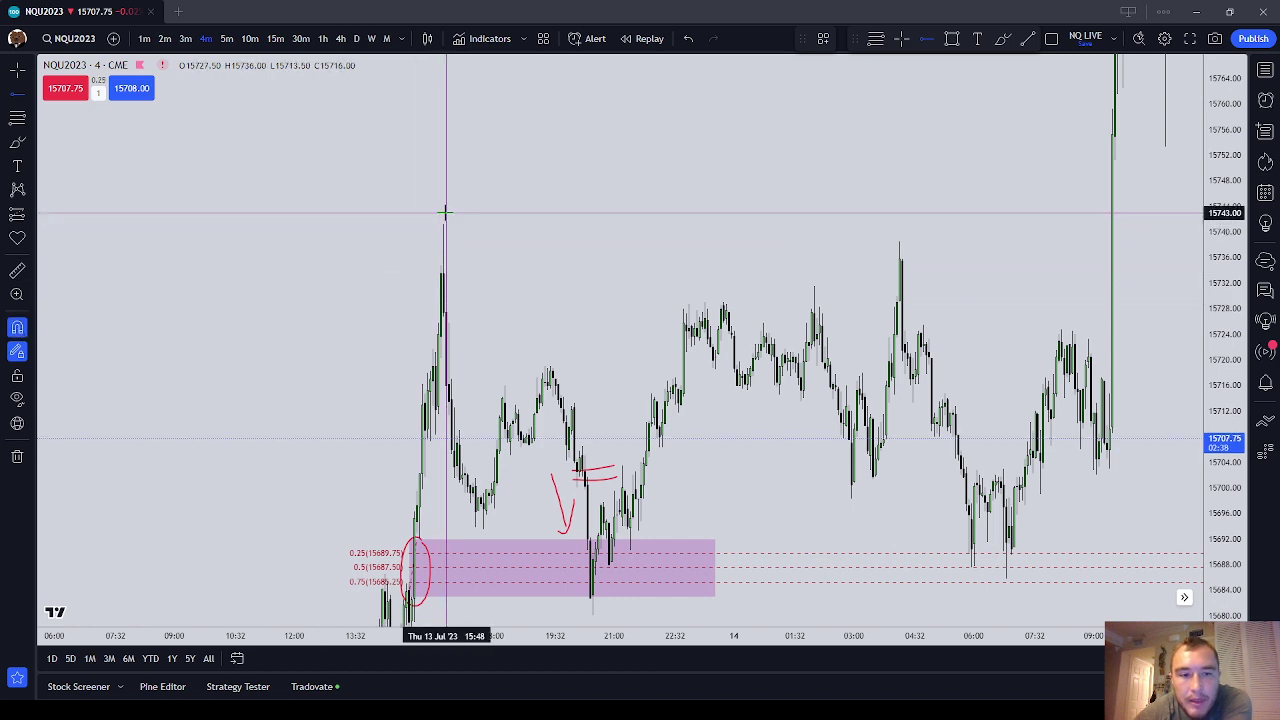
{"action": "key", "text": "alt+h"}
{"action": "left_click_drag", "start_coordinate": [480, 210], "coordinate": [480, 230]}
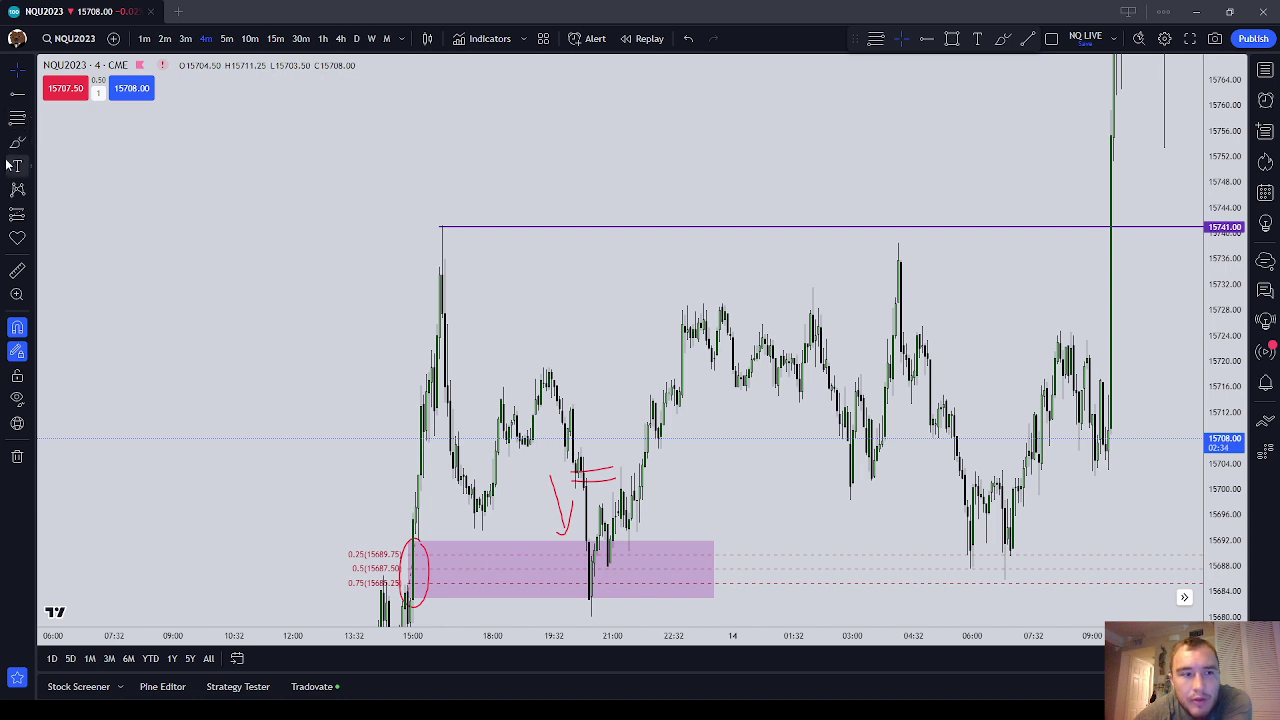
{"action": "left_click", "coordinate": [12, 96]}
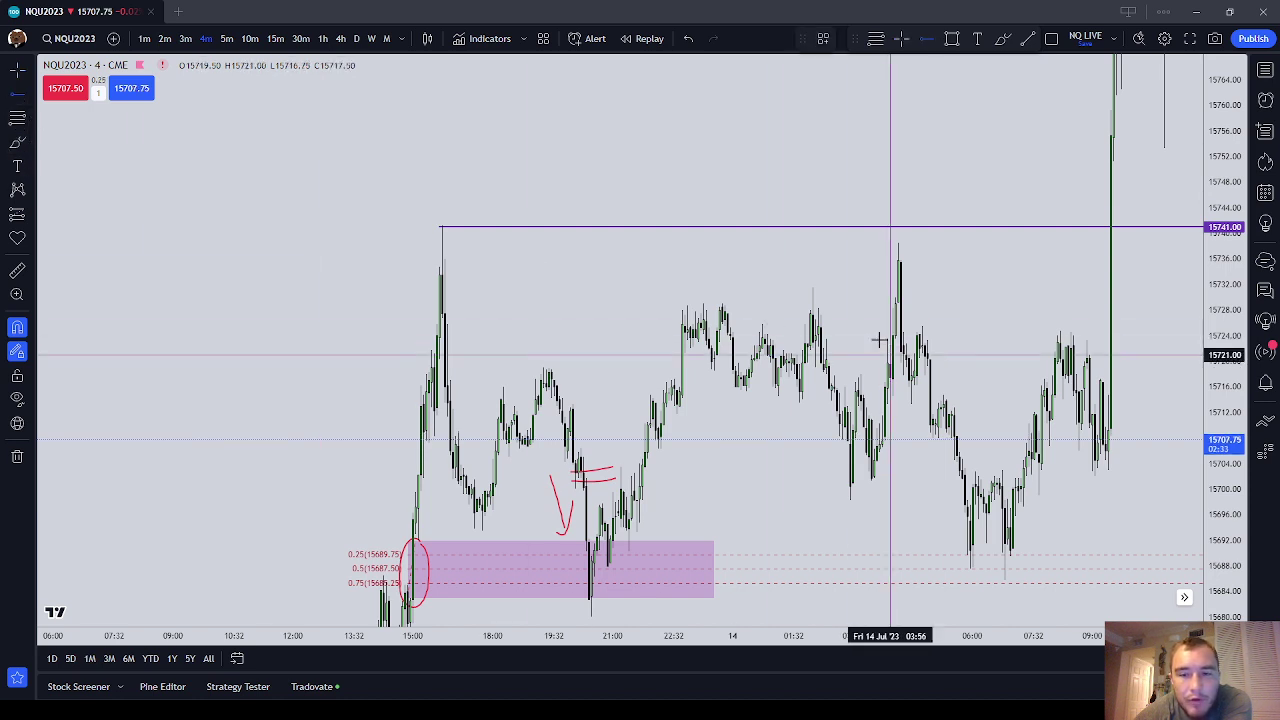
{"action": "left_click", "coordinate": [815, 276]}
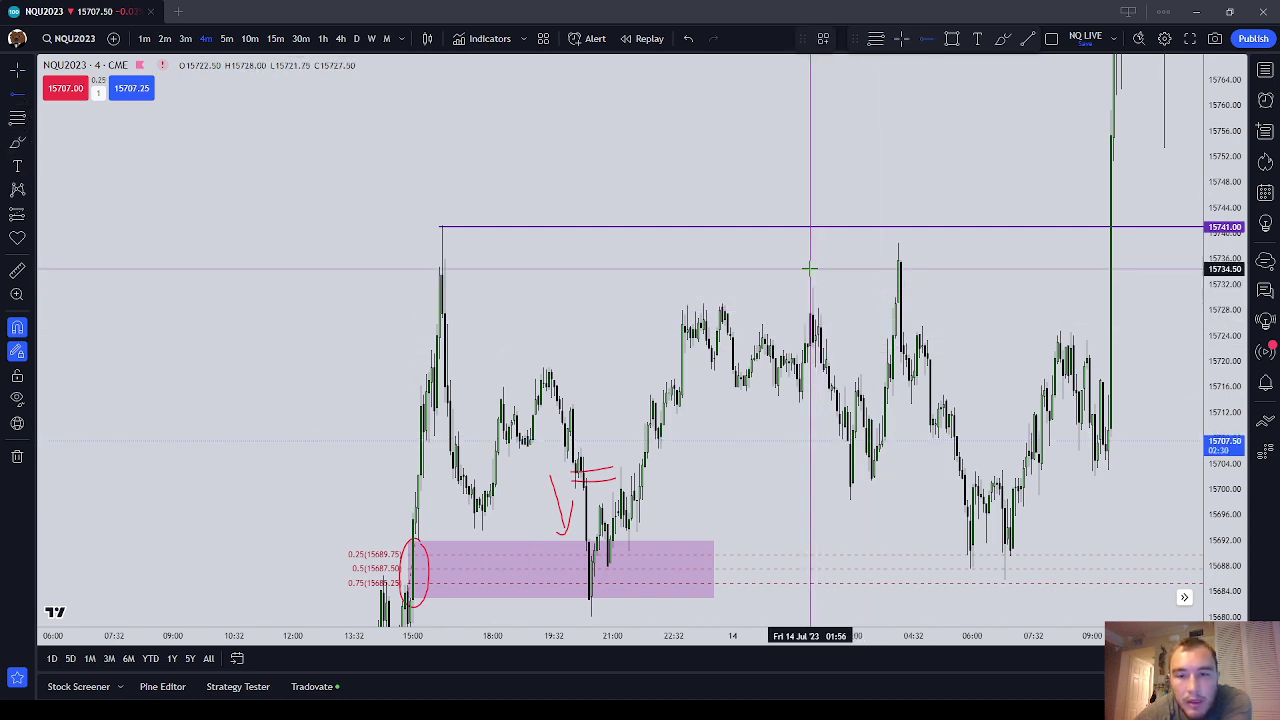
{"action": "left_click", "coordinate": [812, 288]}
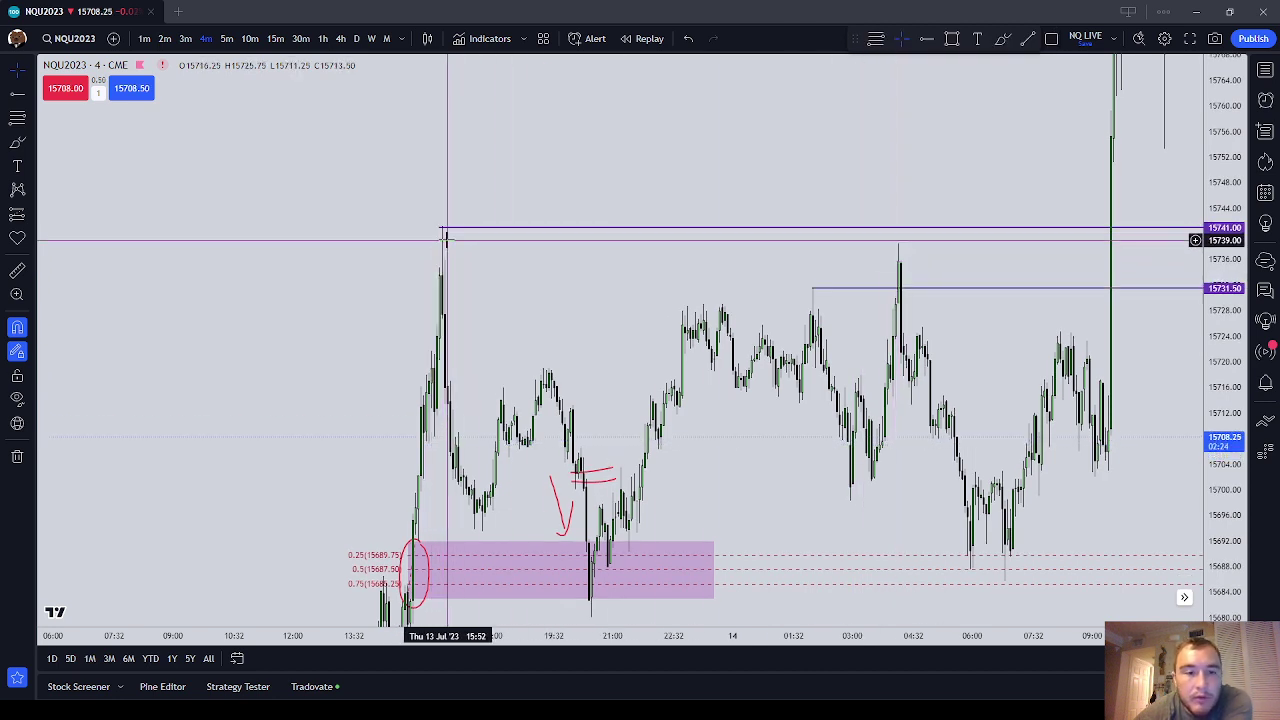
Brush red lines at about 15722 and 15718 after the 04:10 high, and draw arrows pointing at the starts of both rays
{"action": "left_click", "coordinate": [1003, 38]}
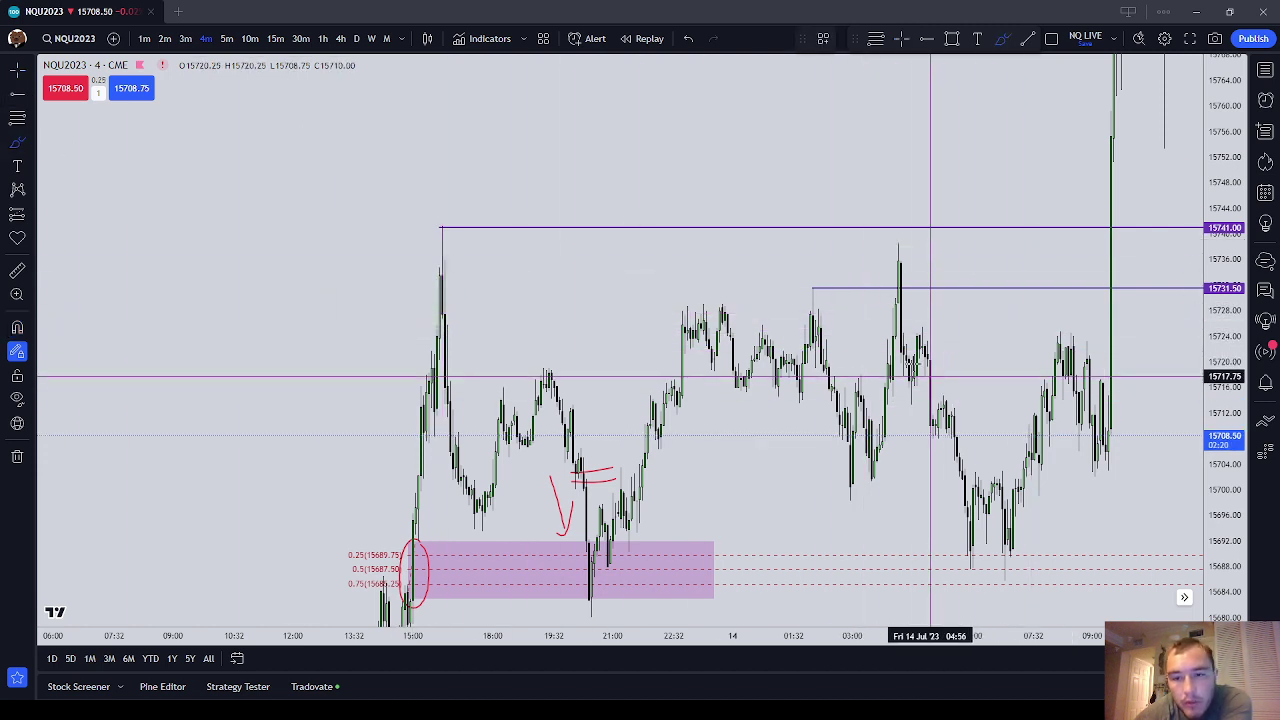
{"action": "mouse_move", "coordinate": [918, 347]}
{"action": "left_mouse_down"}
{"action": "mouse_move", "coordinate": [883, 346]}
{"action": "mouse_move", "coordinate": [910, 374]}
{"action": "left_mouse_up"}
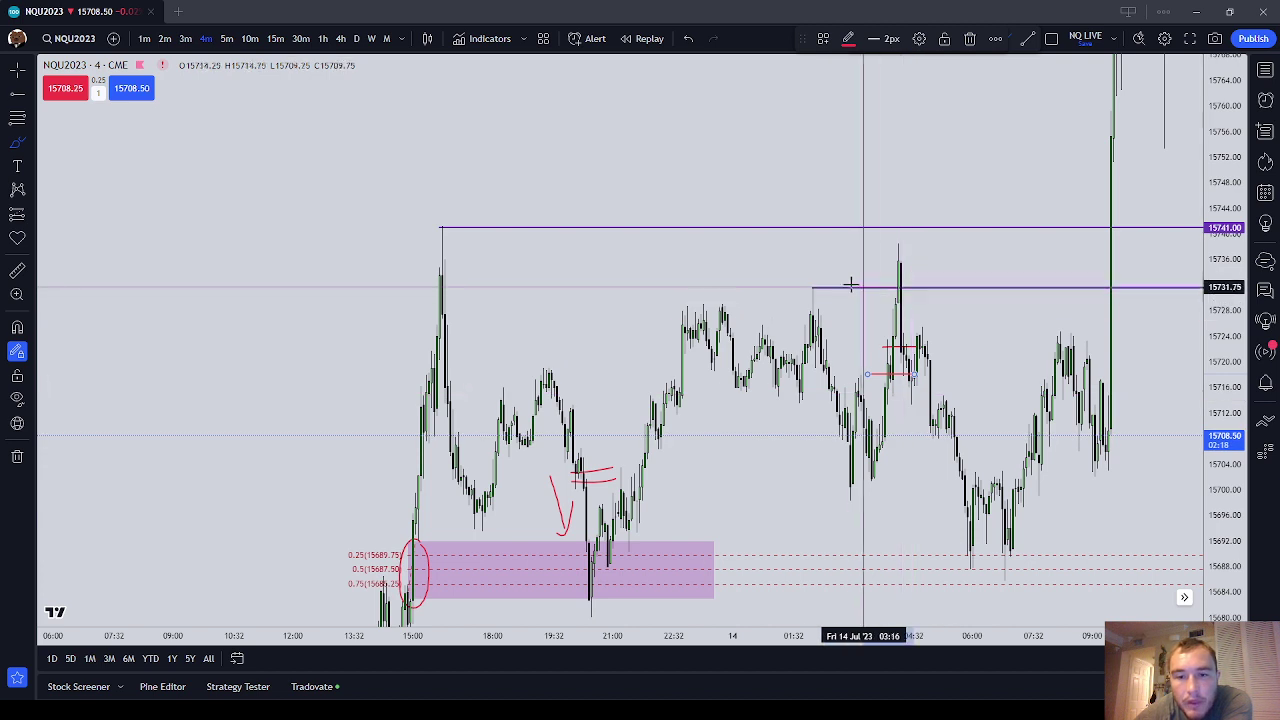
{"action": "left_click_drag", "start_coordinate": [865, 271], "coordinate": [830, 285]}
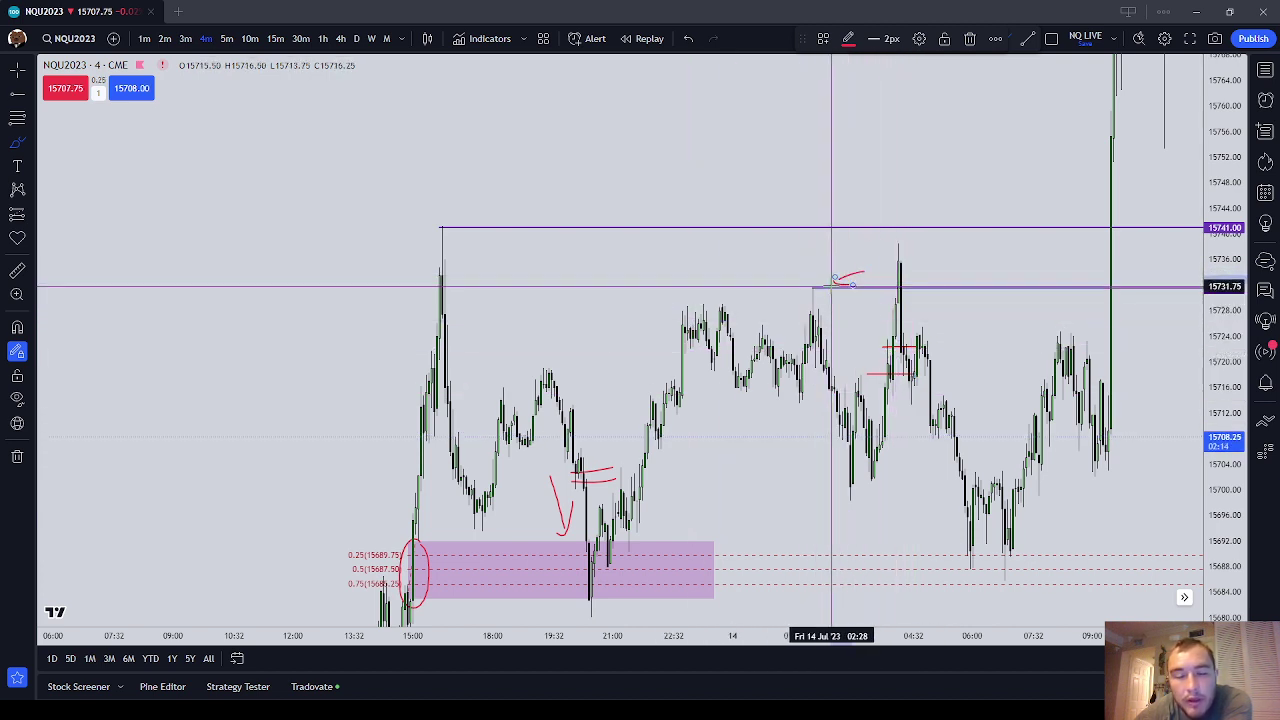
{"action": "left_click_drag", "start_coordinate": [293, 189], "coordinate": [418, 233]}
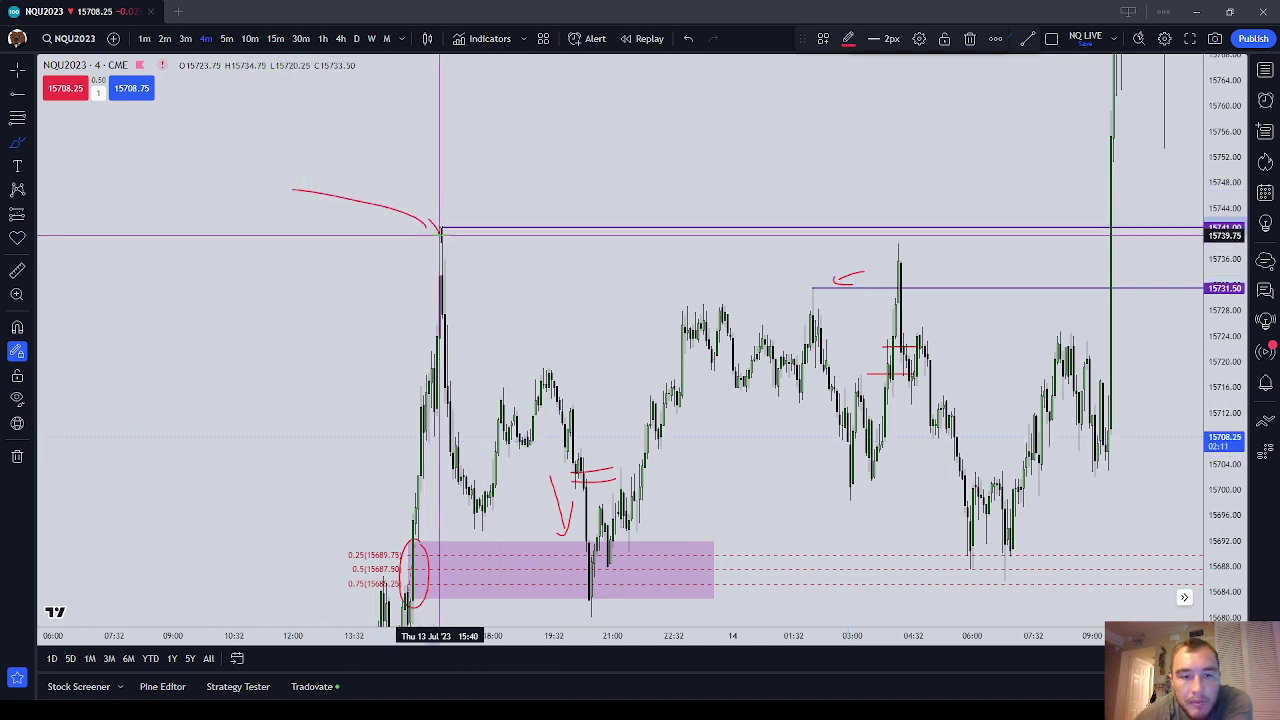
Delete the red arrow strokes pointing at the start of the 15741.00 ray
{"action": "left_click", "coordinate": [966, 38]}
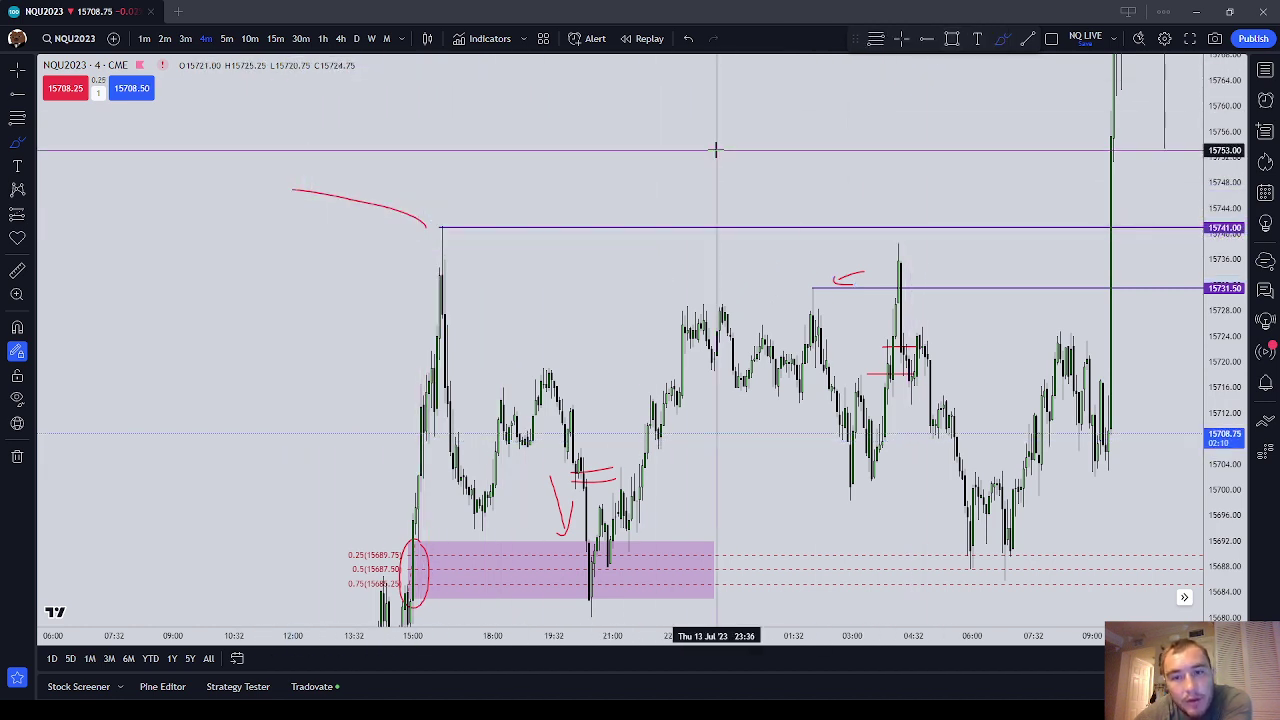
{"action": "left_click", "coordinate": [407, 216]}
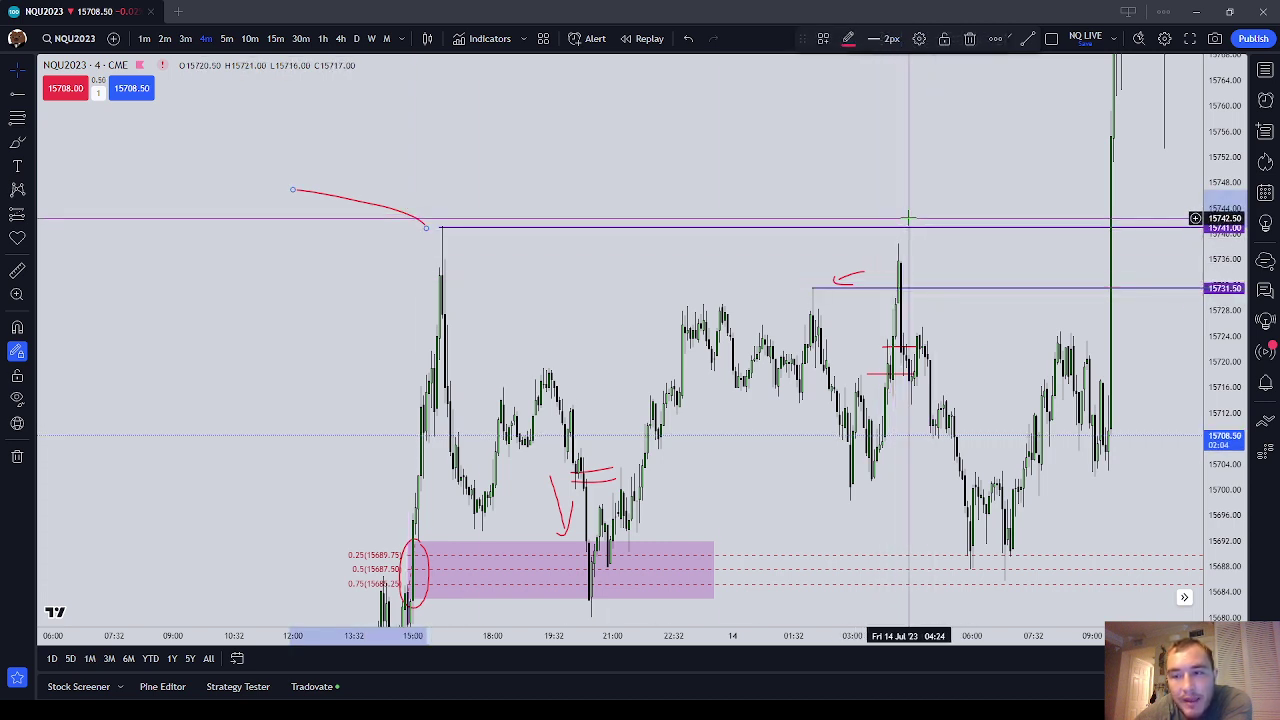
{"action": "left_click", "coordinate": [671, 215]}
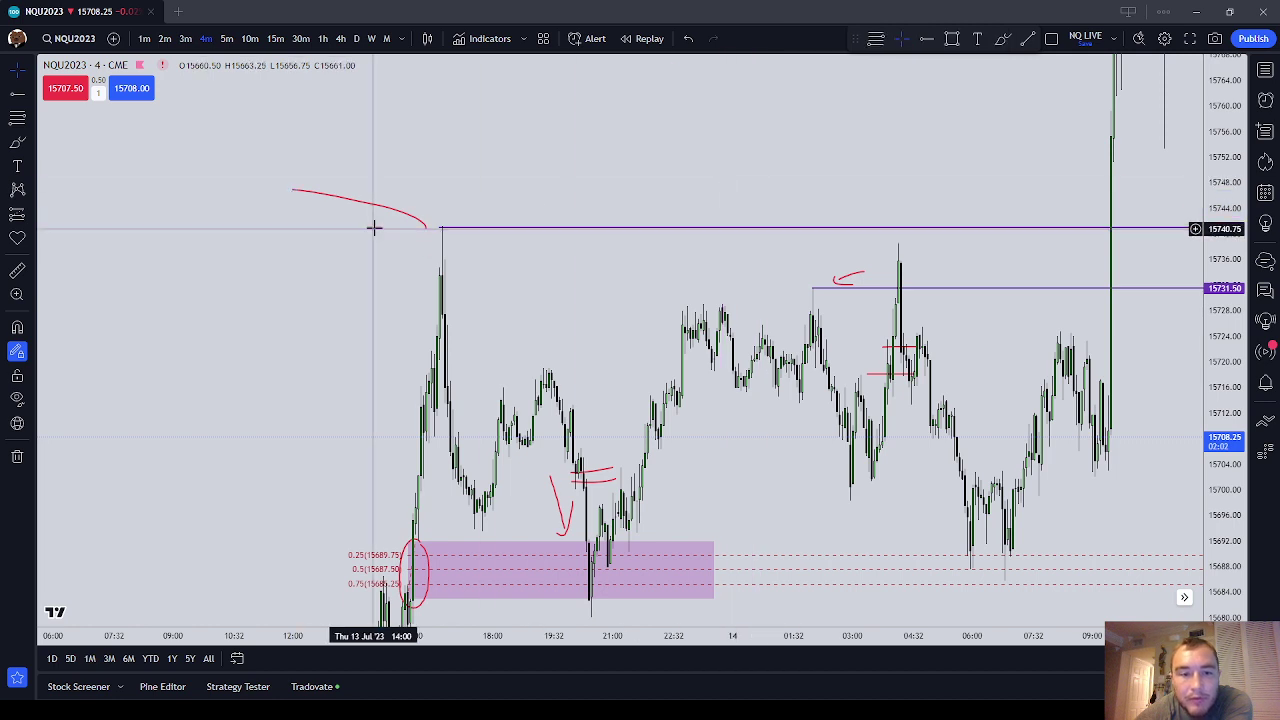
{"action": "left_click", "coordinate": [386, 209]}
{"action": "left_click", "coordinate": [969, 40]}
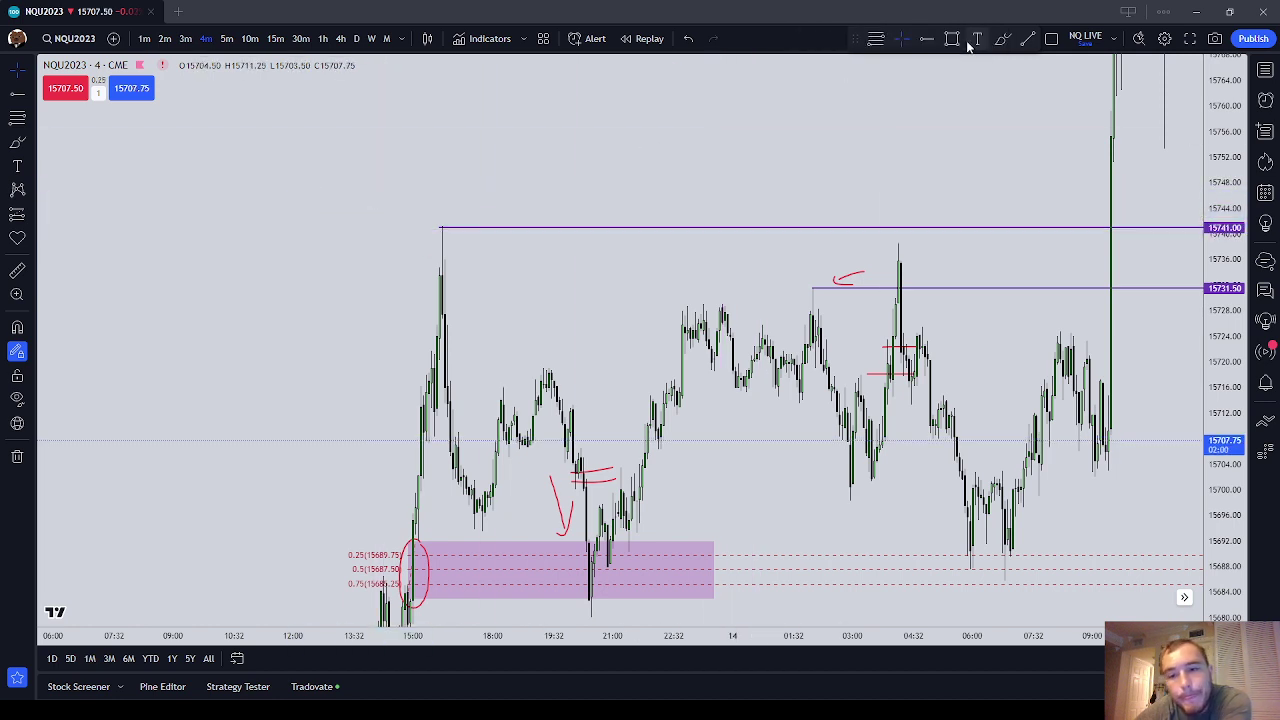
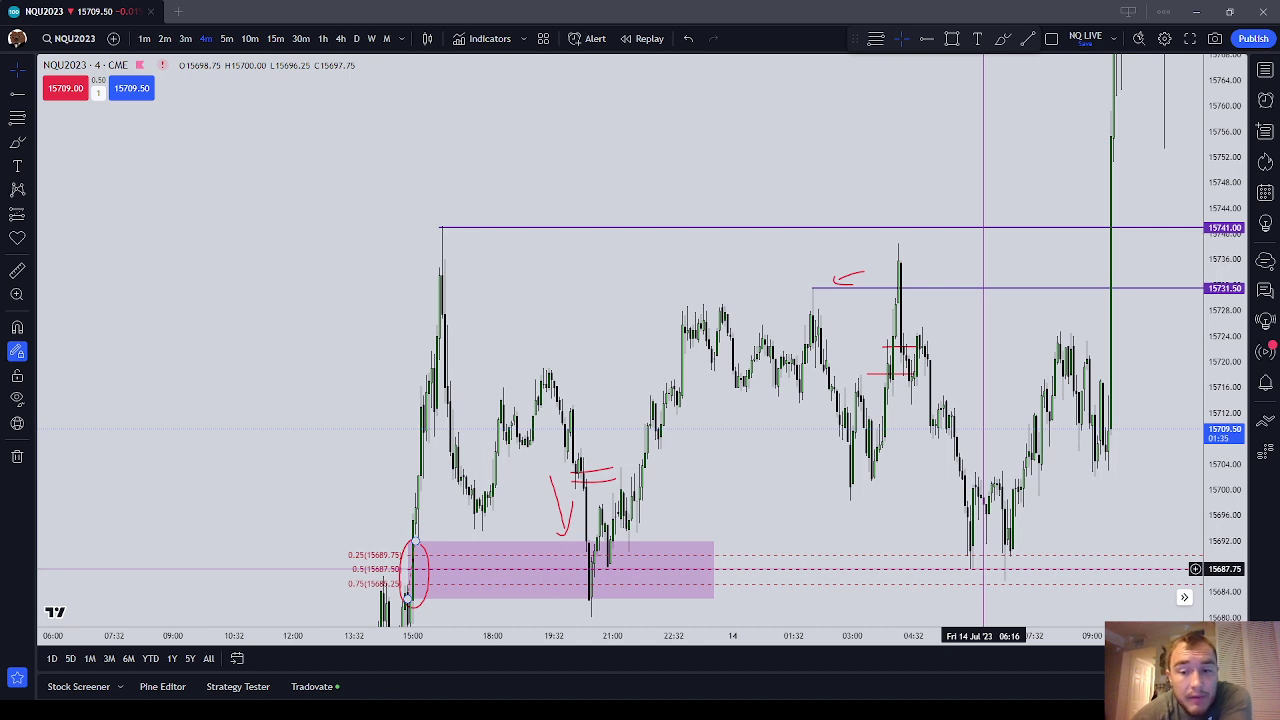
Delete the red lines after the 04:10 high and the red arrow at the 15731.50 ray
{"action": "left_click", "coordinate": [903, 372]}
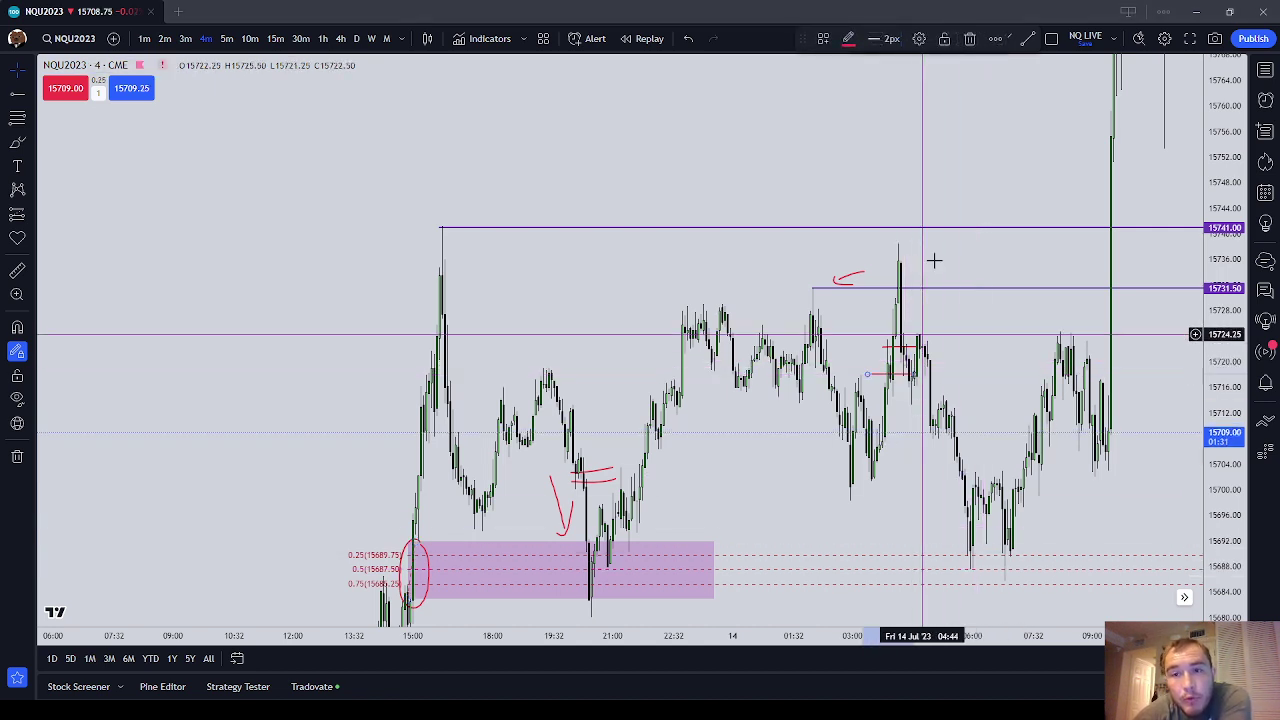
{"action": "left_click", "coordinate": [969, 38]}
{"action": "left_click", "coordinate": [850, 275]}
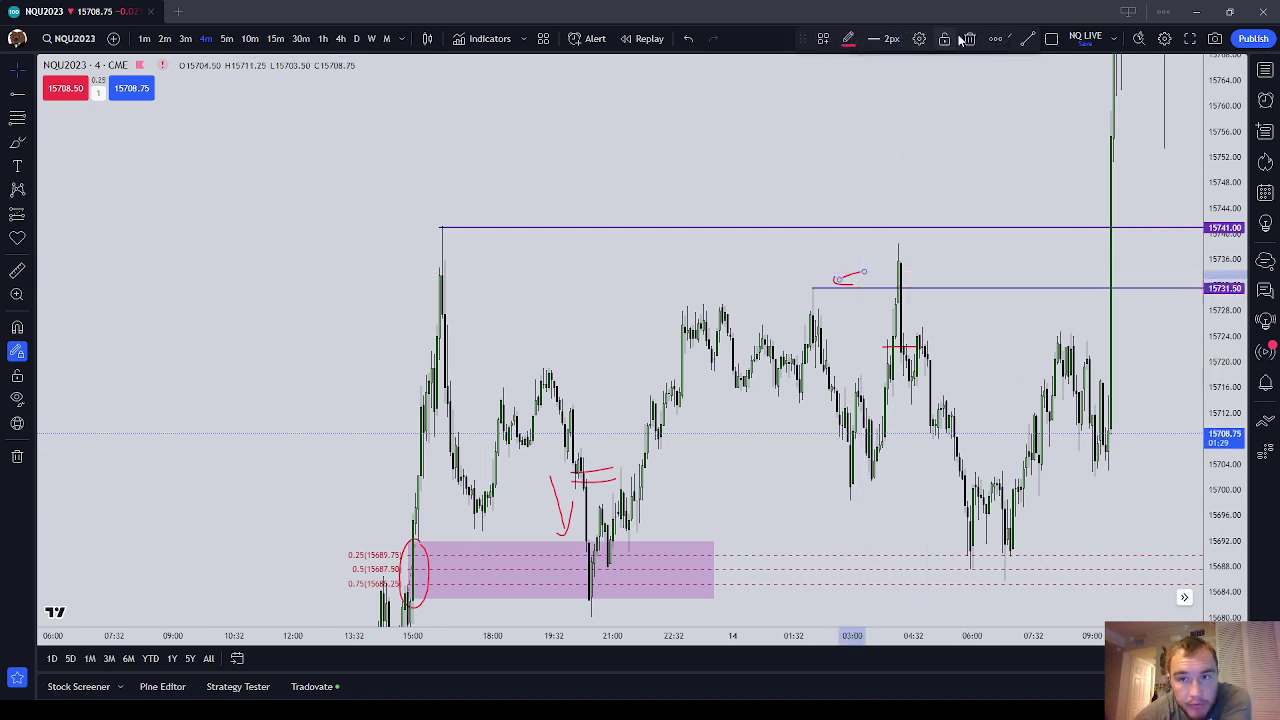
{"action": "left_click", "coordinate": [964, 38]}
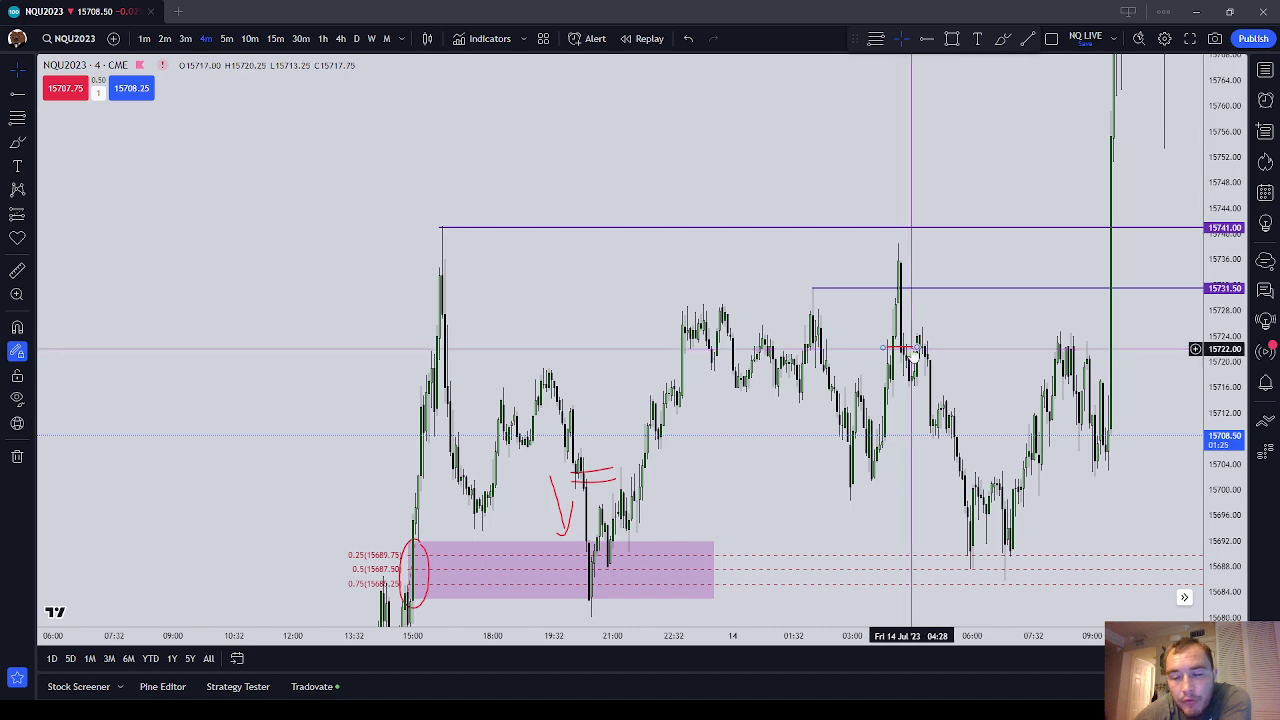
Delete the two red lines and the down arrow above the purple zone around 20:00 on 13 Jul
{"action": "scroll", "coordinate": [1008, 474], "scroll_direction": "up", "scroll_amount": 1}
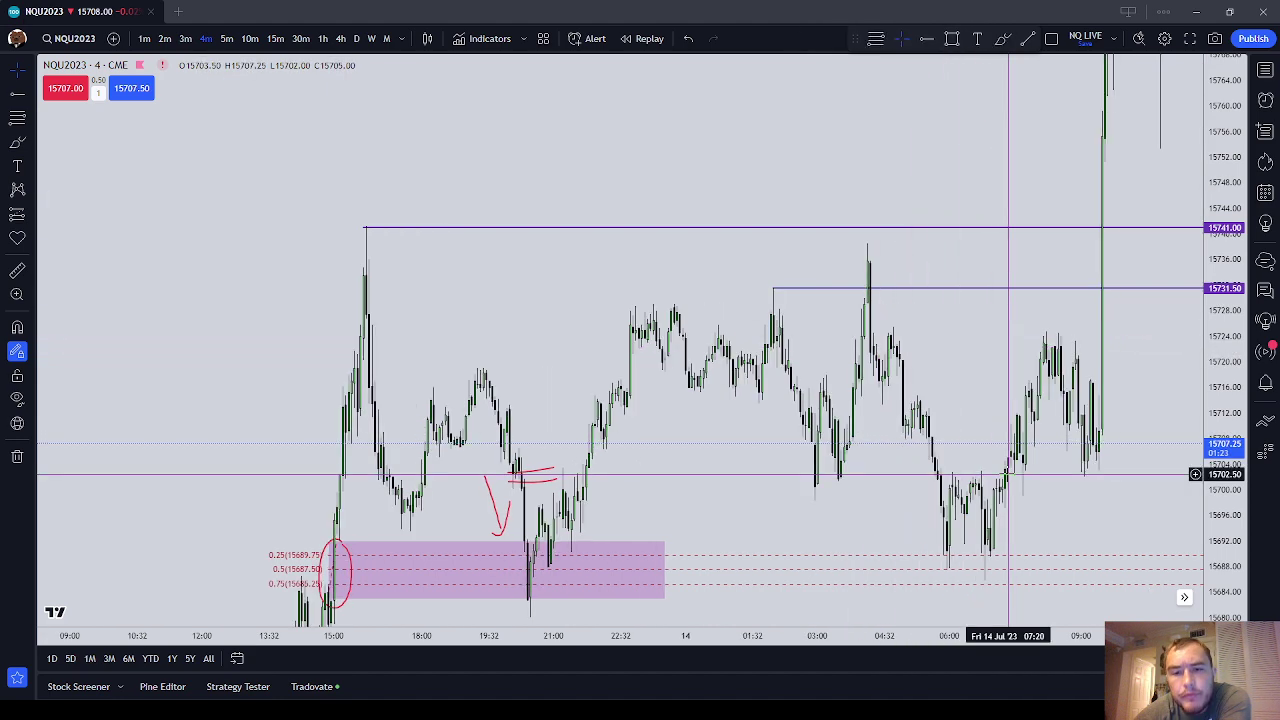
{"action": "scroll", "coordinate": [1008, 474], "scroll_direction": "up", "scroll_amount": 3}
{"action": "left_click_drag", "start_coordinate": [806, 489], "coordinate": [936, 454]}
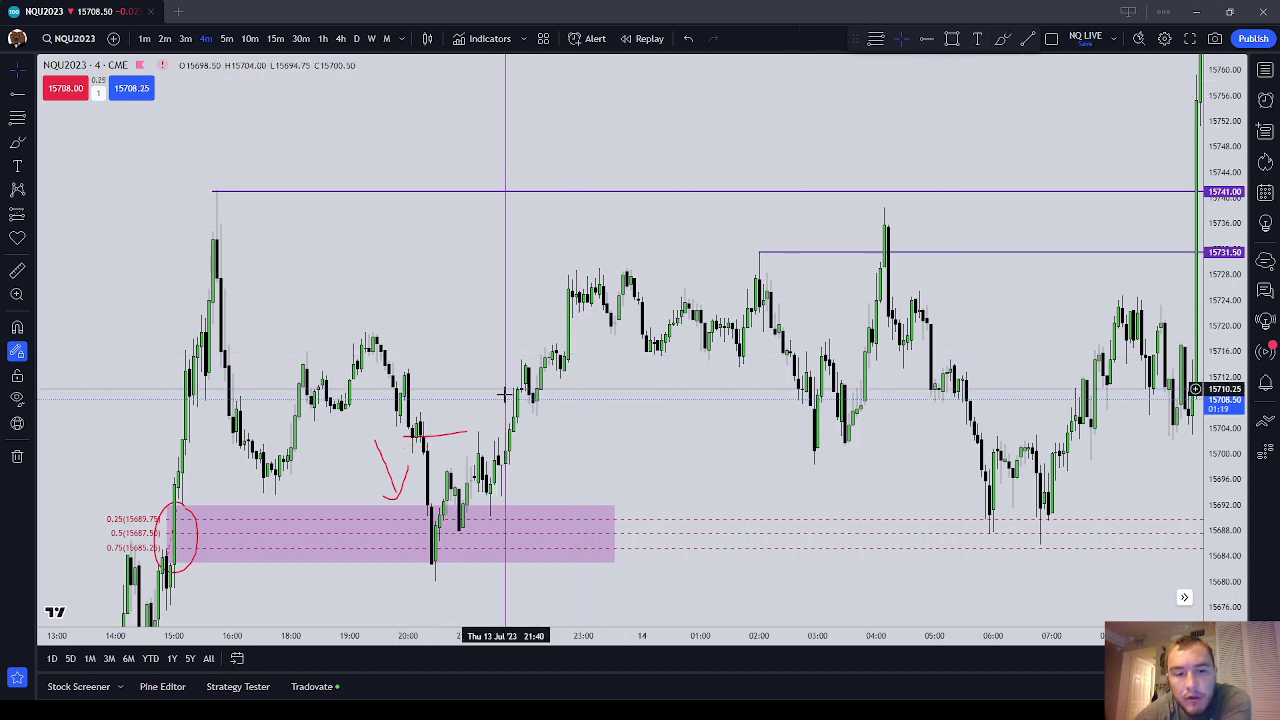
{"action": "left_click", "coordinate": [424, 434]}
{"action": "left_click", "coordinate": [970, 39]}
{"action": "left_click_drag", "start_coordinate": [657, 442], "coordinate": [821, 366]}
{"action": "left_click", "coordinate": [555, 407]}
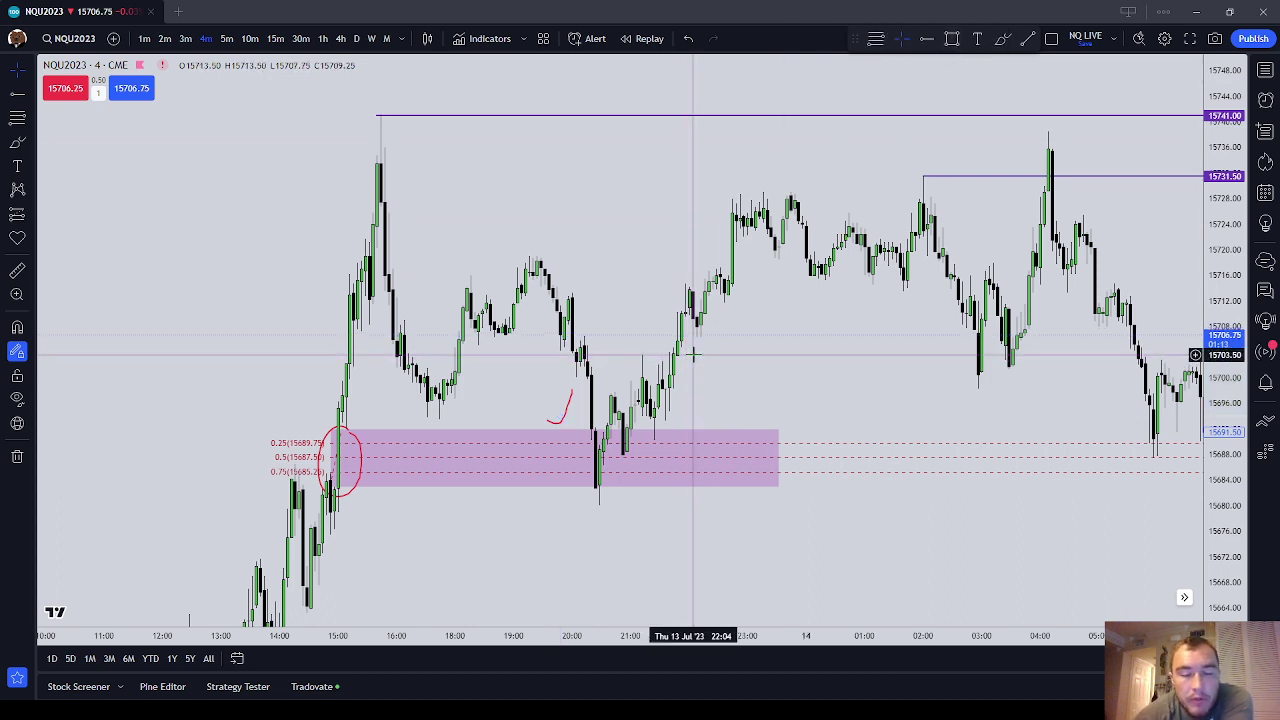
{"action": "left_click", "coordinate": [572, 402]}
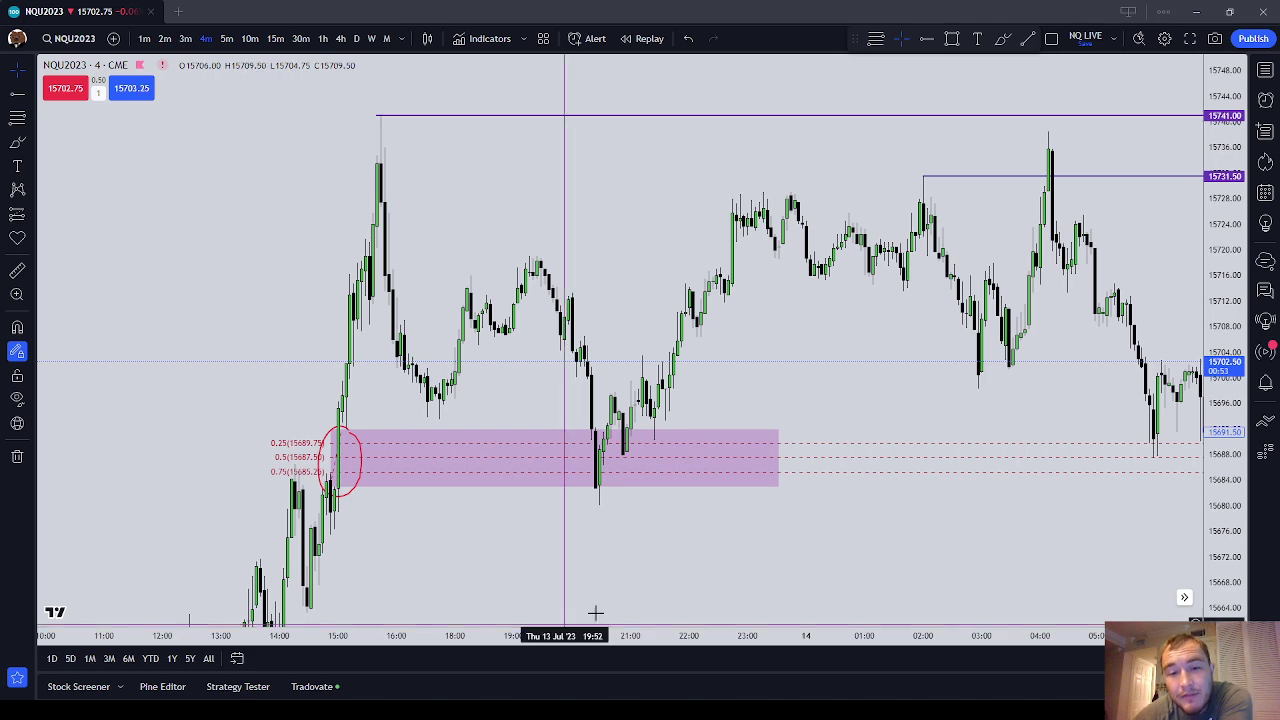
Delete the red arc at the 15731.50 high and the red circle at the low around 14:40 on 14 July
{"action": "scroll", "coordinate": [751, 411], "scroll_direction": "down", "scroll_amount": 1}
{"action": "left_click_drag", "start_coordinate": [759, 383], "coordinate": [617, 386]}
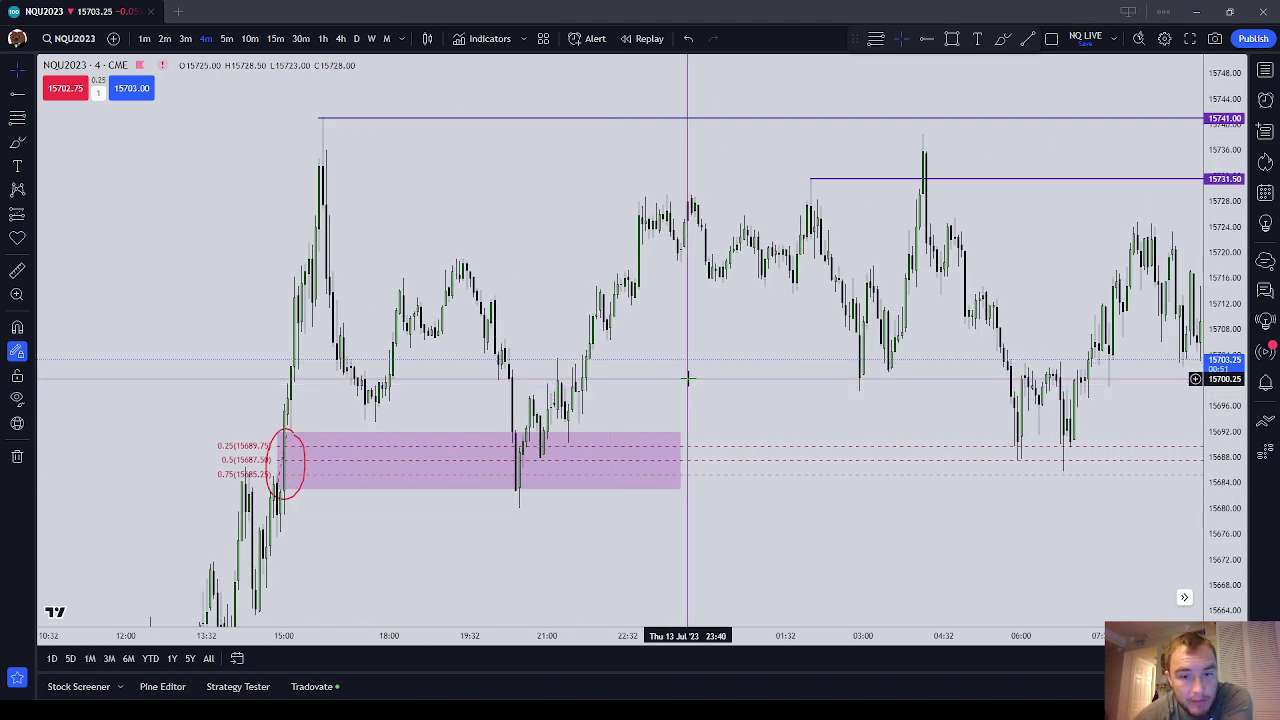
{"action": "left_click_drag", "start_coordinate": [832, 395], "coordinate": [192, 388]}
{"action": "scroll", "coordinate": [987, 525], "scroll_direction": "down", "scroll_amount": 1}
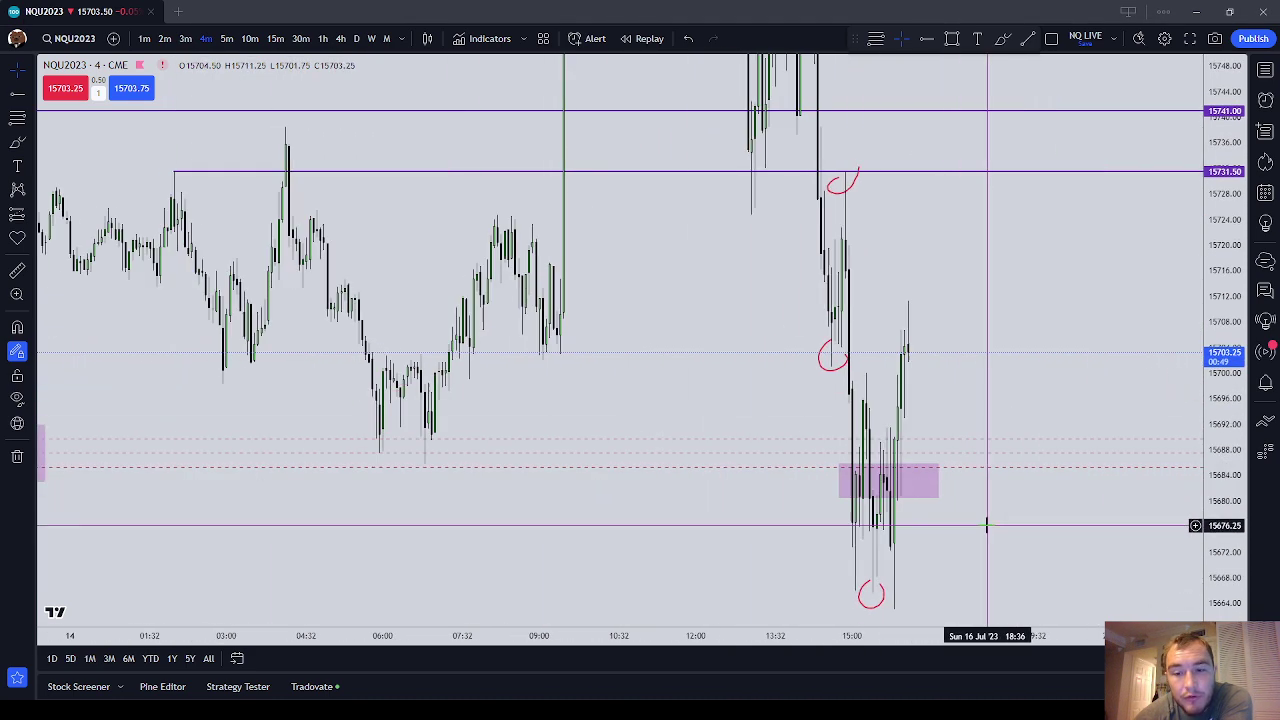
{"action": "scroll", "coordinate": [987, 525], "scroll_direction": "up", "scroll_amount": 5}
{"action": "left_click_drag", "start_coordinate": [817, 514], "coordinate": [863, 537]}
{"action": "left_click_drag", "start_coordinate": [587, 303], "coordinate": [679, 340]}
{"action": "left_click", "coordinate": [776, 242]}
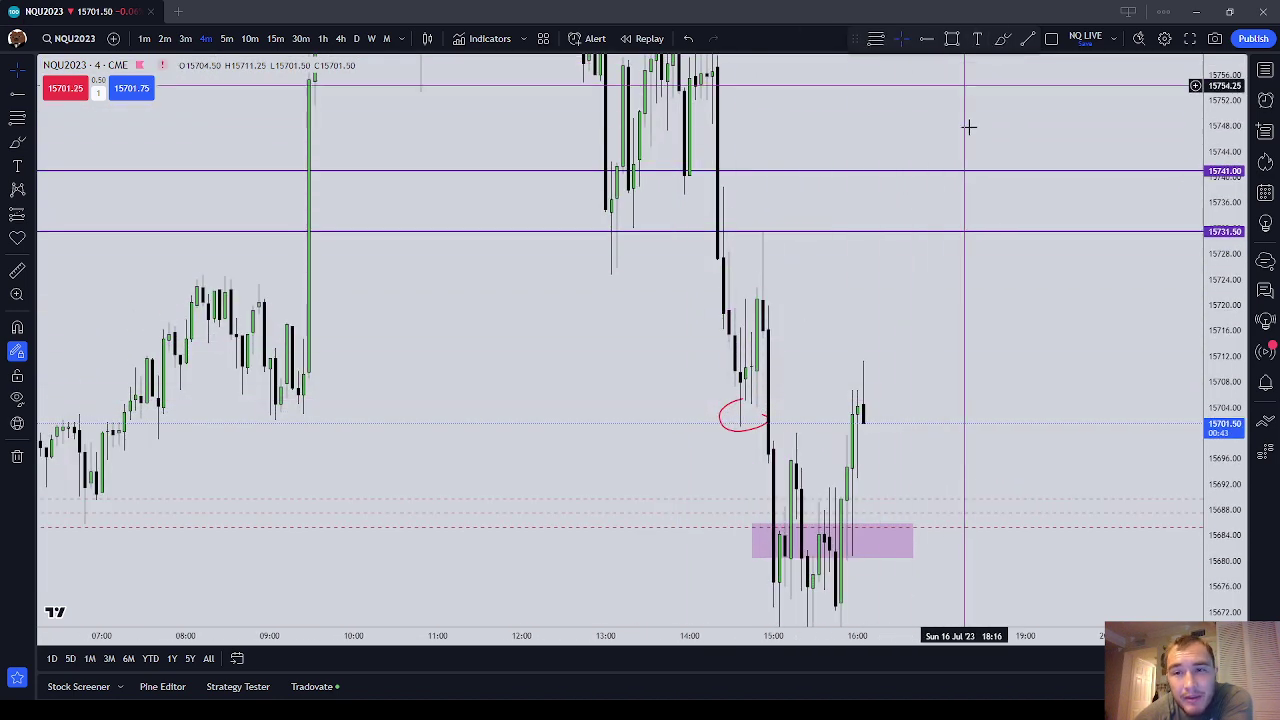
{"action": "left_click_drag", "start_coordinate": [1222, 214], "coordinate": [1222, 428]}
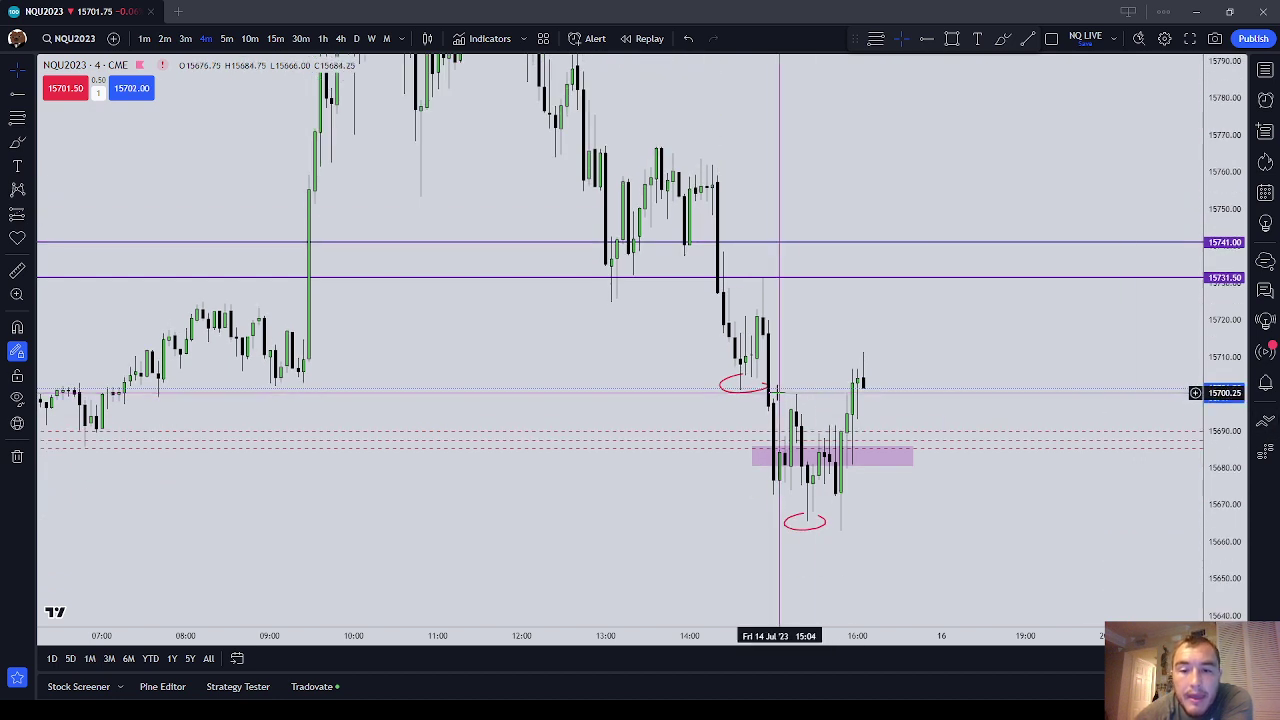
{"action": "left_click", "coordinate": [766, 385]}
{"action": "left_click", "coordinate": [967, 42]}
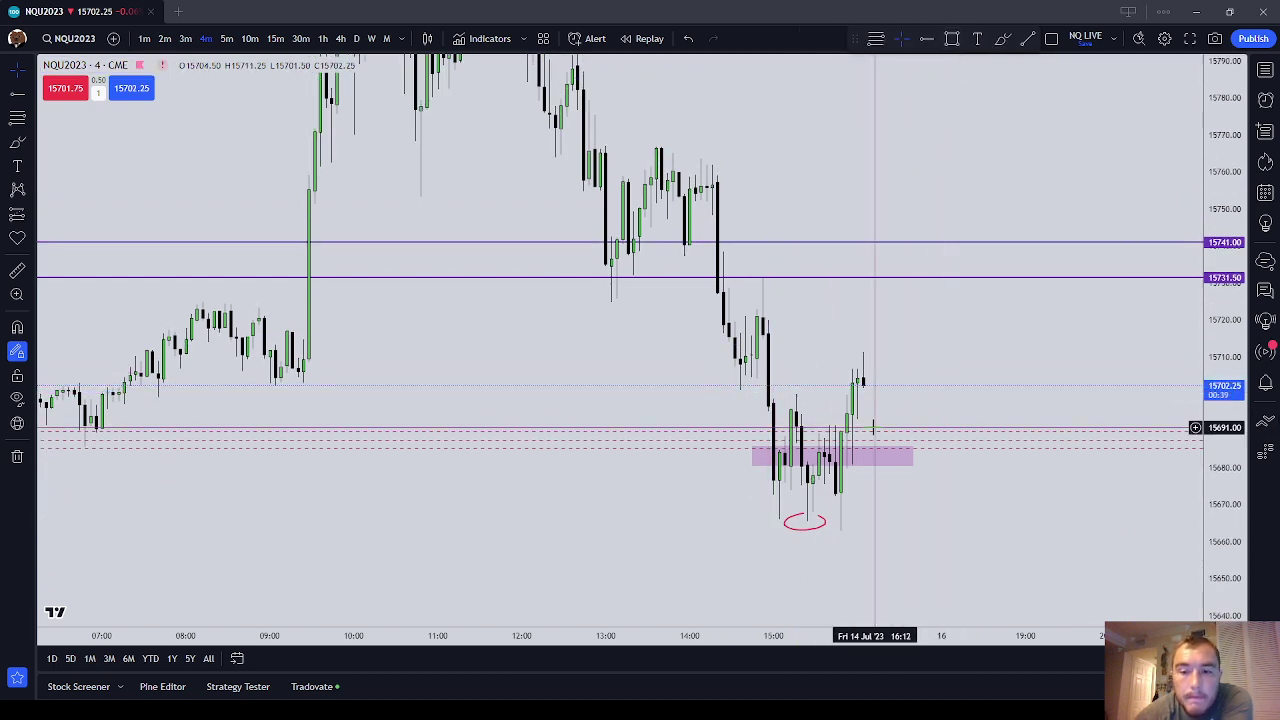
Brush red lines at about 15750 and 15715.50 across the 09:30 rally, and circle the swing points around 13:04, 13:36 and 14:40
{"action": "left_click_drag", "start_coordinate": [680, 402], "coordinate": [562, 446]}
{"action": "scroll", "coordinate": [706, 443], "scroll_direction": "down", "scroll_amount": 2}
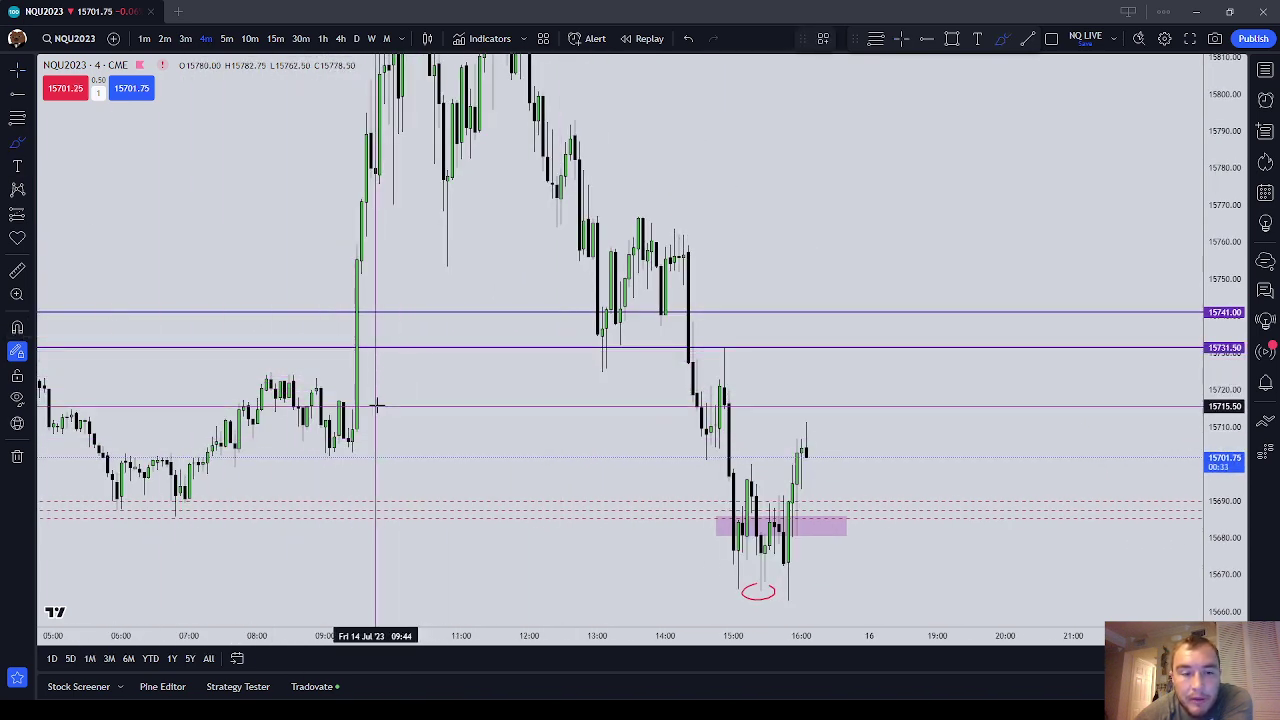
{"action": "left_click", "coordinate": [343, 279]}
{"action": "left_click", "coordinate": [429, 282]}
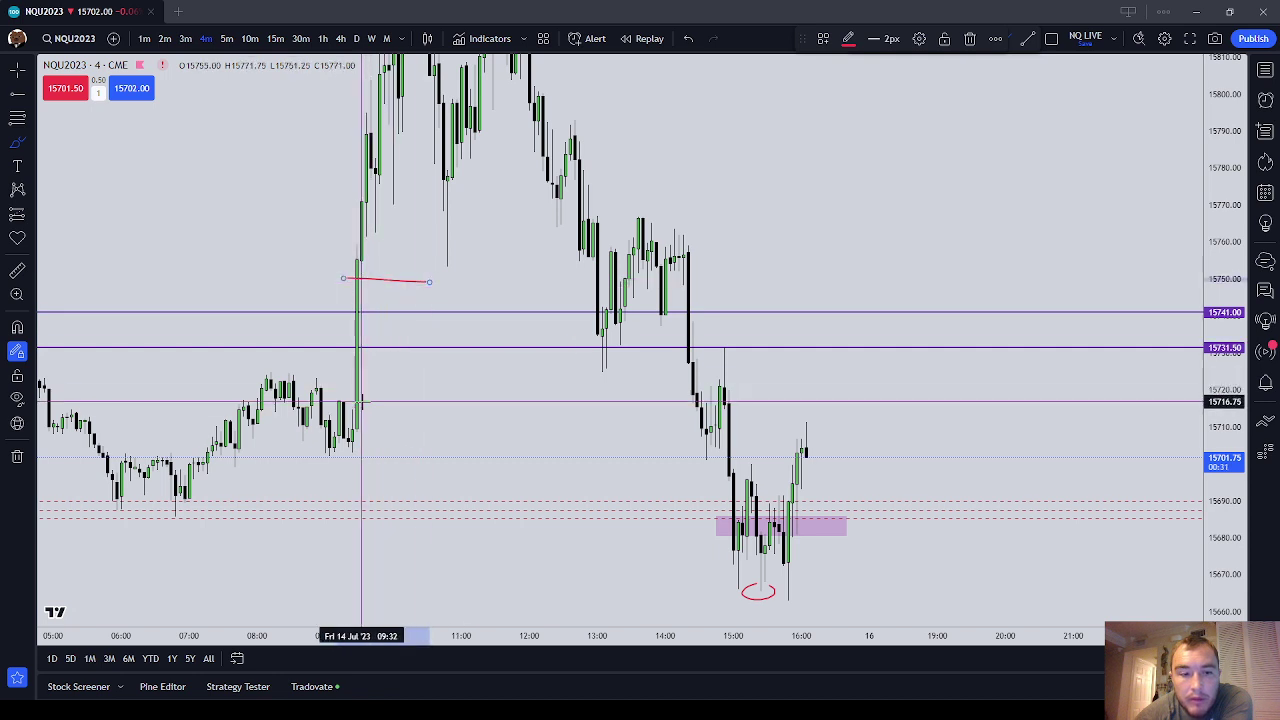
{"action": "left_click_drag", "start_coordinate": [340, 406], "coordinate": [380, 406]}
{"action": "left_click_drag", "start_coordinate": [605, 363], "coordinate": [592, 355]}
{"action": "left_click_drag", "start_coordinate": [637, 217], "coordinate": [640, 226]}
{"action": "left_click_drag", "start_coordinate": [702, 447], "coordinate": [711, 447]}
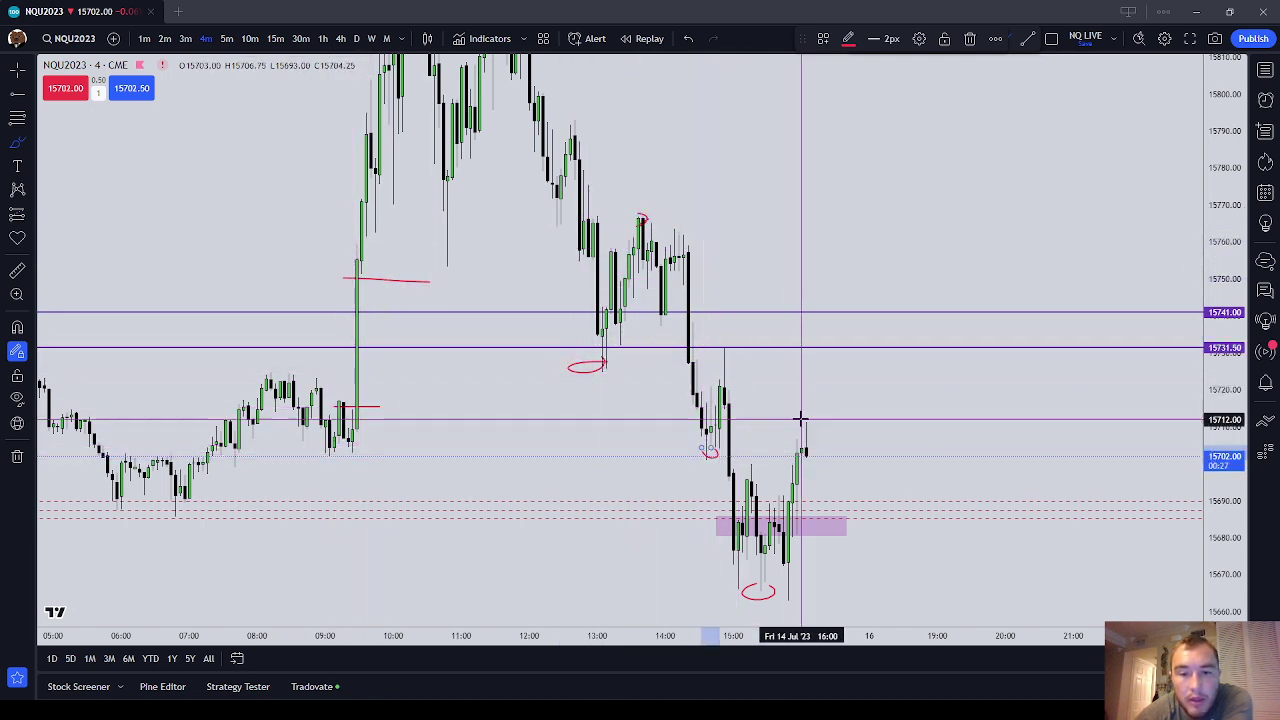
{"action": "key", "text": "Escape"}
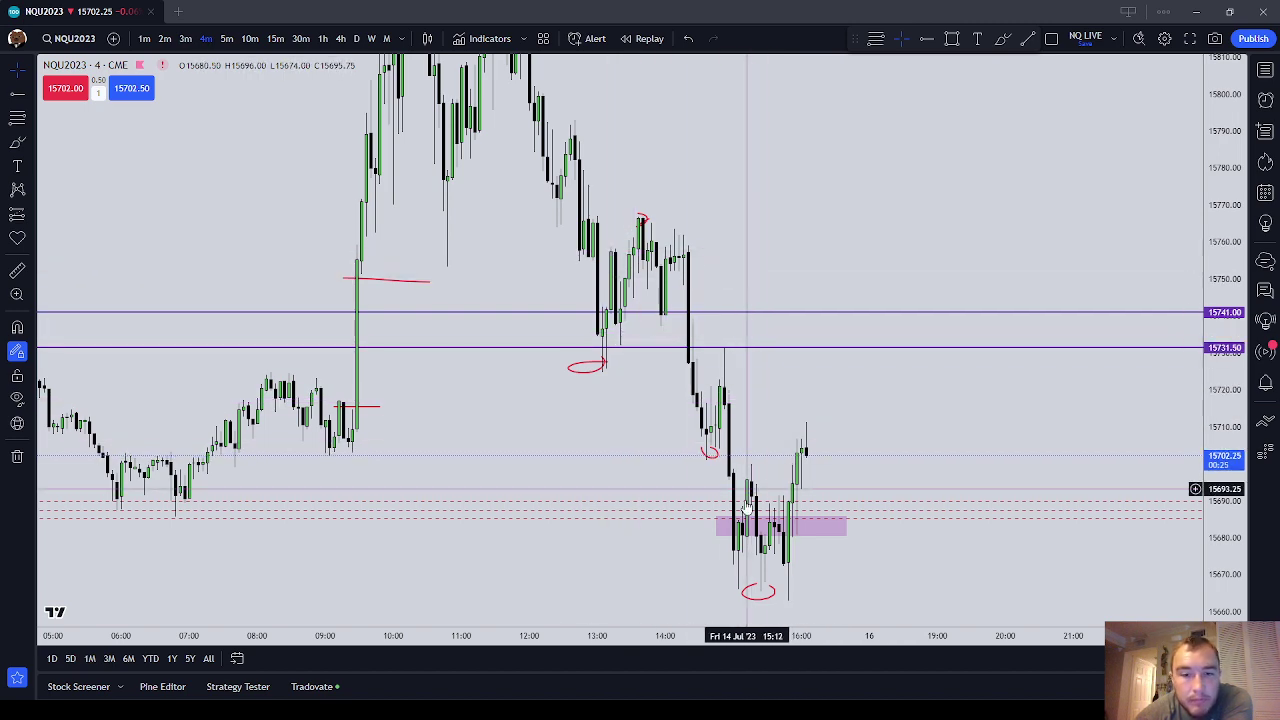
Brush red marks at the 11:00 low and the gap near 13:00, and circle the 06:00–07:00 lows with an arrow pointing to them
{"action": "right_click", "coordinate": [629, 461]}
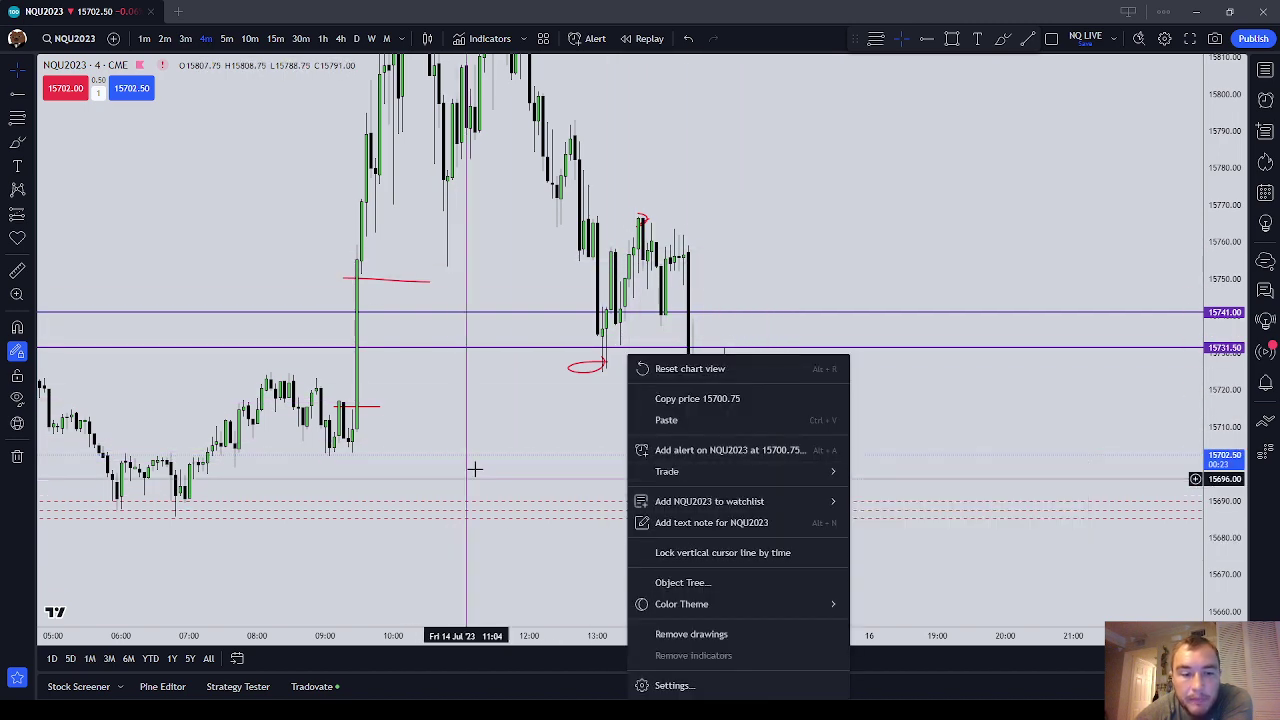
{"action": "key", "text": "alt+r"}
{"action": "left_click", "coordinate": [14, 141]}
{"action": "mouse_move", "coordinate": [338, 440]}
{"action": "left_mouse_down"}
{"action": "mouse_move", "coordinate": [423, 466]}
{"action": "mouse_move", "coordinate": [388, 442]}
{"action": "left_mouse_up"}
{"action": "mouse_move", "coordinate": [616, 489]}
{"action": "left_mouse_down"}
{"action": "mouse_move", "coordinate": [794, 240]}
{"action": "mouse_move", "coordinate": [813, 186]}
{"action": "mouse_move", "coordinate": [849, 184]}
{"action": "left_mouse_up"}
{"action": "mouse_move", "coordinate": [788, 197]}
{"action": "left_mouse_down"}
{"action": "mouse_move", "coordinate": [849, 199]}
{"action": "mouse_move", "coordinate": [789, 191]}
{"action": "mouse_move", "coordinate": [686, 250]}
{"action": "mouse_move", "coordinate": [623, 231]}
{"action": "mouse_move", "coordinate": [826, 190]}
{"action": "mouse_move", "coordinate": [620, 228]}
{"action": "mouse_move", "coordinate": [629, 339]}
{"action": "left_mouse_up"}
{"action": "mouse_move", "coordinate": [646, 390]}
{"action": "left_mouse_down"}
{"action": "mouse_move", "coordinate": [510, 436]}
{"action": "mouse_move", "coordinate": [526, 442]}
{"action": "left_mouse_up"}
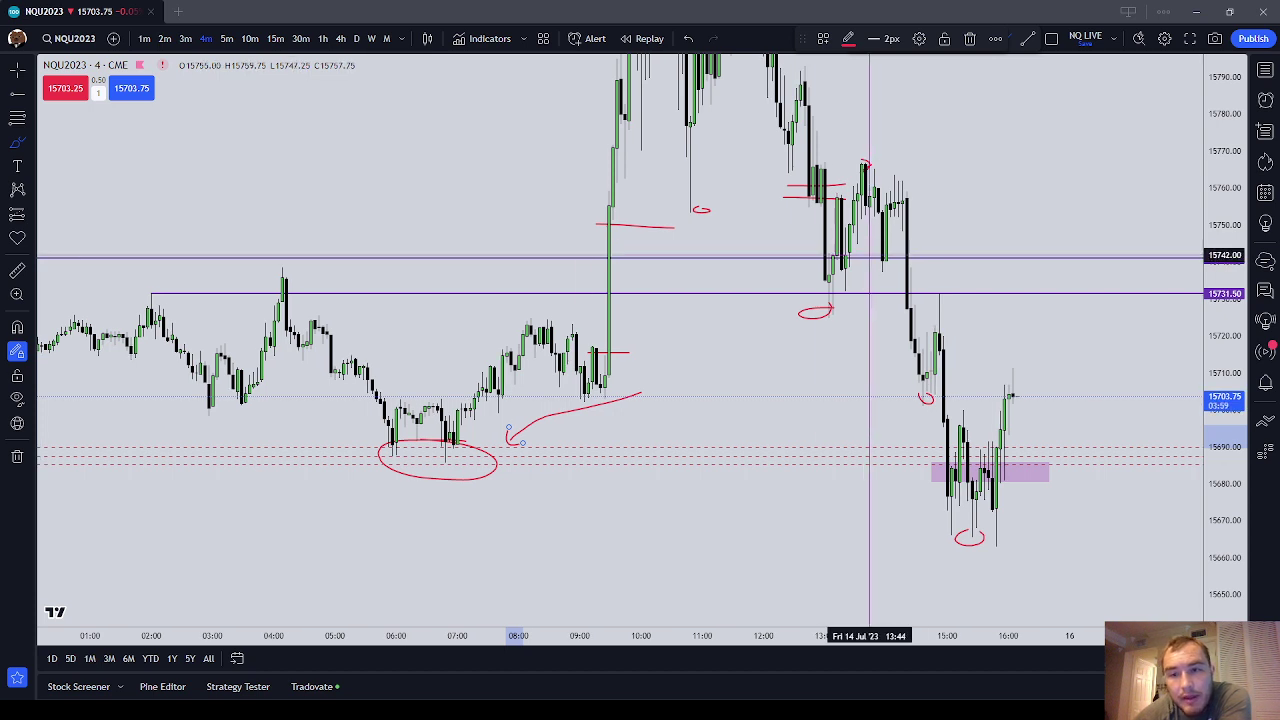
Delete the two red lines near 13:00 and the red circles at the 13:36 high and the 13:04 and 11:00 lows
{"action": "left_click", "coordinate": [958, 155]}
{"action": "left_click", "coordinate": [864, 163]}
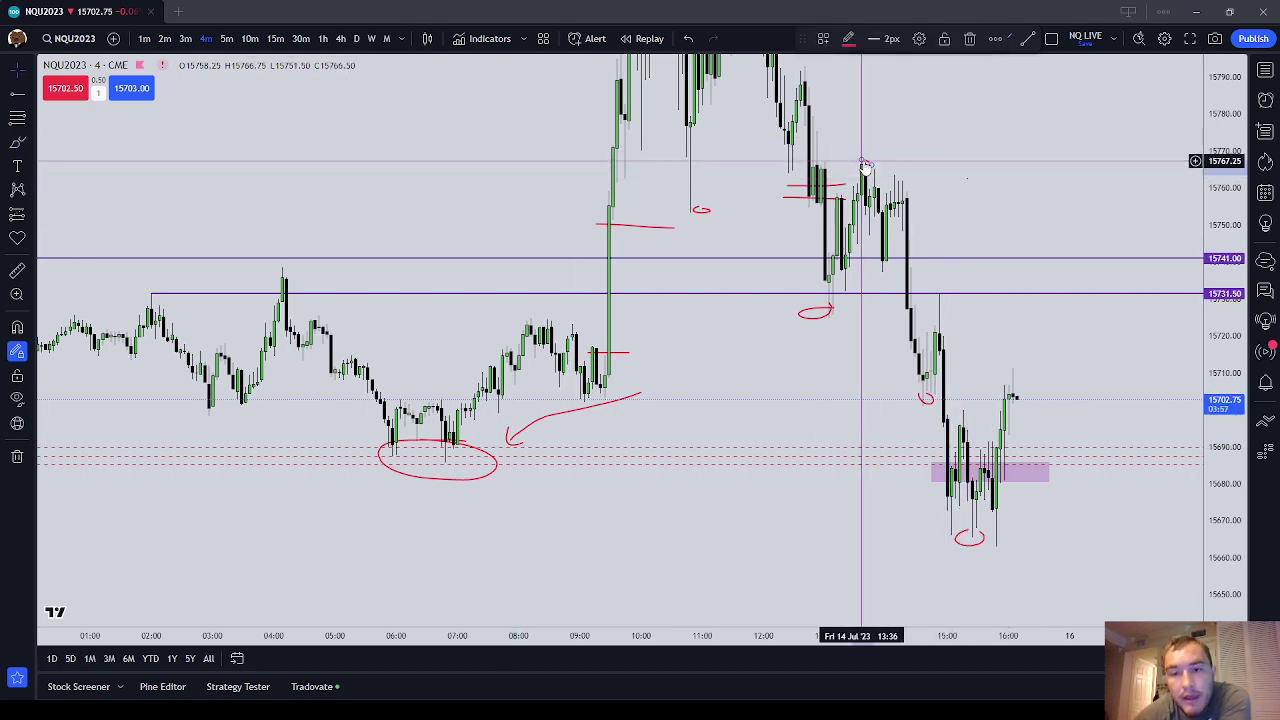
{"action": "left_click", "coordinate": [969, 39]}
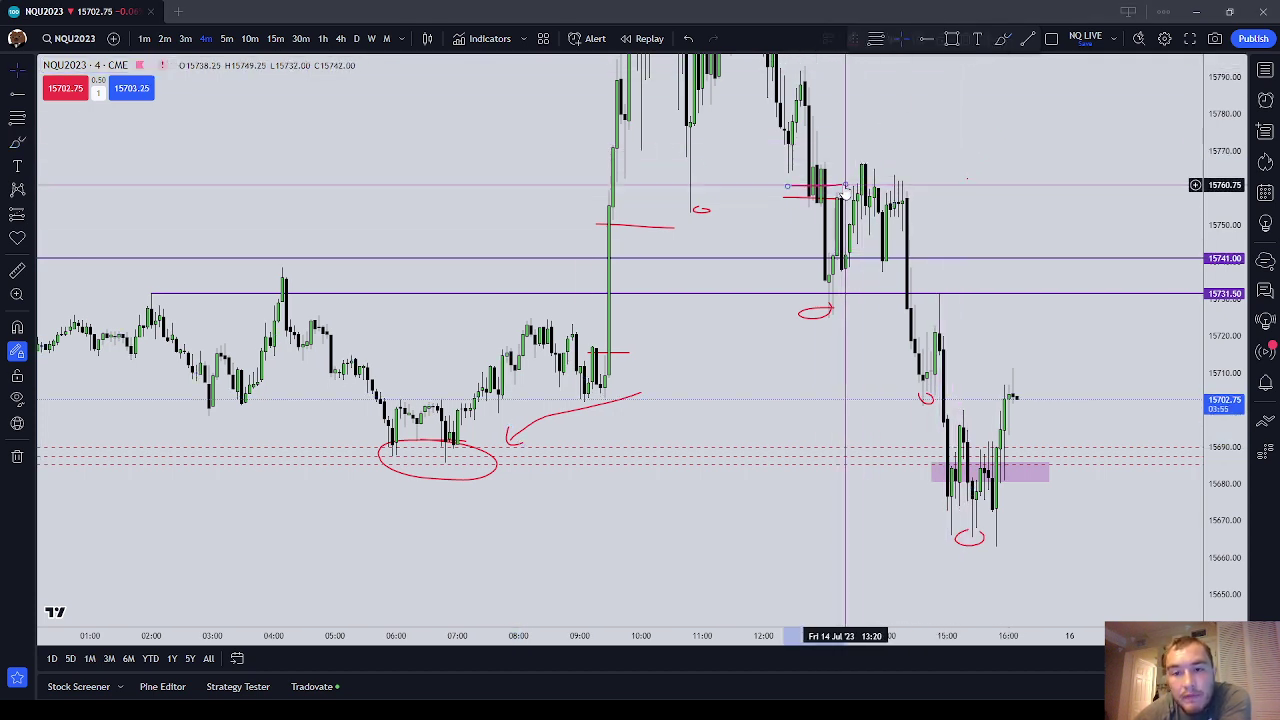
{"action": "left_click", "coordinate": [830, 197]}
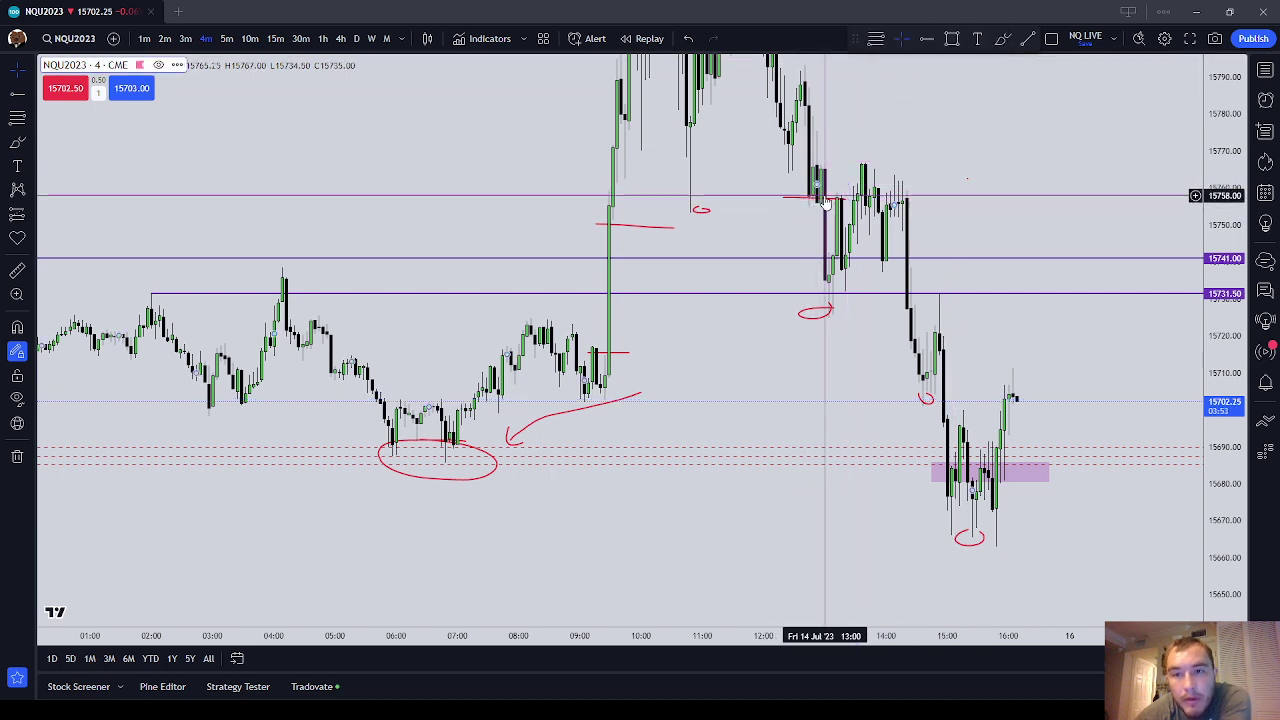
{"action": "left_click", "coordinate": [971, 38]}
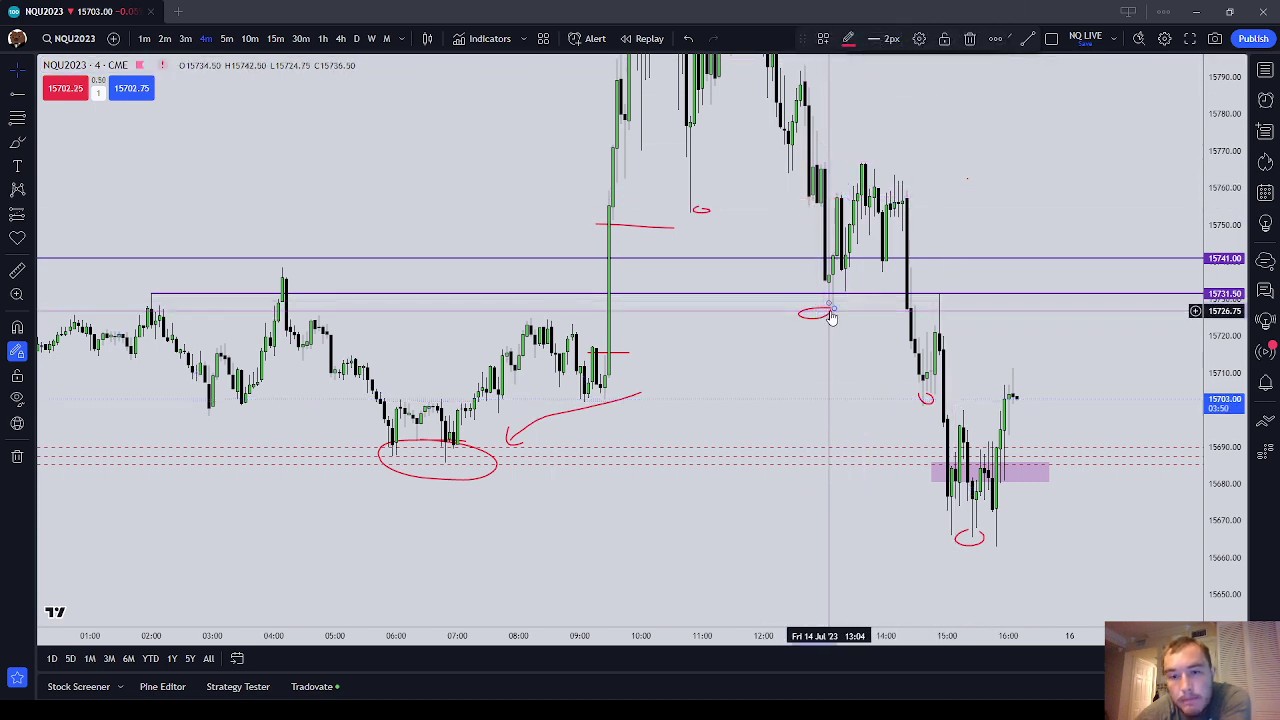
{"action": "left_click", "coordinate": [969, 38]}
{"action": "left_click", "coordinate": [701, 209]}
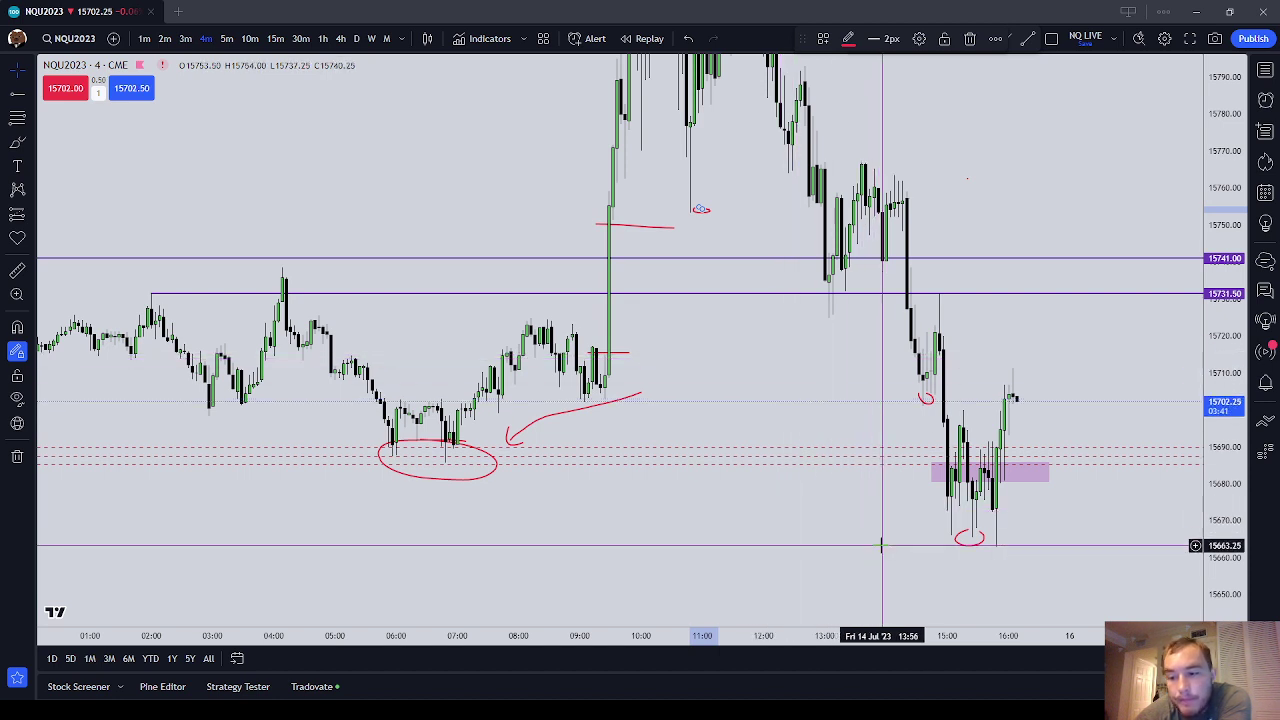
{"action": "left_click", "coordinate": [969, 38]}
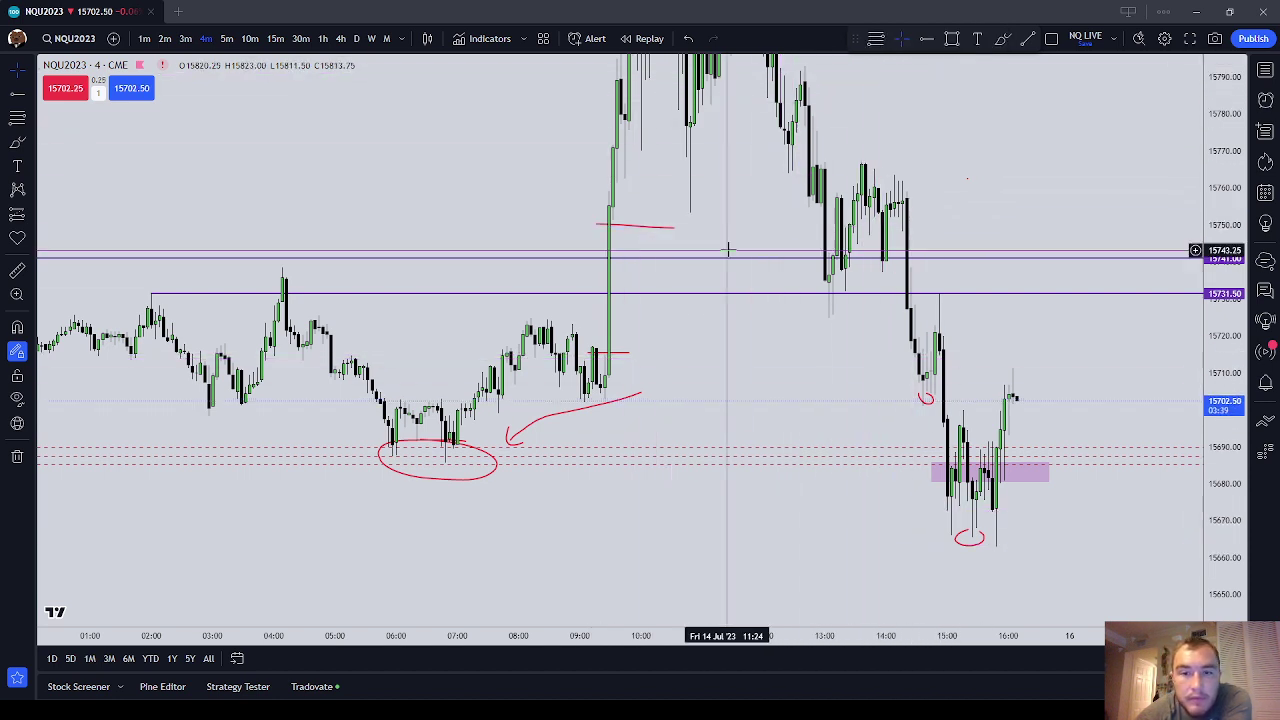
Delete the red lines at about 15750 and 15715.50 and the arrow strokes pointing to the morning lows
{"action": "double_click", "coordinate": [667, 228]}
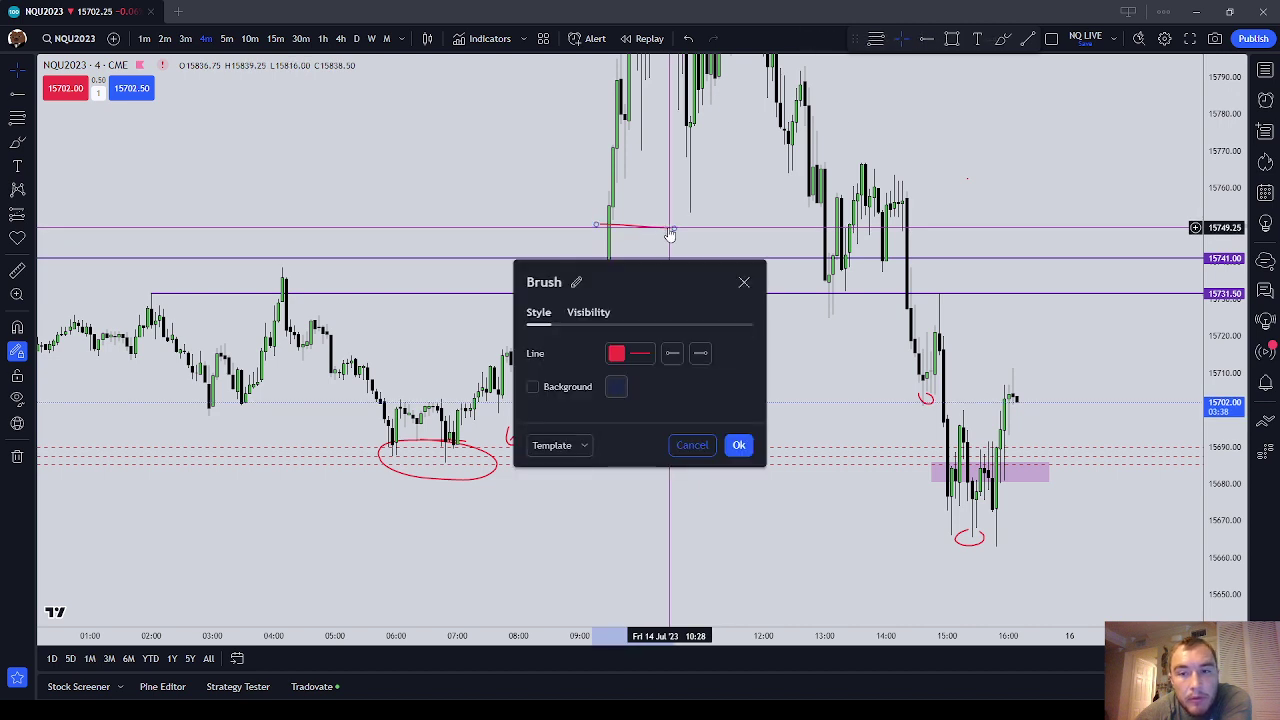
{"action": "left_click", "coordinate": [746, 280]}
{"action": "left_click", "coordinate": [628, 400]}
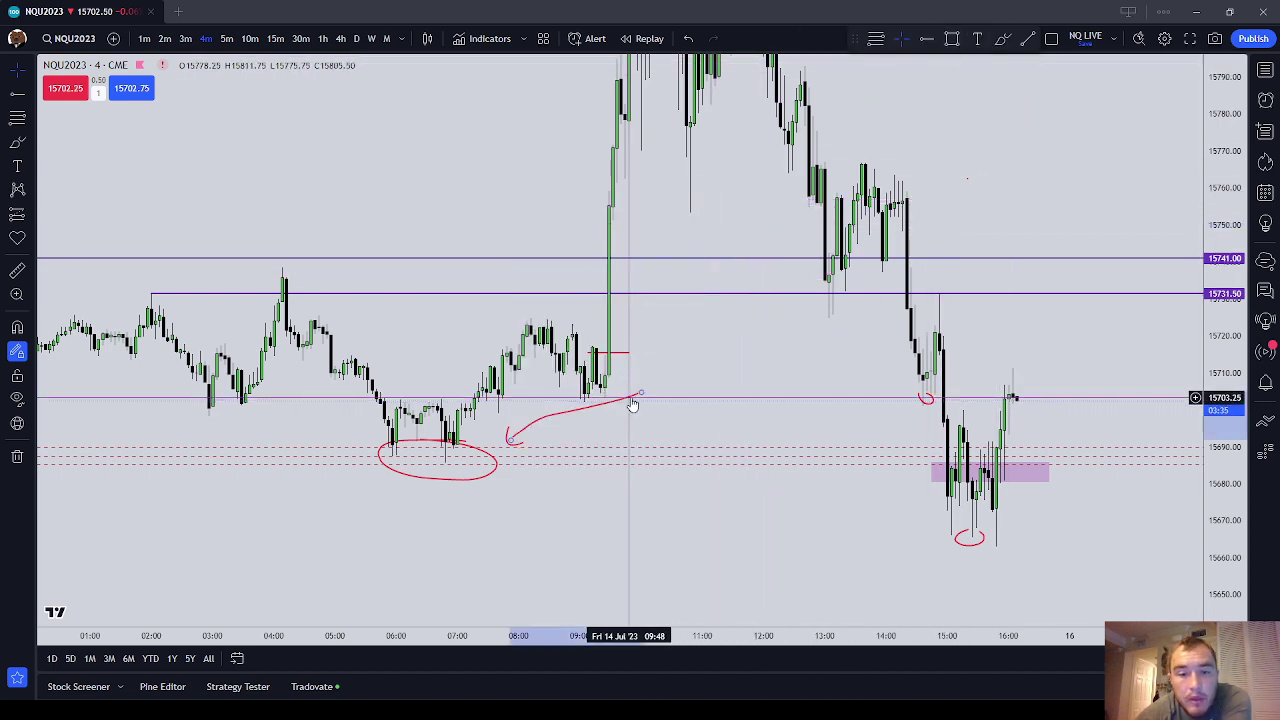
{"action": "left_click", "coordinate": [969, 38]}
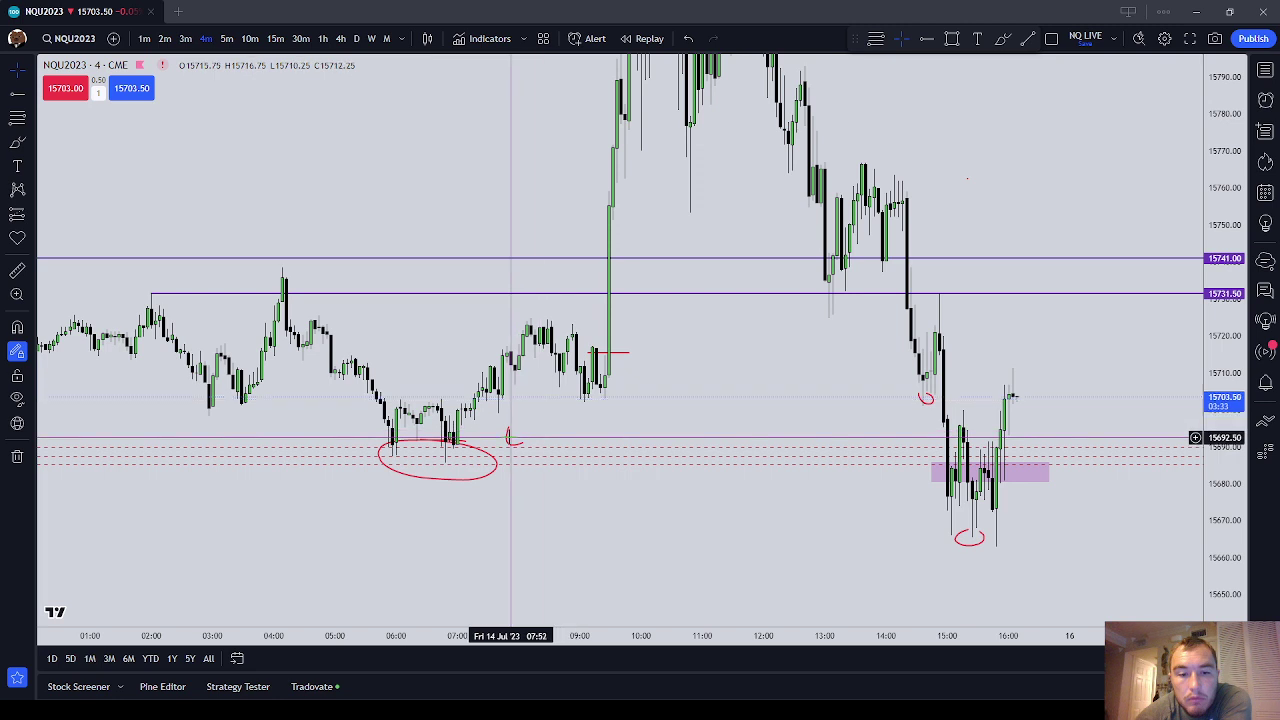
{"action": "left_click", "coordinate": [511, 436]}
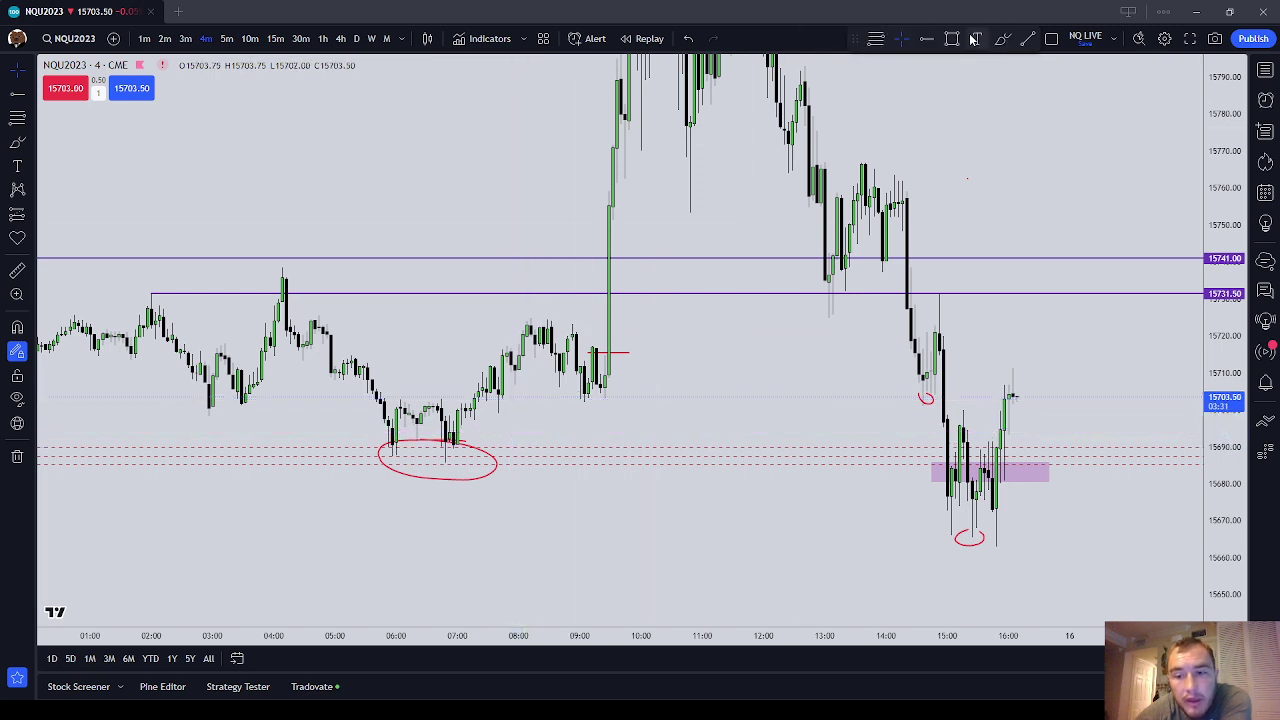
{"action": "left_click", "coordinate": [620, 353]}
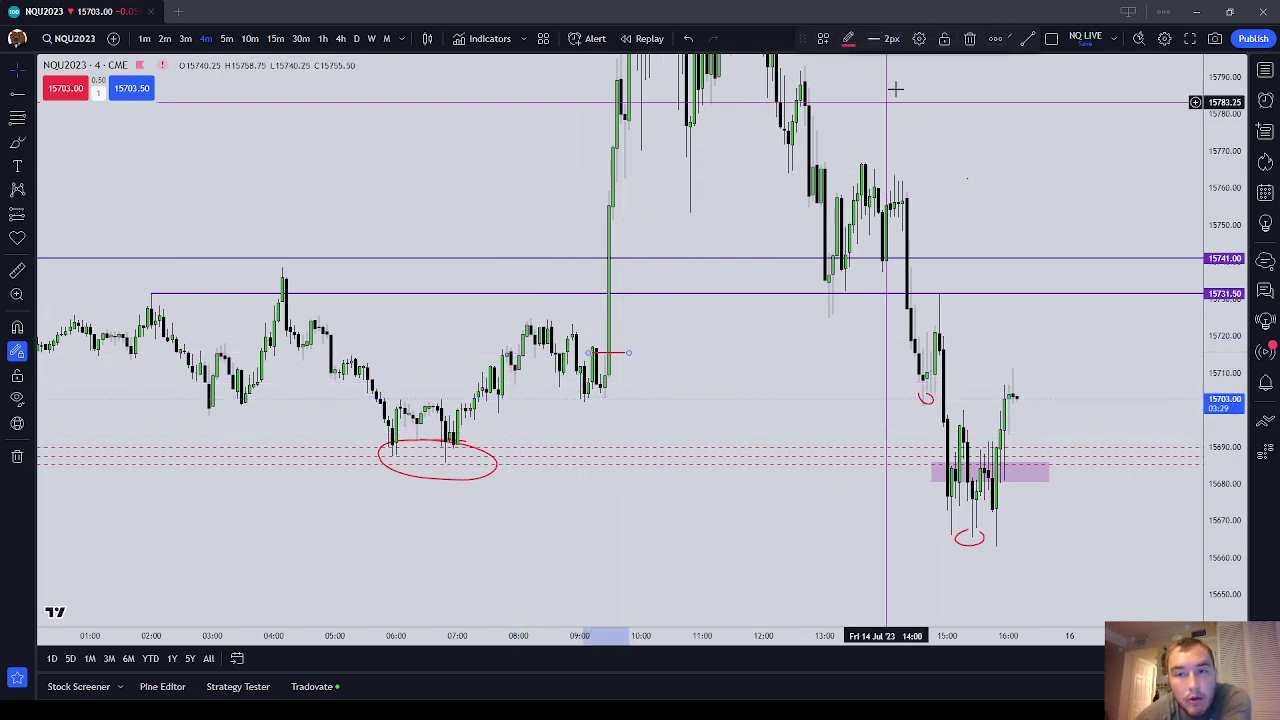
{"action": "left_click", "coordinate": [969, 38]}
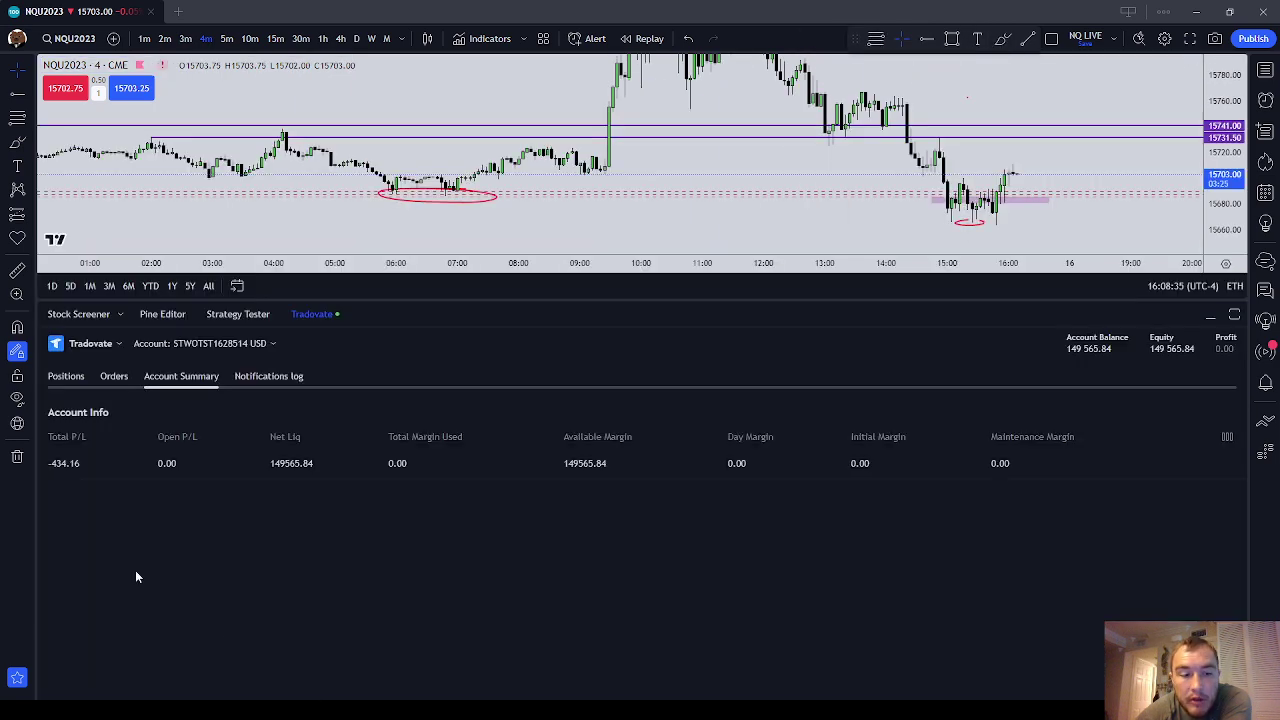
Check the Tradovate account summary and return to the full-height chart
{"action": "left_click", "coordinate": [312, 686]}
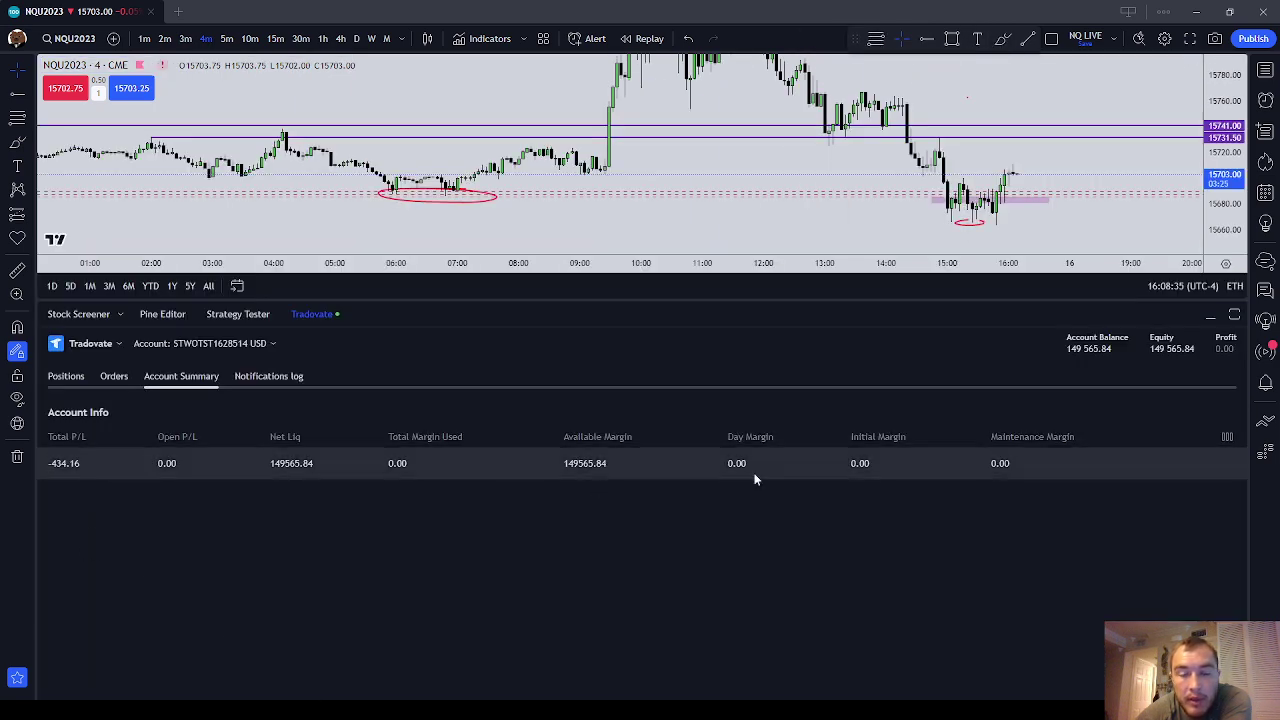
{"action": "left_click", "coordinate": [1209, 319]}
Delete the red circle at the 15:30 low and the red ellipse around the 06:00–07:00 lows on 14 July
{"action": "left_click", "coordinate": [979, 534]}
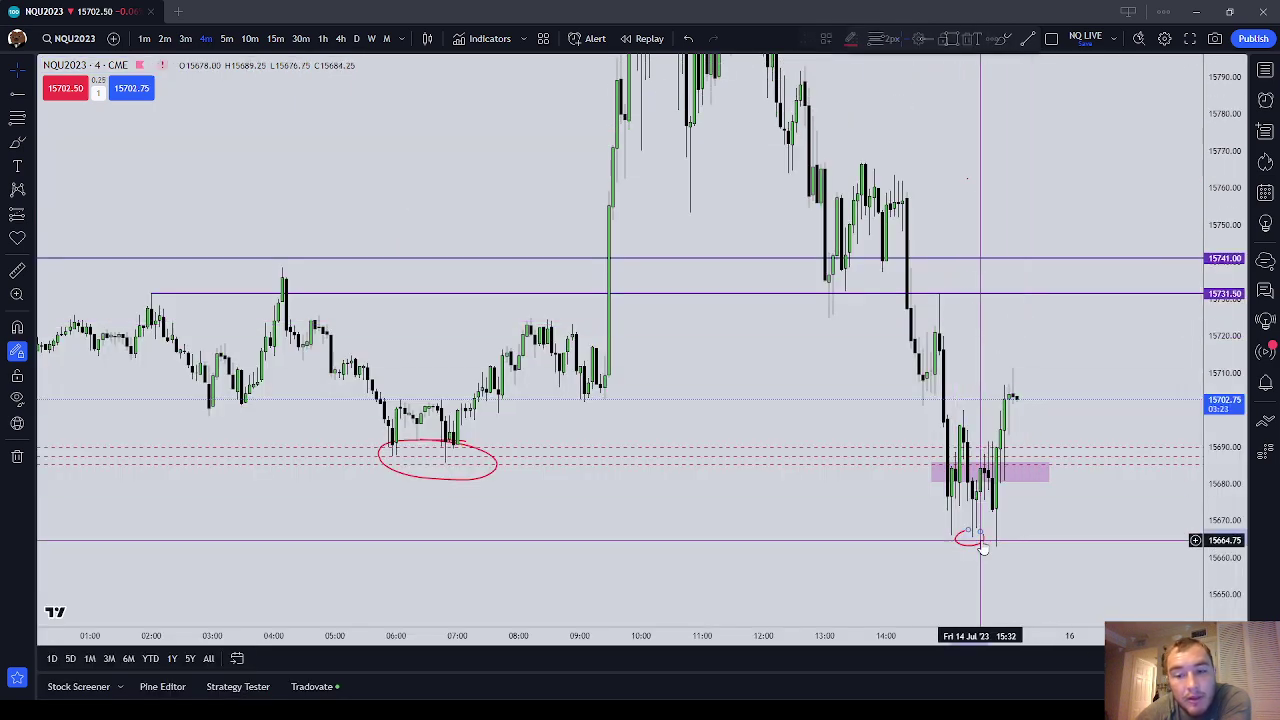
{"action": "left_click", "coordinate": [969, 38]}
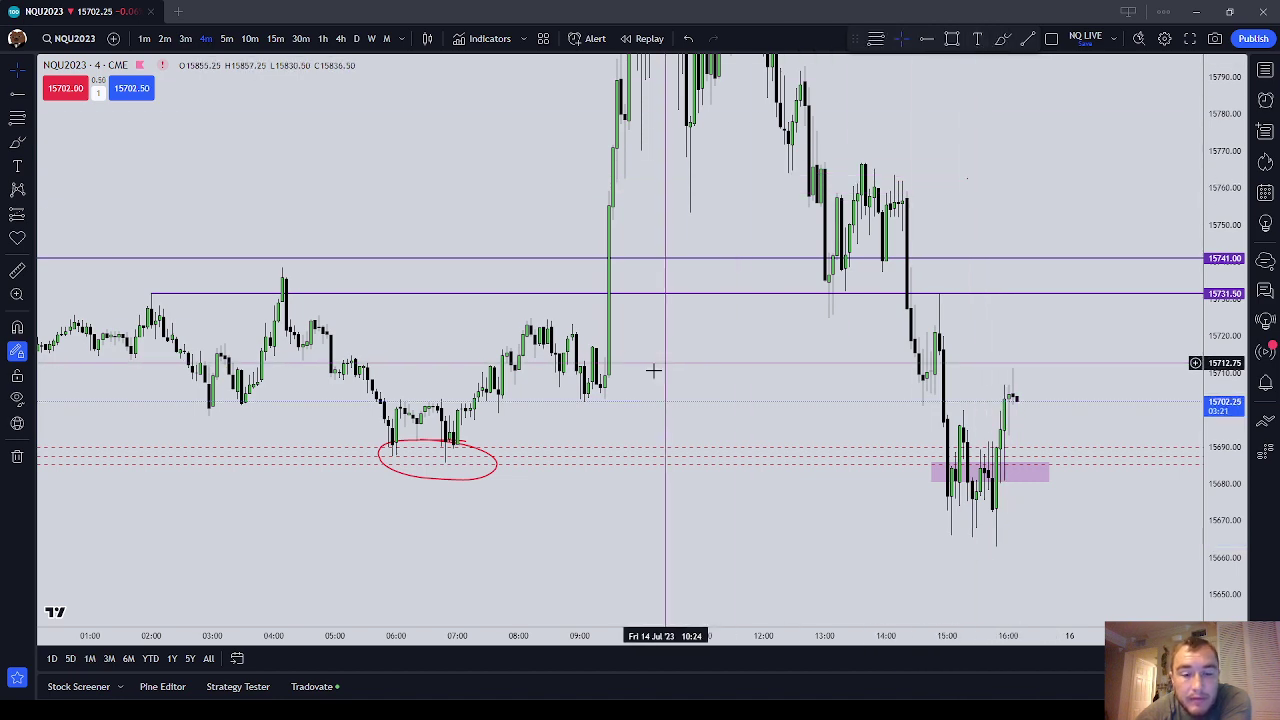
{"action": "left_click", "coordinate": [462, 444]}
{"action": "left_click", "coordinate": [969, 38]}
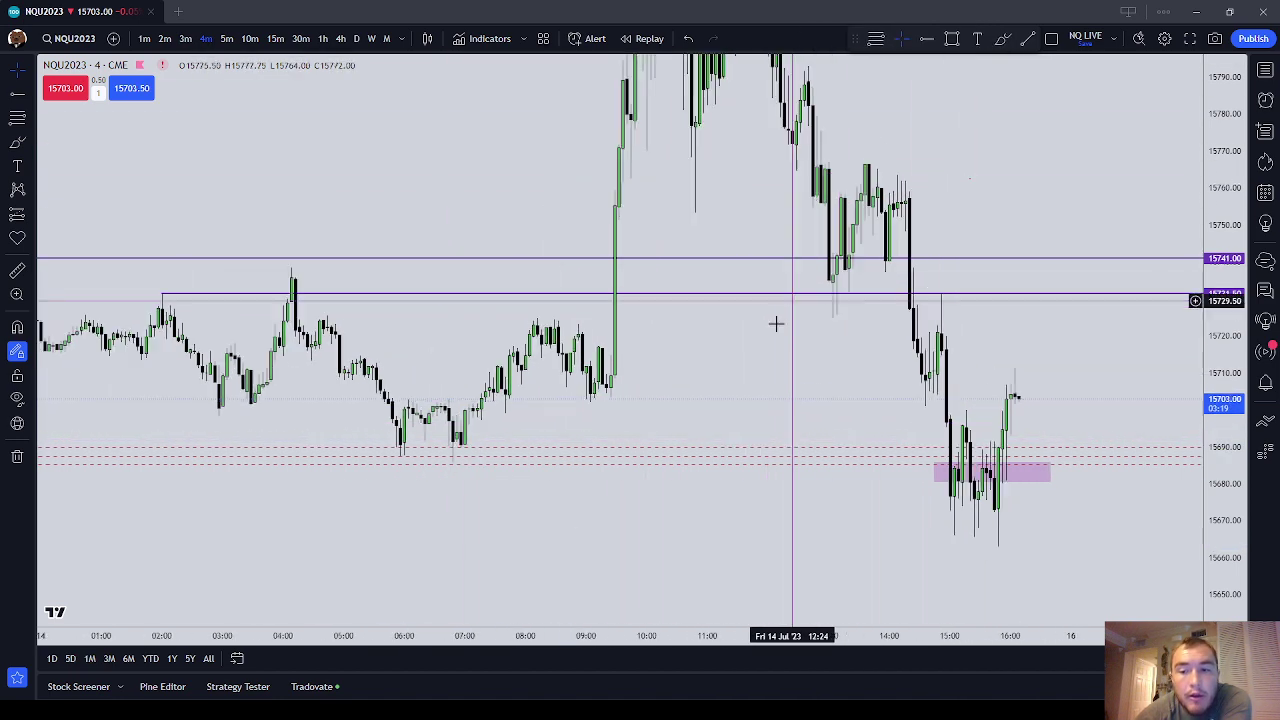
Delete the red ellipse around the start of the purple zone at 15:00 on 13 July
{"action": "left_click_drag", "start_coordinate": [451, 365], "coordinate": [871, 371]}
{"action": "left_click_drag", "start_coordinate": [417, 394], "coordinate": [897, 392]}
{"action": "scroll", "coordinate": [896, 390], "scroll_direction": "down", "scroll_amount": 2}
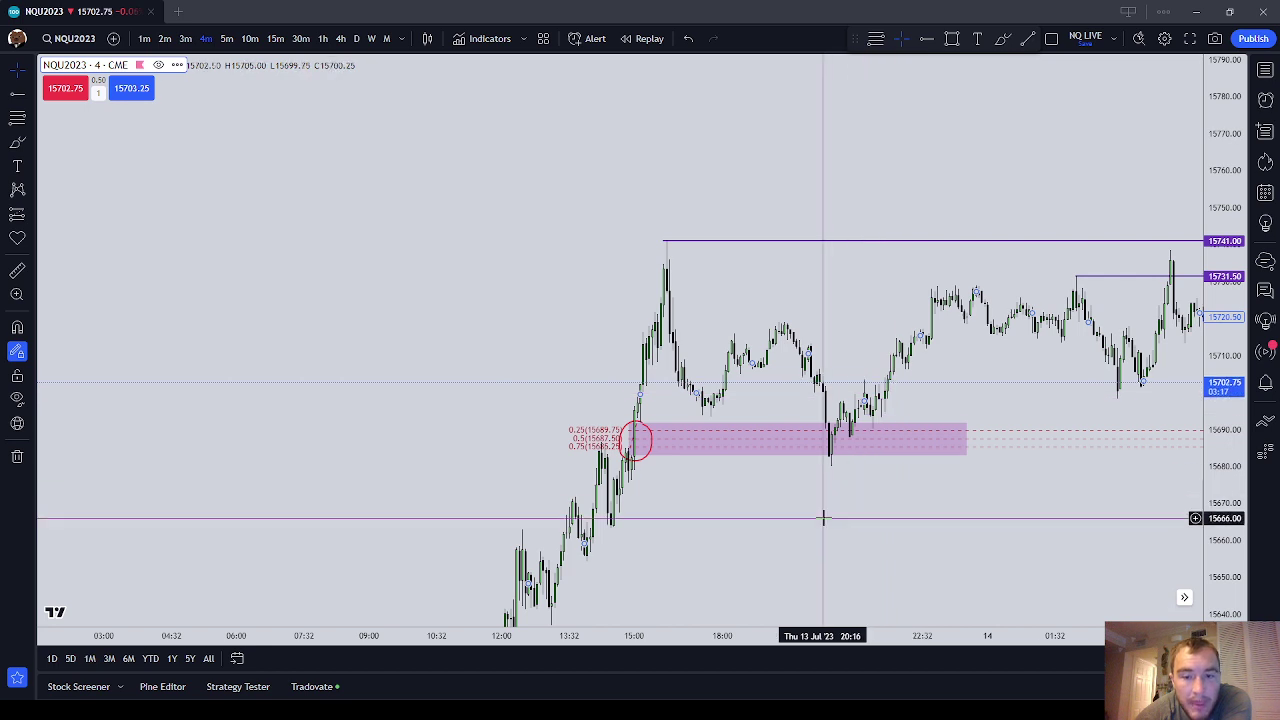
{"action": "left_click_drag", "start_coordinate": [754, 517], "coordinate": [620, 491]}
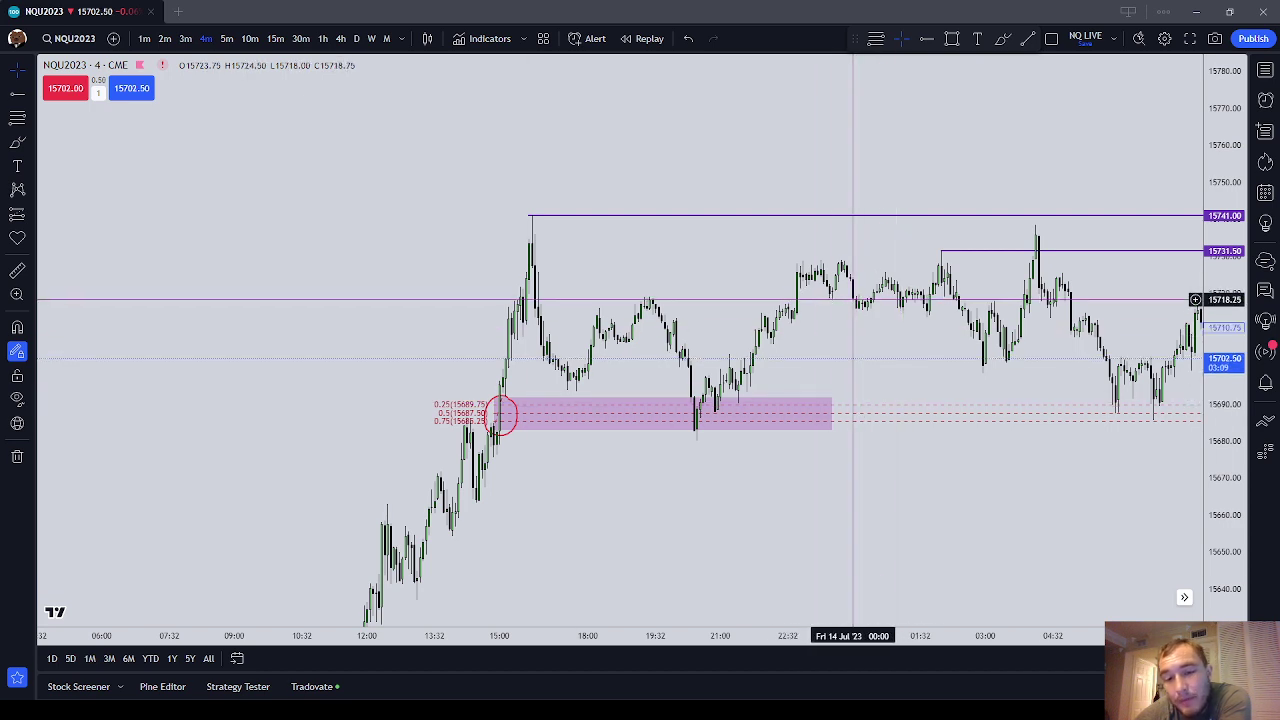
{"action": "left_click_drag", "start_coordinate": [815, 467], "coordinate": [903, 440]}
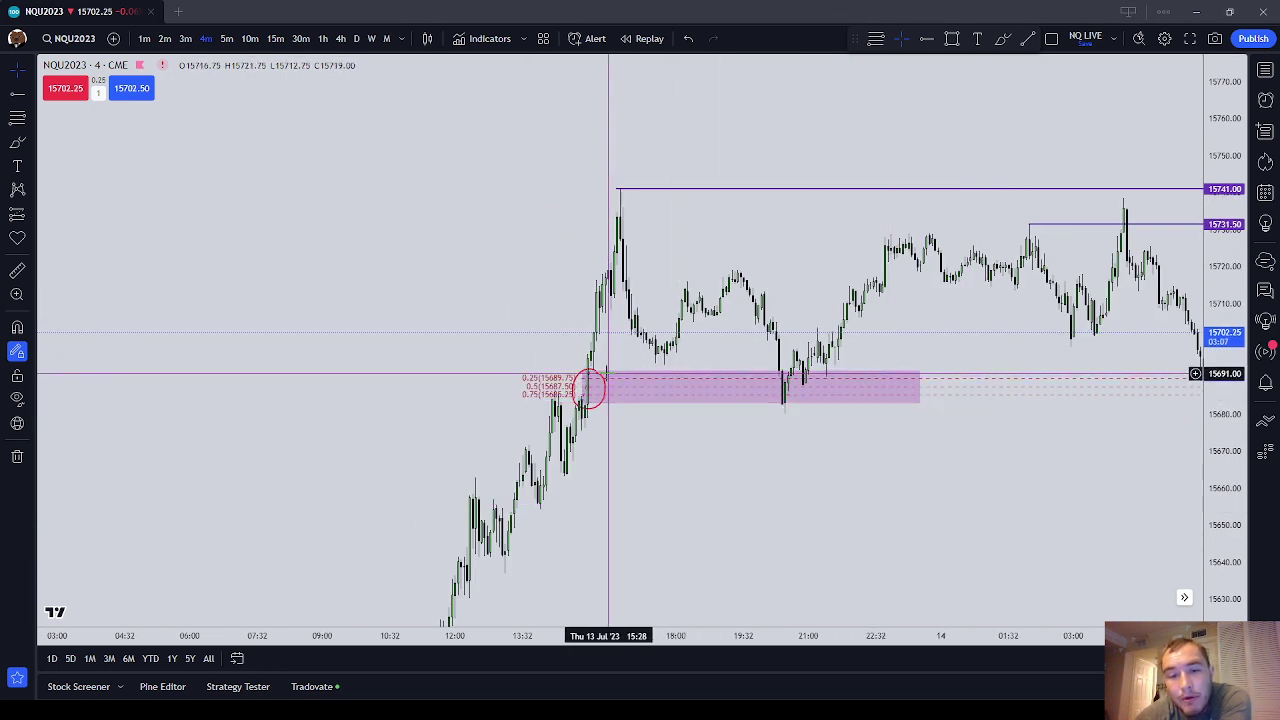
{"action": "scroll", "coordinate": [991, 507], "scroll_direction": "up", "scroll_amount": 3}
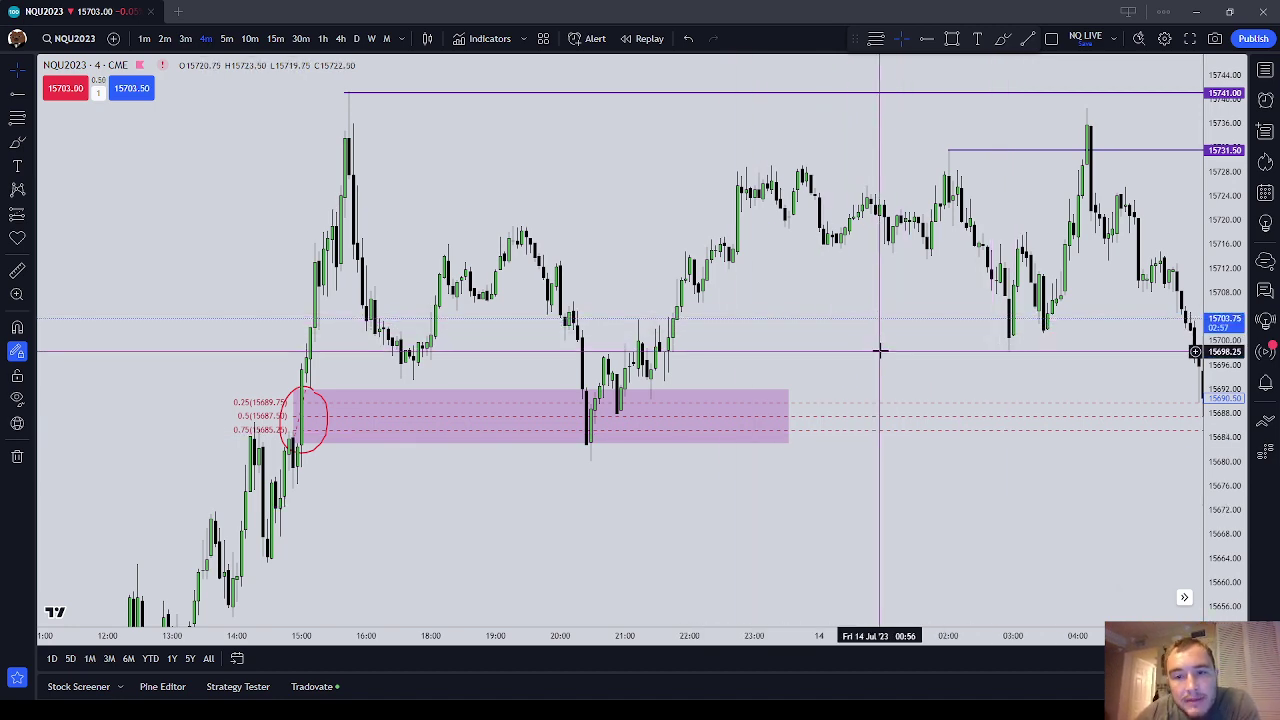
{"action": "left_click_drag", "start_coordinate": [882, 342], "coordinate": [916, 394]}
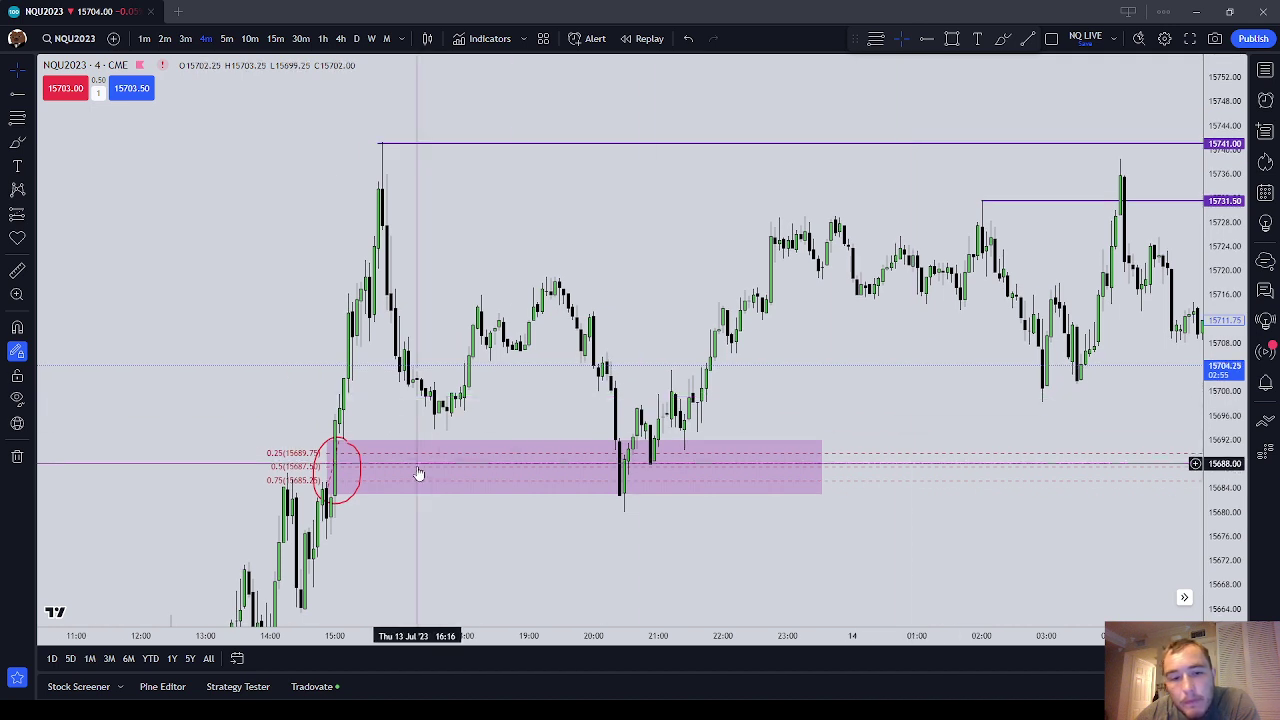
{"action": "left_click", "coordinate": [355, 444]}
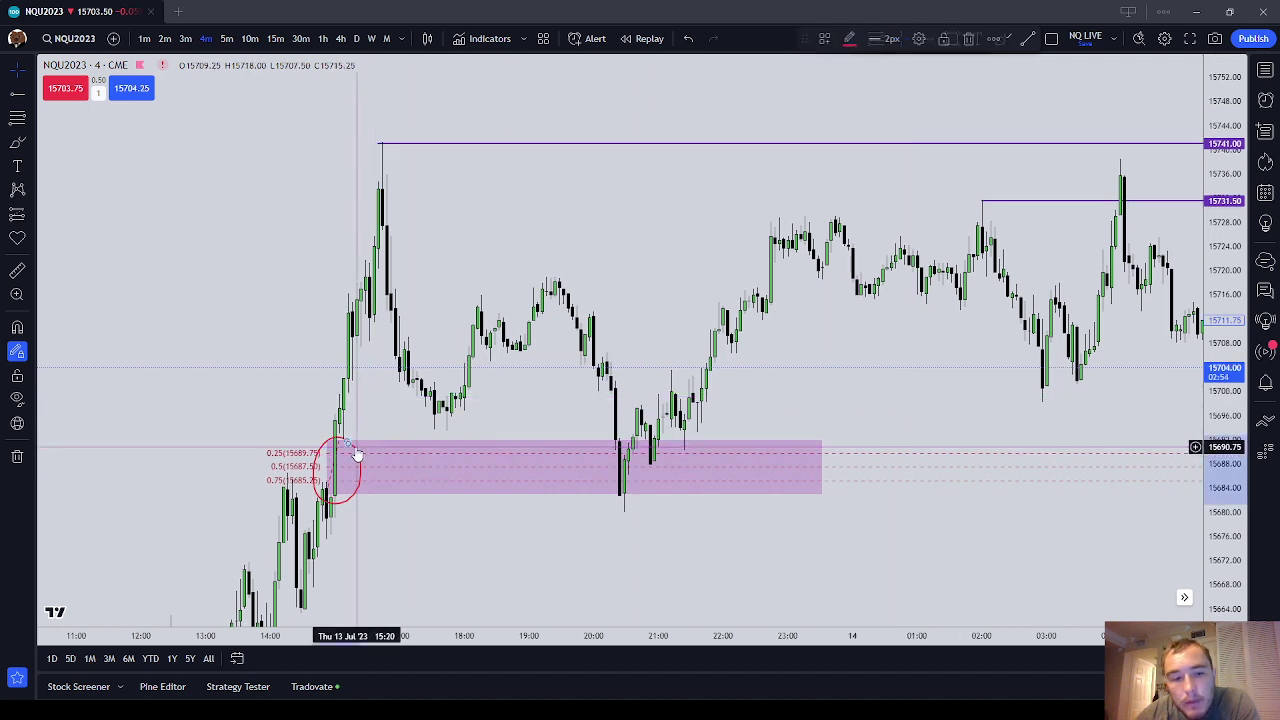
{"action": "left_click", "coordinate": [969, 39]}
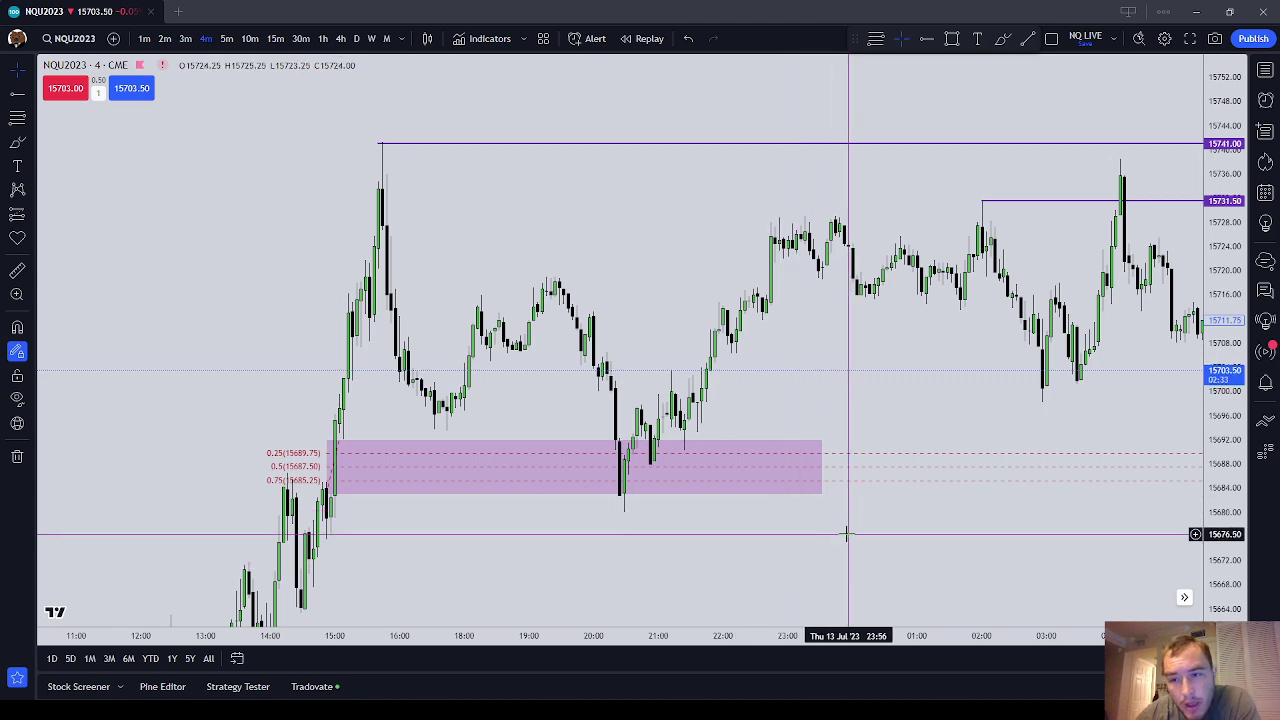
{"action": "scroll", "coordinate": [870, 530], "scroll_direction": "up", "scroll_amount": 4}
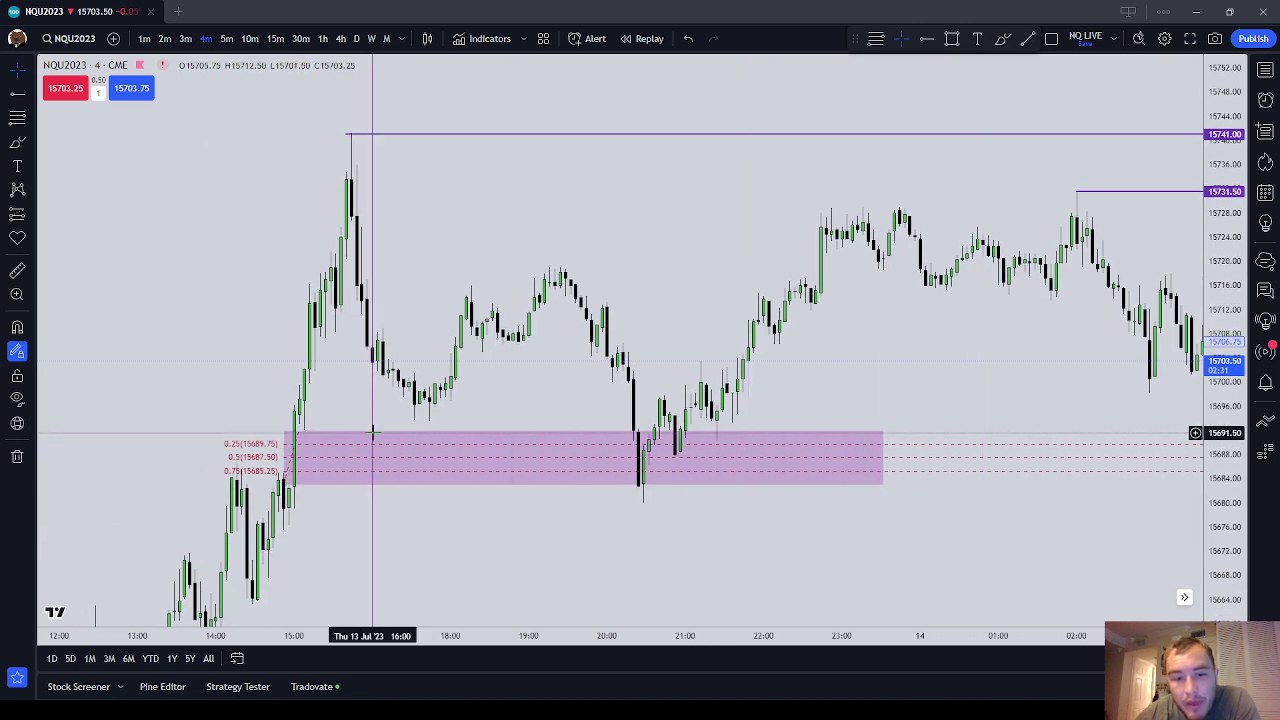
Draw a red down arrow into the purple zone and a short line at about 15683 beside the 20:28 low on 13 July
{"action": "left_click", "coordinate": [14, 146]}
{"action": "mouse_move", "coordinate": [605, 403]}
{"action": "left_mouse_down"}
{"action": "mouse_move", "coordinate": [615, 494]}
{"action": "mouse_move", "coordinate": [627, 482]}
{"action": "left_mouse_up"}
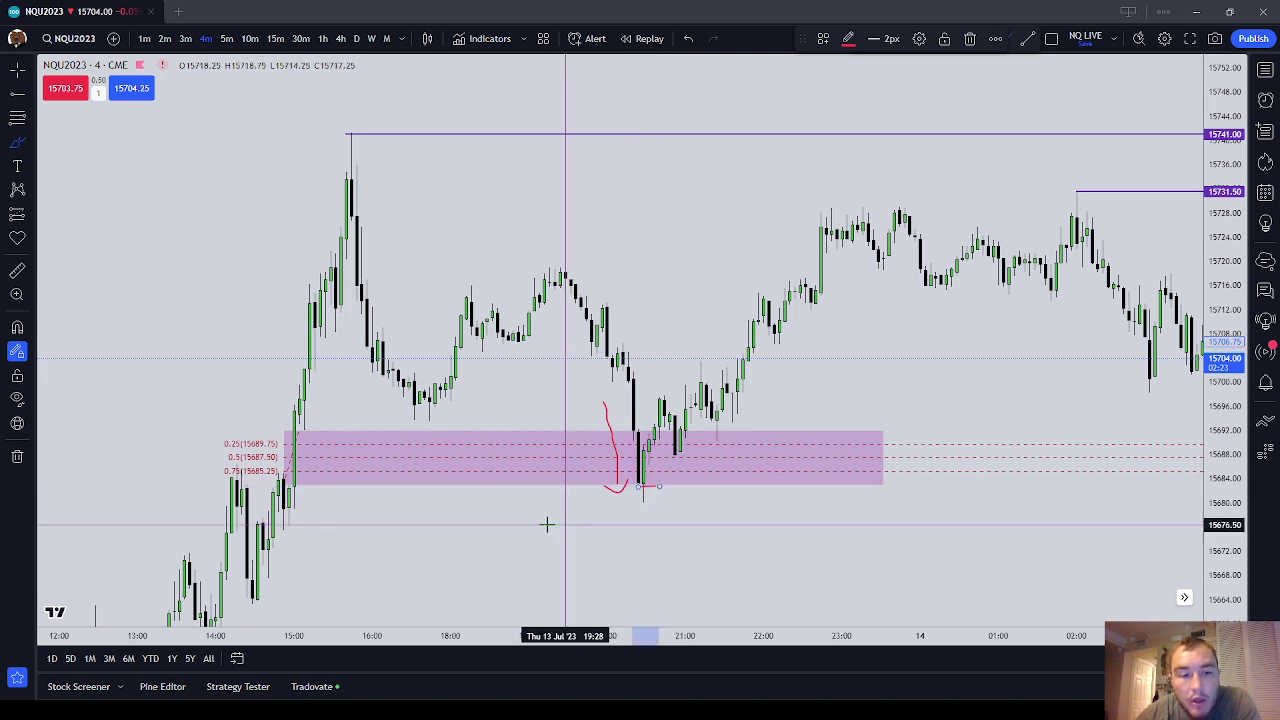
{"action": "key", "text": "Escape"}
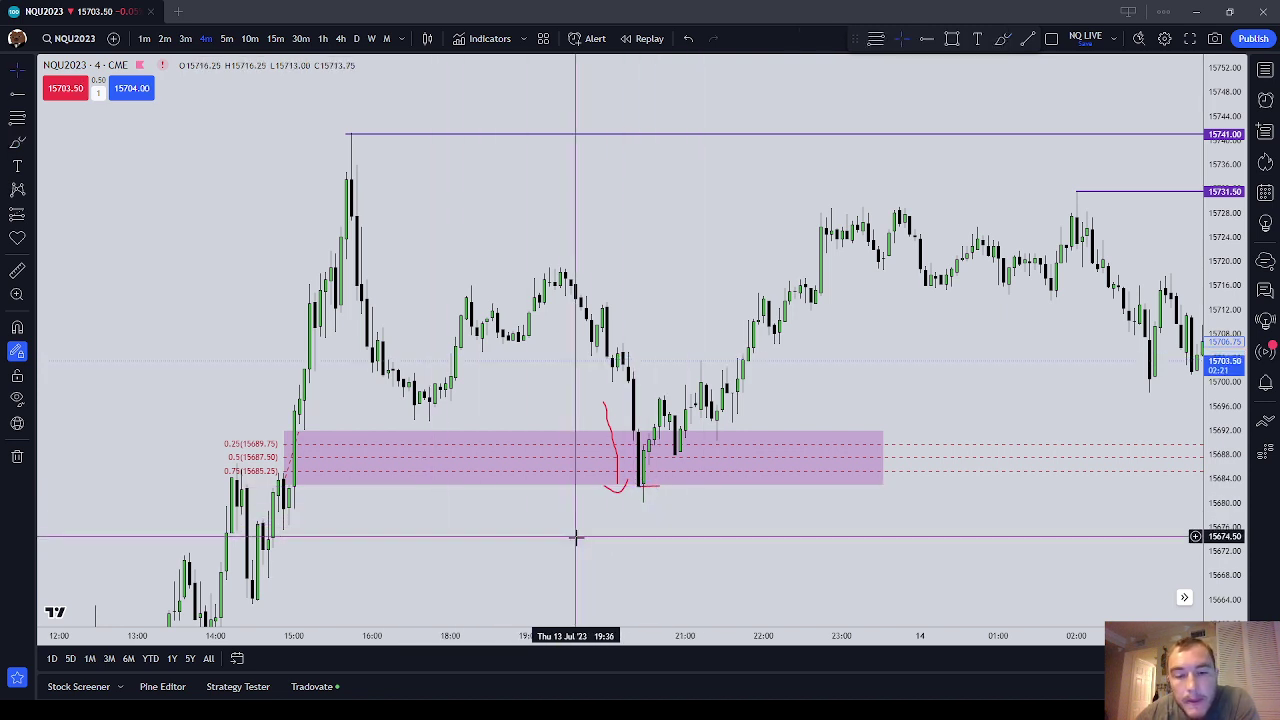
Delete the red arrow strokes and the short red line at the low in the purple zone
{"action": "left_click", "coordinate": [607, 422]}
{"action": "left_click", "coordinate": [969, 38]}
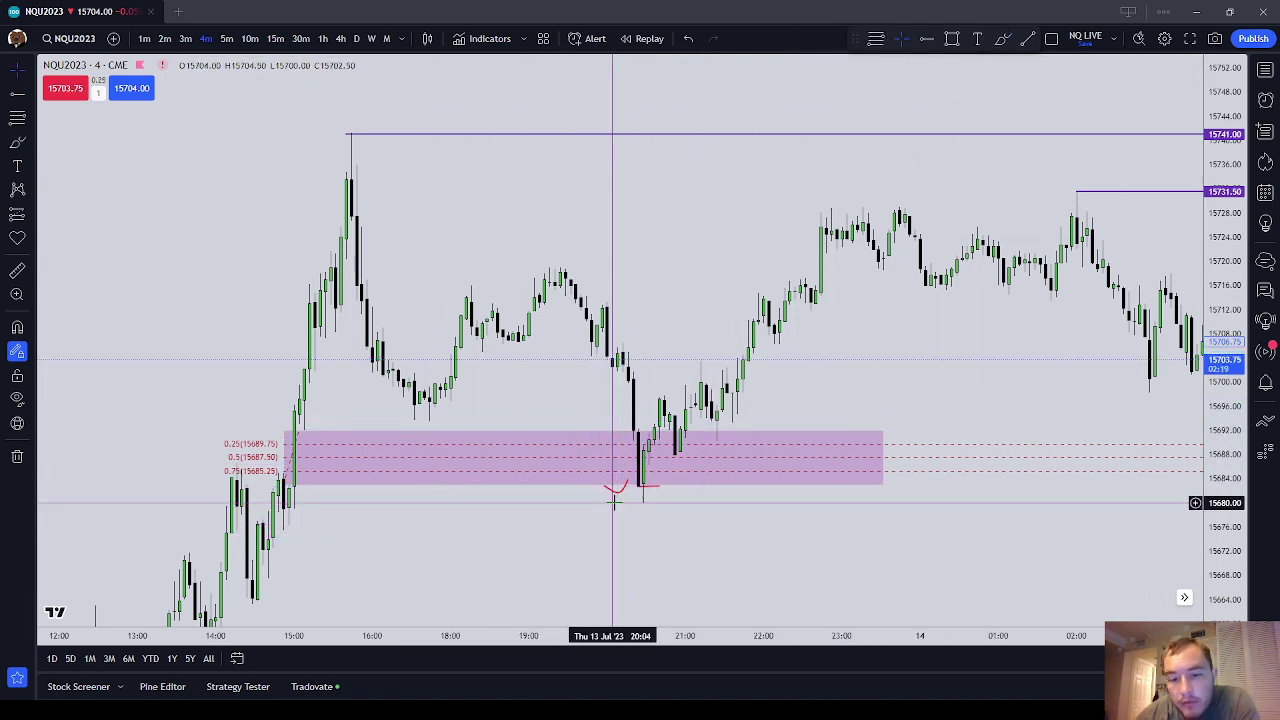
{"action": "left_click", "coordinate": [970, 38]}
{"action": "left_click", "coordinate": [654, 486]}
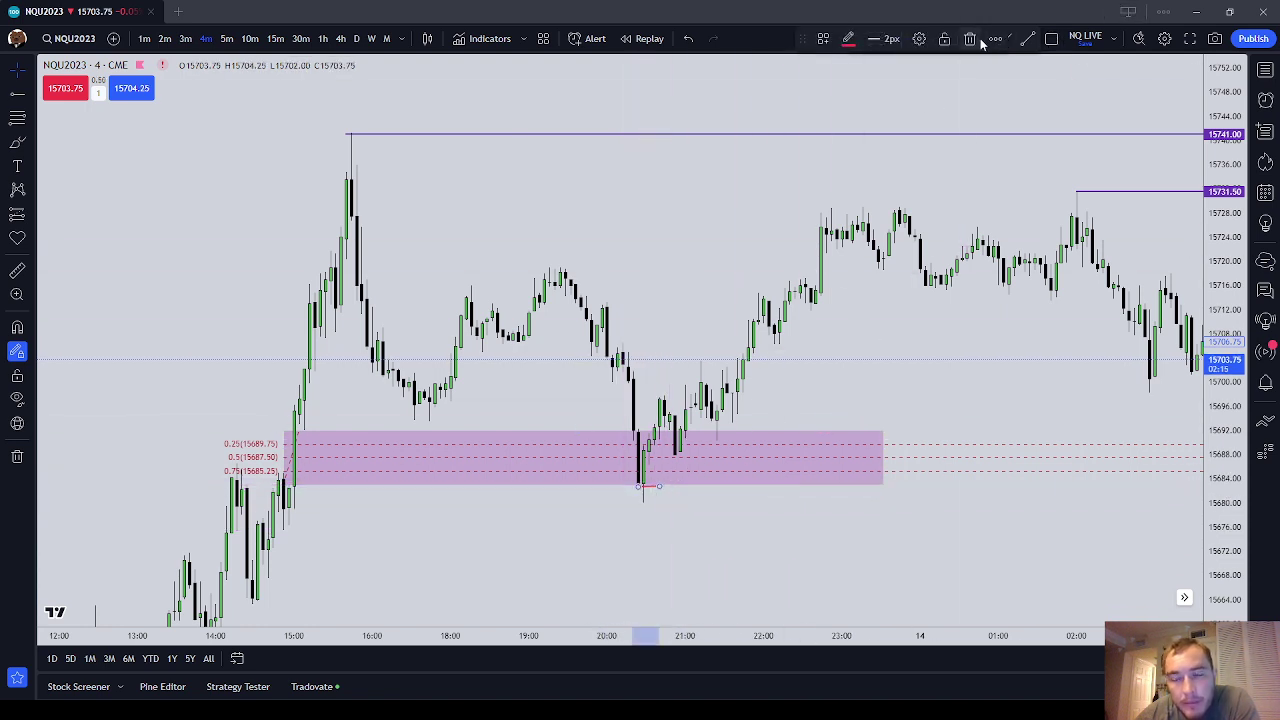
{"action": "left_click", "coordinate": [970, 38]}
Delete the Fib levels drawn across the purple fair value gap zone
{"action": "left_click", "coordinate": [283, 432]}
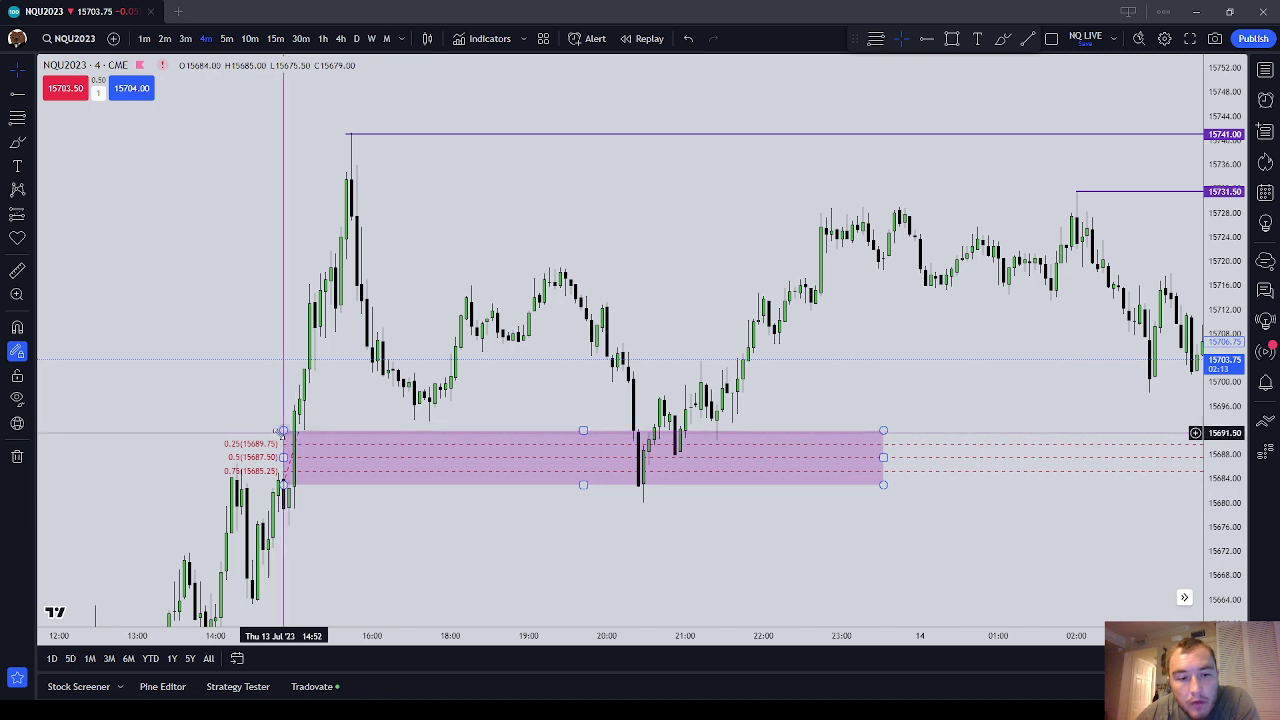
{"action": "left_click", "coordinate": [274, 445]}
{"action": "left_click", "coordinate": [968, 40]}
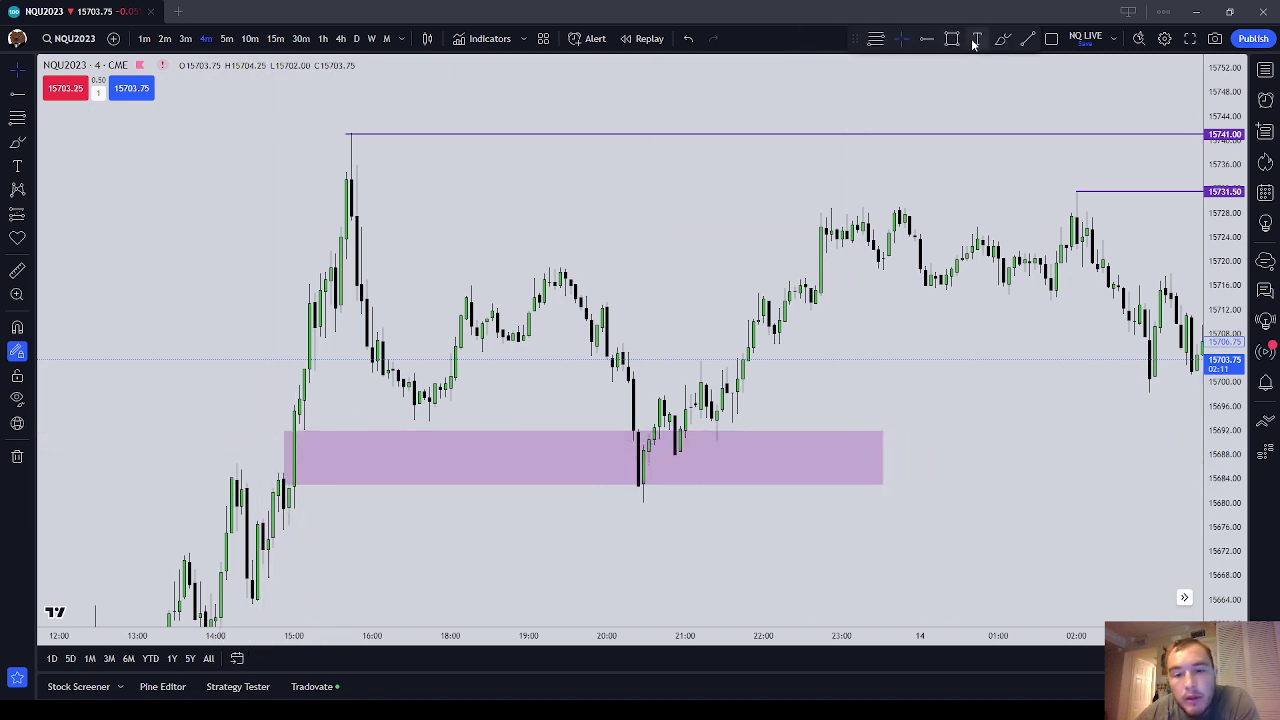
Mark the top of the purple zone at about 15692.50 and the low at about 15680 with short red brush lines
{"action": "left_click", "coordinate": [20, 140]}
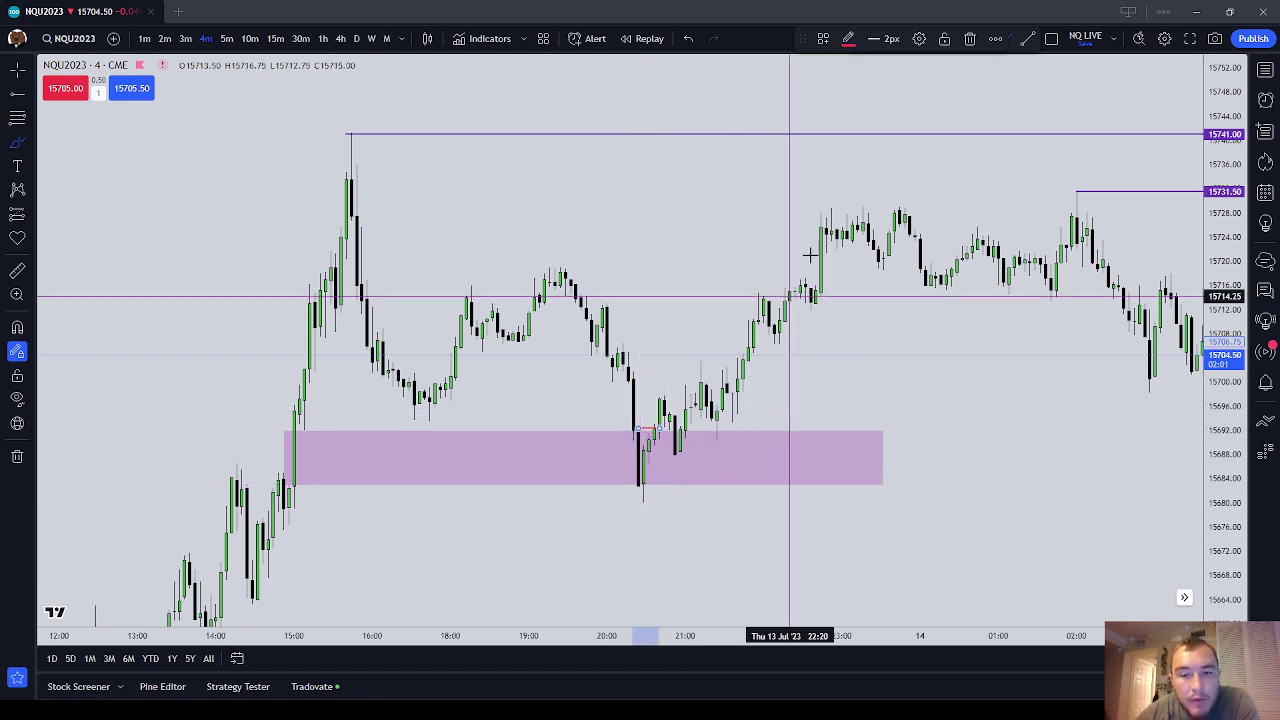
{"action": "left_click_drag", "start_coordinate": [531, 263], "coordinate": [577, 271]}
{"action": "left_click", "coordinate": [969, 38]}
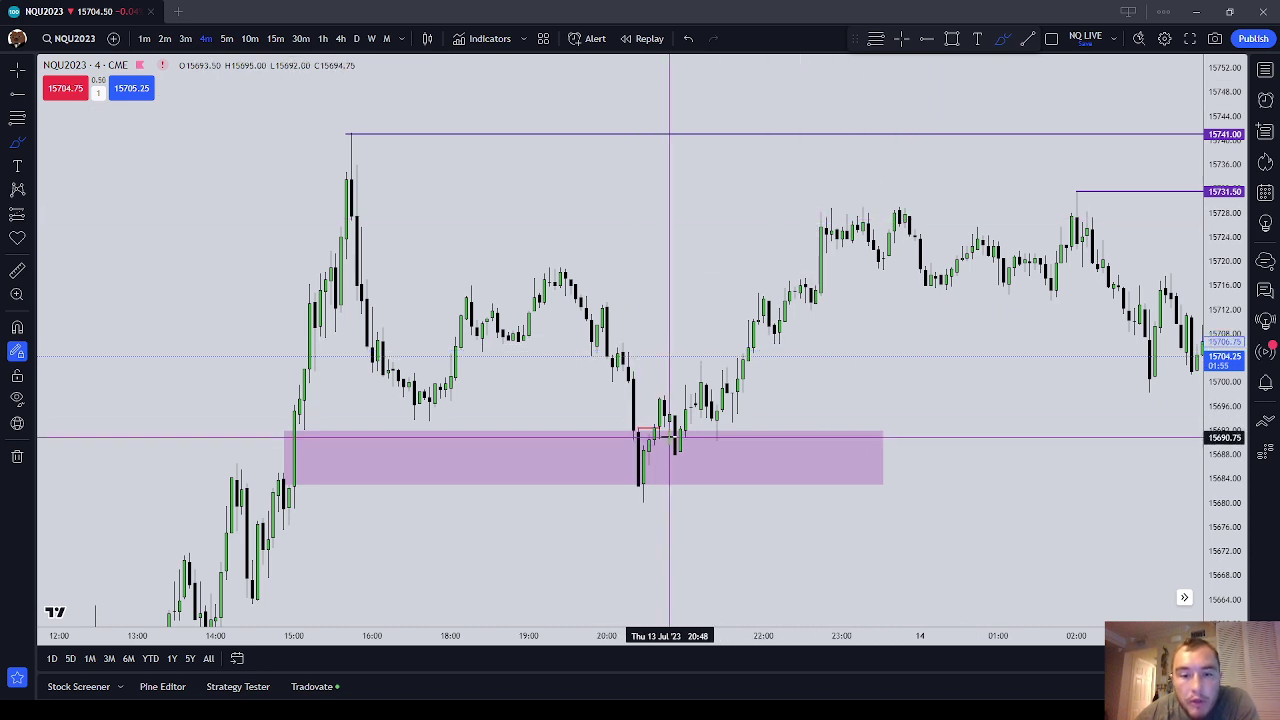
{"action": "left_click_drag", "start_coordinate": [648, 501], "coordinate": [675, 501]}
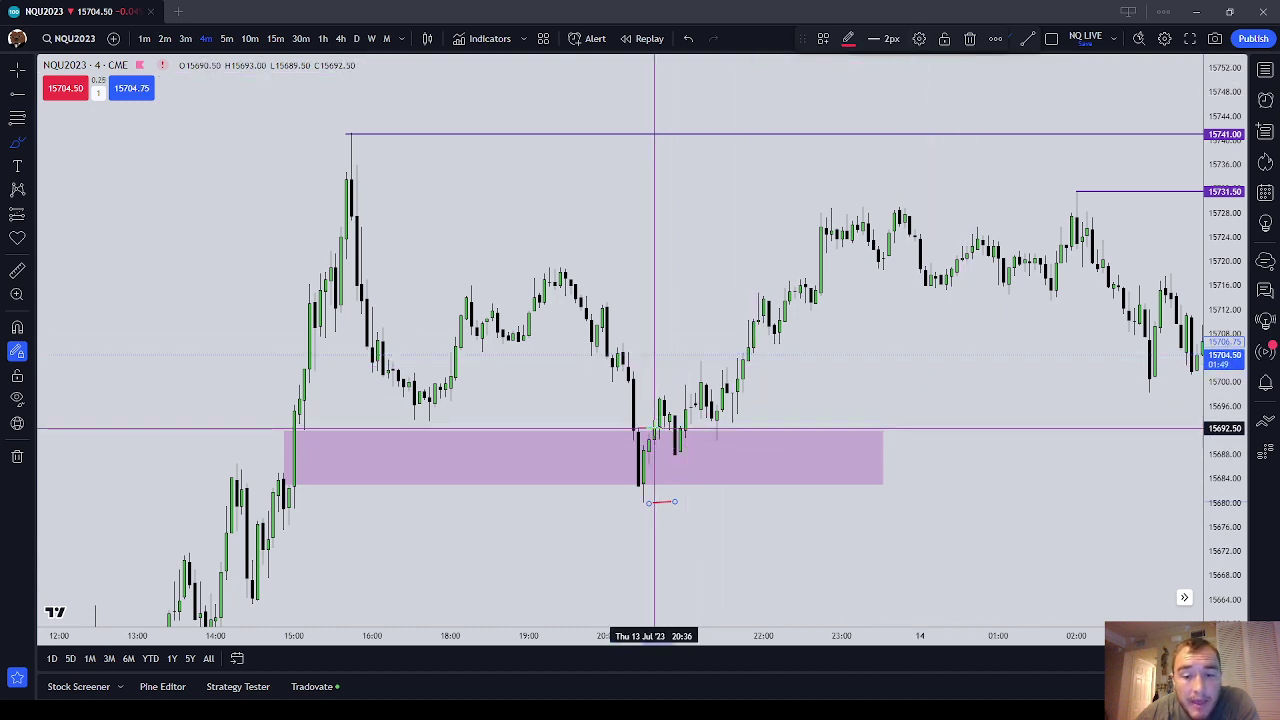
Draw red arrows to the higher low near 20:52 and to the evening high, underlining that high at about 15719
{"action": "left_click_drag", "start_coordinate": [755, 463], "coordinate": [680, 467]}
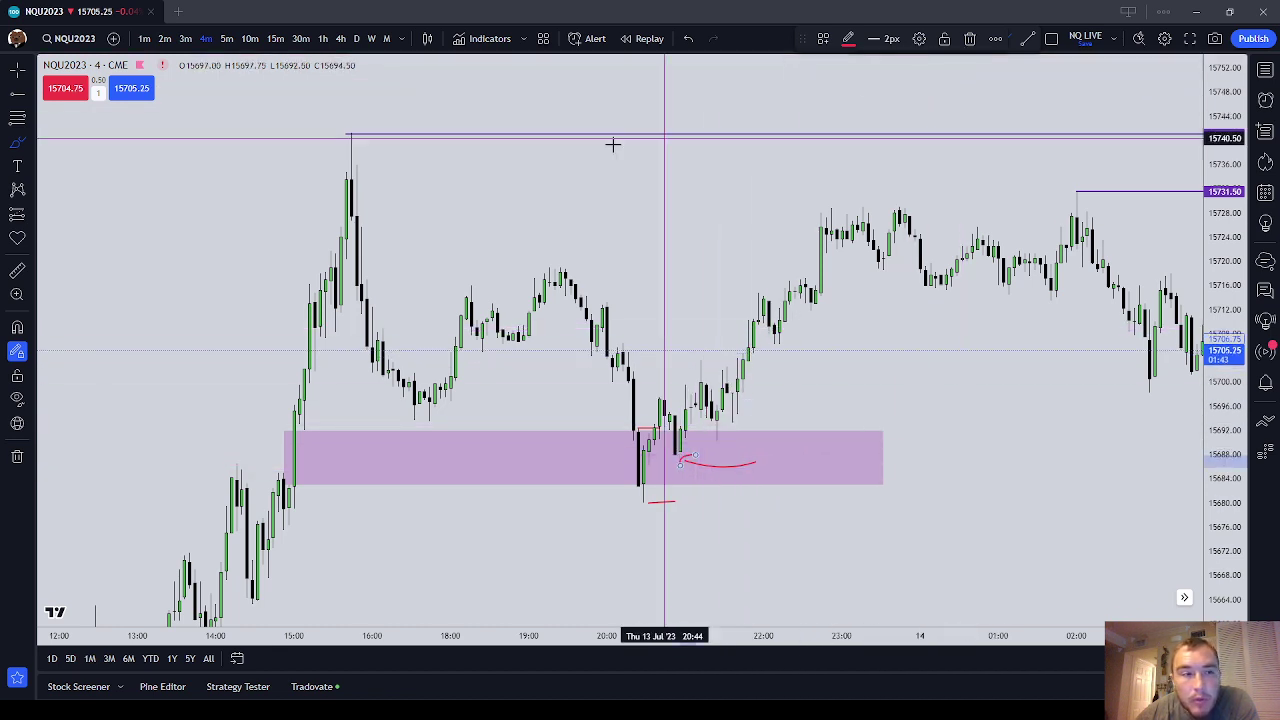
{"action": "mouse_move", "coordinate": [695, 230]}
{"action": "left_mouse_down"}
{"action": "mouse_move", "coordinate": [580, 271]}
{"action": "mouse_move", "coordinate": [602, 272]}
{"action": "mouse_move", "coordinate": [591, 270]}
{"action": "left_mouse_up"}
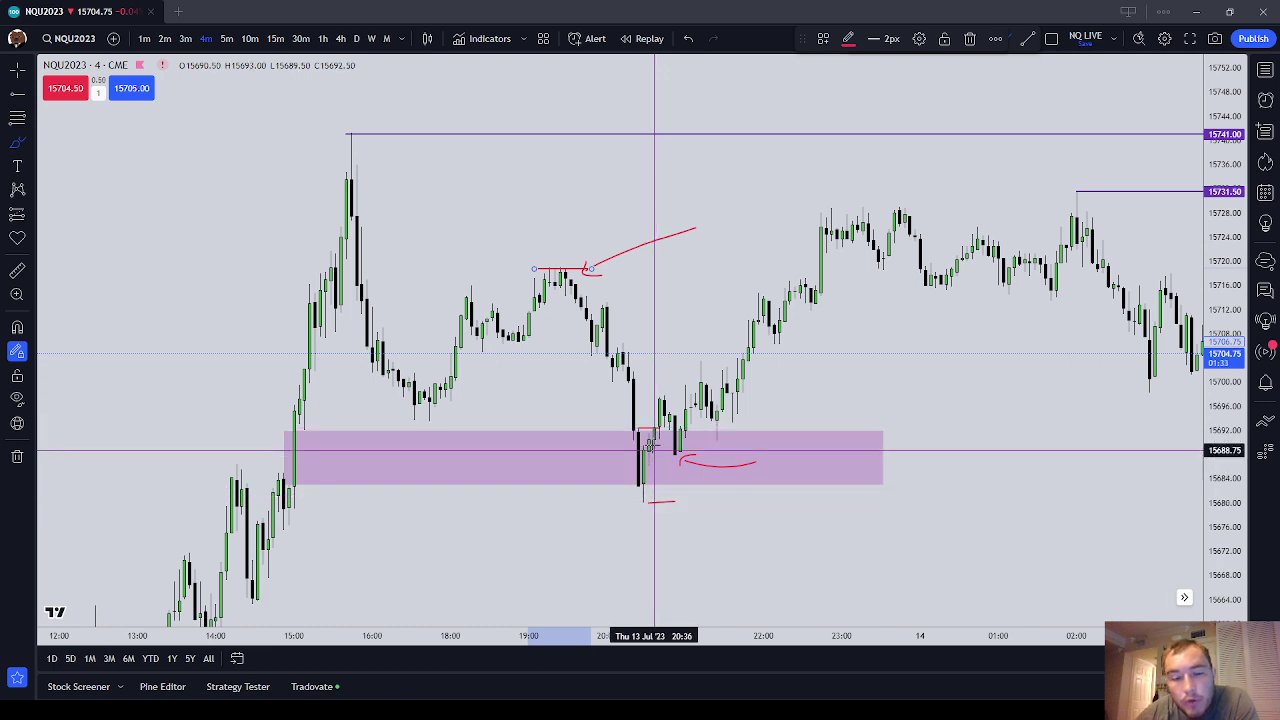
{"action": "left_click", "coordinate": [712, 271]}
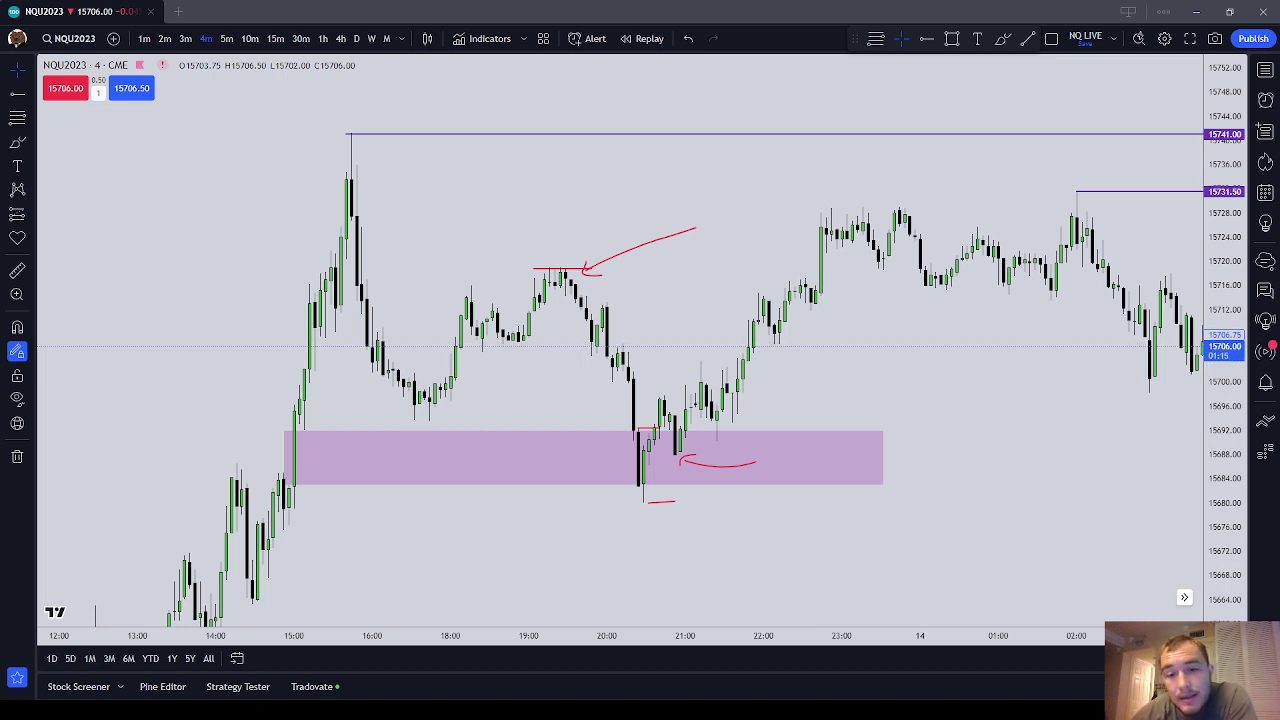
Delete the purple horizontal line at 15741.00
{"action": "left_click", "coordinate": [690, 466]}
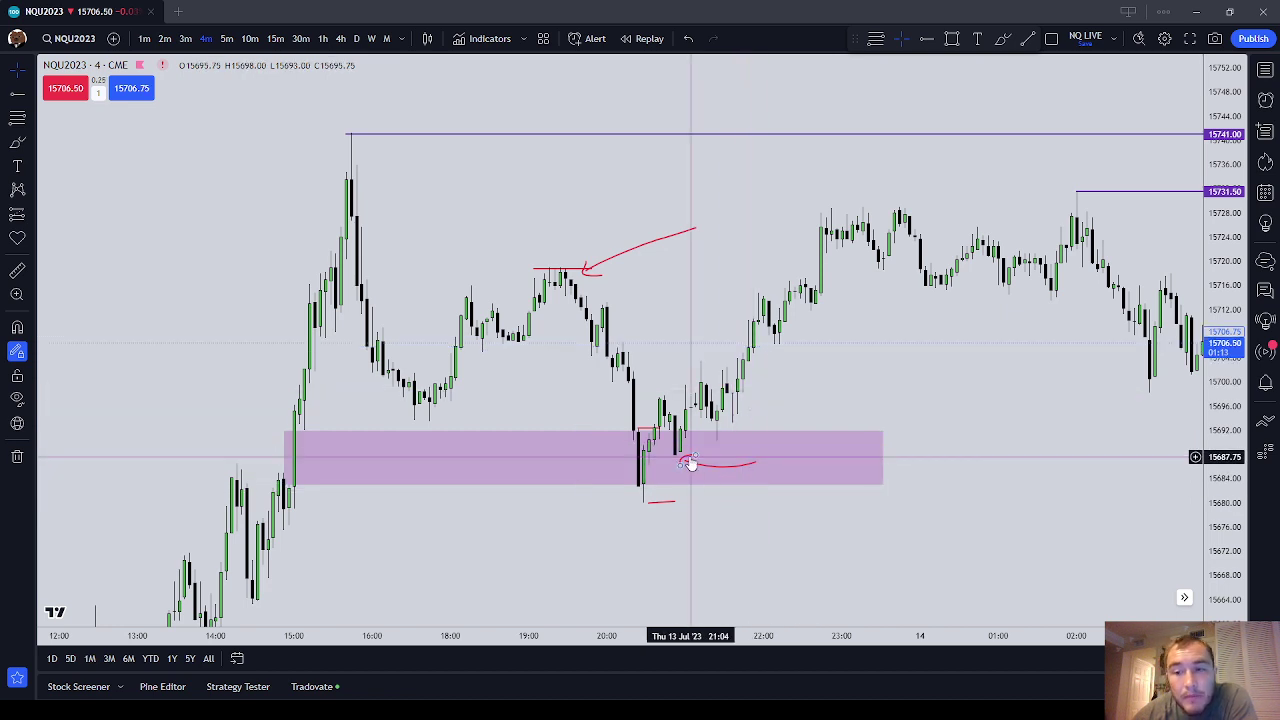
{"action": "left_click", "coordinate": [826, 437]}
{"action": "left_click", "coordinate": [998, 41]}
{"action": "left_click_drag", "start_coordinate": [1023, 391], "coordinate": [922, 402]}
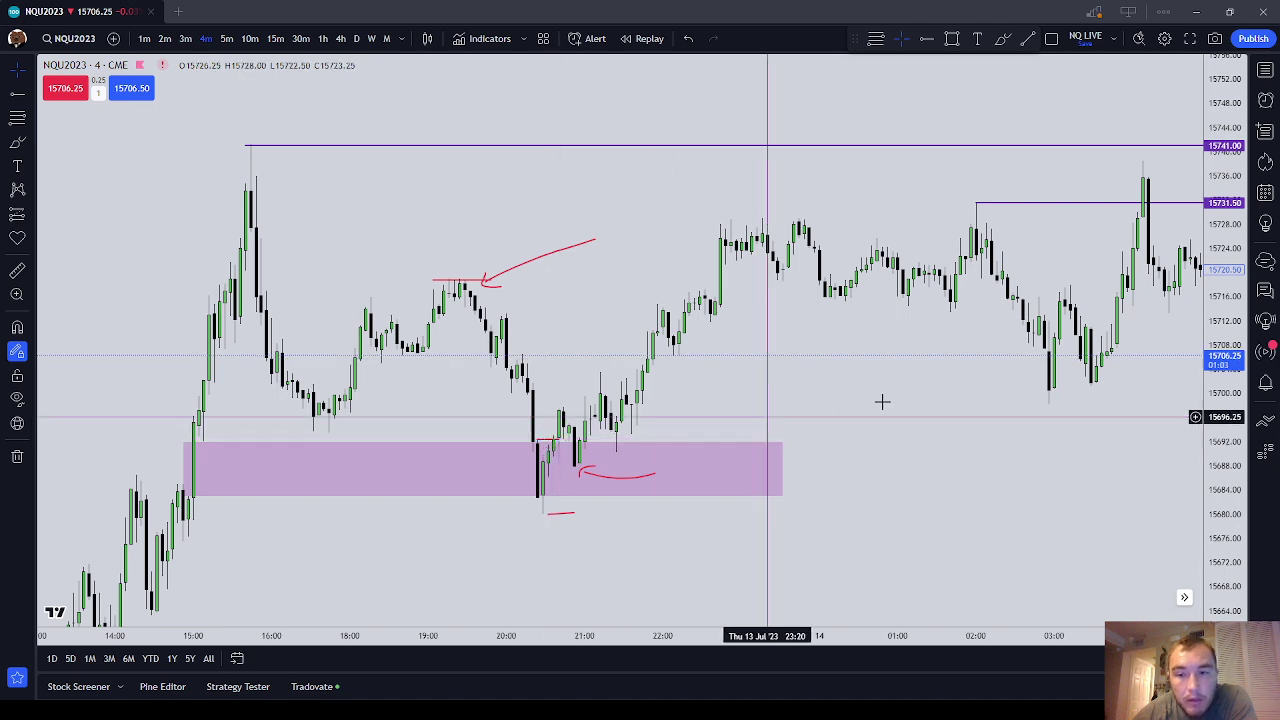
{"action": "left_click_drag", "start_coordinate": [880, 400], "coordinate": [694, 406]}
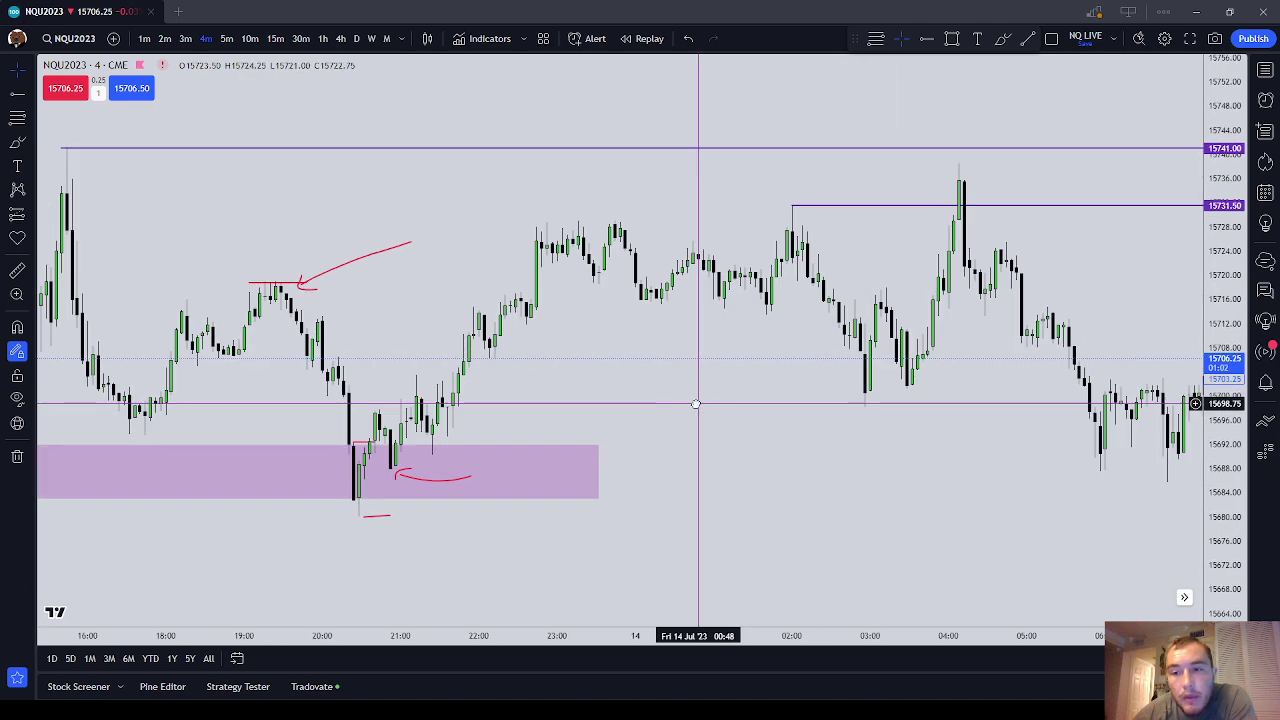
{"action": "left_click", "coordinate": [522, 148]}
{"action": "left_click", "coordinate": [1021, 39]}
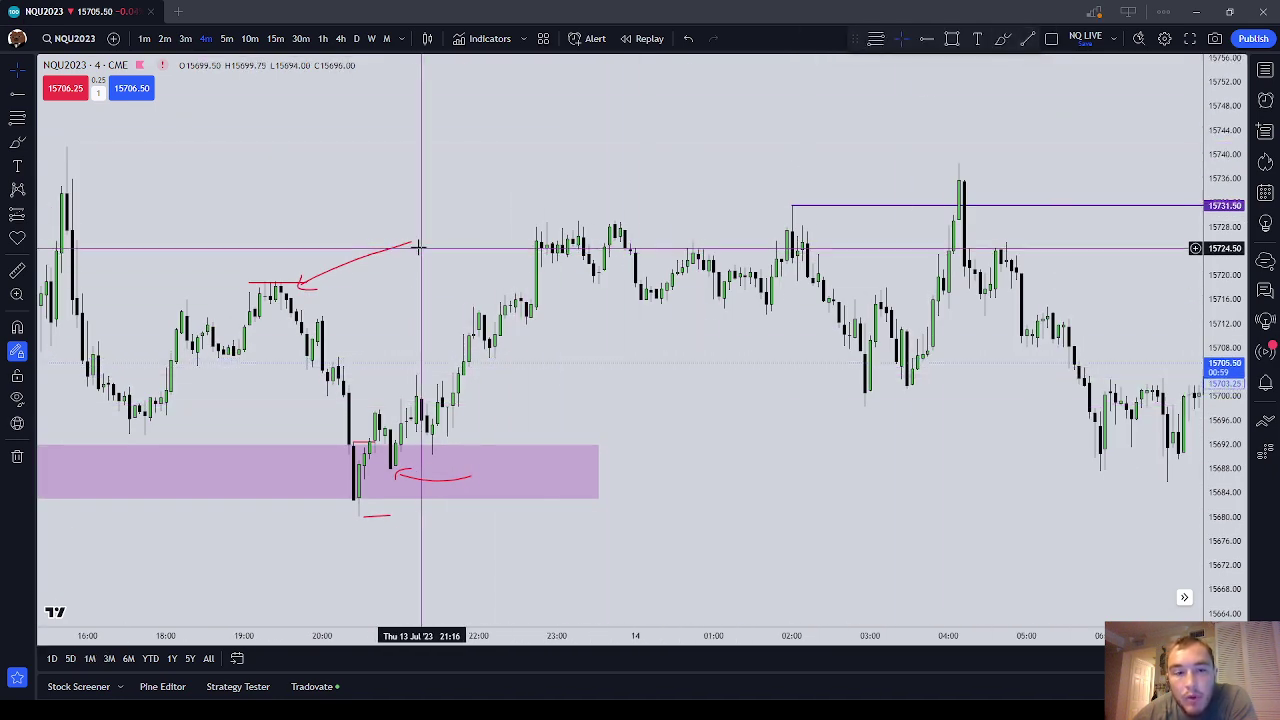
Delete the red arrow strokes and the red line at the evening high of 13 July
{"action": "left_click", "coordinate": [405, 246]}
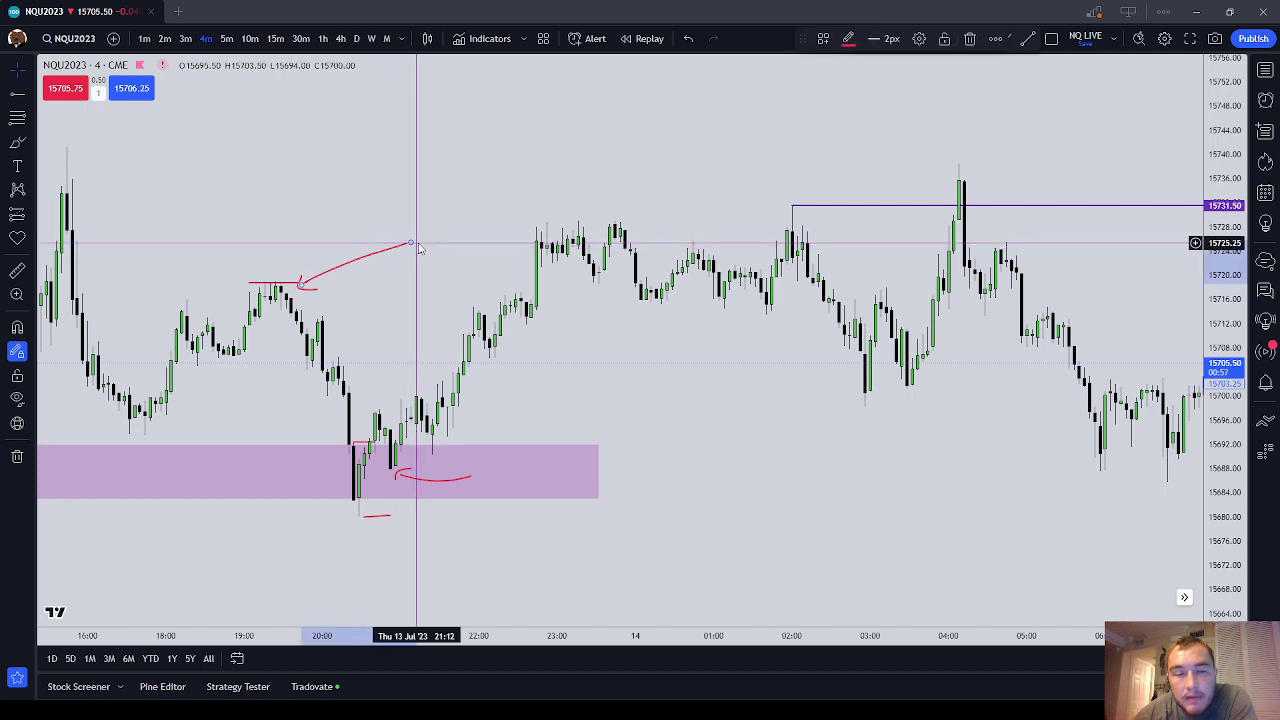
{"action": "left_click", "coordinate": [969, 39]}
{"action": "left_click", "coordinate": [301, 286]}
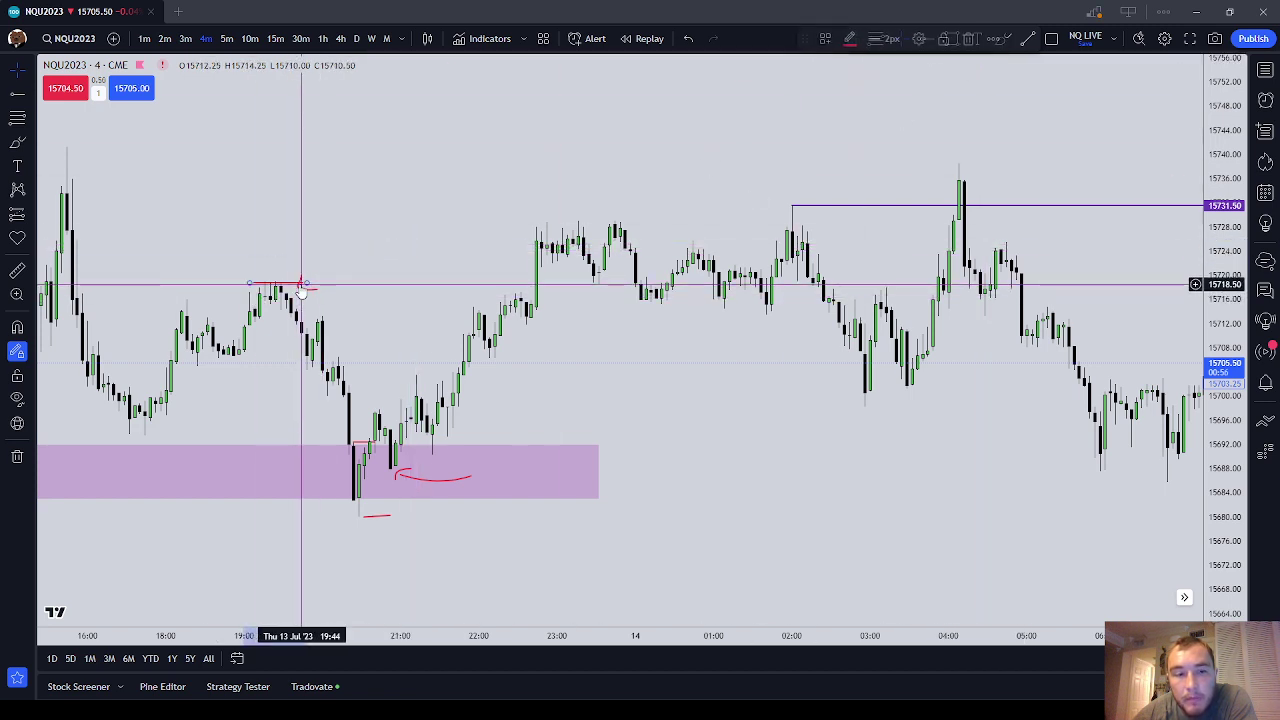
{"action": "left_click", "coordinate": [969, 39]}
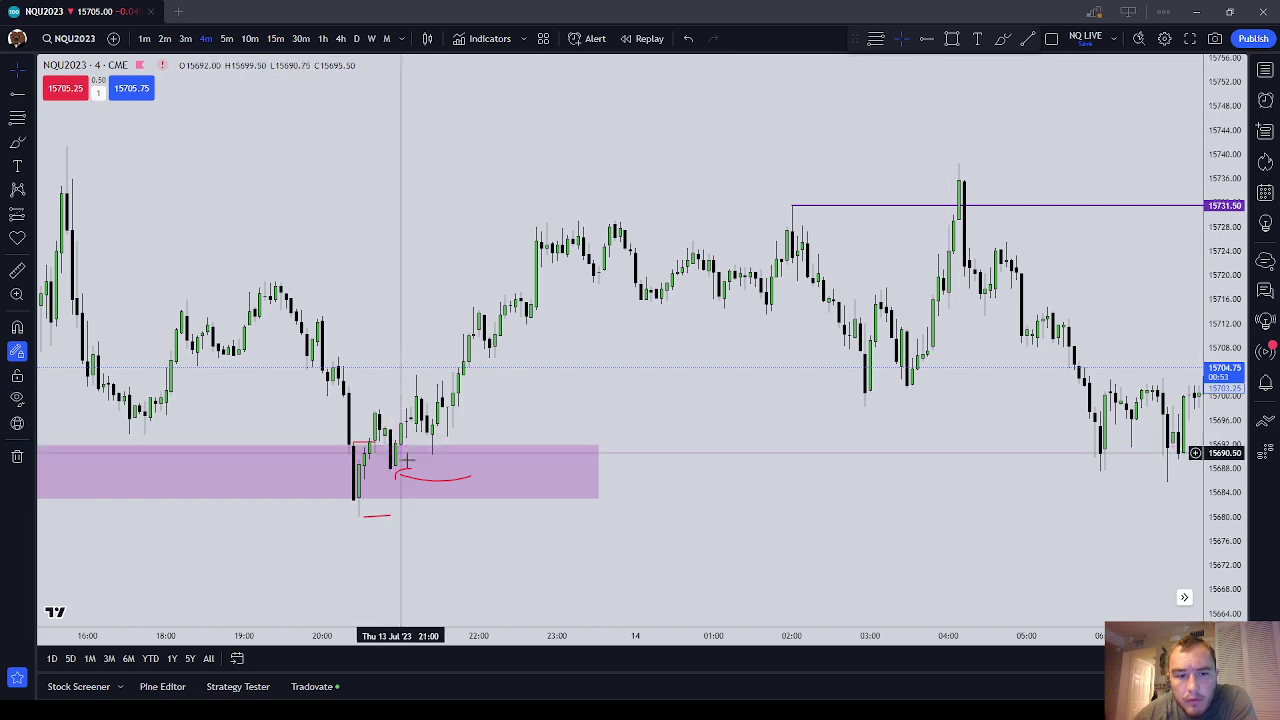
Circle the 10:24 high on 14 July in red with the brush
{"action": "left_click_drag", "start_coordinate": [1071, 573], "coordinate": [297, 537]}
{"action": "left_click", "coordinate": [1200, 630]}
{"action": "left_click_drag", "start_coordinate": [800, 432], "coordinate": [338, 281]}
{"action": "scroll", "coordinate": [1024, 364], "scroll_direction": "up", "scroll_amount": 3}
{"action": "mouse_move", "coordinate": [1025, 365]}
{"action": "left_mouse_down"}
{"action": "mouse_move", "coordinate": [457, 531]}
{"action": "mouse_move", "coordinate": [954, 497]}
{"action": "mouse_move", "coordinate": [1197, 354]}
{"action": "mouse_move", "coordinate": [1235, 311]}
{"action": "mouse_move", "coordinate": [1233, 490]}
{"action": "left_mouse_up"}
{"action": "left_click_drag", "start_coordinate": [830, 142], "coordinate": [945, 401]}
{"action": "left_click", "coordinate": [17, 142]}
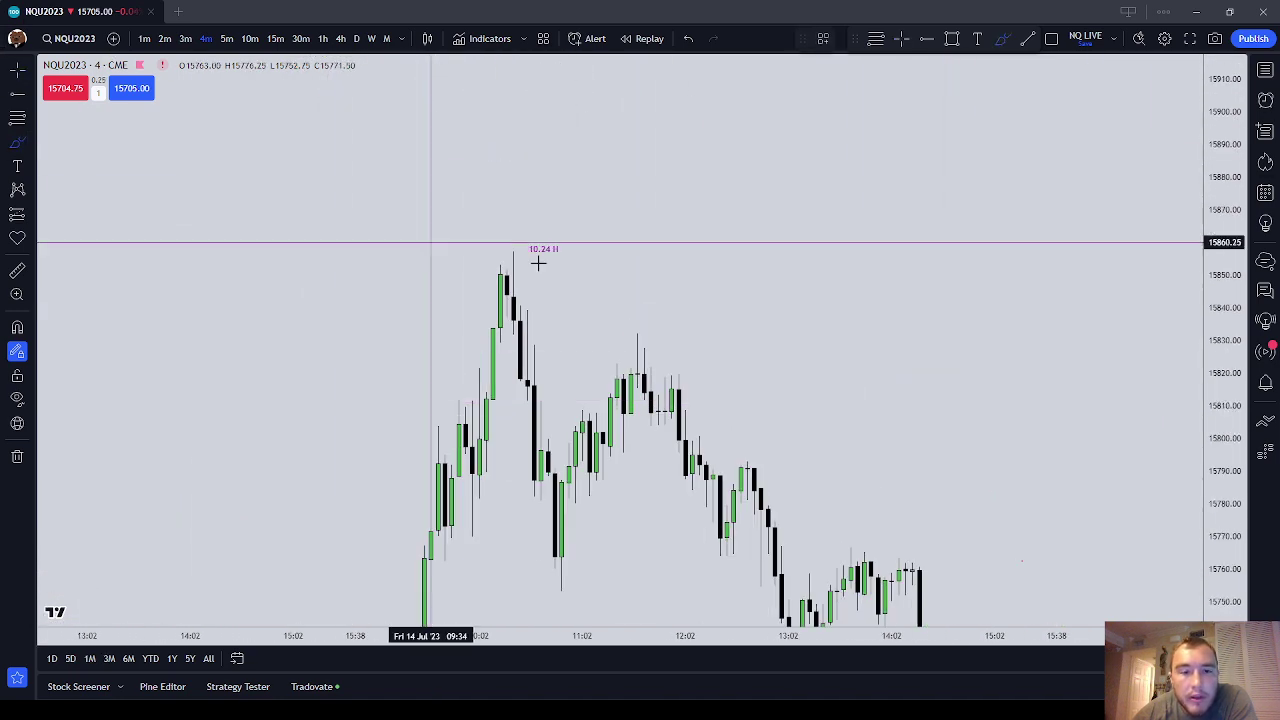
{"action": "mouse_move", "coordinate": [507, 245]}
{"action": "left_mouse_down"}
{"action": "mouse_move", "coordinate": [494, 251]}
{"action": "mouse_move", "coordinate": [510, 245]}
{"action": "left_mouse_up"}
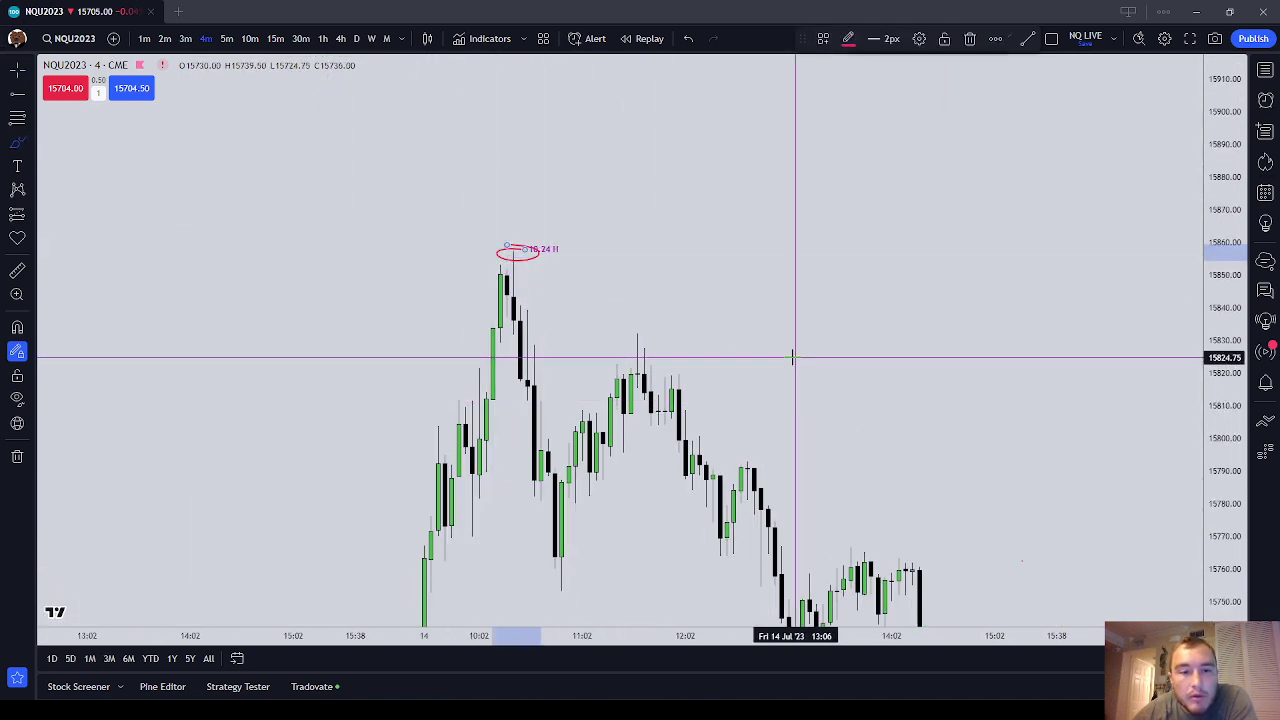
{"action": "key", "text": "Escape"}
Delete the red circle strokes around the 10:24 high
{"action": "left_click_drag", "start_coordinate": [691, 311], "coordinate": [762, 295]}
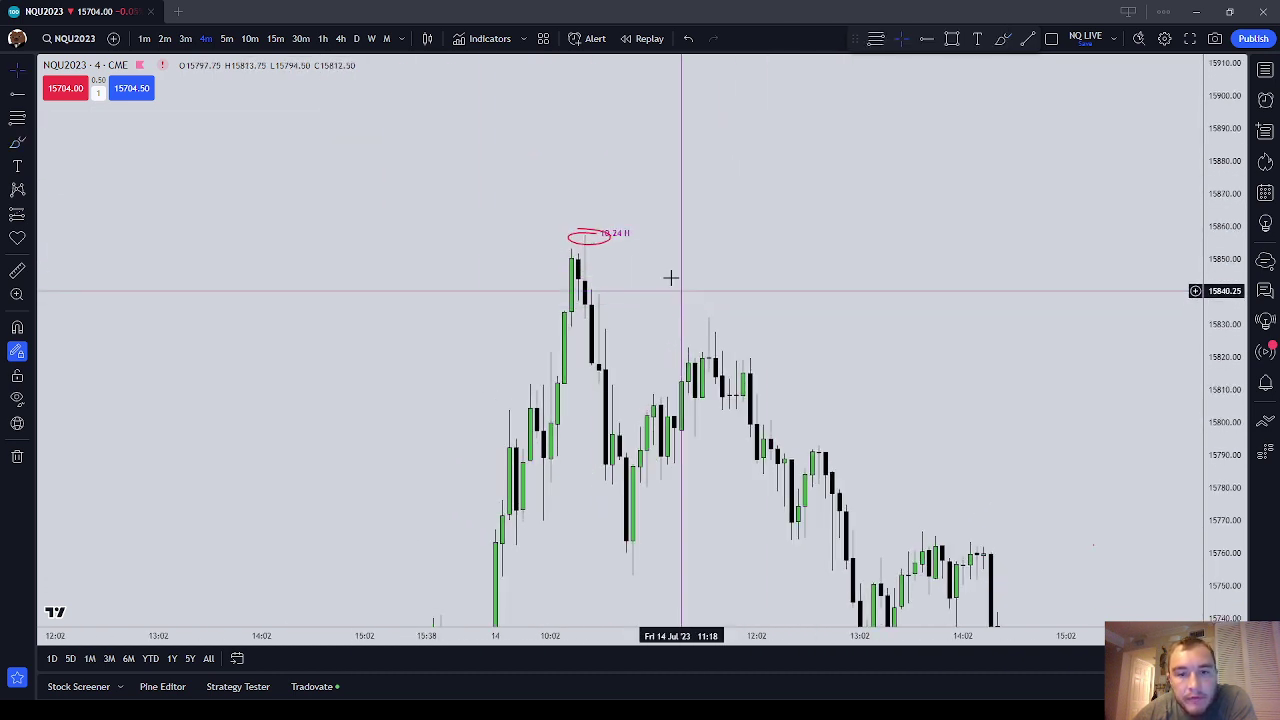
{"action": "left_click", "coordinate": [605, 244]}
{"action": "left_click", "coordinate": [969, 39]}
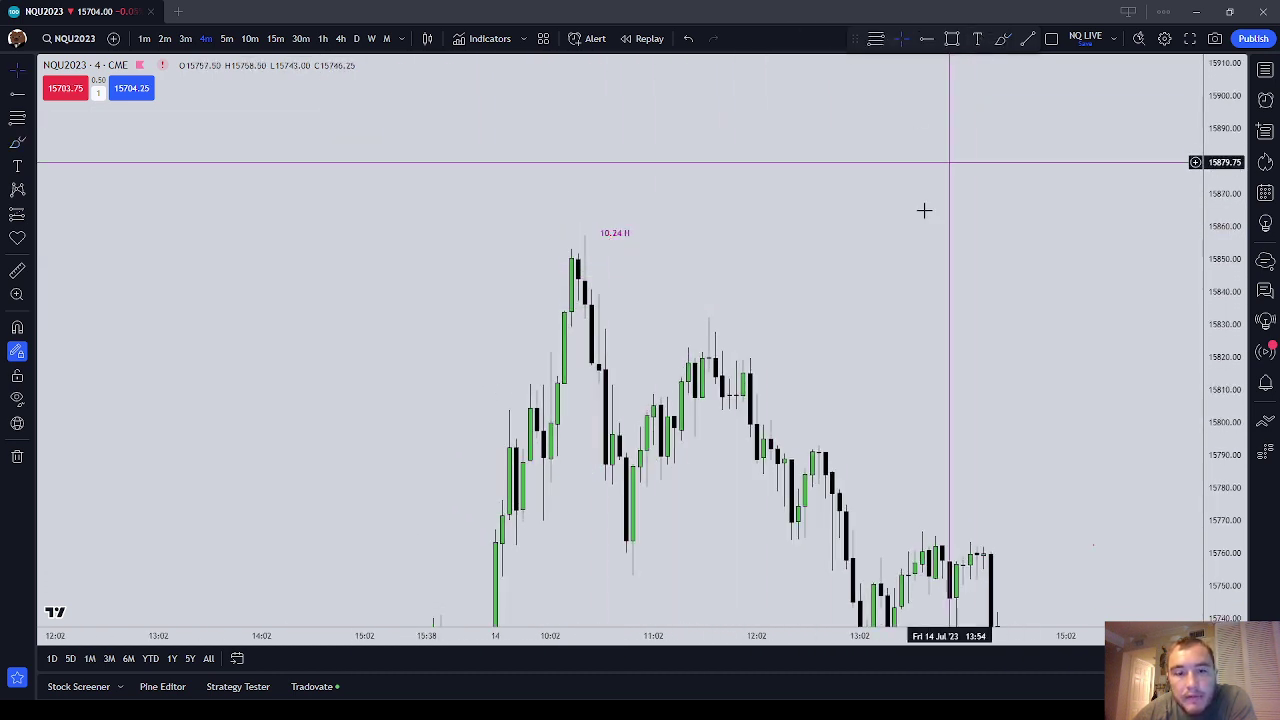
Switch the chart to the 2-minute interval and bring the 10:24 high on 14 July into view
{"action": "scroll", "coordinate": [750, 336], "scroll_direction": "up", "scroll_amount": 3}
{"action": "left_click_drag", "start_coordinate": [754, 326], "coordinate": [854, 306]}
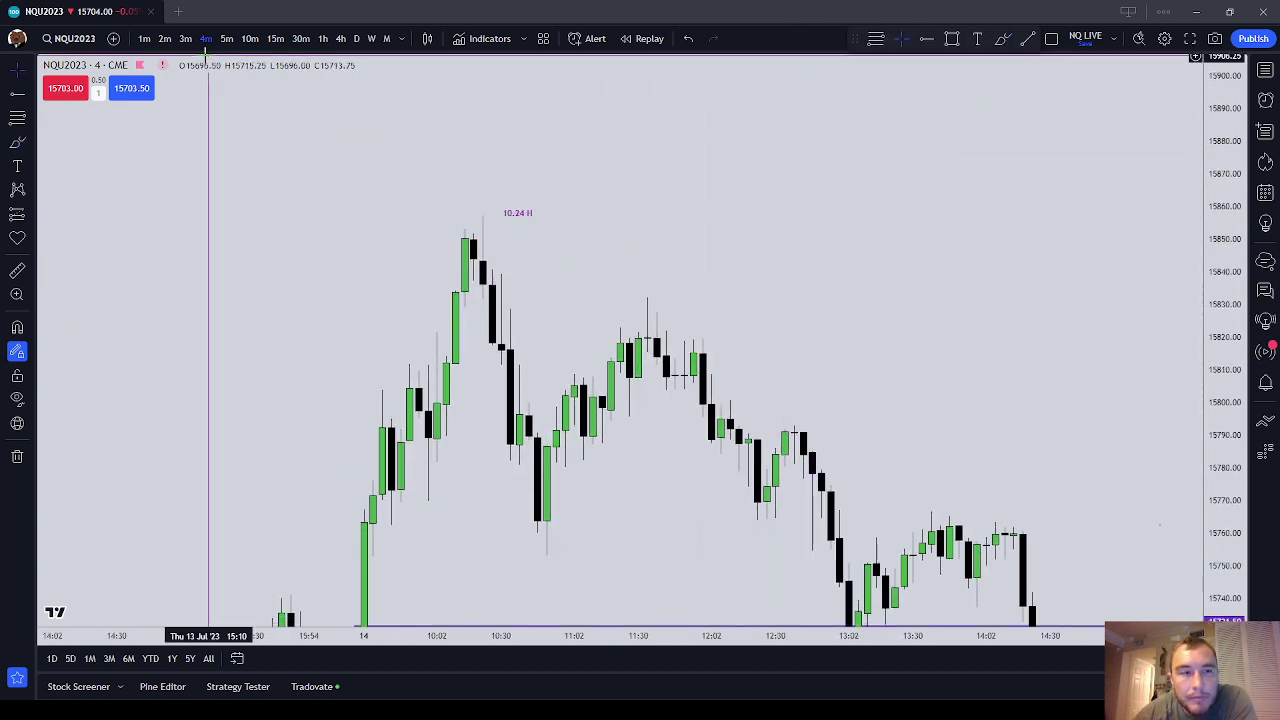
{"action": "left_click", "coordinate": [163, 42]}
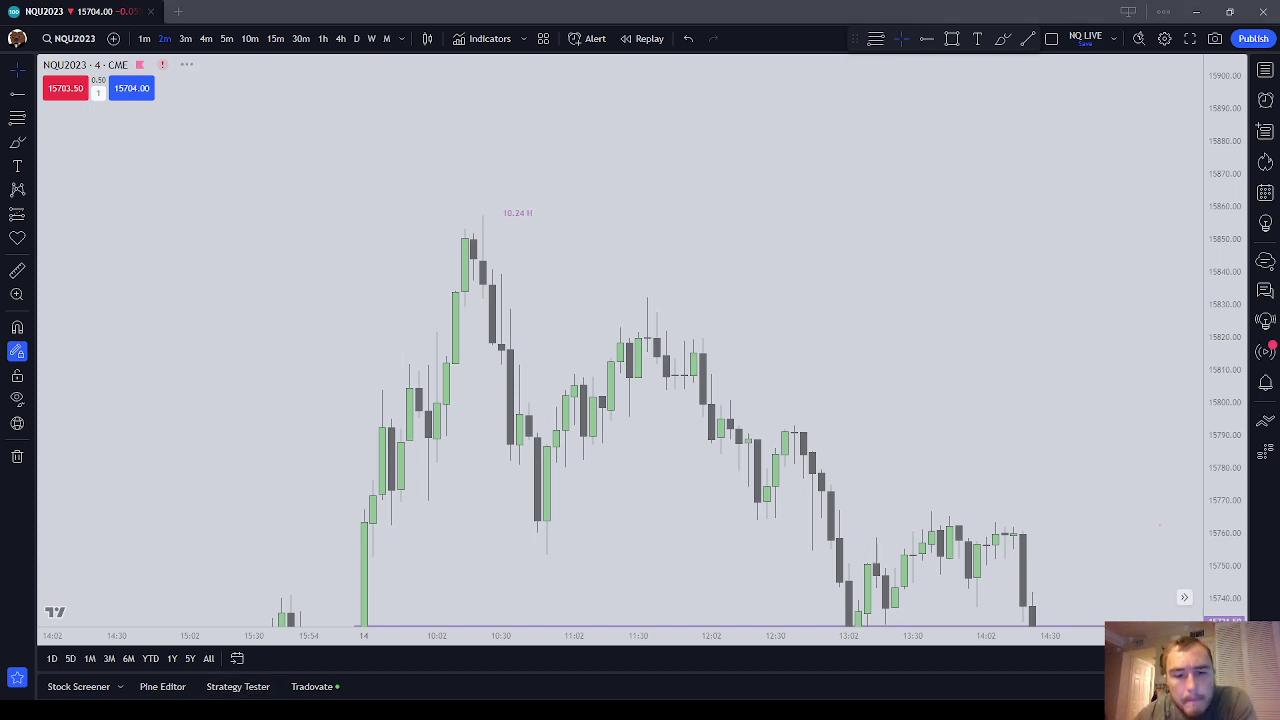
{"action": "scroll", "coordinate": [837, 386], "scroll_direction": "up", "scroll_amount": 4}
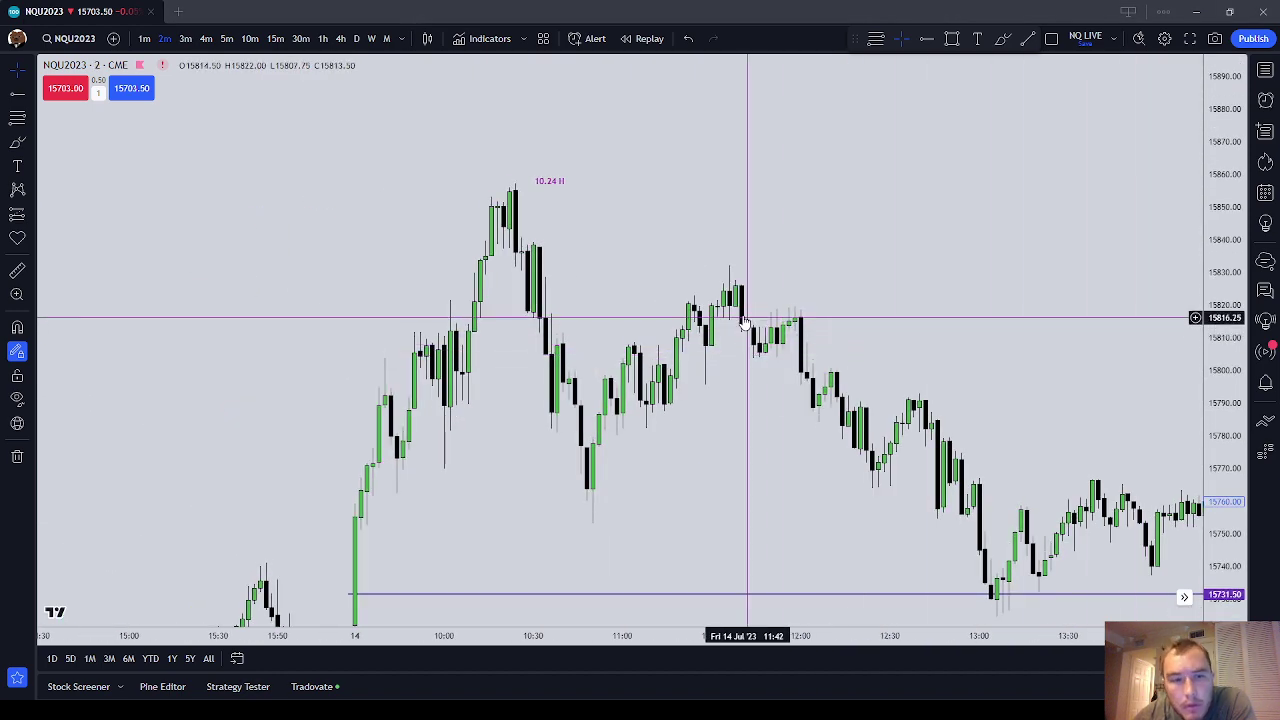
{"action": "left_click_drag", "start_coordinate": [647, 304], "coordinate": [680, 343]}
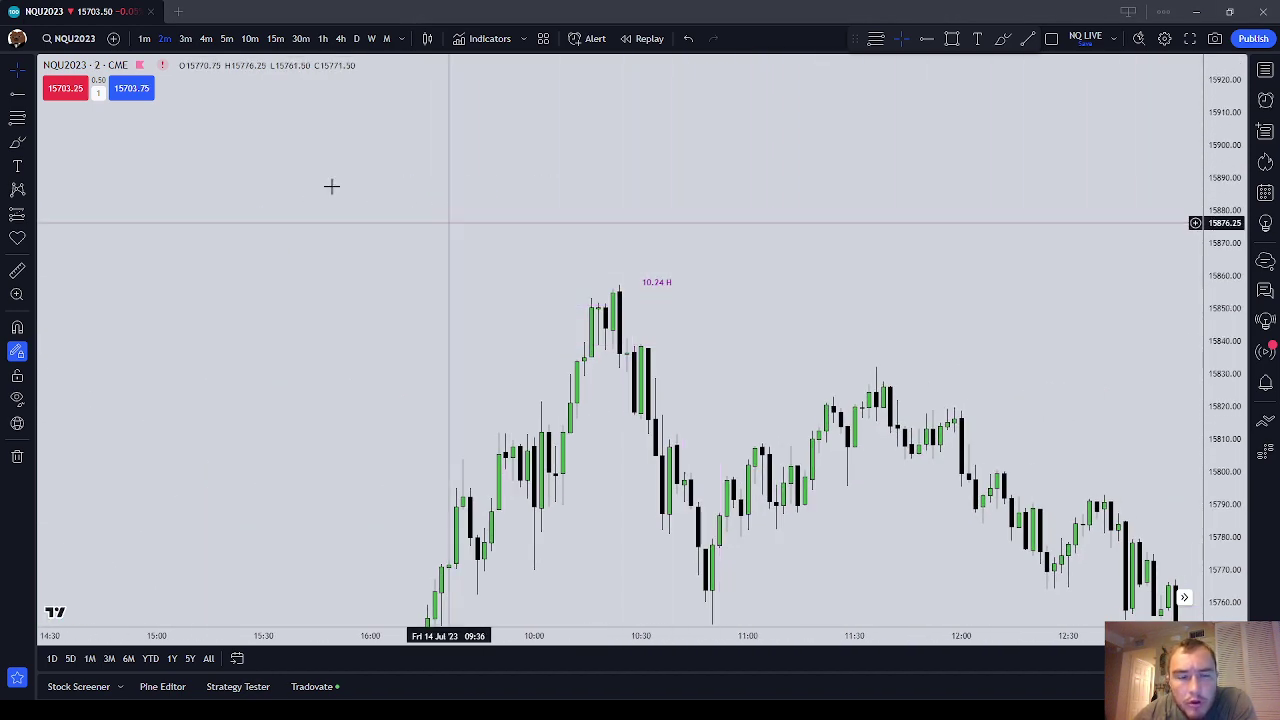
Circle the 10:24 high in red and draw a short red line beneath it at about 15837
{"action": "left_click", "coordinate": [17, 143]}
{"action": "left_click_drag", "start_coordinate": [620, 281], "coordinate": [647, 283]}
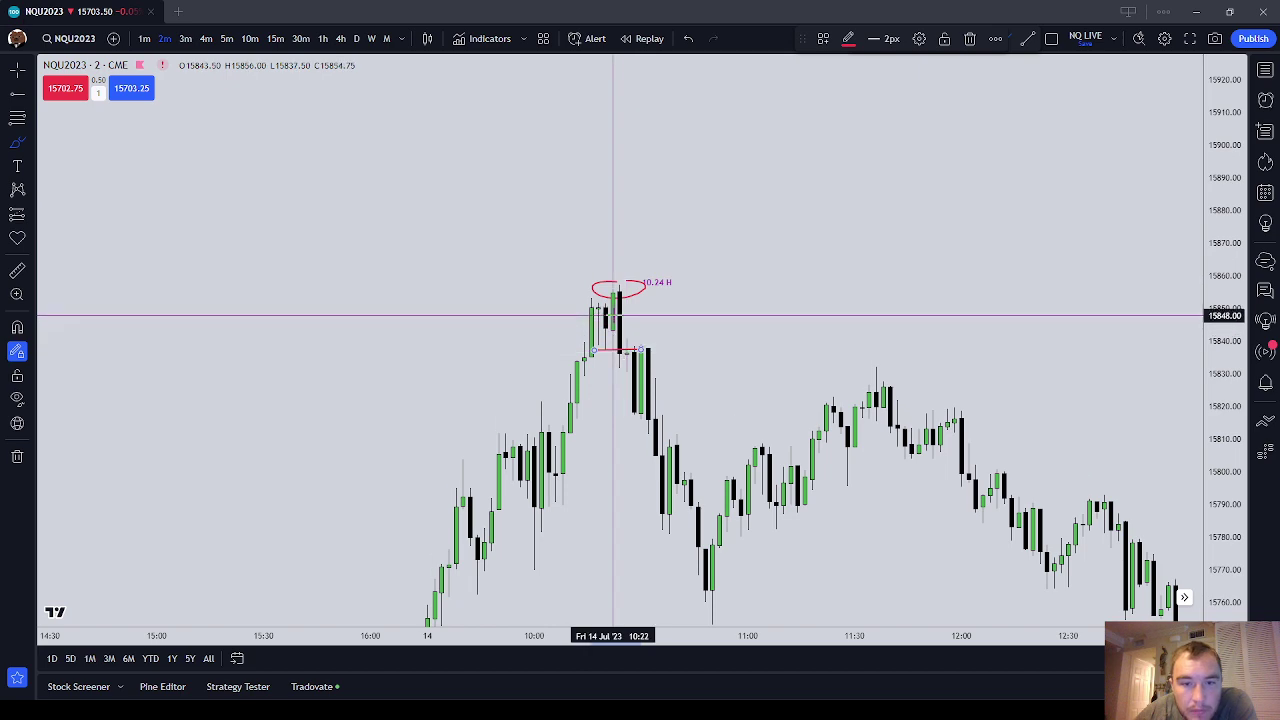
{"action": "key", "text": "Escape"}
Draw a red arrow pointing to the low near 10:00 at about 15770
{"action": "mouse_move", "coordinate": [732, 362]}
{"action": "left_mouse_down"}
{"action": "mouse_move", "coordinate": [669, 242]}
{"action": "mouse_move", "coordinate": [685, 202]}
{"action": "left_mouse_up"}
{"action": "left_click", "coordinate": [17, 142]}
{"action": "left_click_drag", "start_coordinate": [590, 495], "coordinate": [489, 437]}
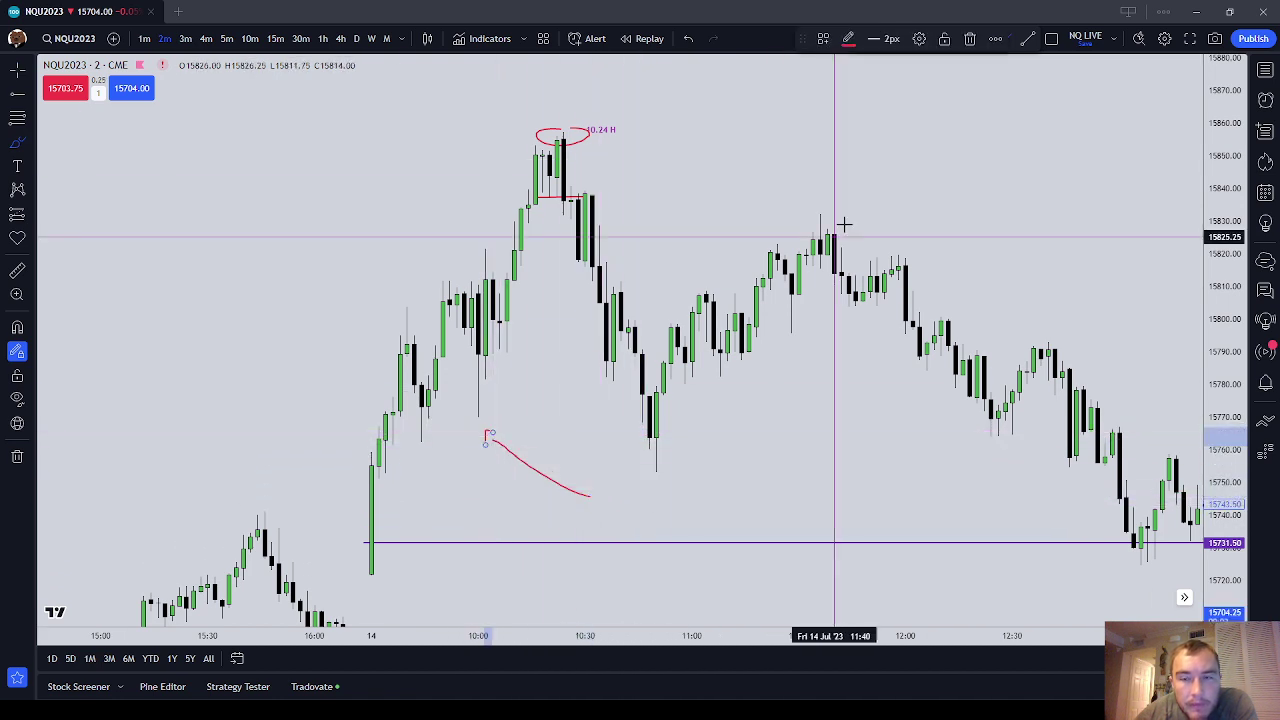
Delete the red arrow near the 10:00 low, the line at about 15837 and the circle around the 10:24 high
{"action": "left_click", "coordinate": [969, 38]}
{"action": "left_click", "coordinate": [691, 346]}
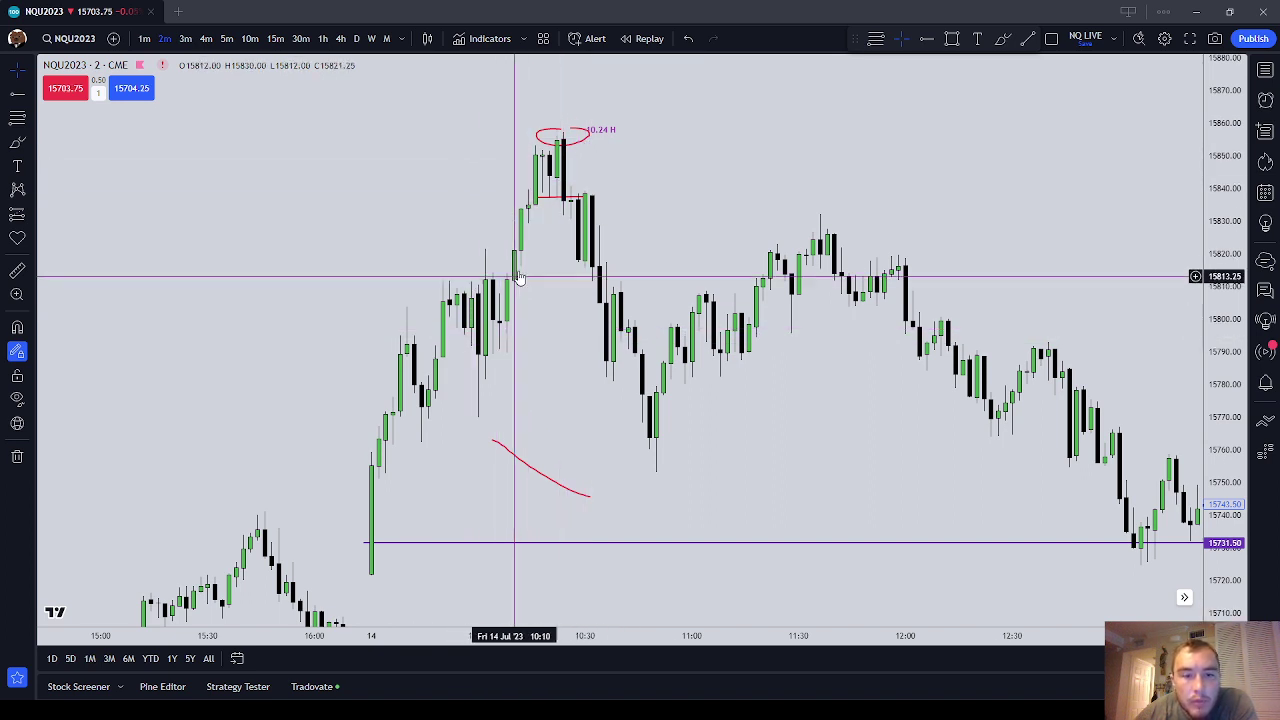
{"action": "left_click", "coordinate": [565, 203]}
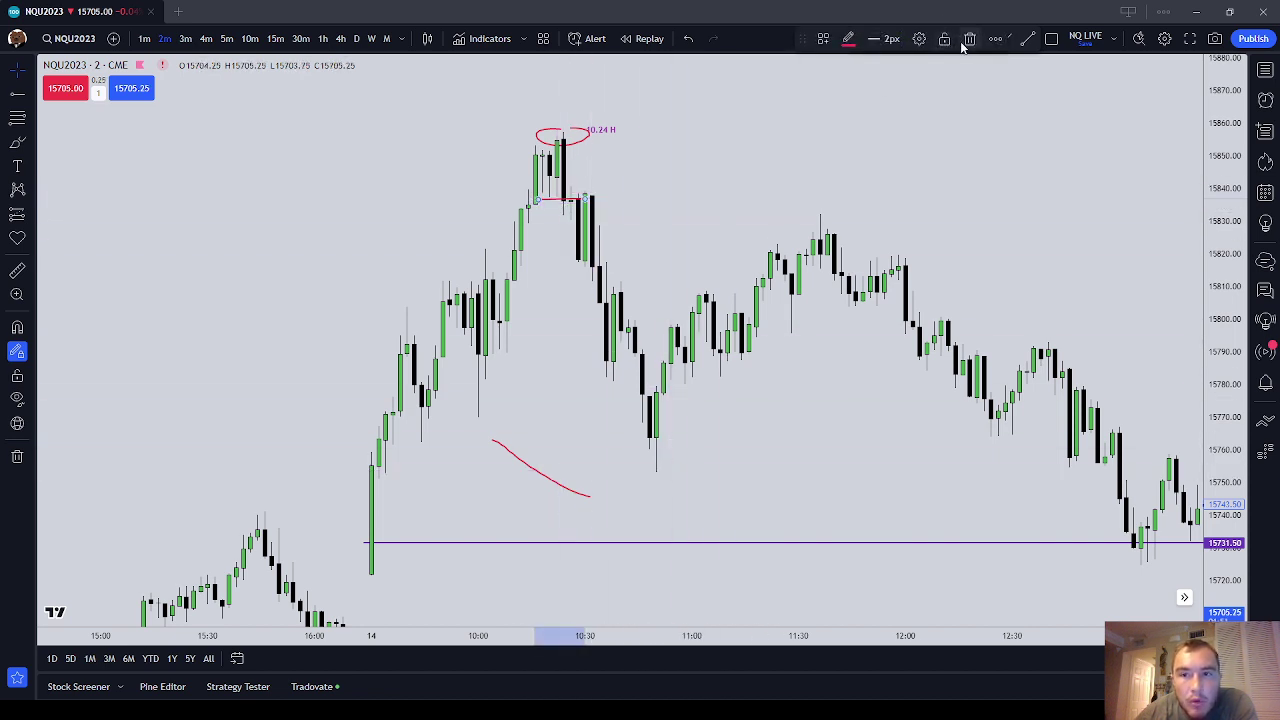
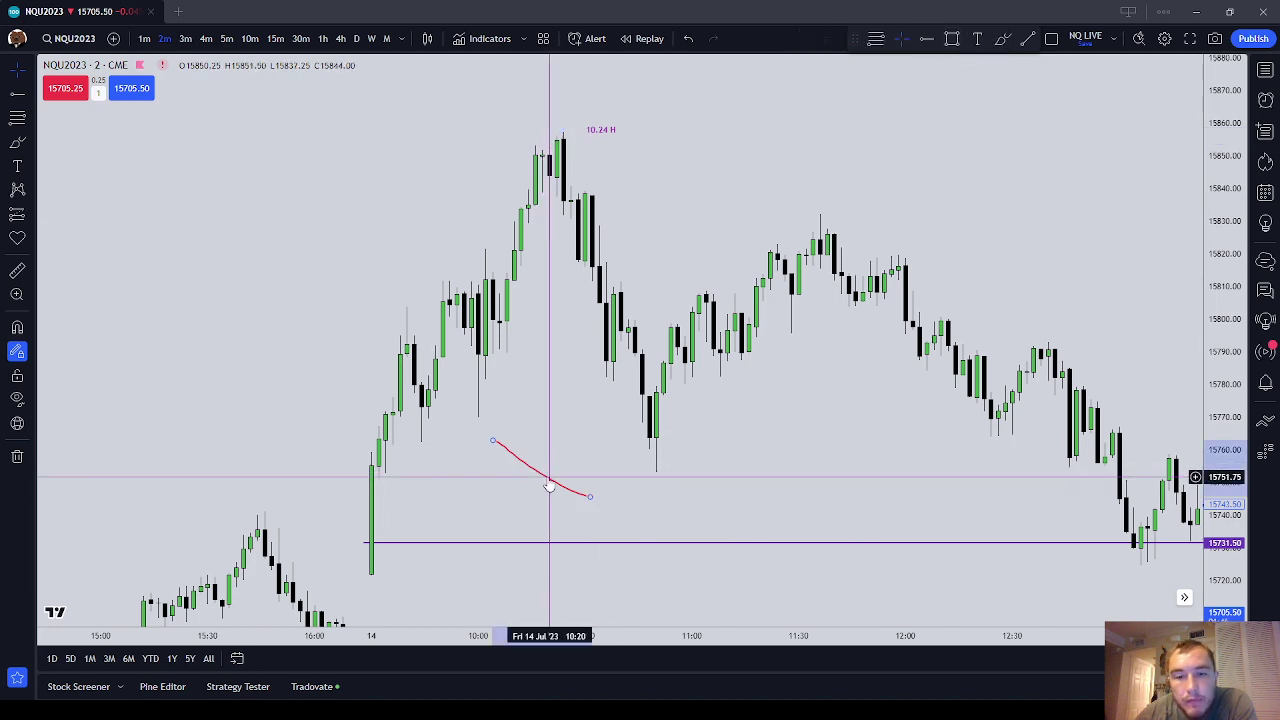
{"action": "left_click", "coordinate": [969, 40]}
Switch the chart to the 5-minute interval and center it on the price action around the 10:24 high
{"action": "scroll", "coordinate": [814, 311], "scroll_direction": "down", "scroll_amount": 2}
{"action": "mouse_move", "coordinate": [848, 214]}
{"action": "left_mouse_down"}
{"action": "mouse_move", "coordinate": [734, 220]}
{"action": "mouse_move", "coordinate": [625, 196]}
{"action": "left_mouse_up"}
{"action": "left_click", "coordinate": [227, 39]}
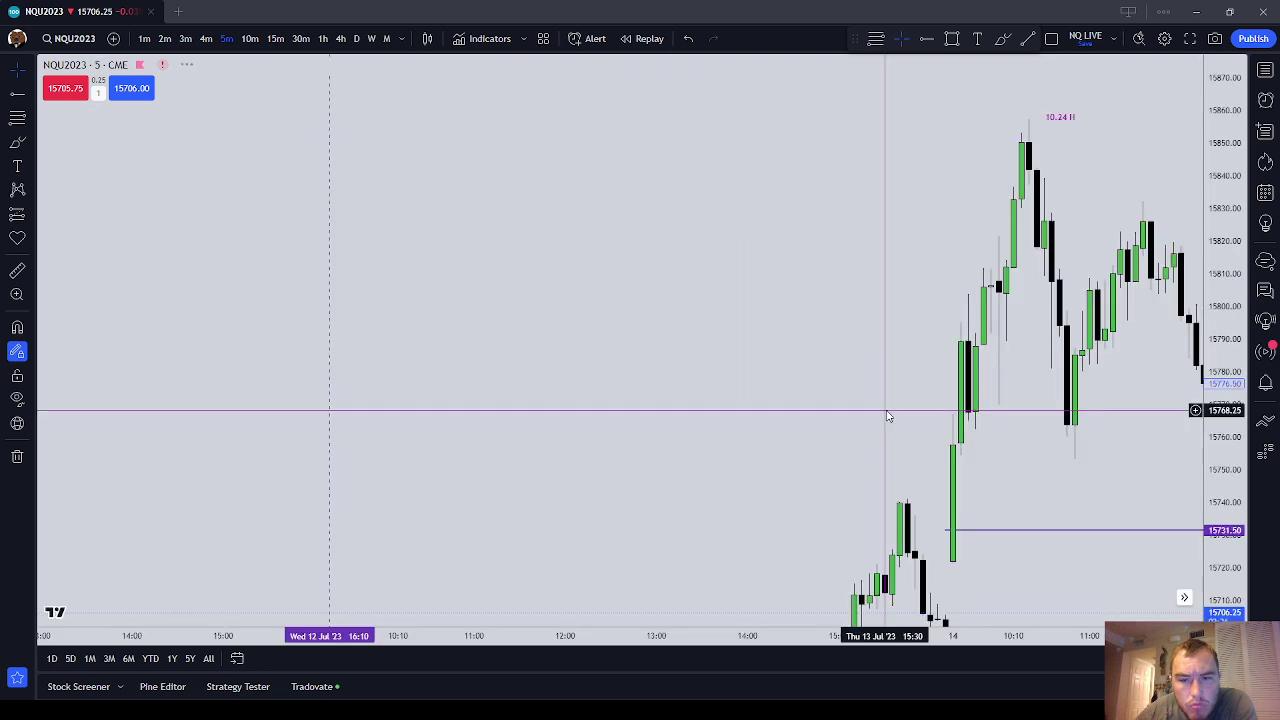
{"action": "scroll", "coordinate": [586, 357], "scroll_direction": "up", "scroll_amount": 3}
{"action": "left_click_drag", "start_coordinate": [886, 417], "coordinate": [536, 430]}
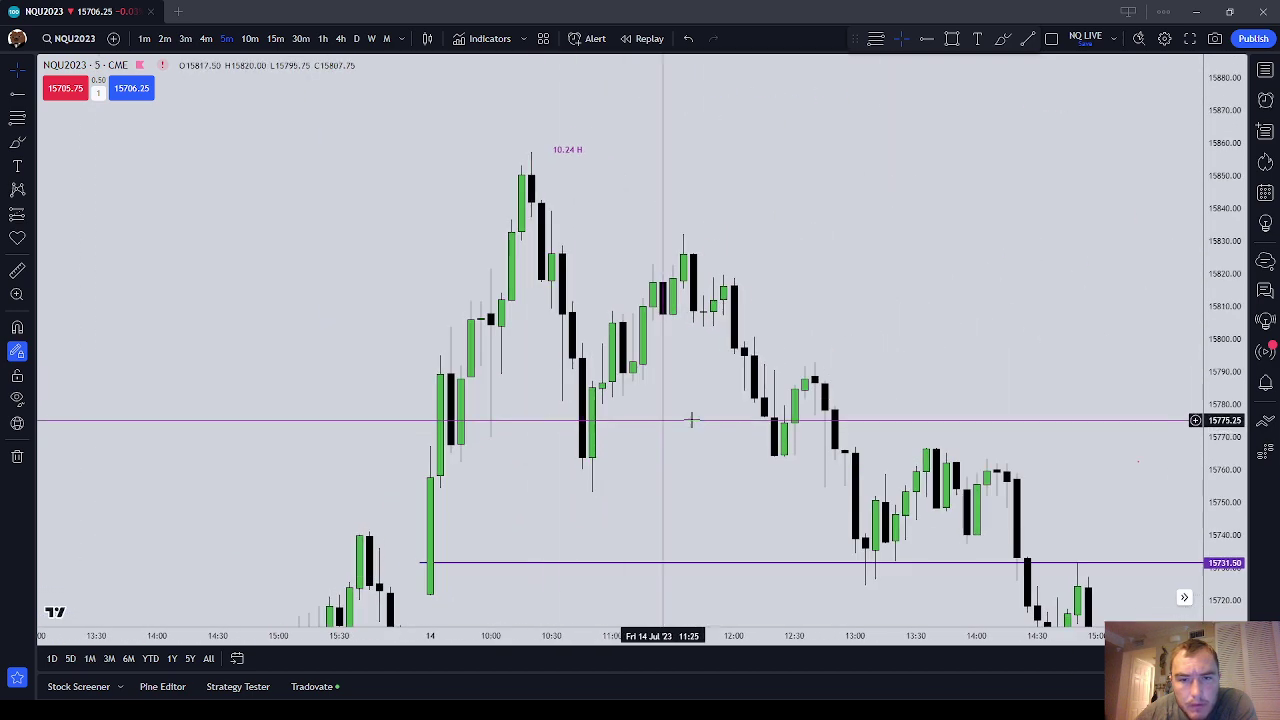
{"action": "left_click_drag", "start_coordinate": [877, 323], "coordinate": [861, 372]}
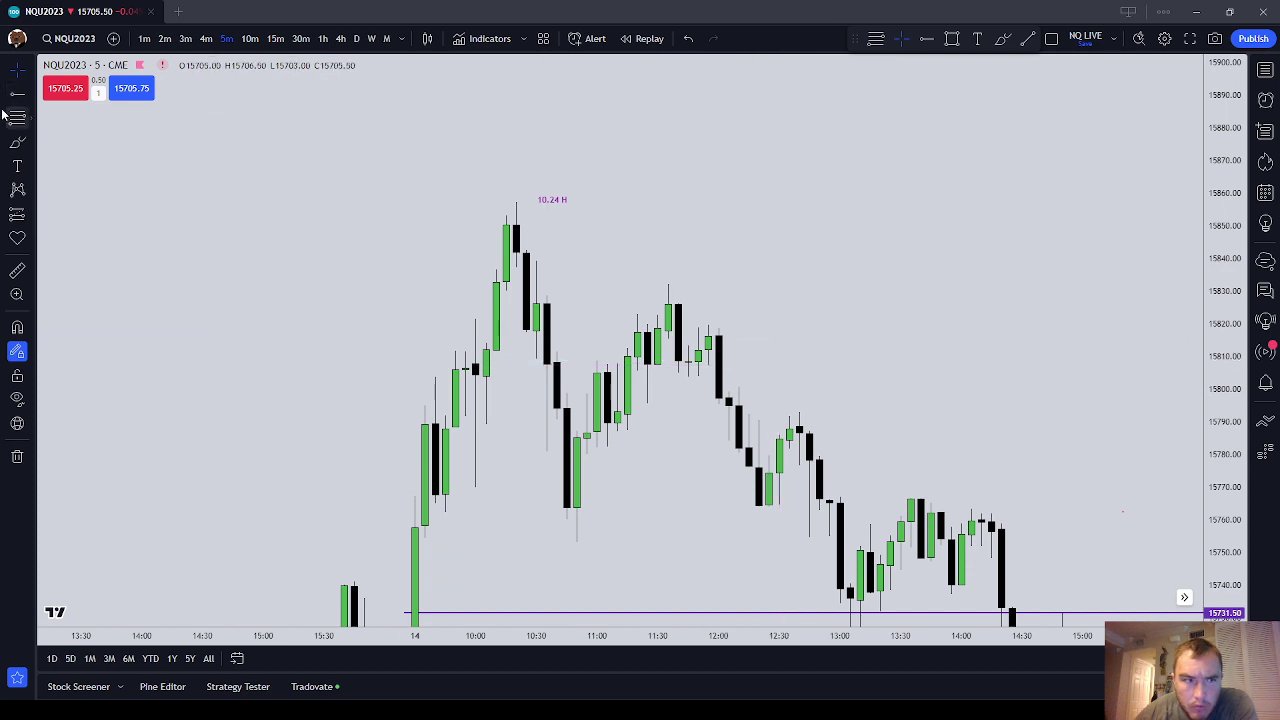
Circle the candles around the 11:35 high in red and delete the circle
{"action": "left_click", "coordinate": [24, 143]}
{"action": "mouse_move", "coordinate": [648, 366]}
{"action": "left_mouse_down"}
{"action": "mouse_move", "coordinate": [689, 357]}
{"action": "mouse_move", "coordinate": [677, 278]}
{"action": "mouse_move", "coordinate": [634, 360]}
{"action": "left_mouse_up"}
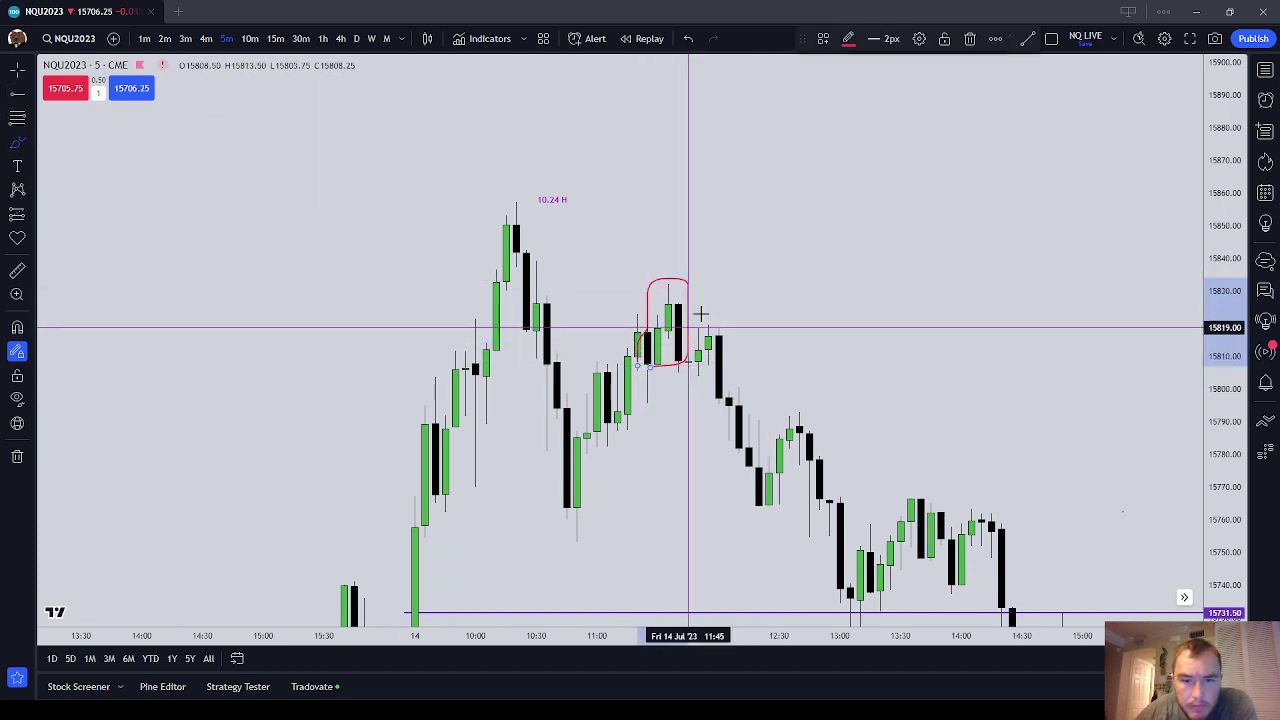
{"action": "left_click", "coordinate": [968, 40]}
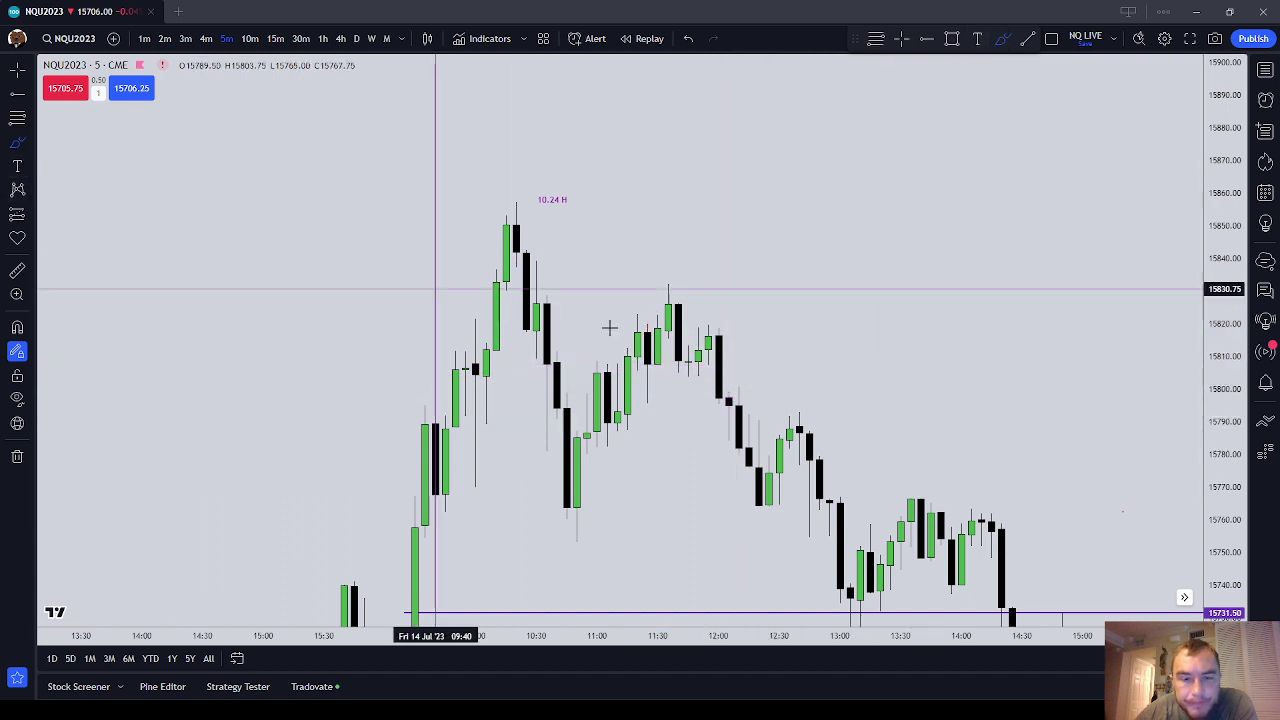
Draw a red line at about 15807 beneath the 11:35 high and outline a red box above it from about 15808 to 15831
{"action": "left_click_drag", "start_coordinate": [640, 366], "coordinate": [748, 366]}
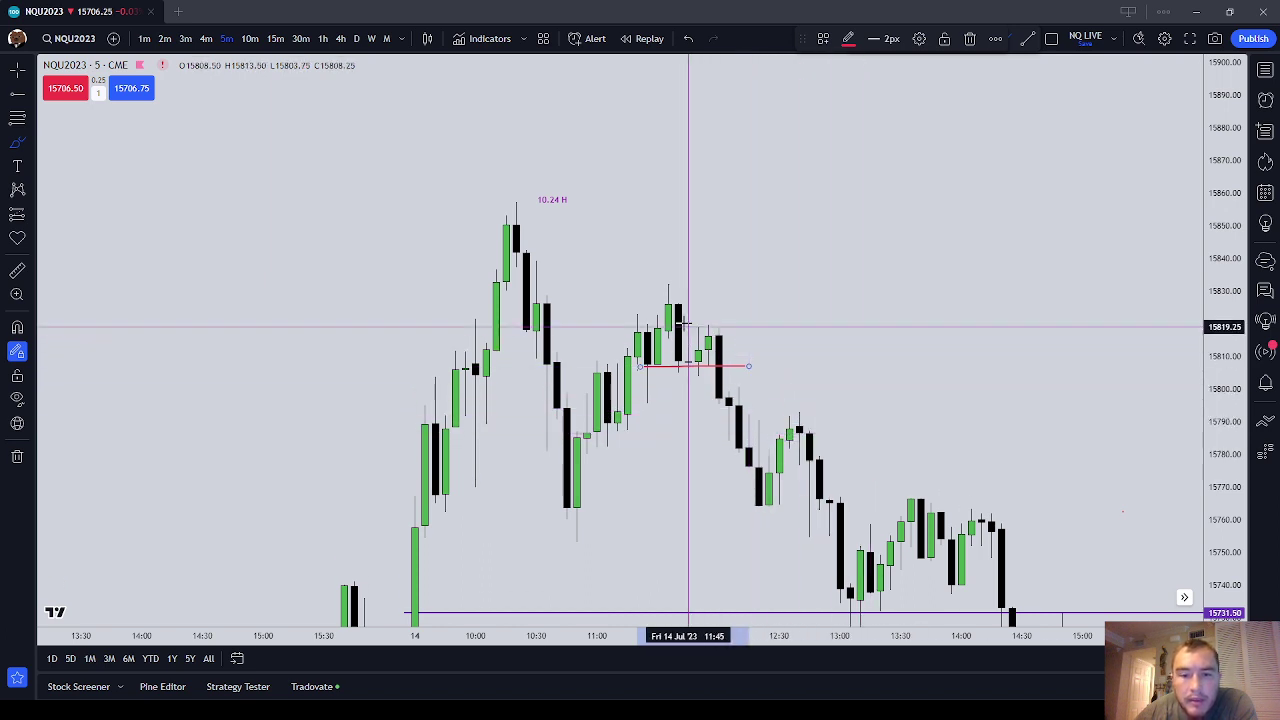
{"action": "mouse_move", "coordinate": [677, 363]}
{"action": "left_mouse_down"}
{"action": "mouse_move", "coordinate": [717, 297]}
{"action": "mouse_move", "coordinate": [669, 288]}
{"action": "left_mouse_up"}
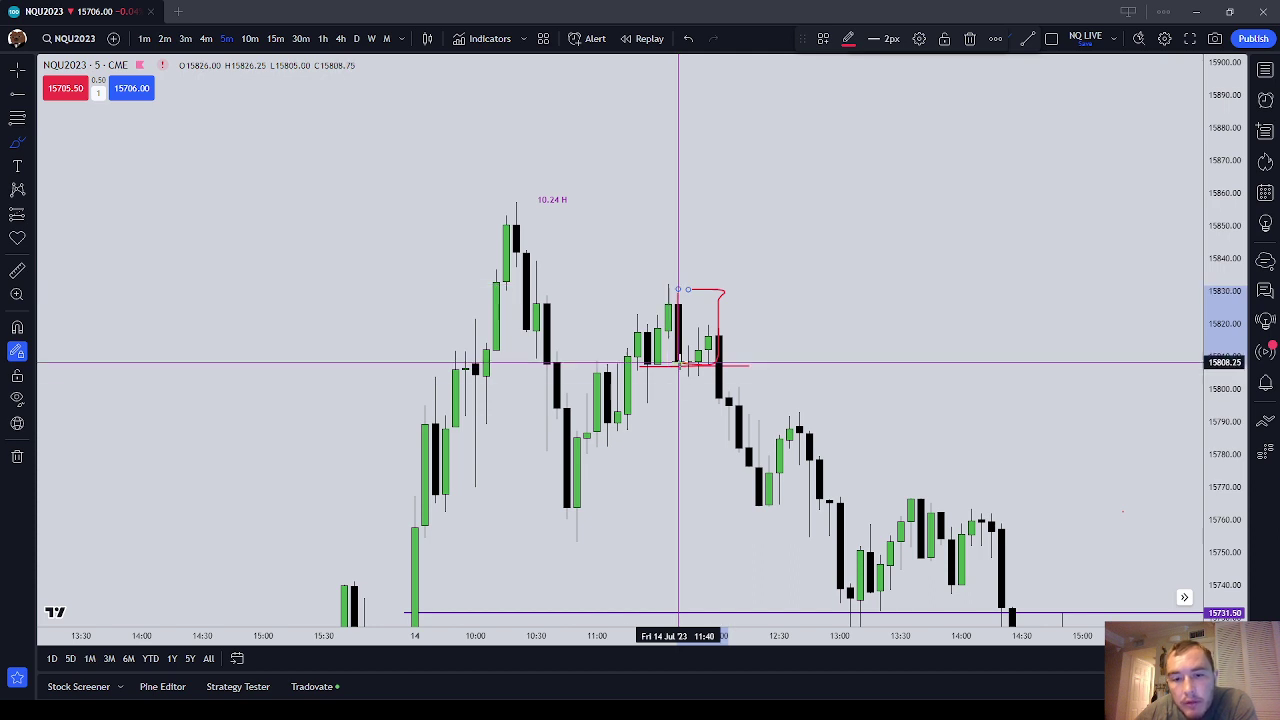
{"action": "key", "text": "Escape"}
Move the red box outline down to about 15757 near 12:45 and delete it
{"action": "left_click_drag", "start_coordinate": [805, 340], "coordinate": [743, 224]}
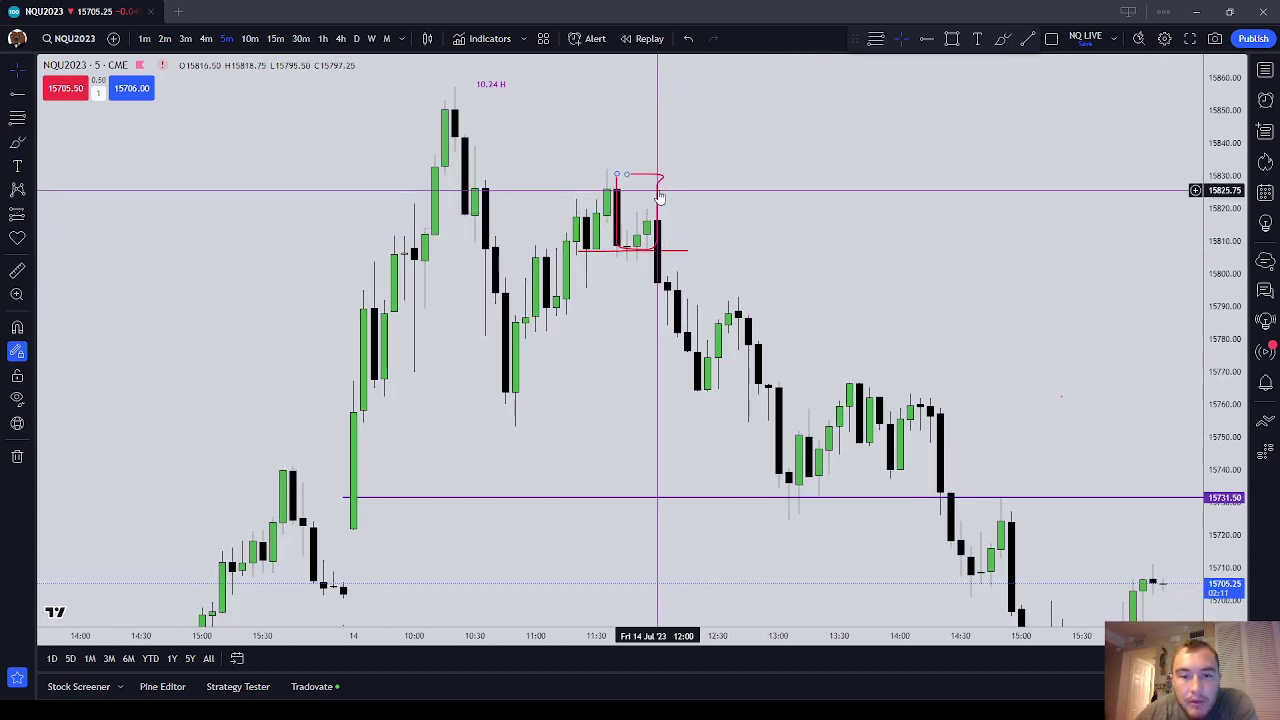
{"action": "mouse_move", "coordinate": [660, 197]}
{"action": "left_mouse_down"}
{"action": "mouse_move", "coordinate": [700, 206]}
{"action": "mouse_move", "coordinate": [706, 277]}
{"action": "mouse_move", "coordinate": [697, 271]}
{"action": "mouse_move", "coordinate": [767, 437]}
{"action": "left_mouse_up"}
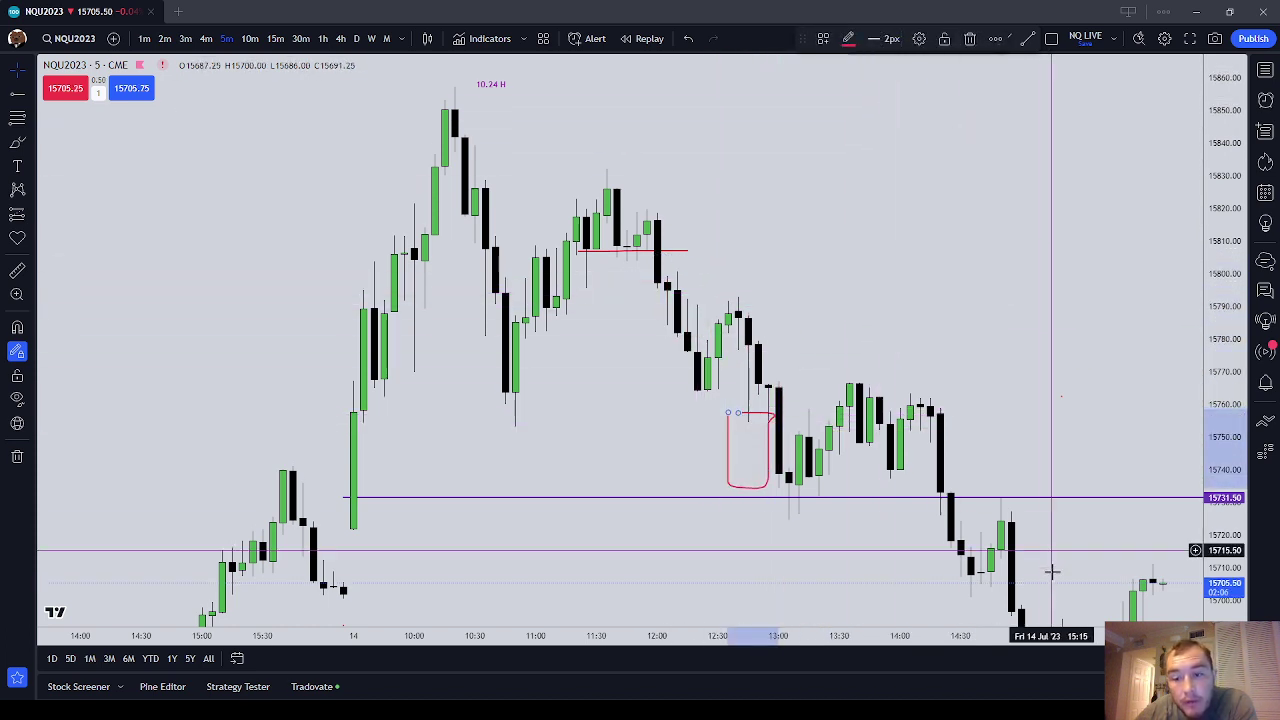
{"action": "left_click", "coordinate": [970, 38]}
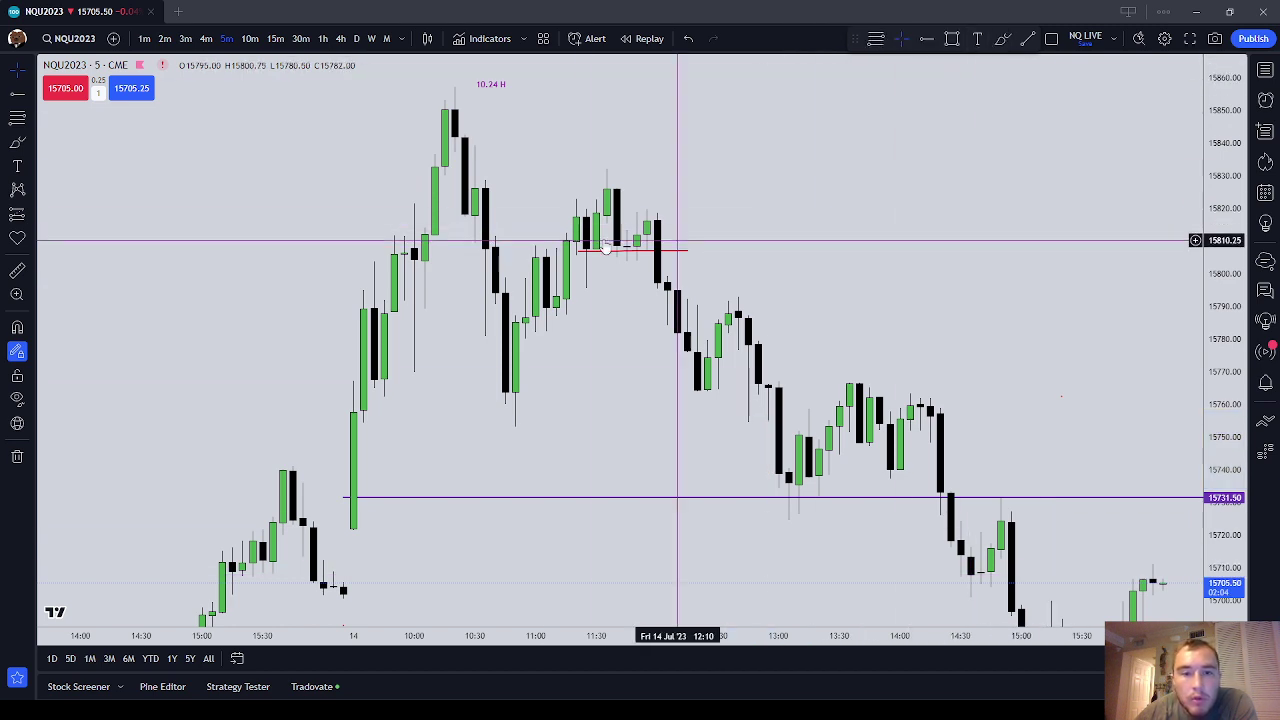
Measure the price range from 15832.25 near the 11:35 high to the red line and from 15807 to 15707, and delete the measurement
{"action": "left_click", "coordinate": [20, 144]}
{"action": "left_click", "coordinate": [30, 191]}
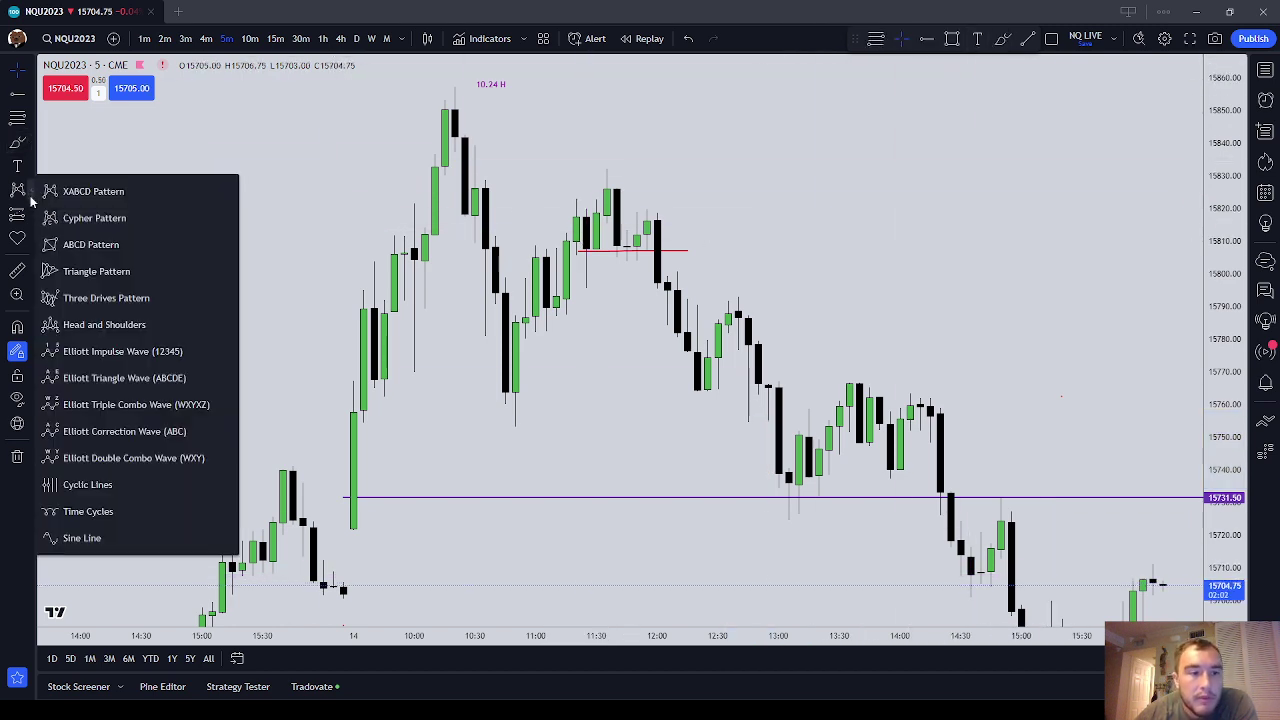
{"action": "left_click", "coordinate": [29, 214]}
{"action": "left_click", "coordinate": [95, 321]}
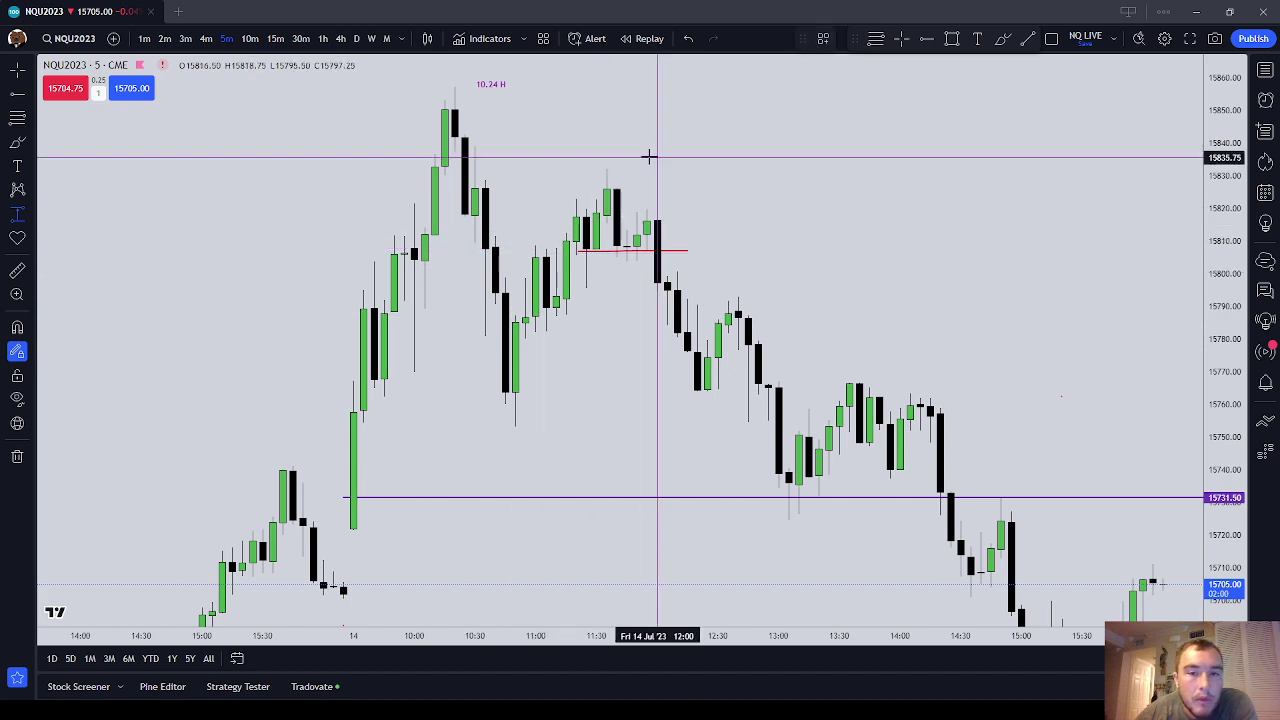
{"action": "left_click", "coordinate": [617, 169]}
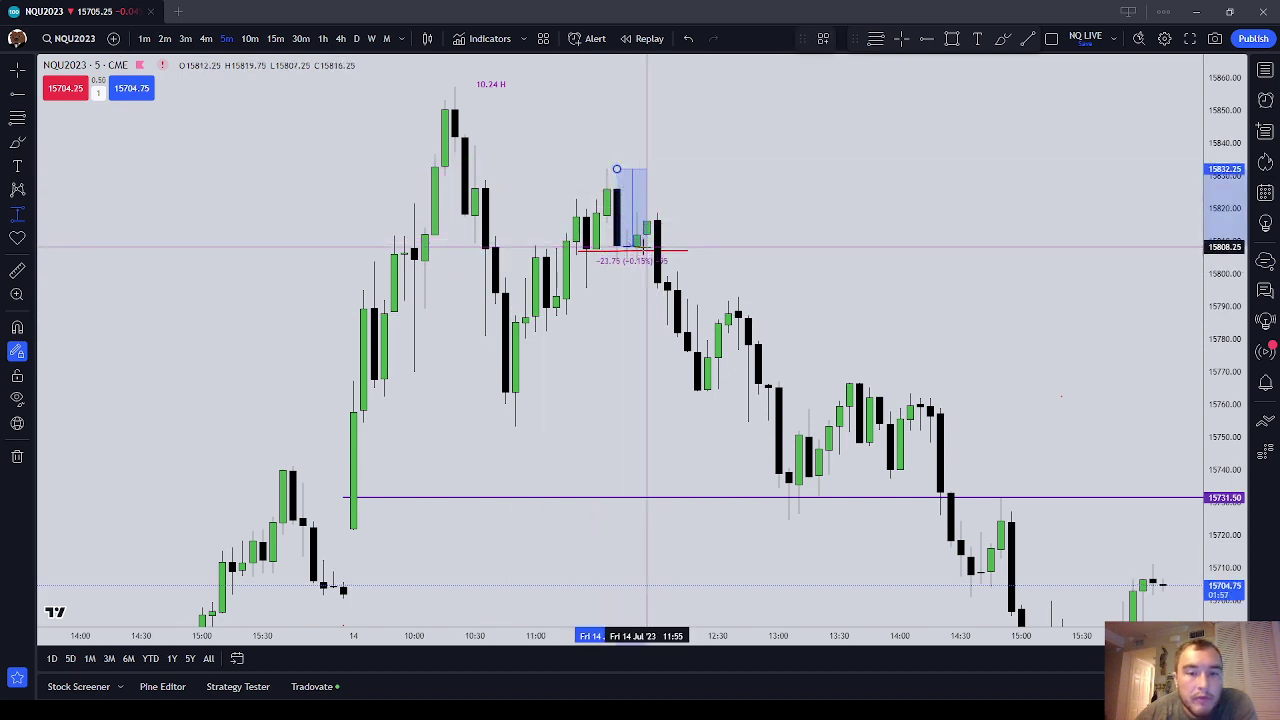
{"action": "left_click", "coordinate": [647, 250]}
{"action": "left_click_drag", "start_coordinate": [629, 183], "coordinate": [809, 577]}
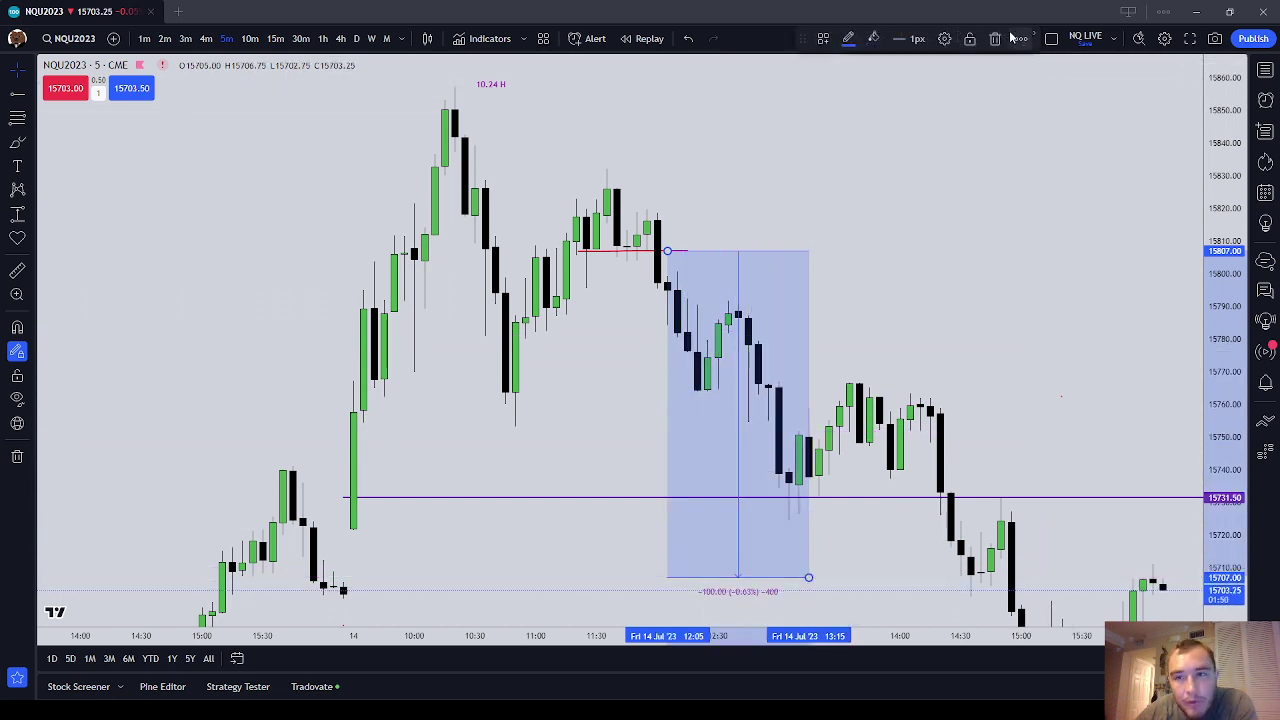
{"action": "key", "text": "Delete"}
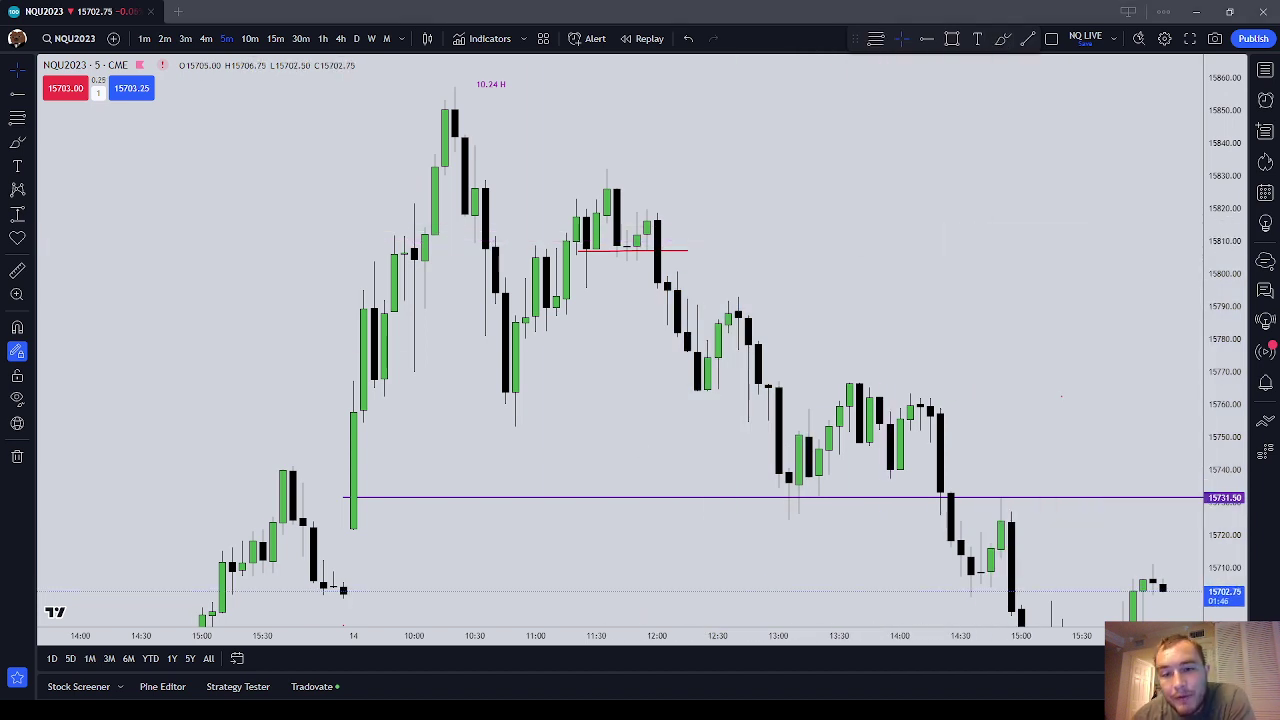
Draw a red arrow pointing to the 11:35 high at about 15832
{"action": "left_click_drag", "start_coordinate": [803, 260], "coordinate": [586, 157]}
{"action": "scroll", "coordinate": [614, 163], "scroll_direction": "down", "scroll_amount": 2}
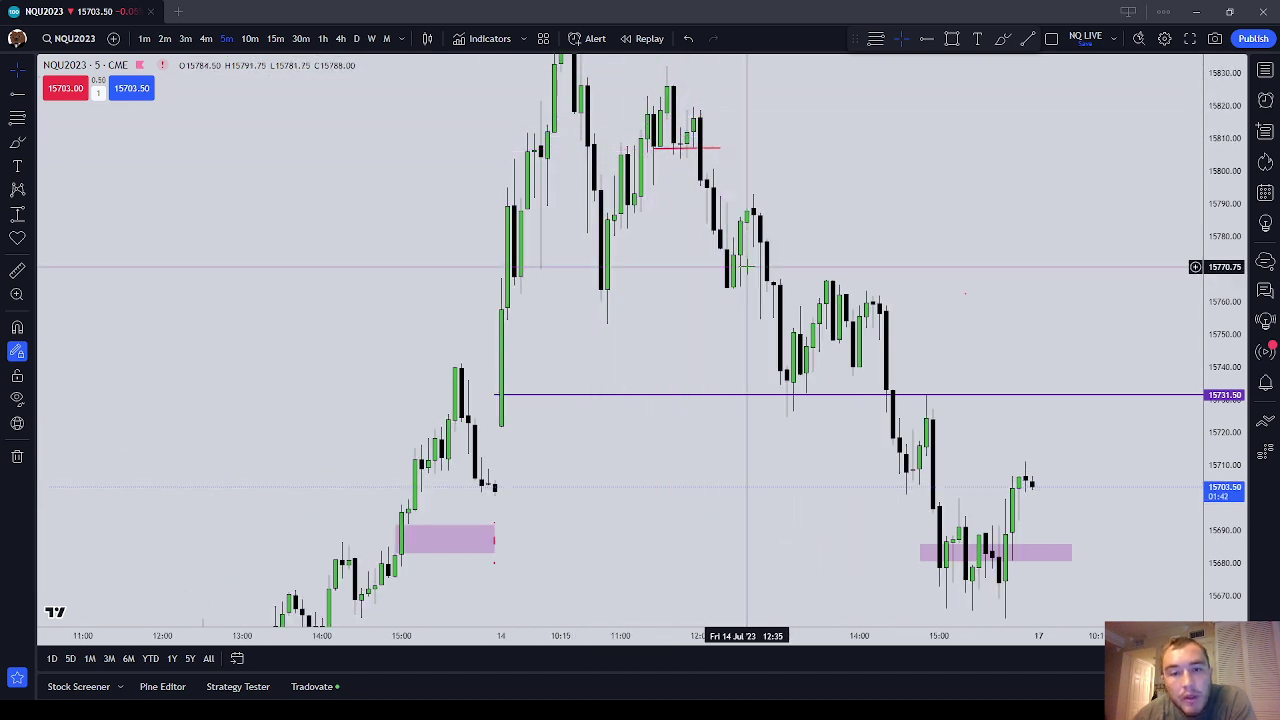
{"action": "scroll", "coordinate": [714, 194], "scroll_direction": "down", "scroll_amount": 2}
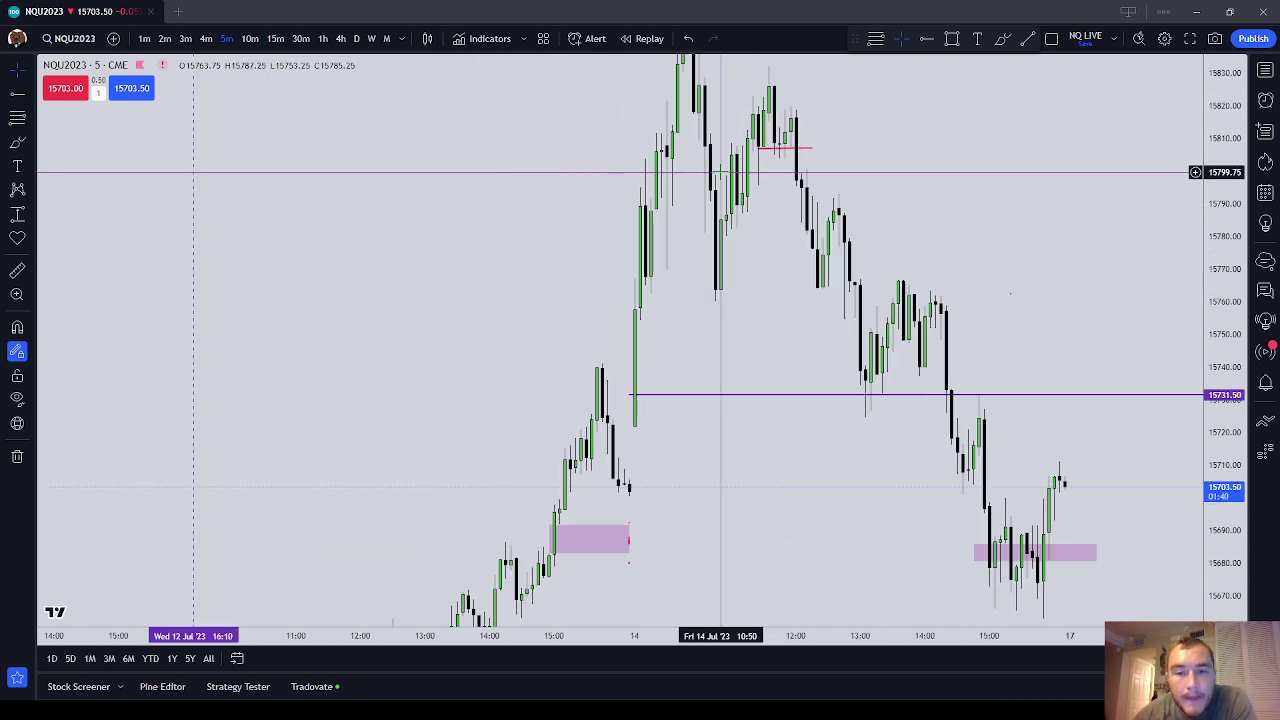
{"action": "scroll", "coordinate": [816, 188], "scroll_direction": "up", "scroll_amount": 1}
{"action": "scroll", "coordinate": [816, 188], "scroll_direction": "up", "scroll_amount": 1}
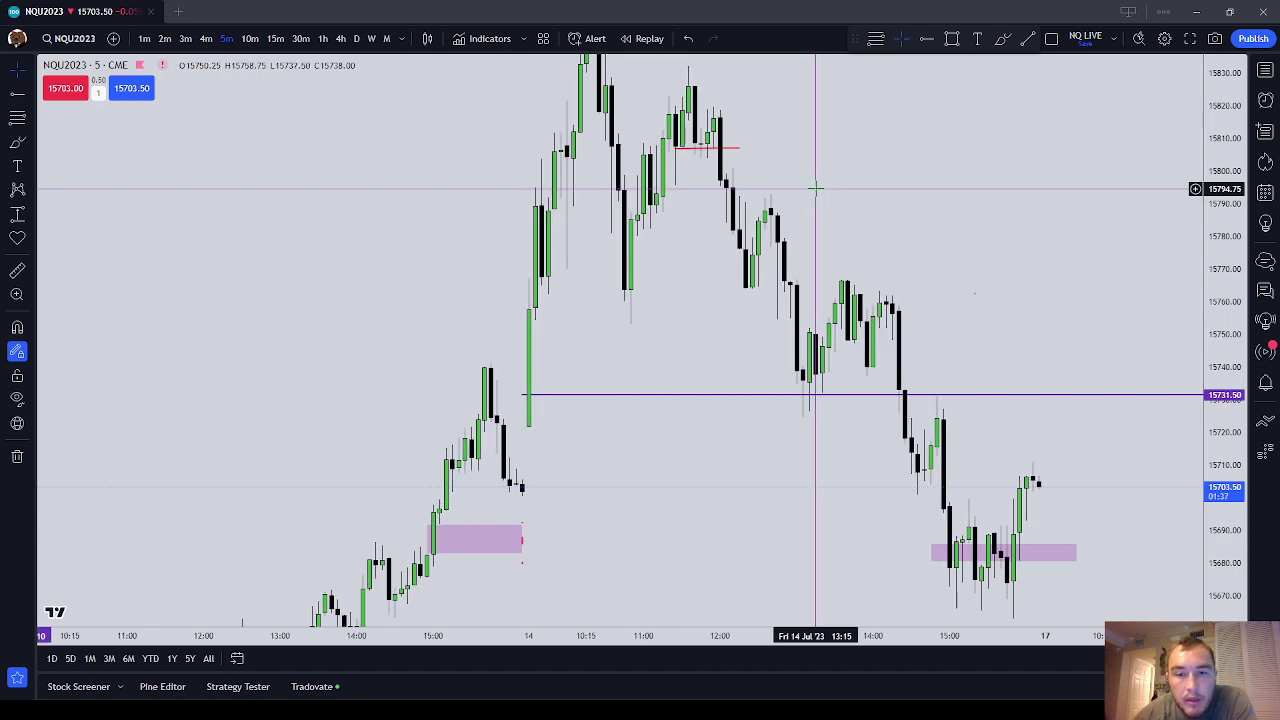
{"action": "left_click_drag", "start_coordinate": [816, 188], "coordinate": [824, 271]}
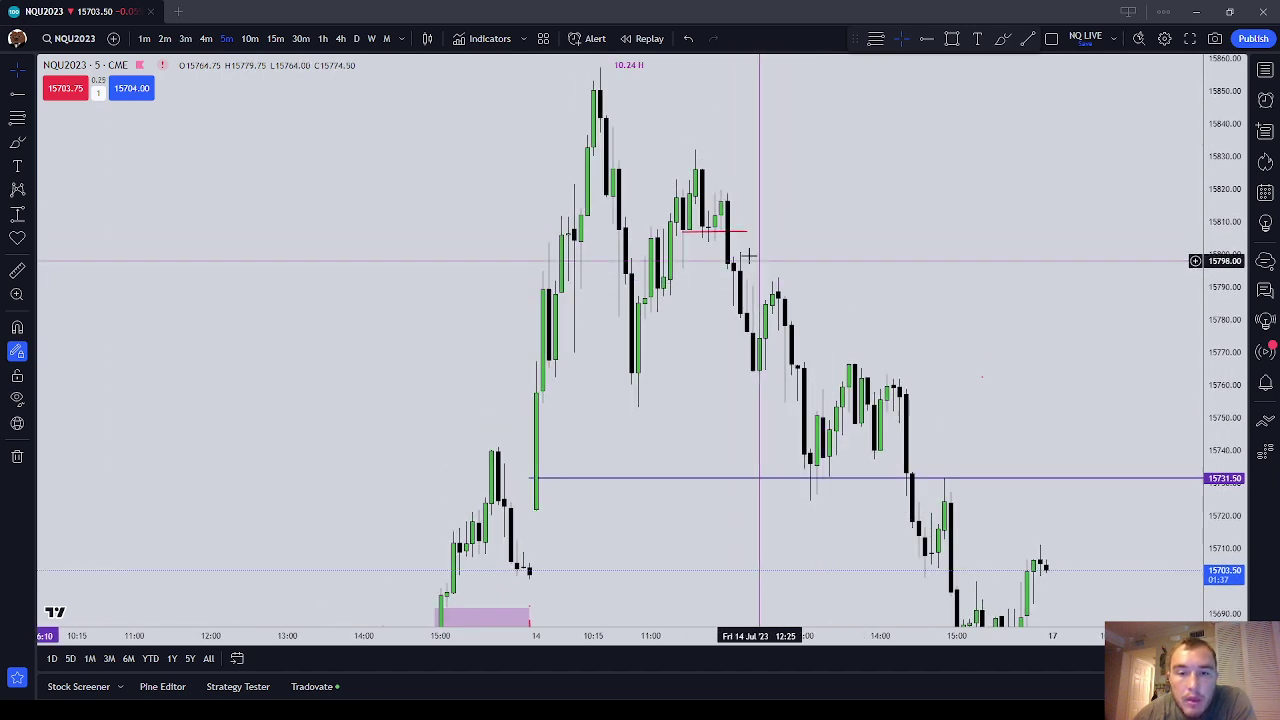
{"action": "left_click", "coordinate": [703, 236]}
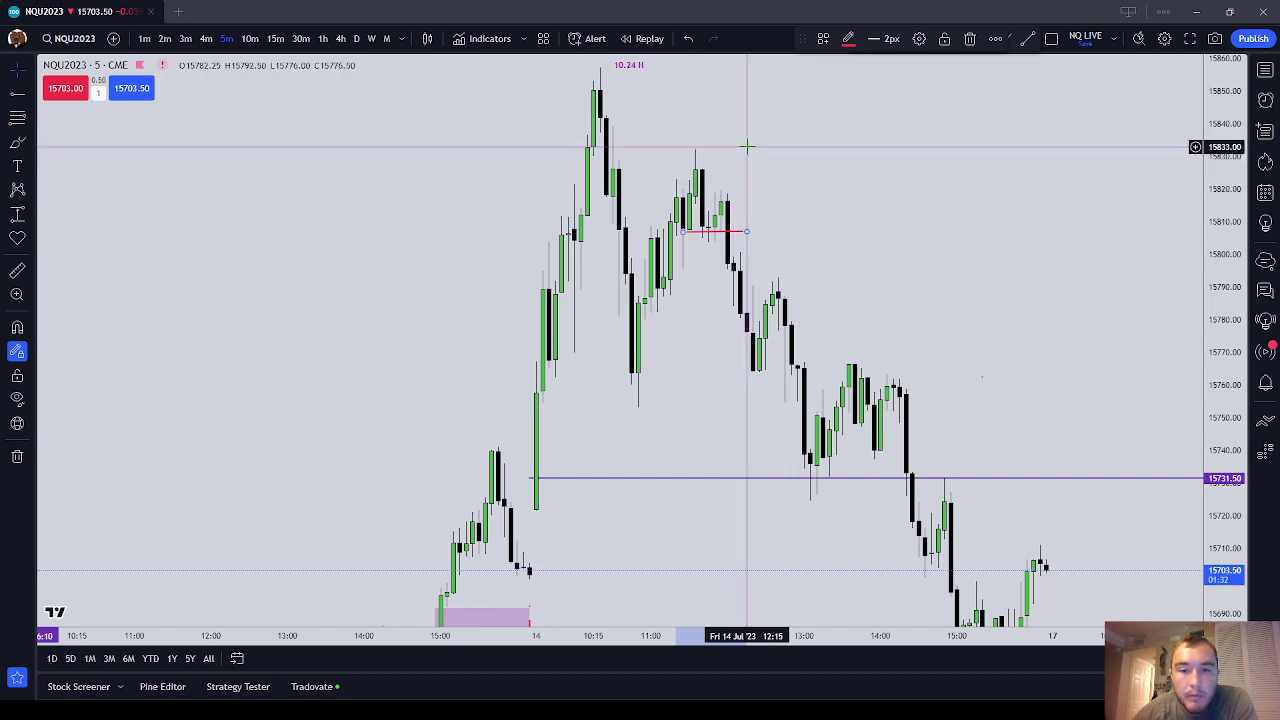
{"action": "left_click", "coordinate": [14, 143]}
{"action": "mouse_move", "coordinate": [772, 128]}
{"action": "left_mouse_down"}
{"action": "mouse_move", "coordinate": [700, 139]}
{"action": "mouse_move", "coordinate": [708, 155]}
{"action": "left_mouse_up"}
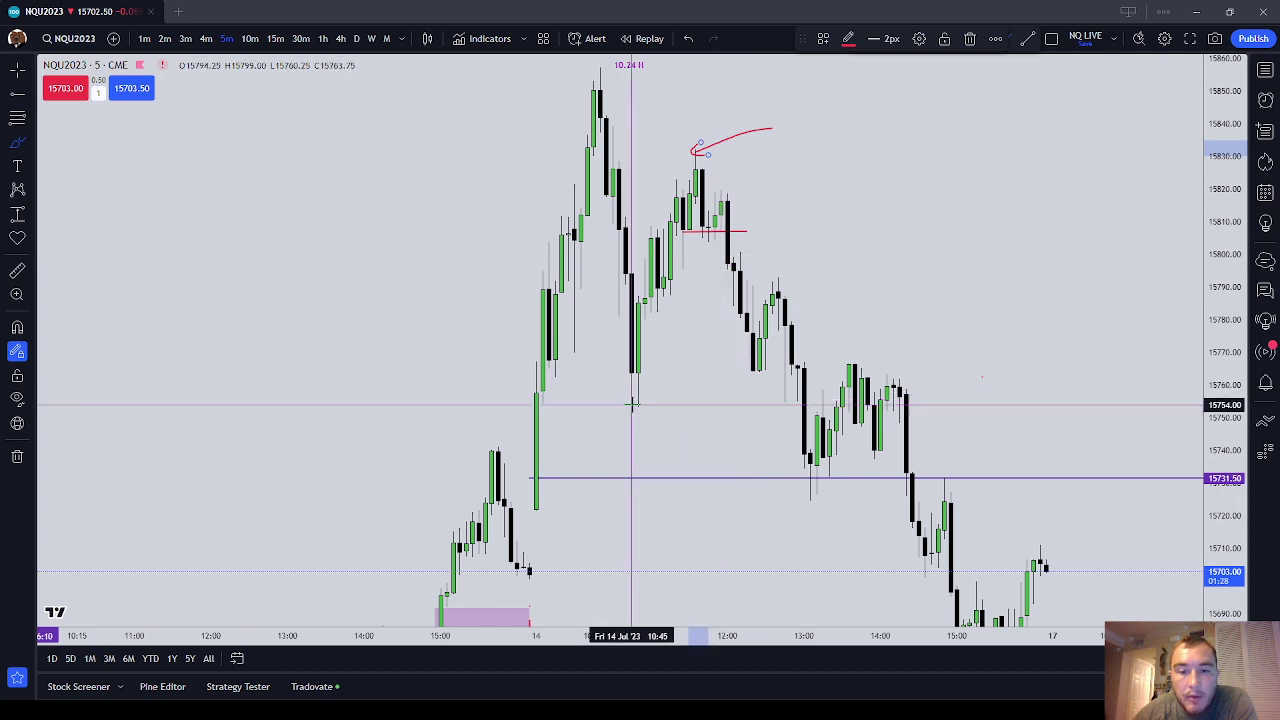
Draw short red lines beneath the lows at about 15753, 15720 and 15764, and a red arrow pointing down toward the purple 15731.50 line
{"action": "left_click_drag", "start_coordinate": [631, 407], "coordinate": [663, 407]}
{"action": "left_click_drag", "start_coordinate": [529, 513], "coordinate": [581, 513]}
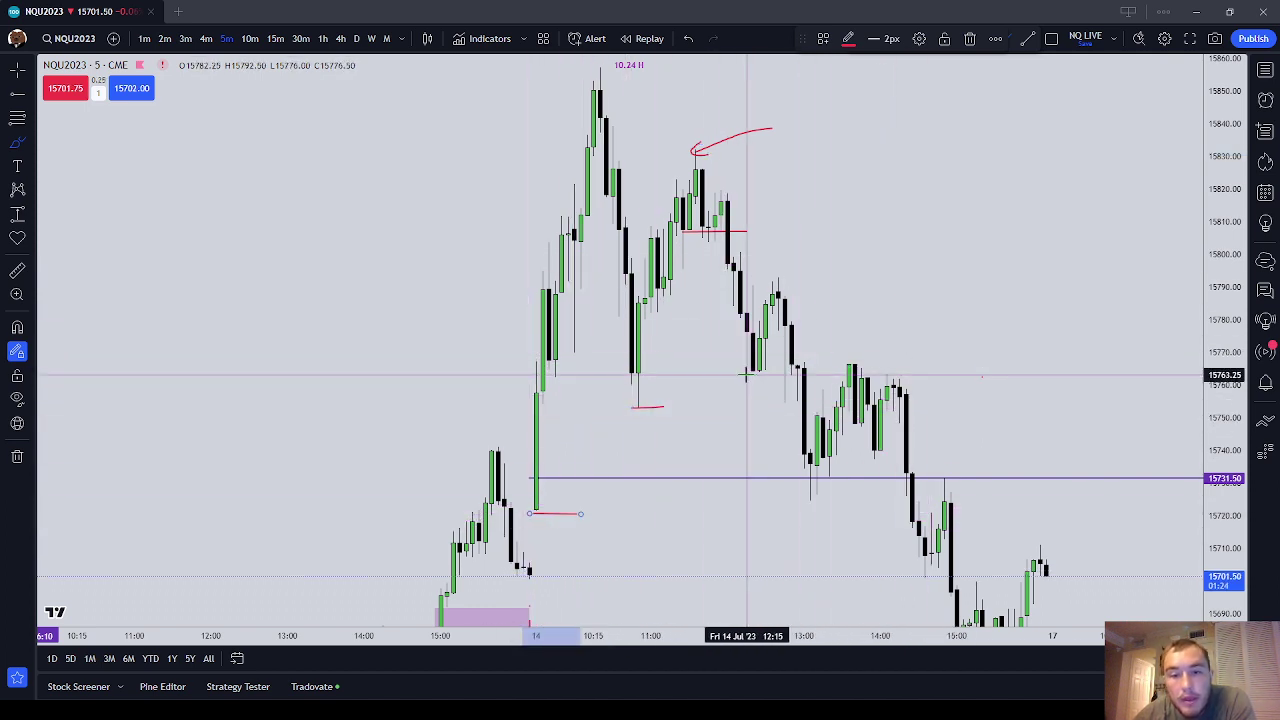
{"action": "left_click_drag", "start_coordinate": [766, 374], "coordinate": [816, 372]}
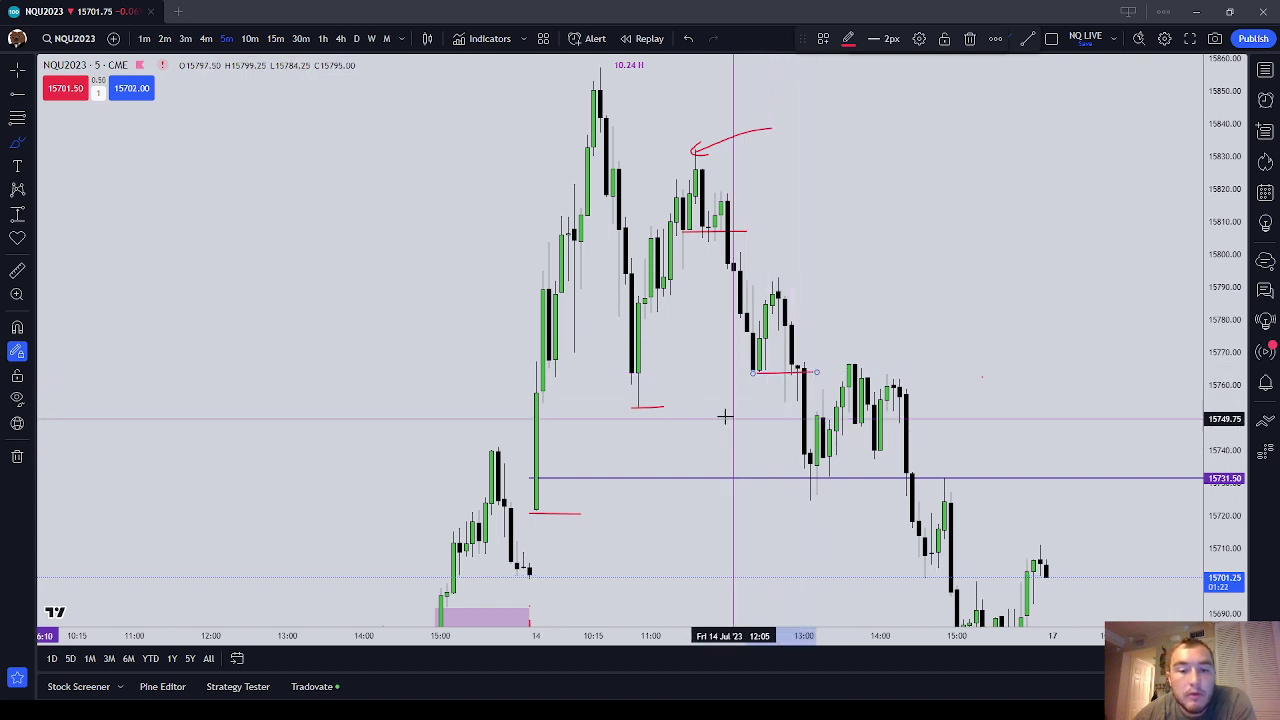
{"action": "mouse_move", "coordinate": [723, 412]}
{"action": "left_mouse_down"}
{"action": "mouse_move", "coordinate": [752, 450]}
{"action": "mouse_move", "coordinate": [760, 443]}
{"action": "left_mouse_up"}
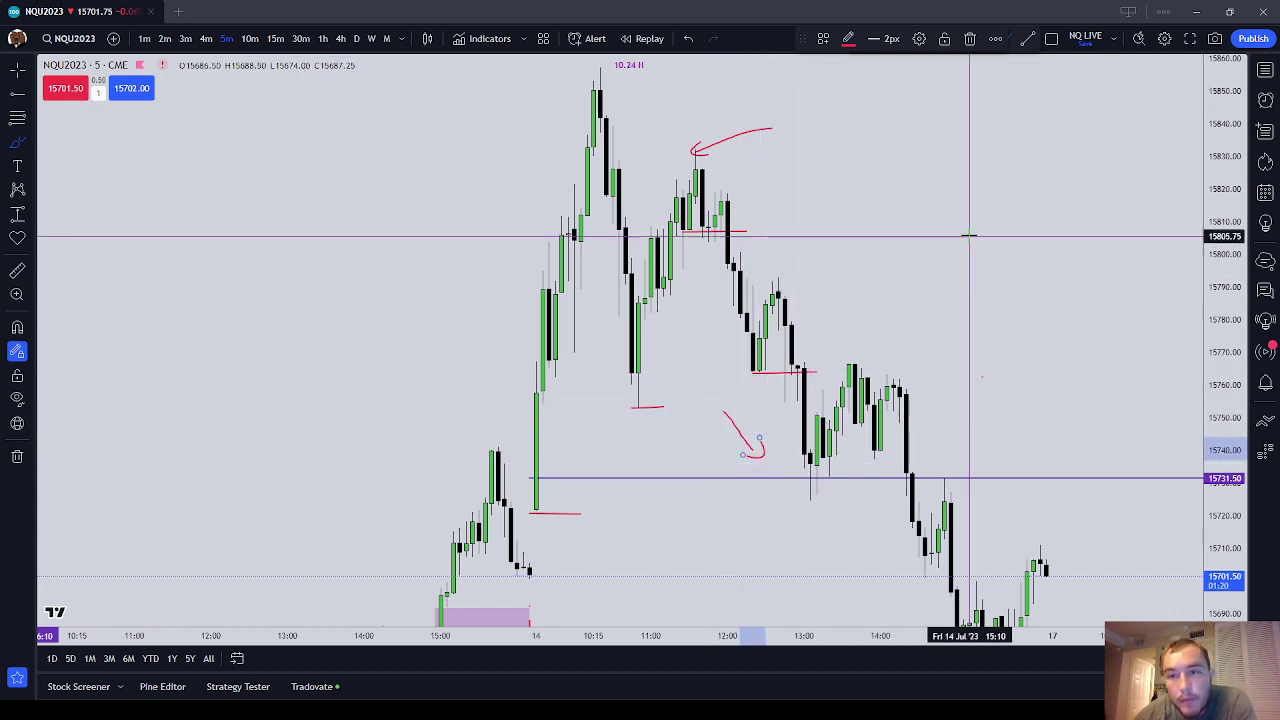
Delete the red arrow at the 11:35 high and the downward red arrow above the purple line
{"action": "left_click", "coordinate": [970, 38]}
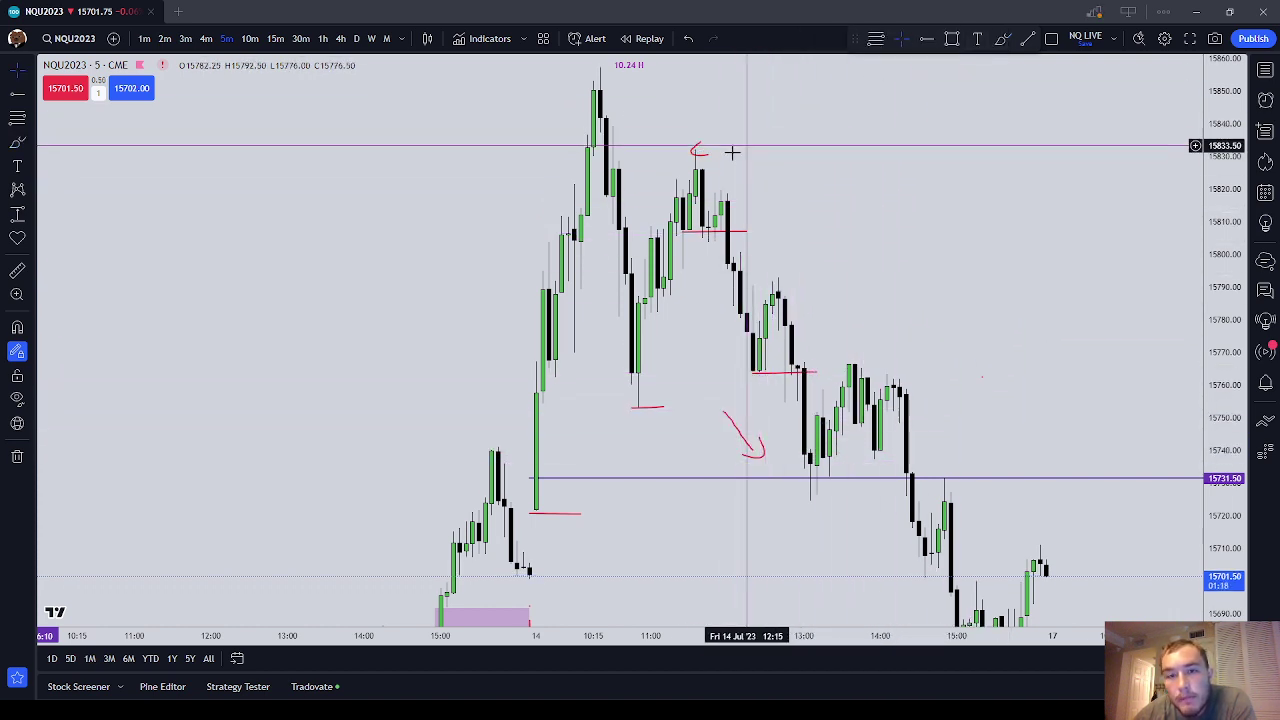
{"action": "left_click", "coordinate": [700, 154]}
{"action": "left_click", "coordinate": [970, 38]}
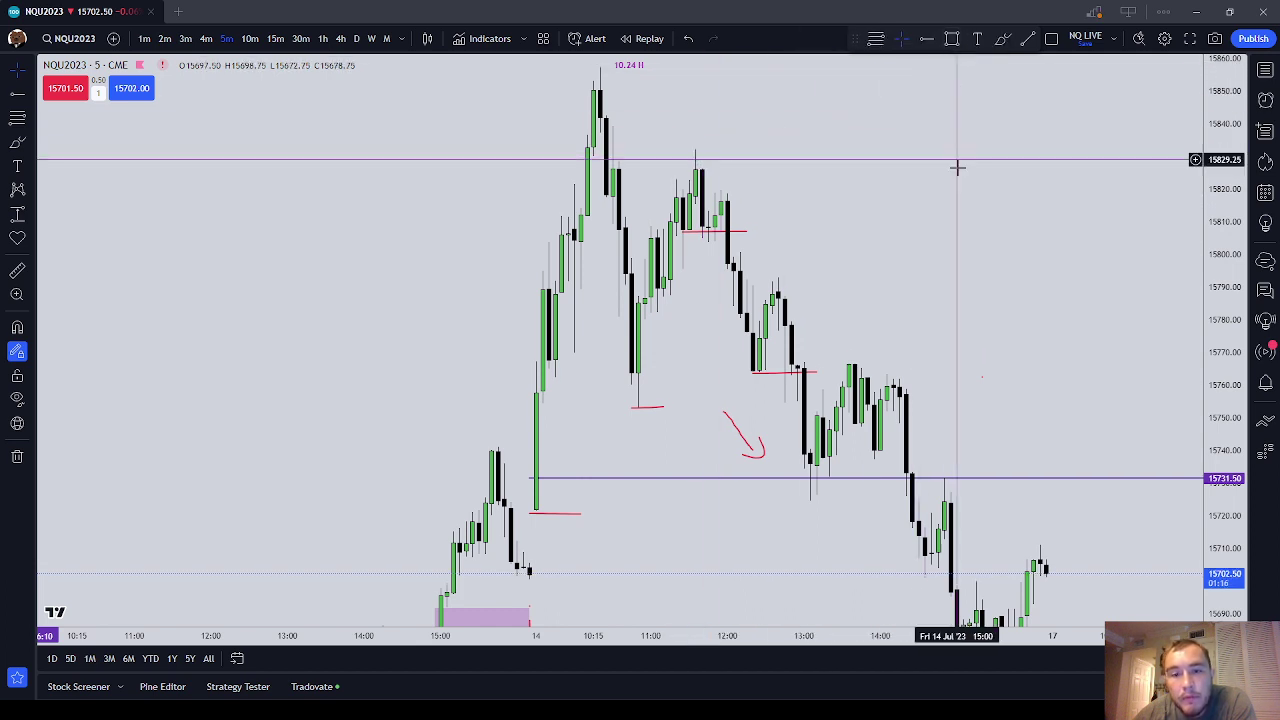
{"action": "left_click", "coordinate": [743, 434]}
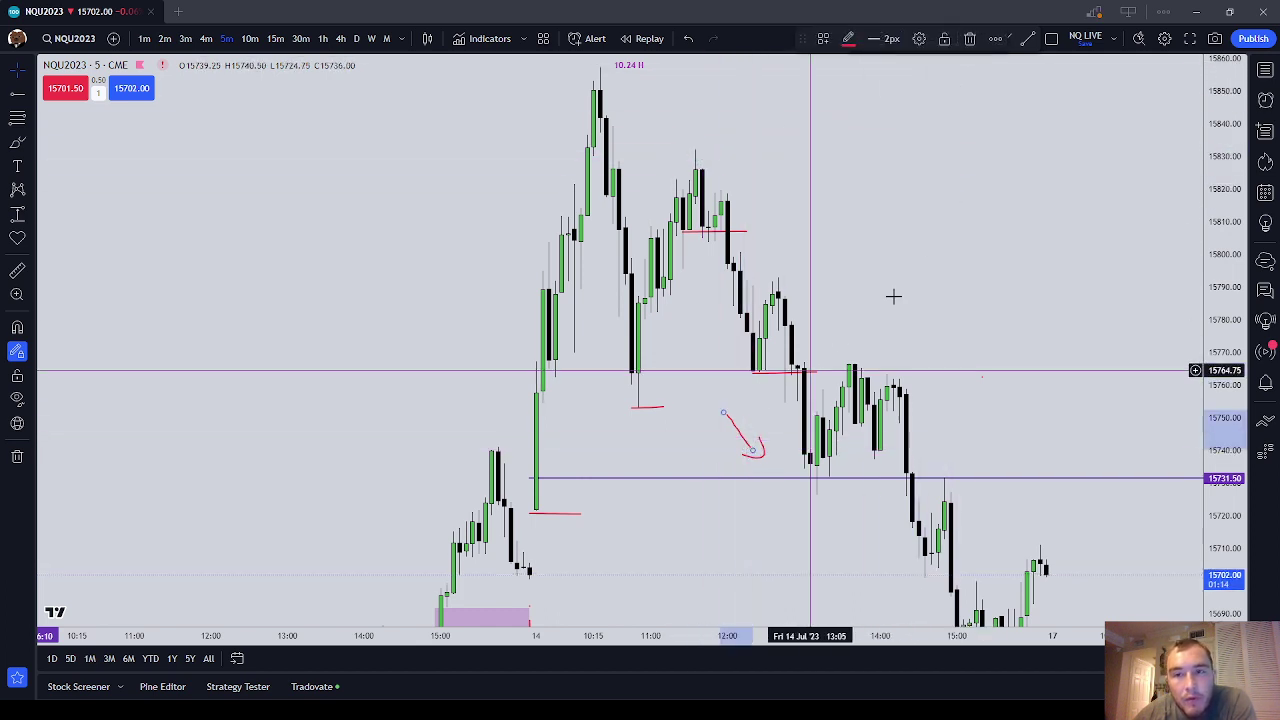
{"action": "left_click", "coordinate": [970, 38]}
{"action": "left_click", "coordinate": [759, 449]}
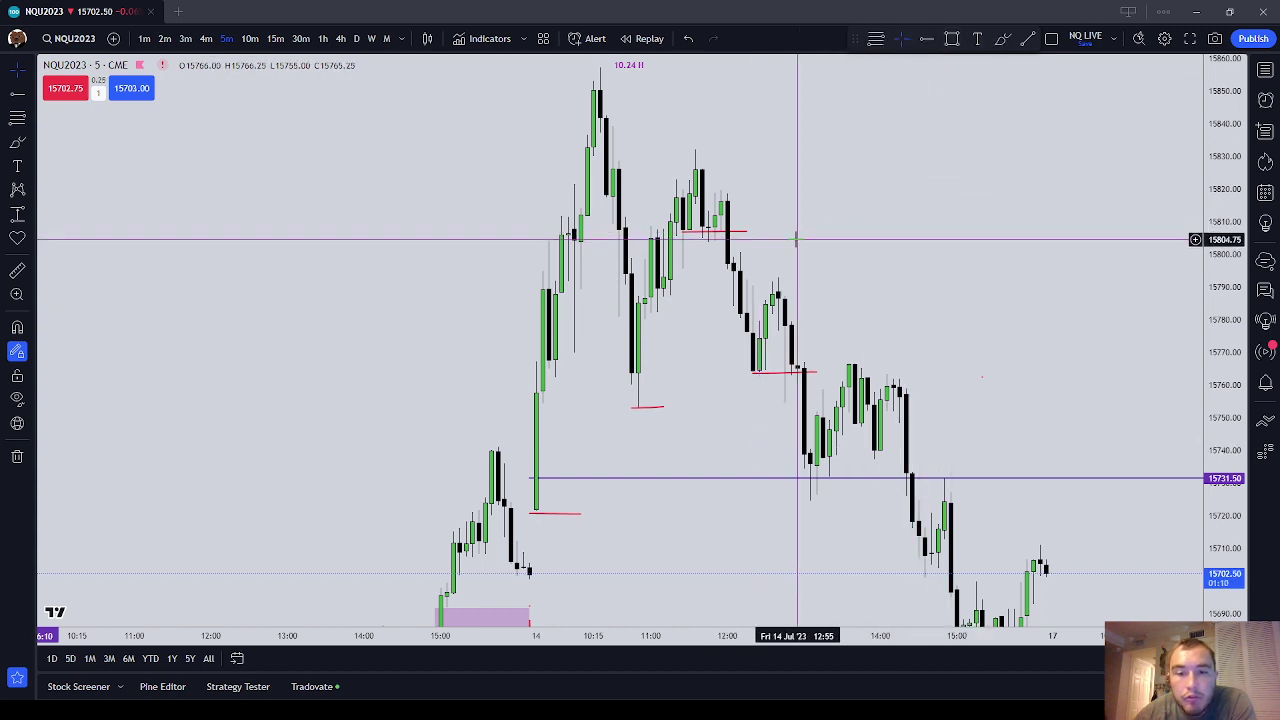
Delete the red lines beneath the session-open low at about 15720 and the 12:20 low at about 15764
{"action": "left_click_drag", "start_coordinate": [983, 314], "coordinate": [858, 291]}
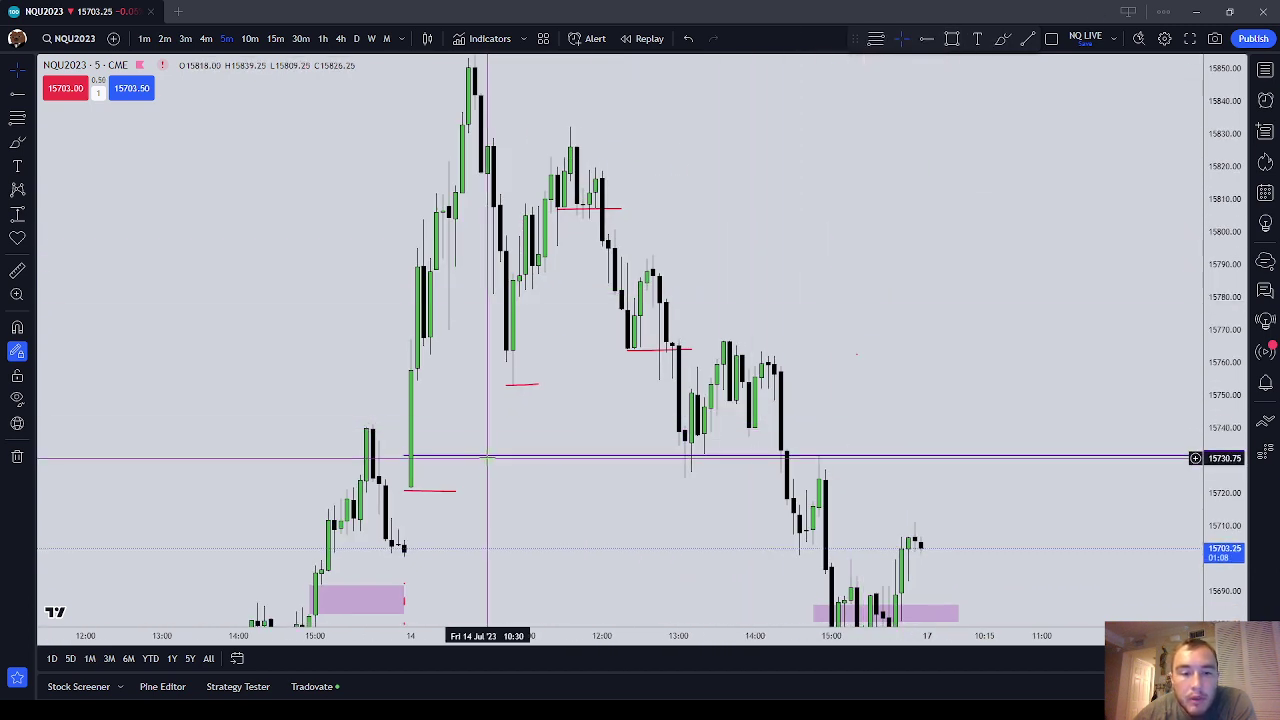
{"action": "left_click", "coordinate": [443, 490]}
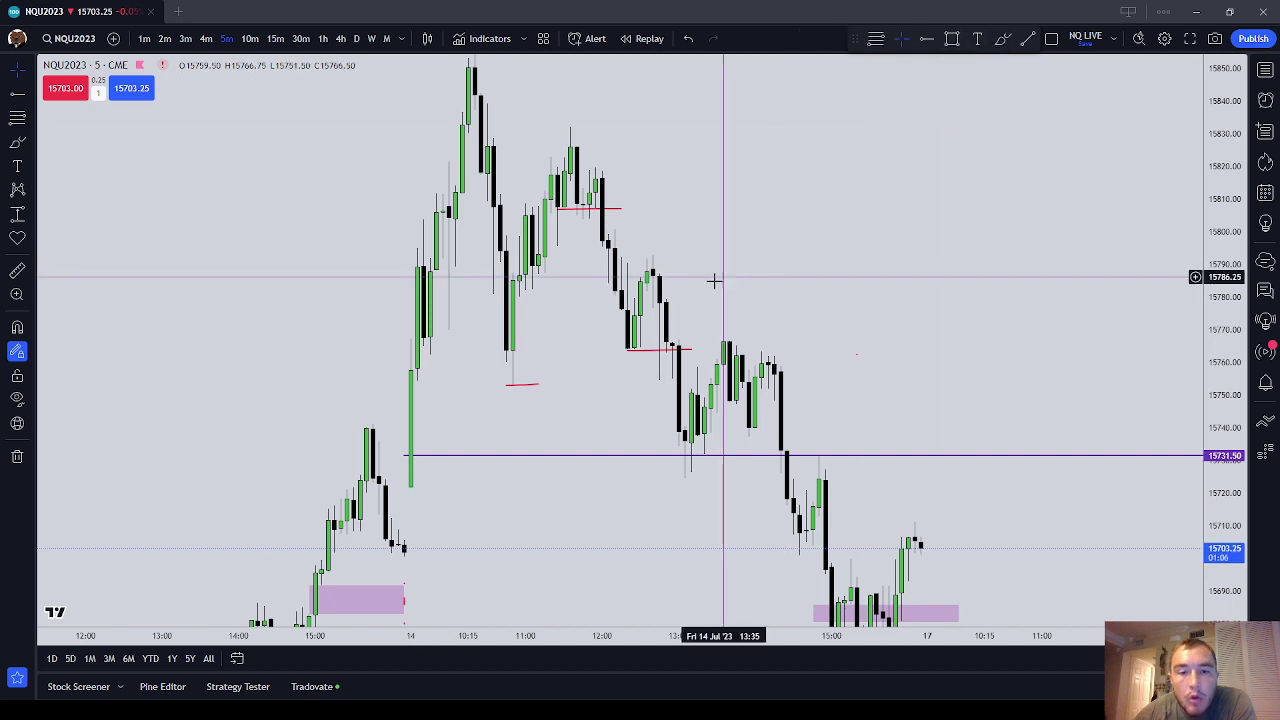
{"action": "left_click", "coordinate": [674, 349]}
{"action": "left_click", "coordinate": [969, 41]}
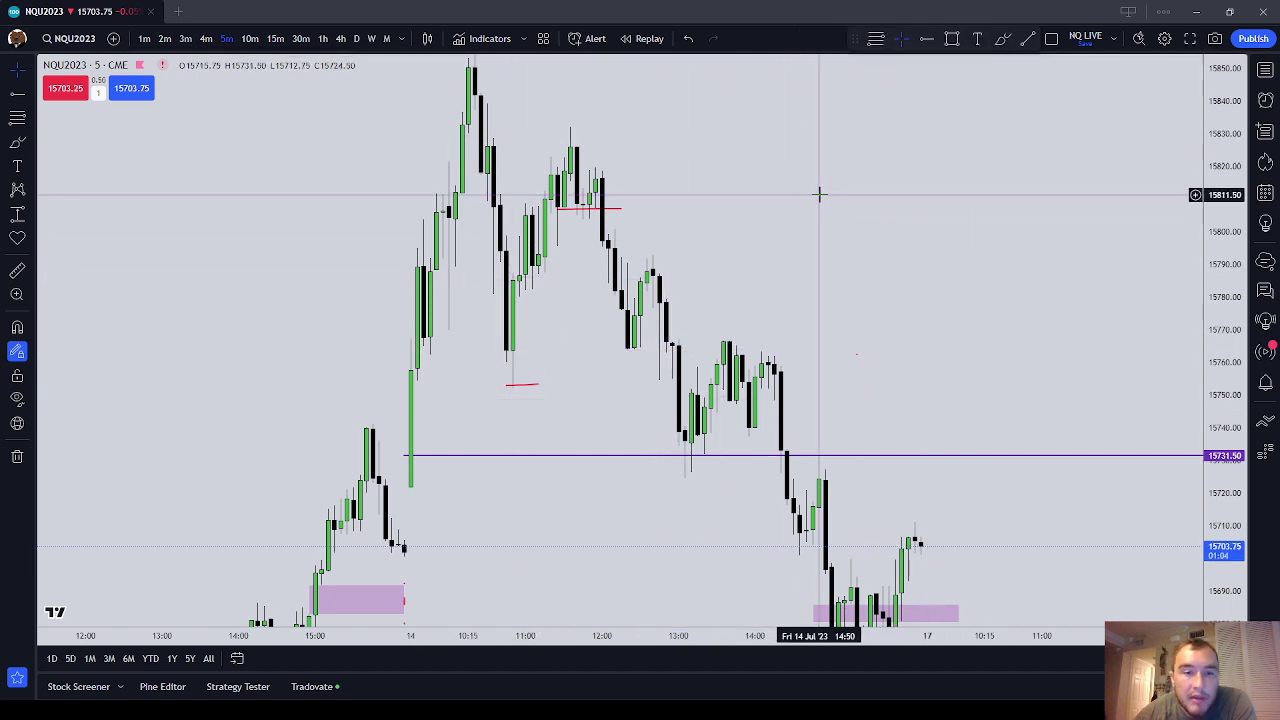
{"action": "left_click", "coordinate": [162, 686]}
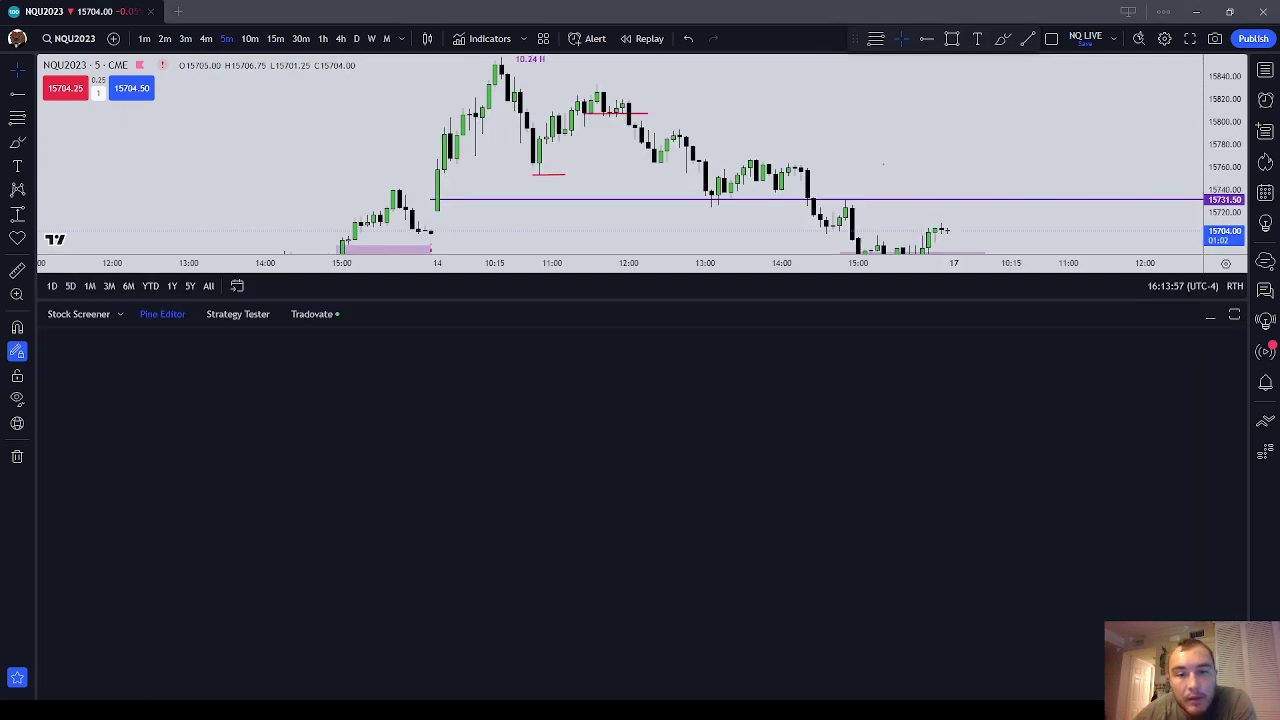
{"action": "left_click", "coordinate": [314, 314]}
{"action": "left_click", "coordinate": [1210, 315]}
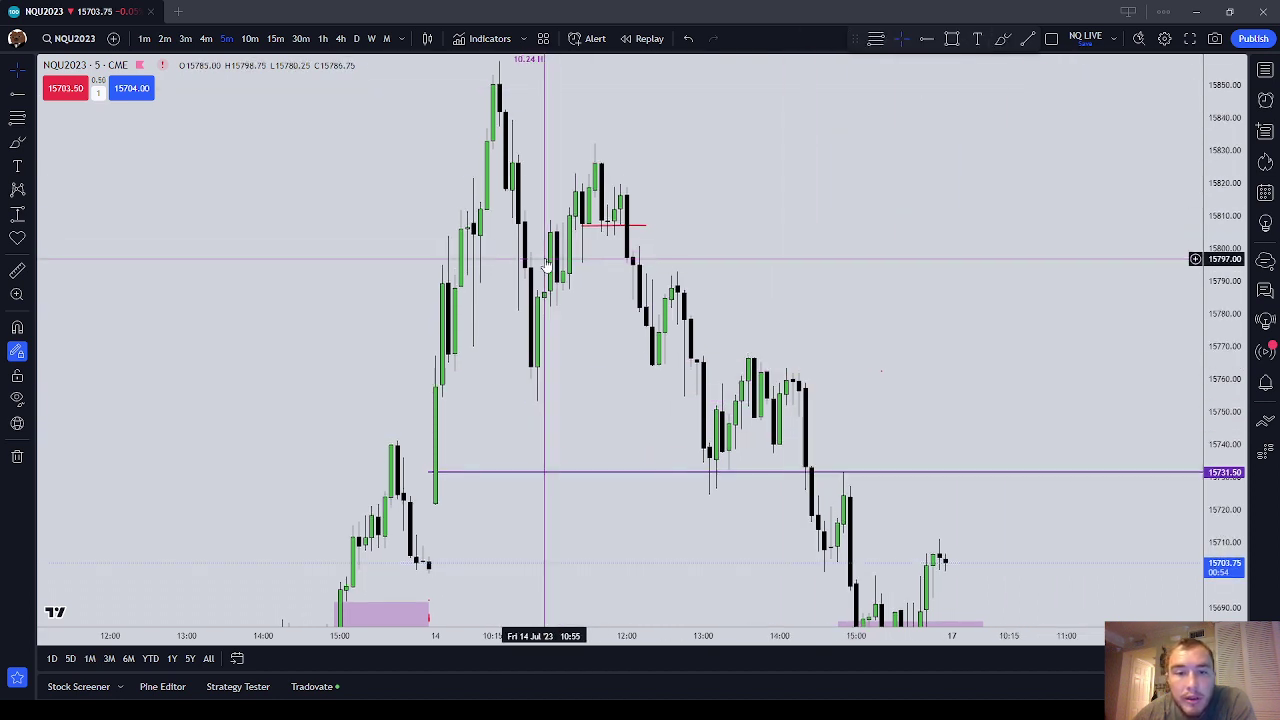
Delete the remaining red line at about 15807 beneath the 11:35 high
{"action": "left_click", "coordinate": [633, 226]}
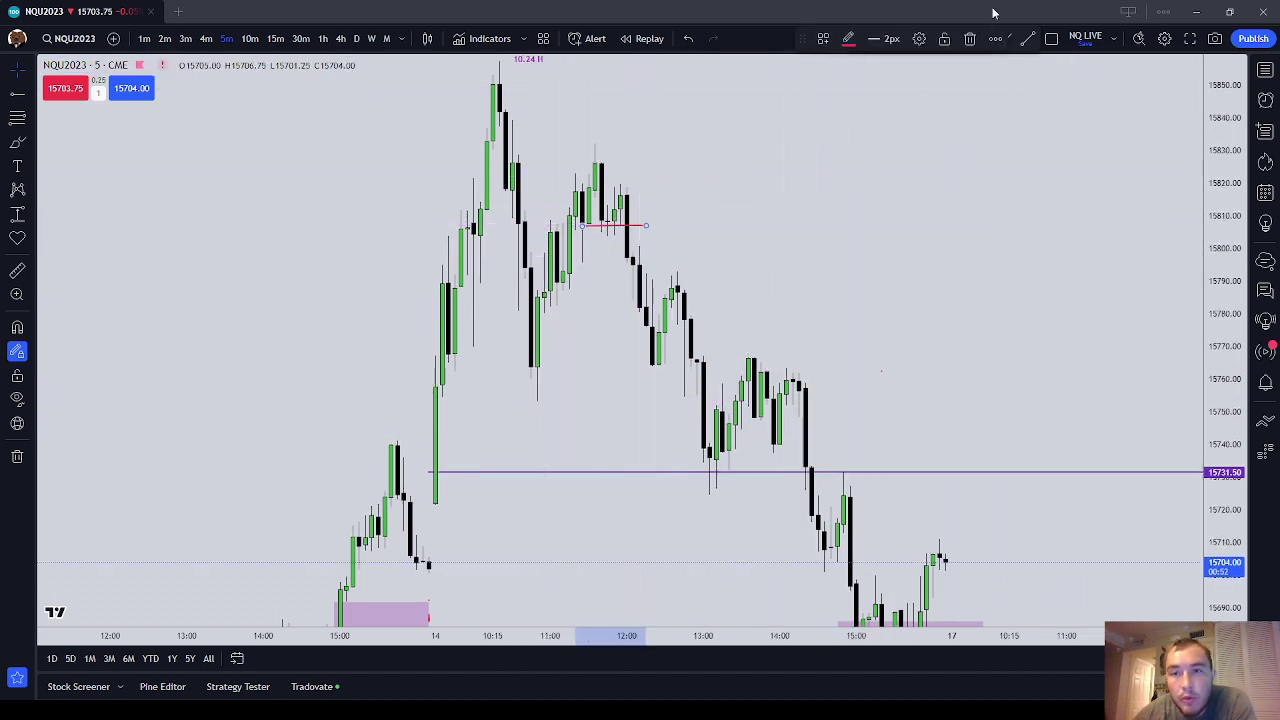
{"action": "left_click", "coordinate": [971, 39]}
Delete the short red mark at the end of the 13 July purple zone near 15687
{"action": "left_click_drag", "start_coordinate": [605, 603], "coordinate": [777, 489]}
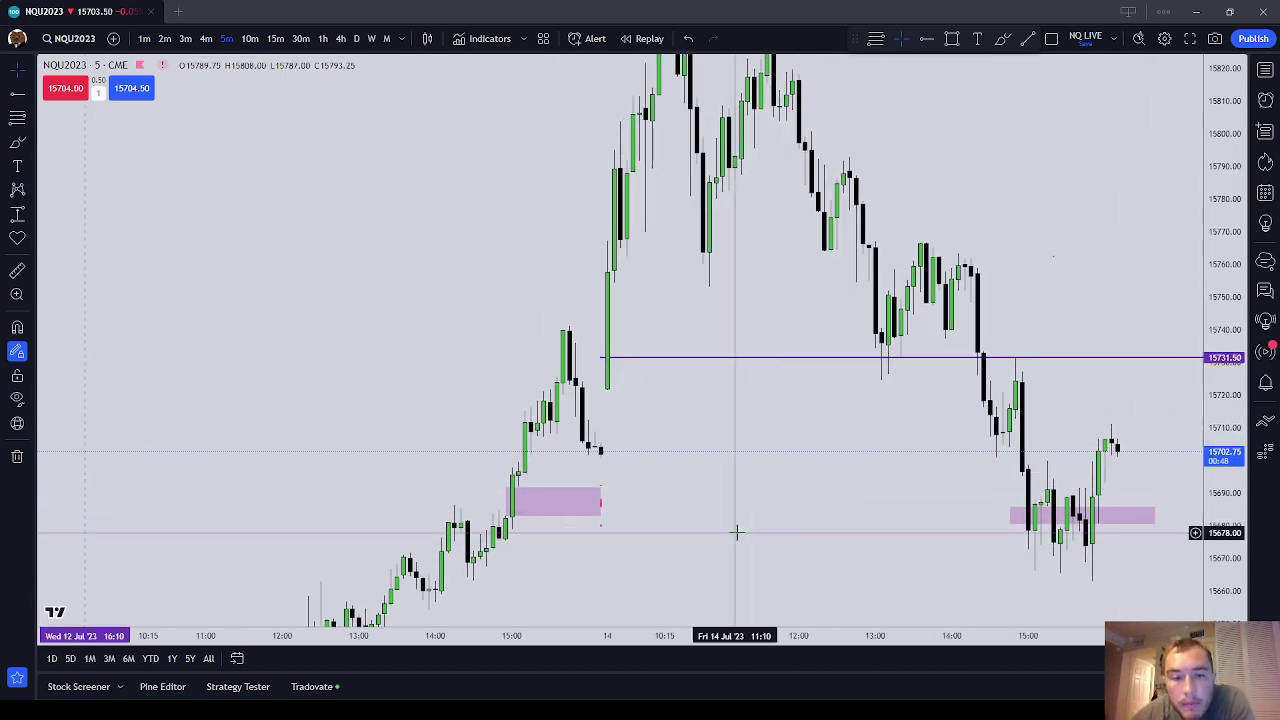
{"action": "left_click_drag", "start_coordinate": [737, 531], "coordinate": [911, 317]}
{"action": "scroll", "coordinate": [820, 349], "scroll_direction": "down", "scroll_amount": 1}
{"action": "left_click_drag", "start_coordinate": [871, 382], "coordinate": [792, 399]}
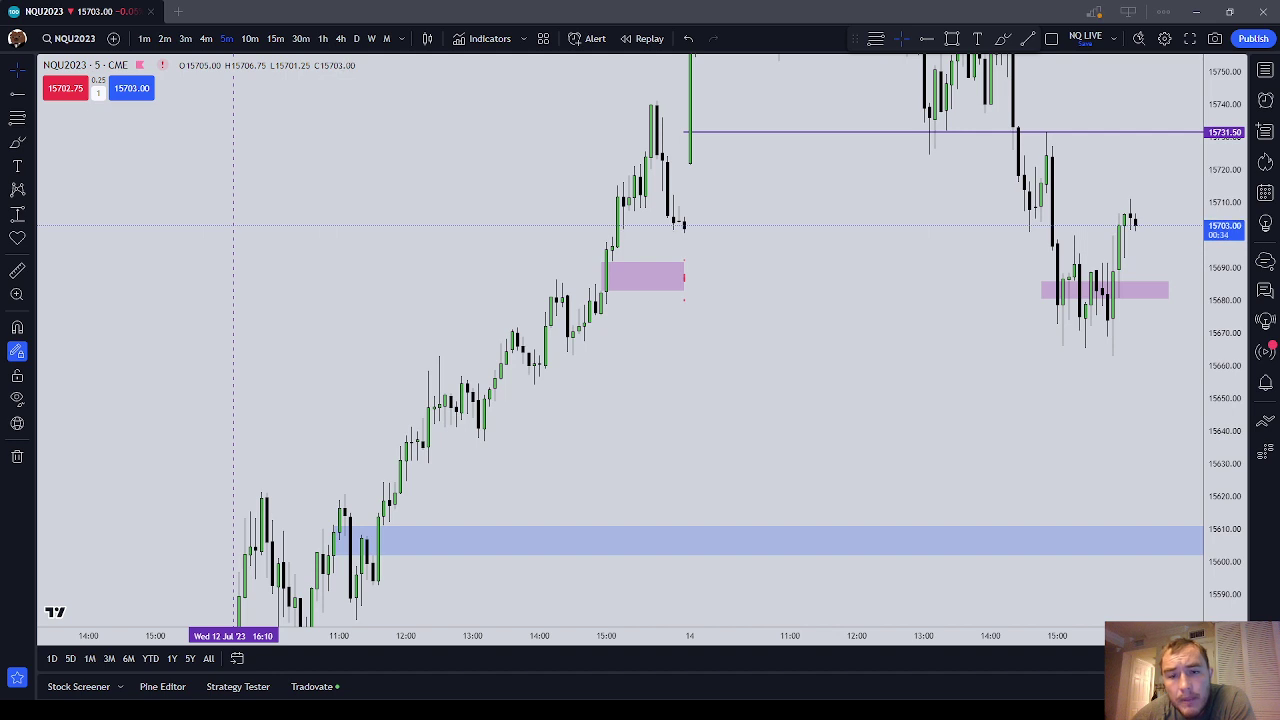
{"action": "left_click_drag", "start_coordinate": [646, 467], "coordinate": [651, 457]}
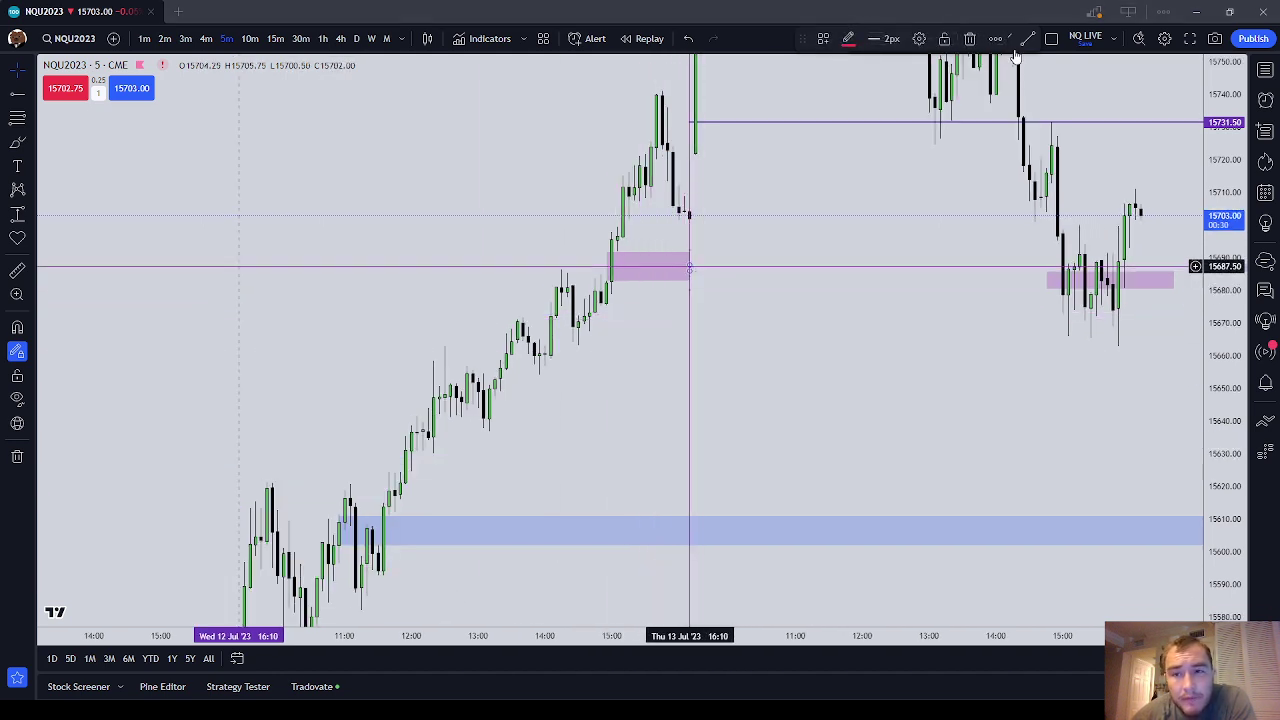
{"action": "left_click", "coordinate": [975, 38]}
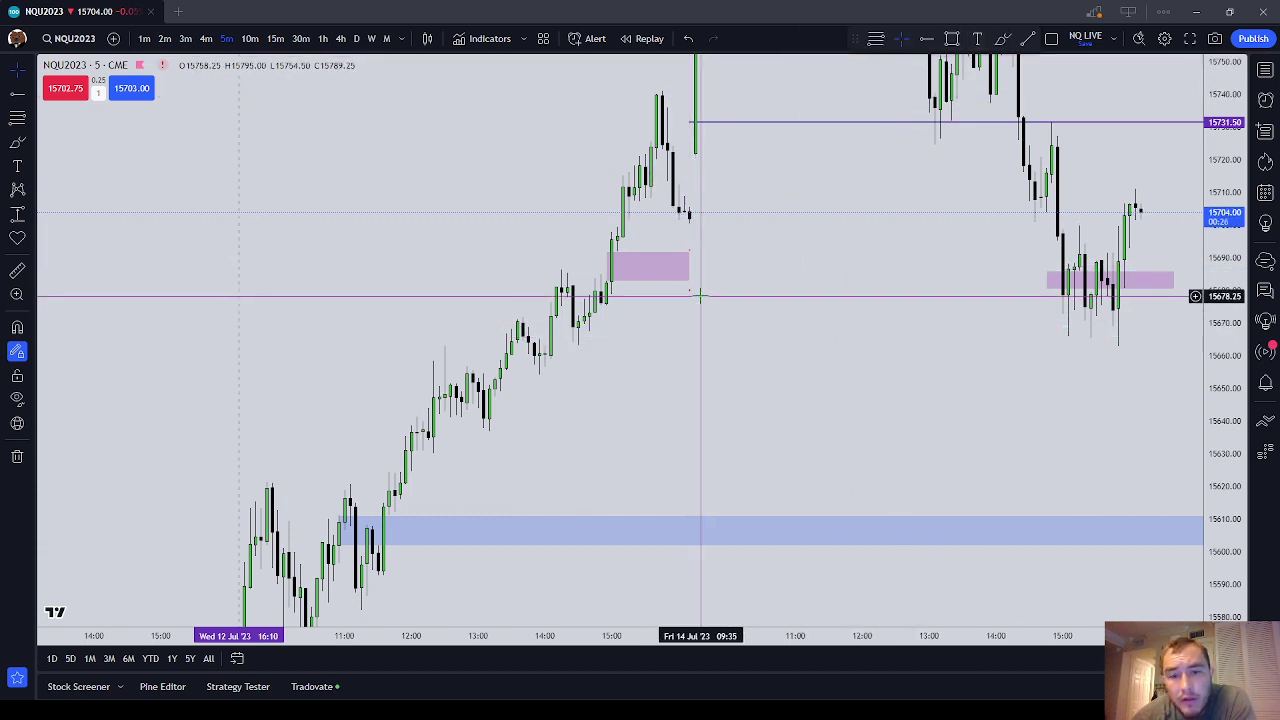
Delete the leftover red specks at the end of the 13 July purple zone
{"action": "left_click", "coordinate": [689, 290]}
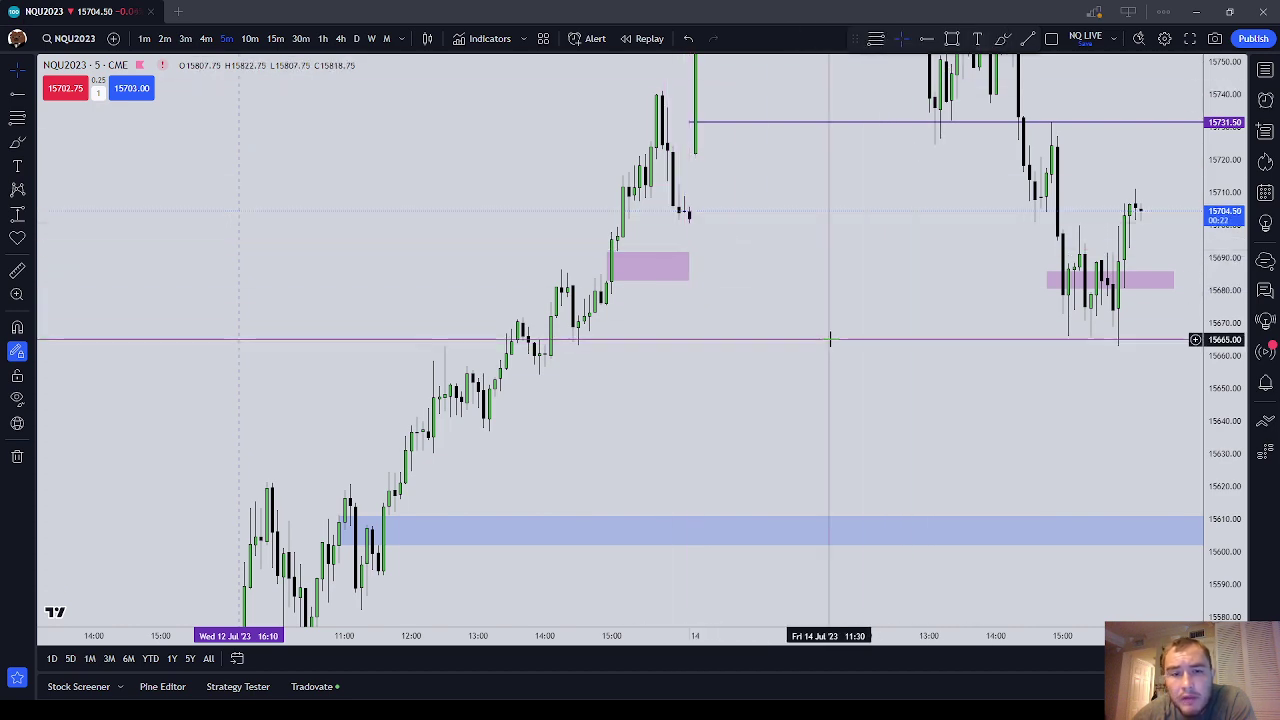
Draw two short red brush lines at about 15678 and 15673, bounding the gap just before the 13 July 15:00 rally
{"action": "left_click_drag", "start_coordinate": [835, 348], "coordinate": [872, 386]}
{"action": "scroll", "coordinate": [871, 385], "scroll_direction": "up", "scroll_amount": 1}
{"action": "left_click_drag", "start_coordinate": [672, 416], "coordinate": [787, 425]}
{"action": "left_click_drag", "start_coordinate": [756, 357], "coordinate": [736, 379]}
{"action": "left_click", "coordinate": [14, 141]}
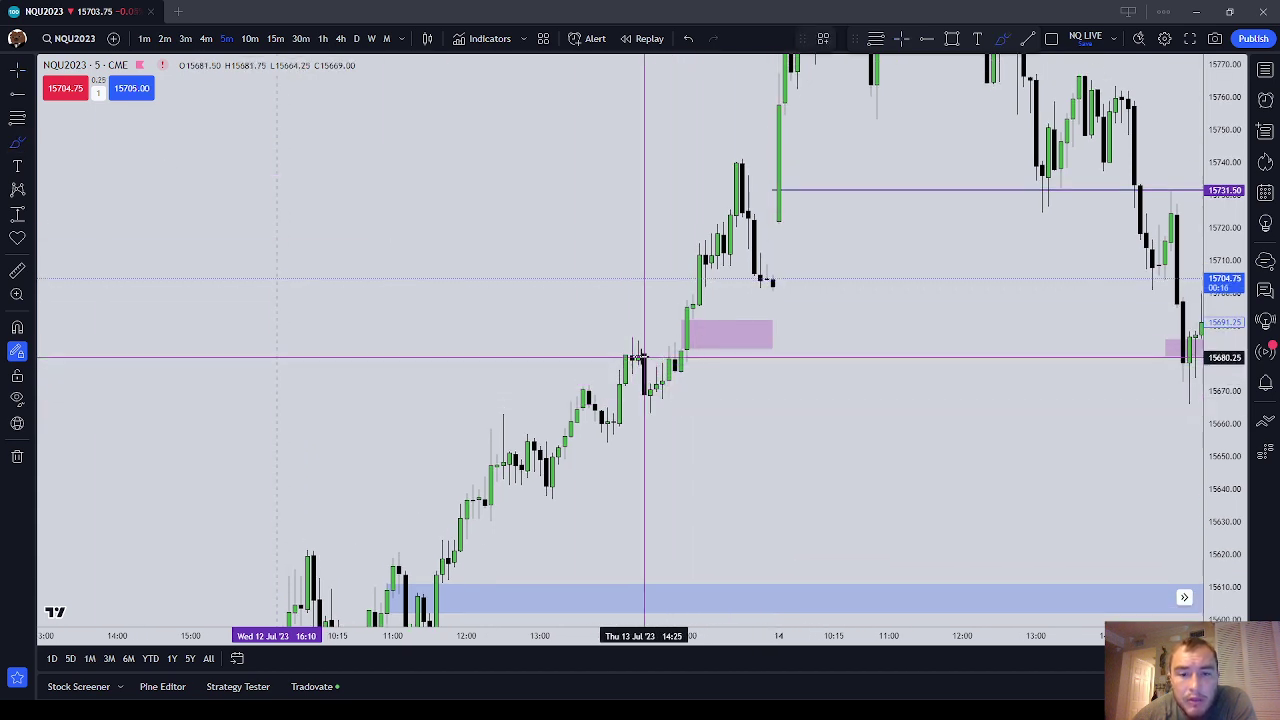
{"action": "left_click", "coordinate": [632, 368]}
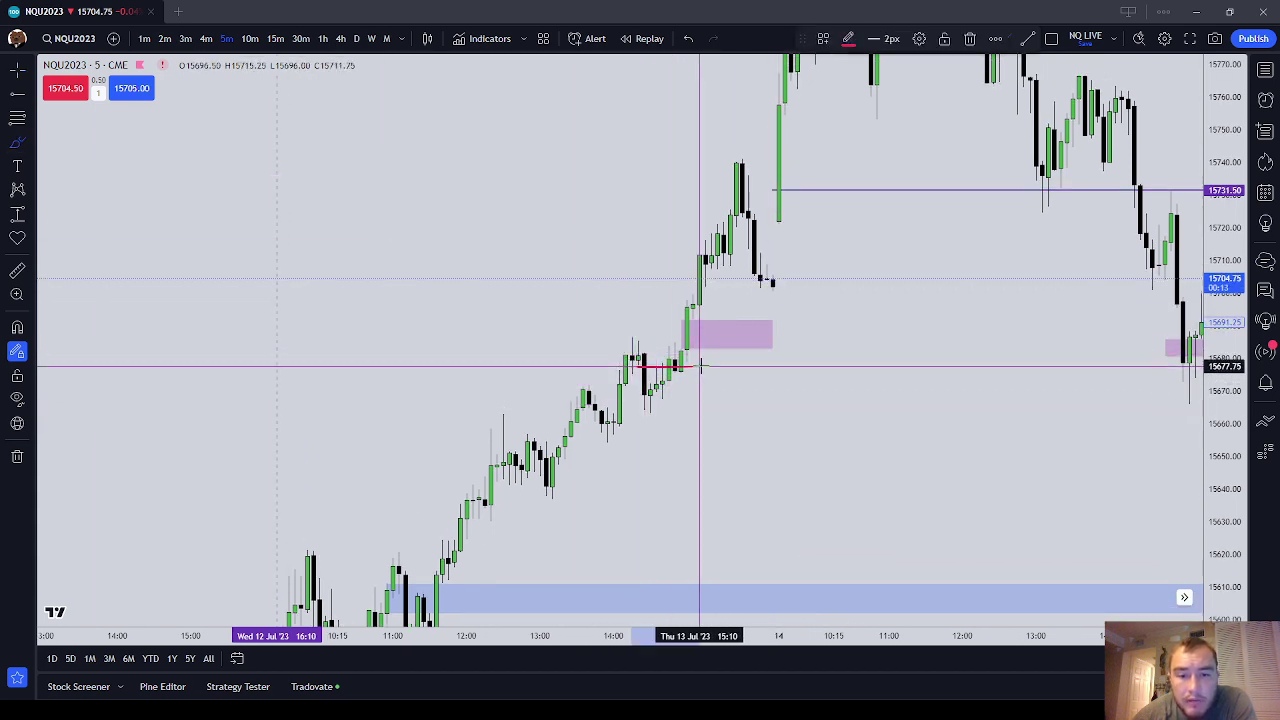
{"action": "left_click_drag", "start_coordinate": [628, 381], "coordinate": [716, 381]}
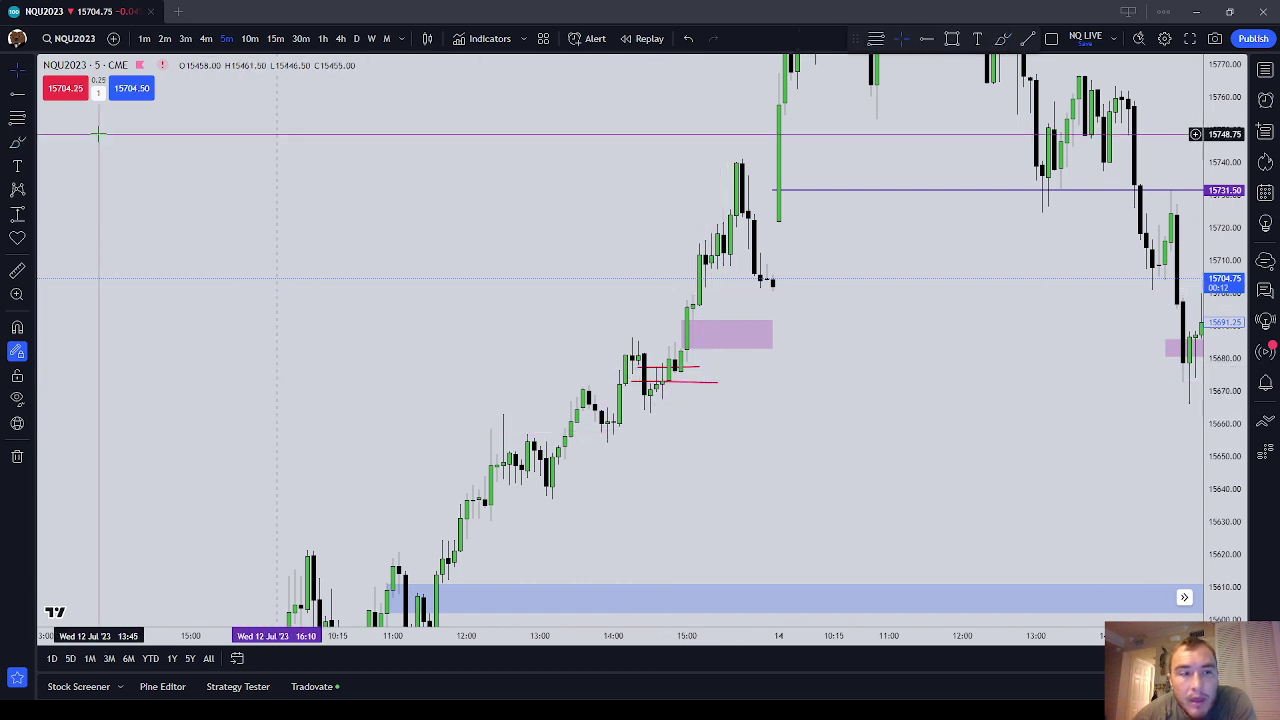
Draw a small red arrow with the brush, pointing at the gap between the two red lines
{"action": "left_click", "coordinate": [29, 146]}
{"action": "left_click", "coordinate": [80, 168]}
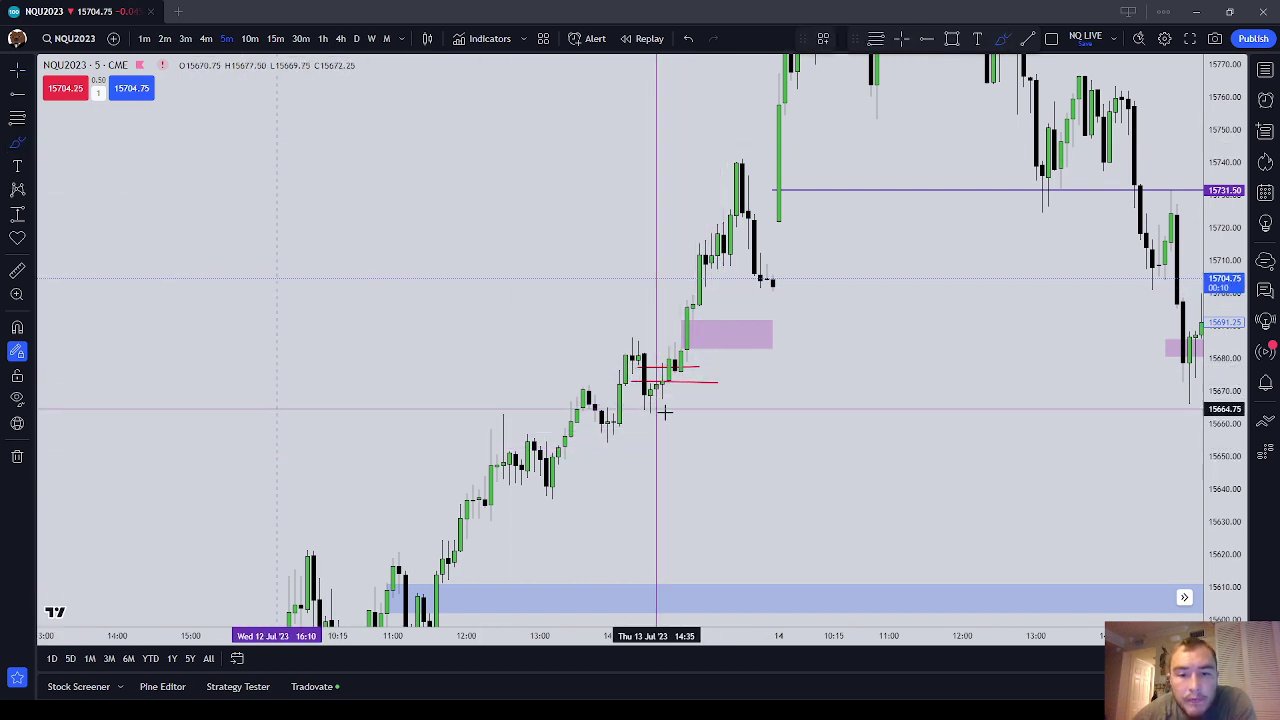
{"action": "mouse_move", "coordinate": [686, 377]}
{"action": "left_mouse_down"}
{"action": "mouse_move", "coordinate": [663, 369]}
{"action": "mouse_move", "coordinate": [711, 368]}
{"action": "left_mouse_up"}
{"action": "left_click", "coordinate": [969, 38]}
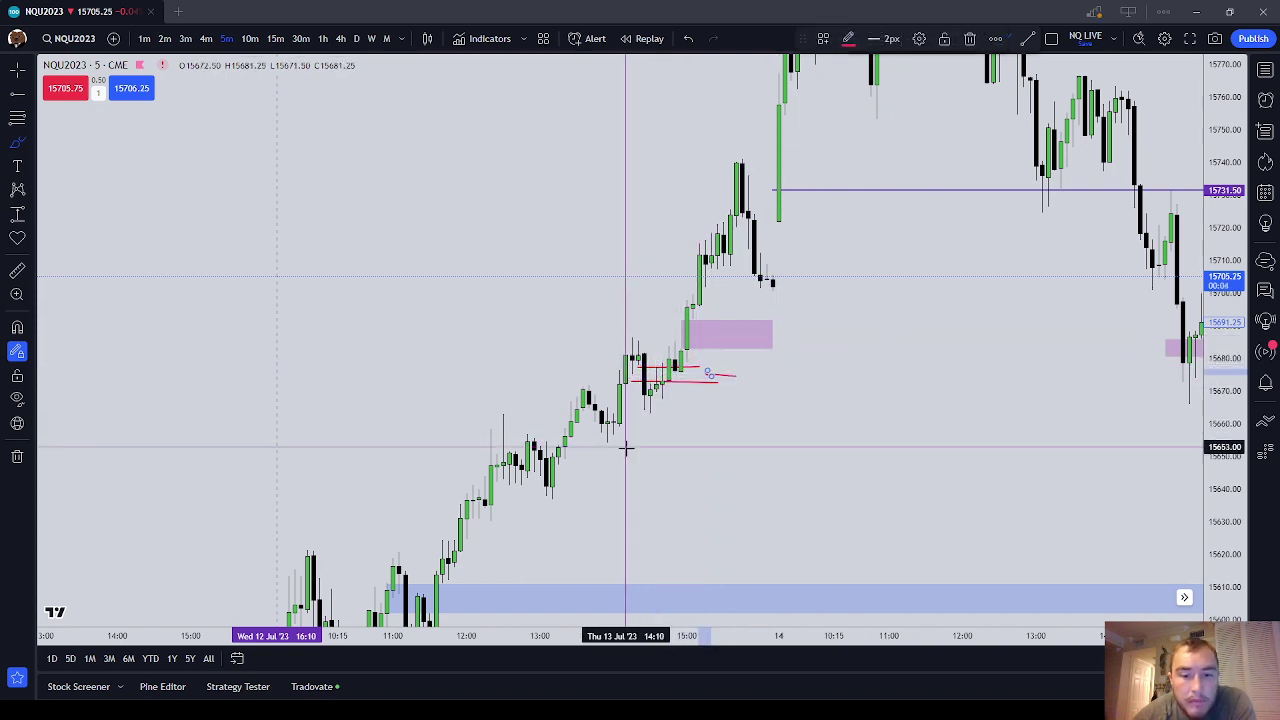
Mark the 13 July rally with red lines at about 15653 and 15682 and a rising red arrow beside it
{"action": "left_click_drag", "start_coordinate": [608, 445], "coordinate": [686, 445]}
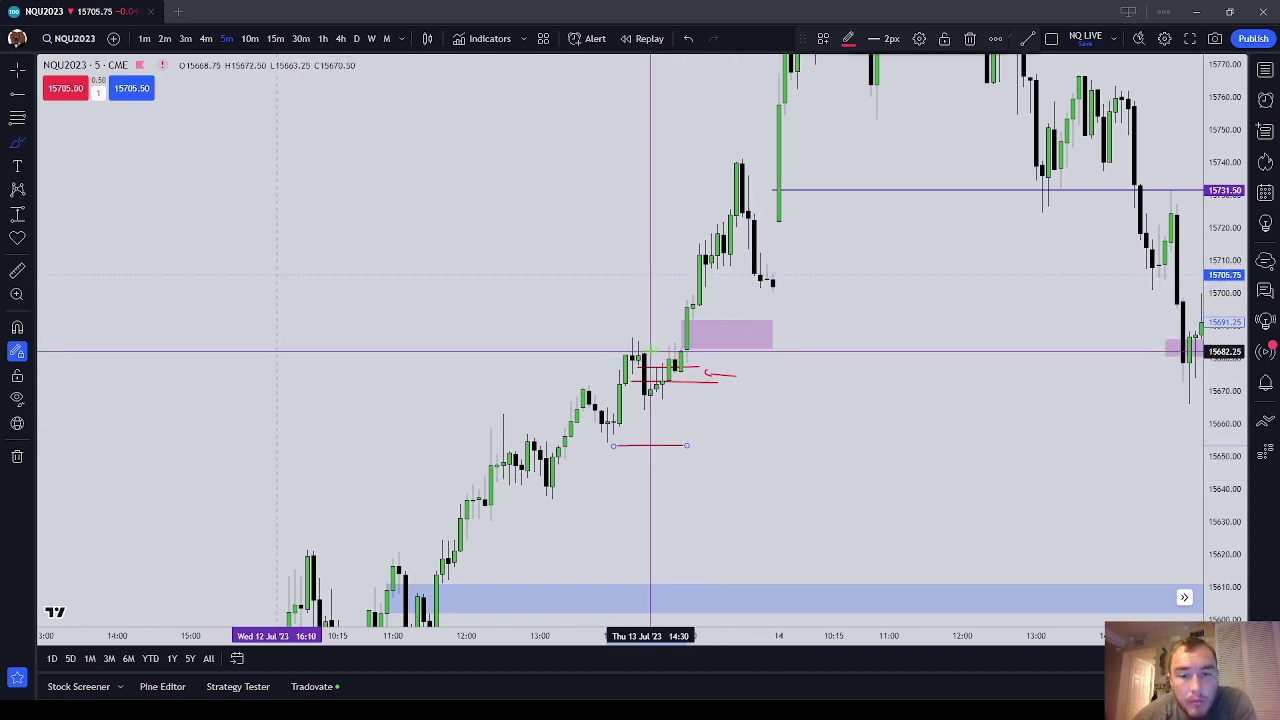
{"action": "left_click_drag", "start_coordinate": [656, 352], "coordinate": [723, 351]}
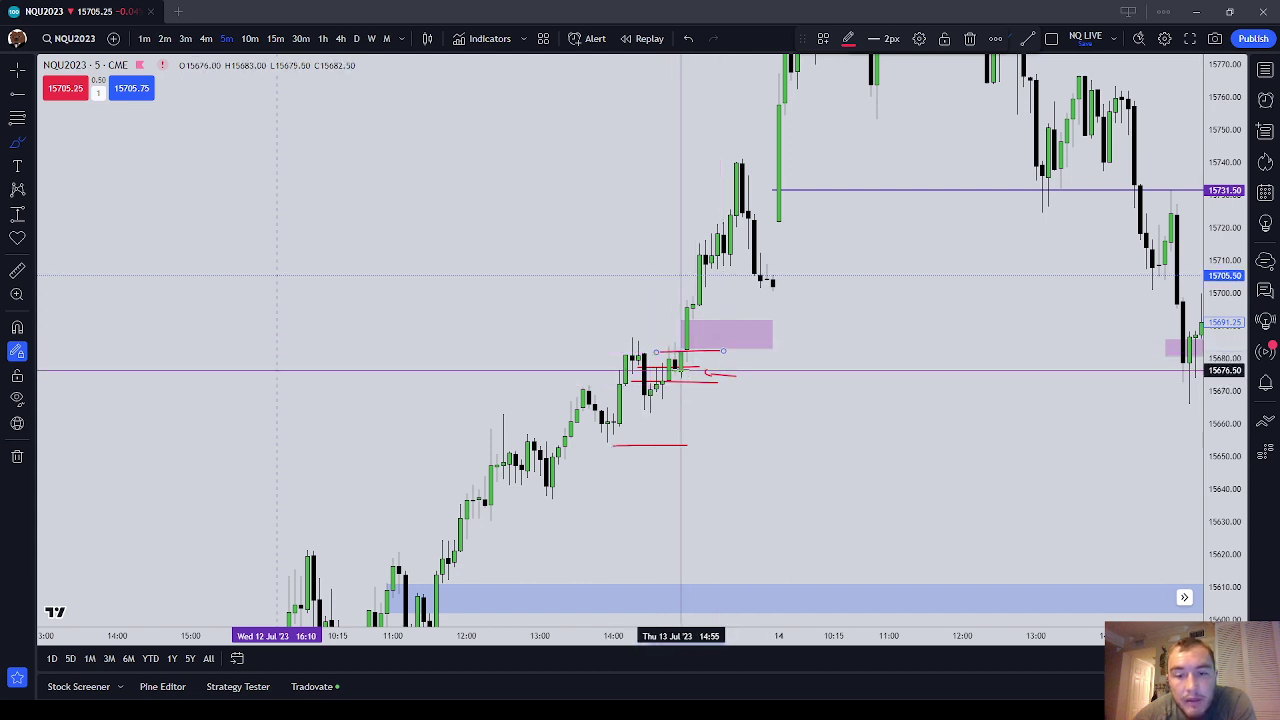
{"action": "mouse_move", "coordinate": [586, 332]}
{"action": "left_mouse_down"}
{"action": "mouse_move", "coordinate": [680, 224]}
{"action": "mouse_move", "coordinate": [681, 238]}
{"action": "left_mouse_up"}
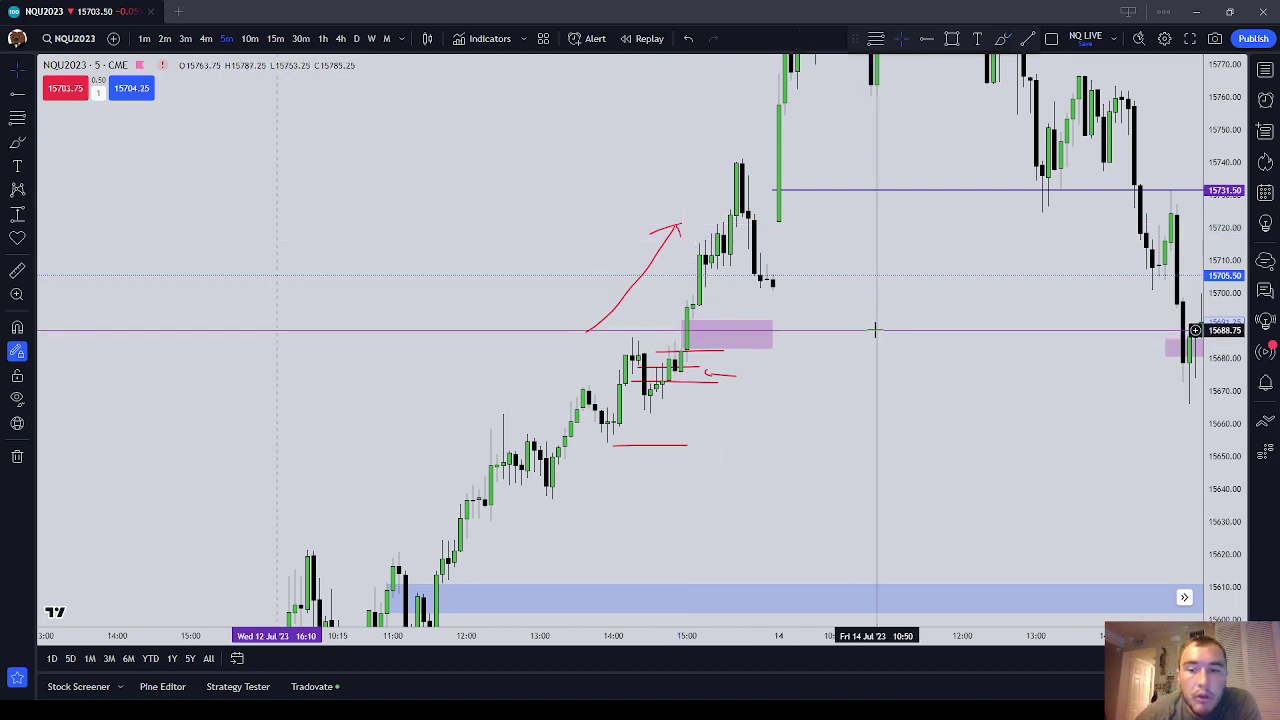
Draw short red brush lines beneath the three successive 14 July afternoon lows at about 15722, 15697 and 15660
{"action": "left_click_drag", "start_coordinate": [972, 347], "coordinate": [744, 367]}
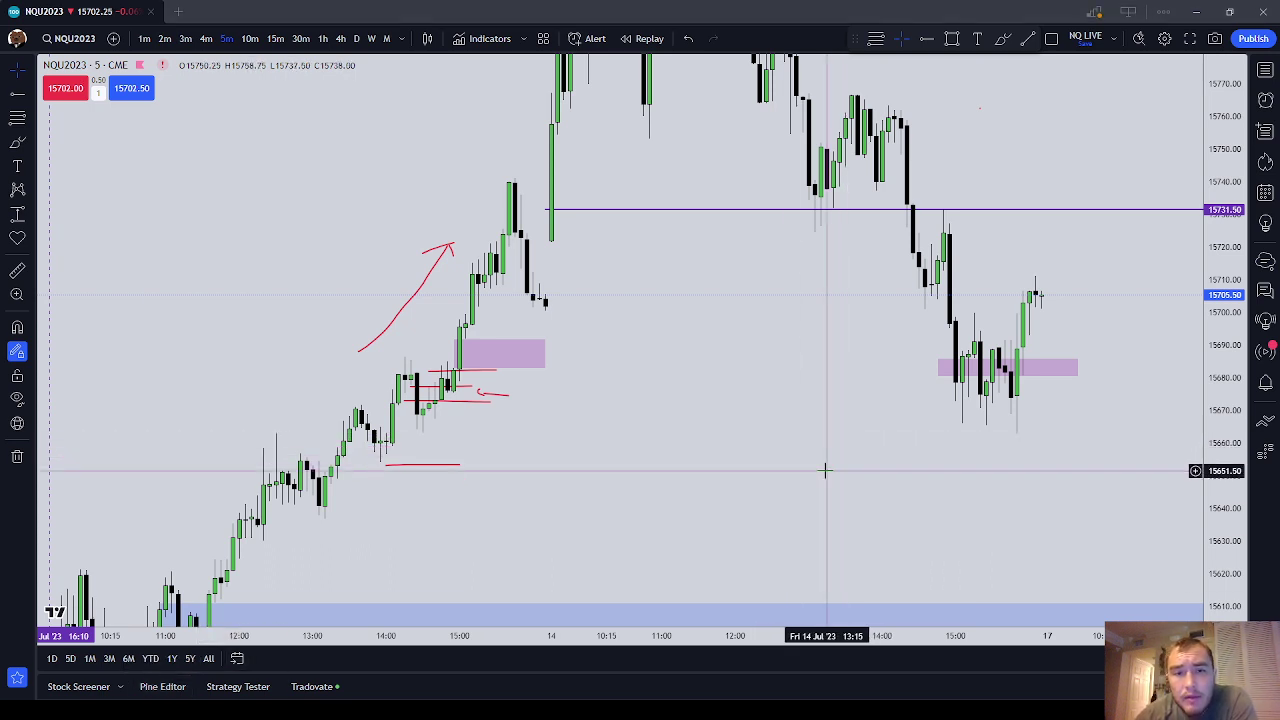
{"action": "left_click", "coordinate": [17, 142]}
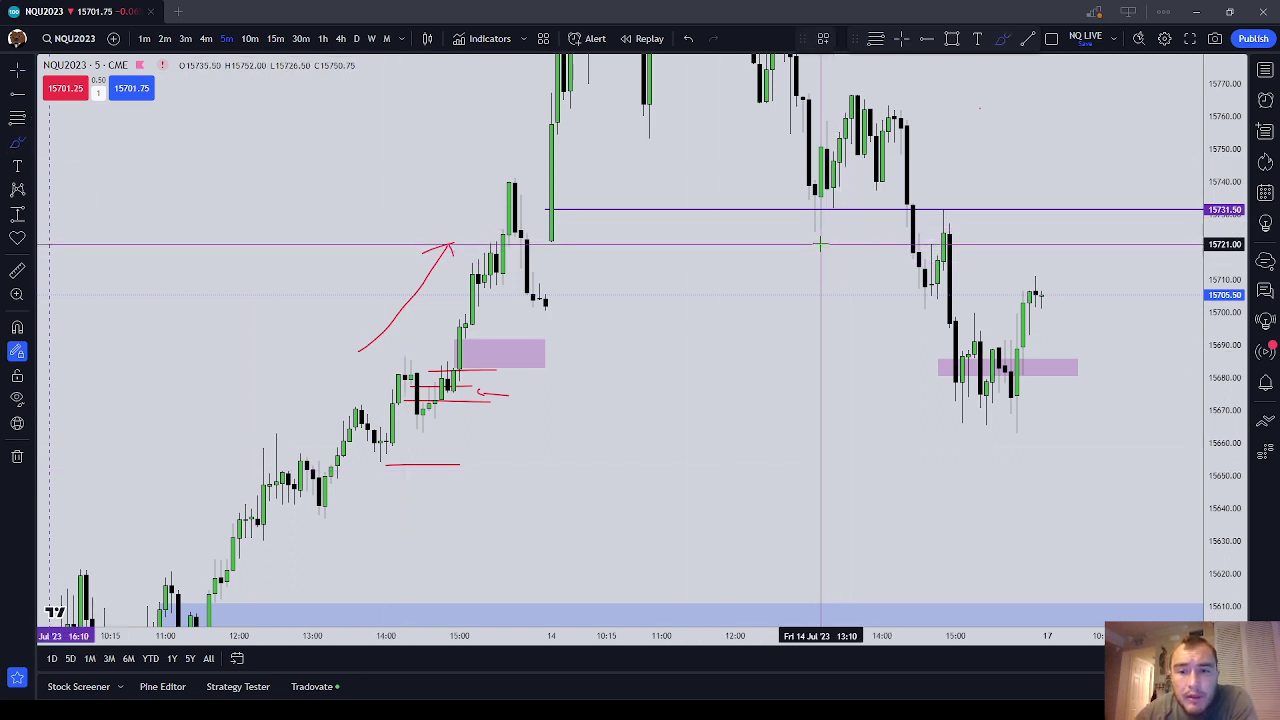
{"action": "left_click_drag", "start_coordinate": [830, 239], "coordinate": [882, 239]}
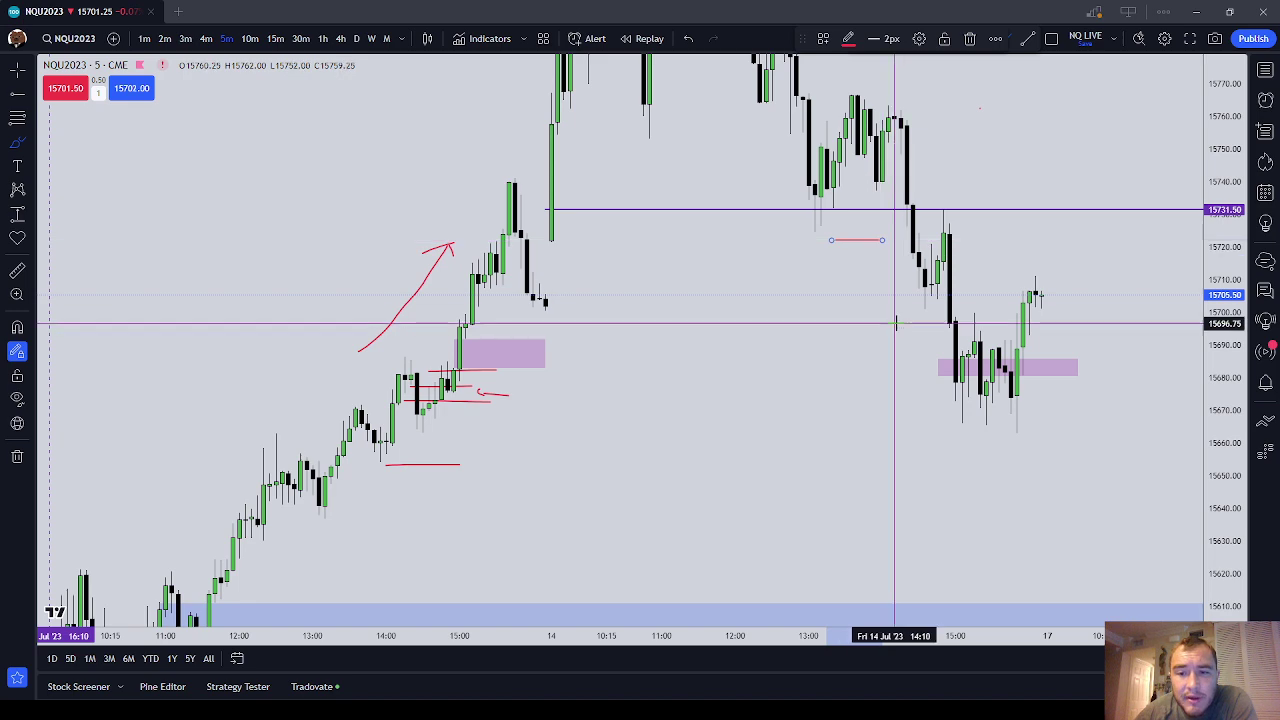
{"action": "left_click_drag", "start_coordinate": [900, 322], "coordinate": [936, 318]}
{"action": "left_click_drag", "start_coordinate": [948, 444], "coordinate": [1020, 444]}
Delete the three red lines beneath the 14 July afternoon lows
{"action": "left_click_drag", "start_coordinate": [831, 397], "coordinate": [649, 314]}
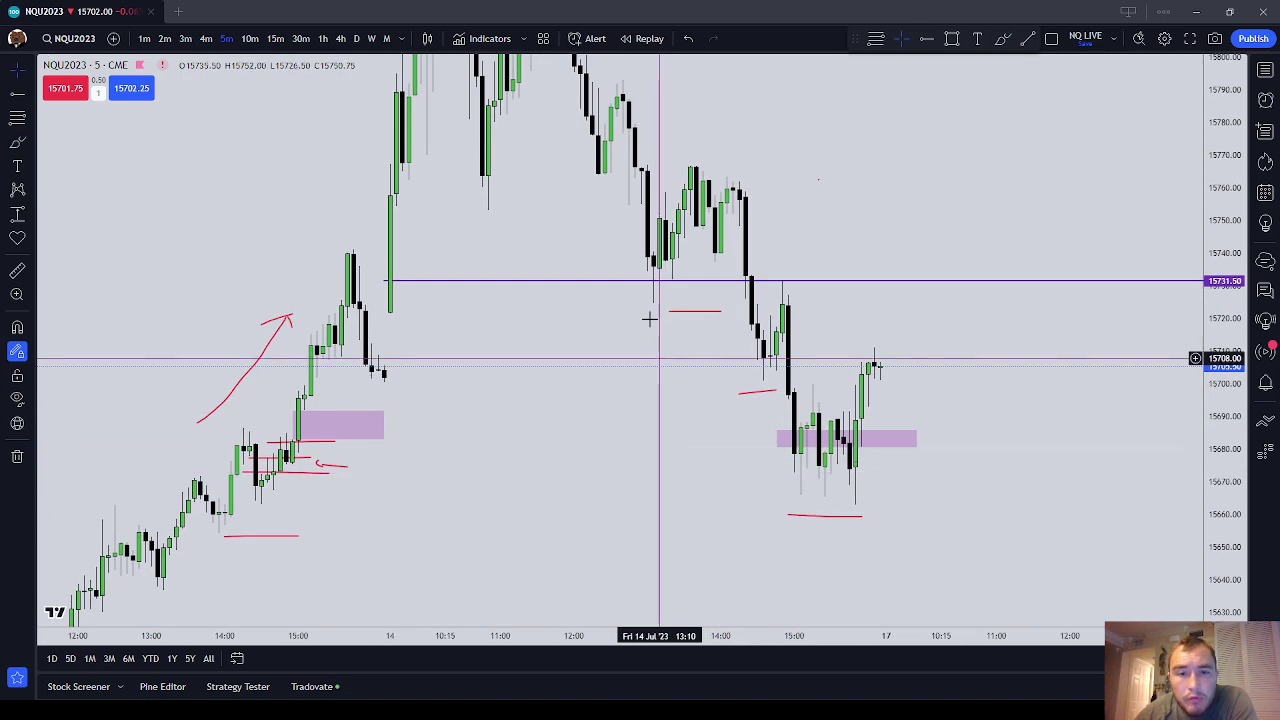
{"action": "left_click", "coordinate": [700, 342]}
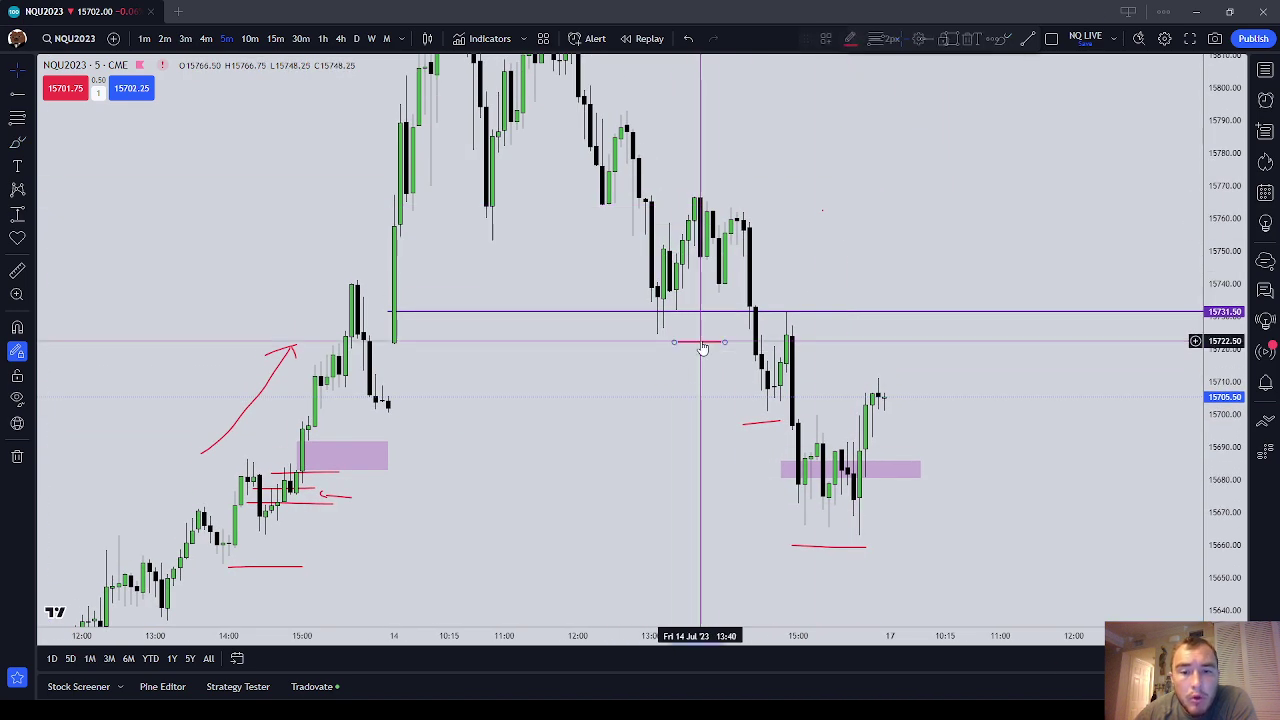
{"action": "left_click", "coordinate": [780, 423]}
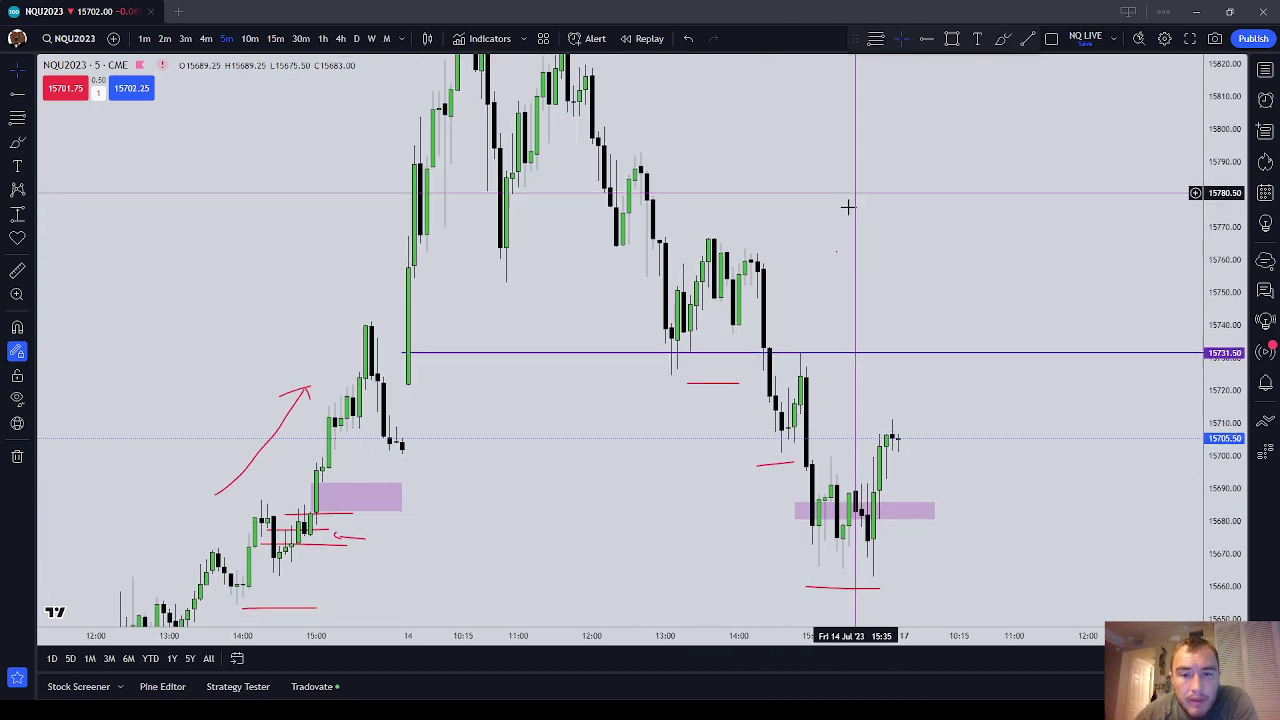
{"action": "left_click", "coordinate": [735, 386]}
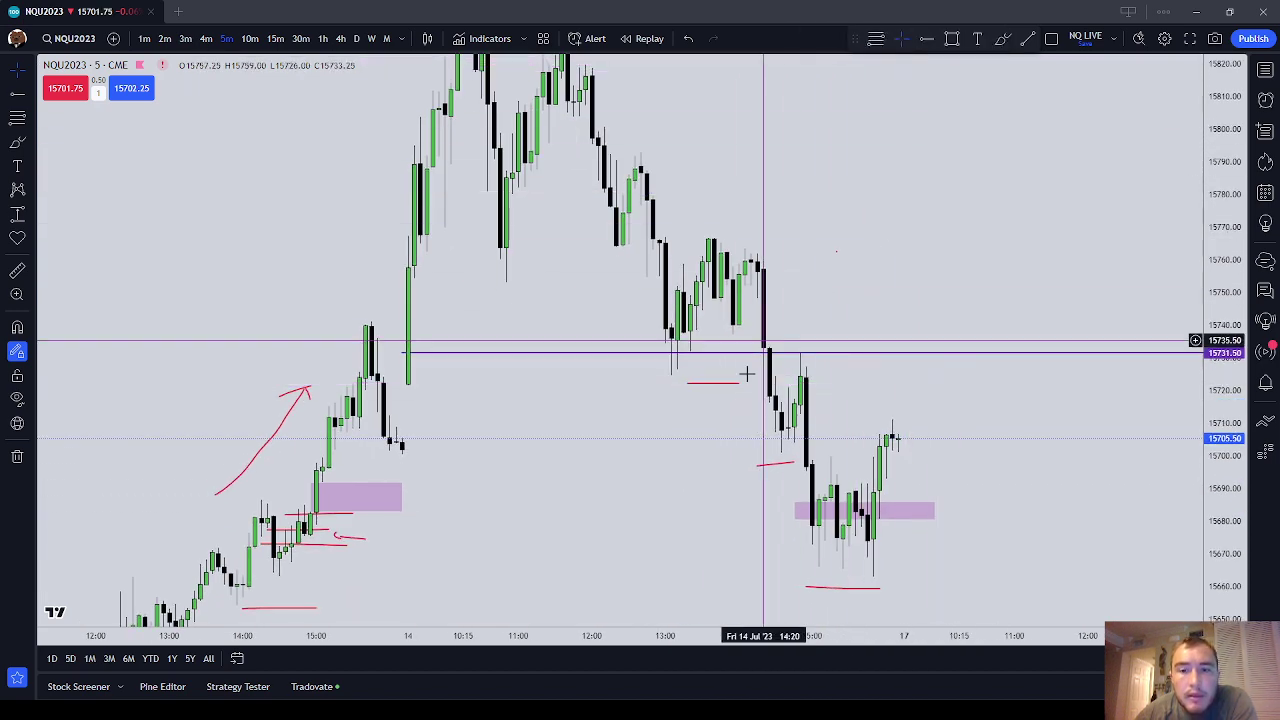
{"action": "left_click", "coordinate": [970, 40]}
{"action": "left_click_drag", "start_coordinate": [913, 250], "coordinate": [918, 206]}
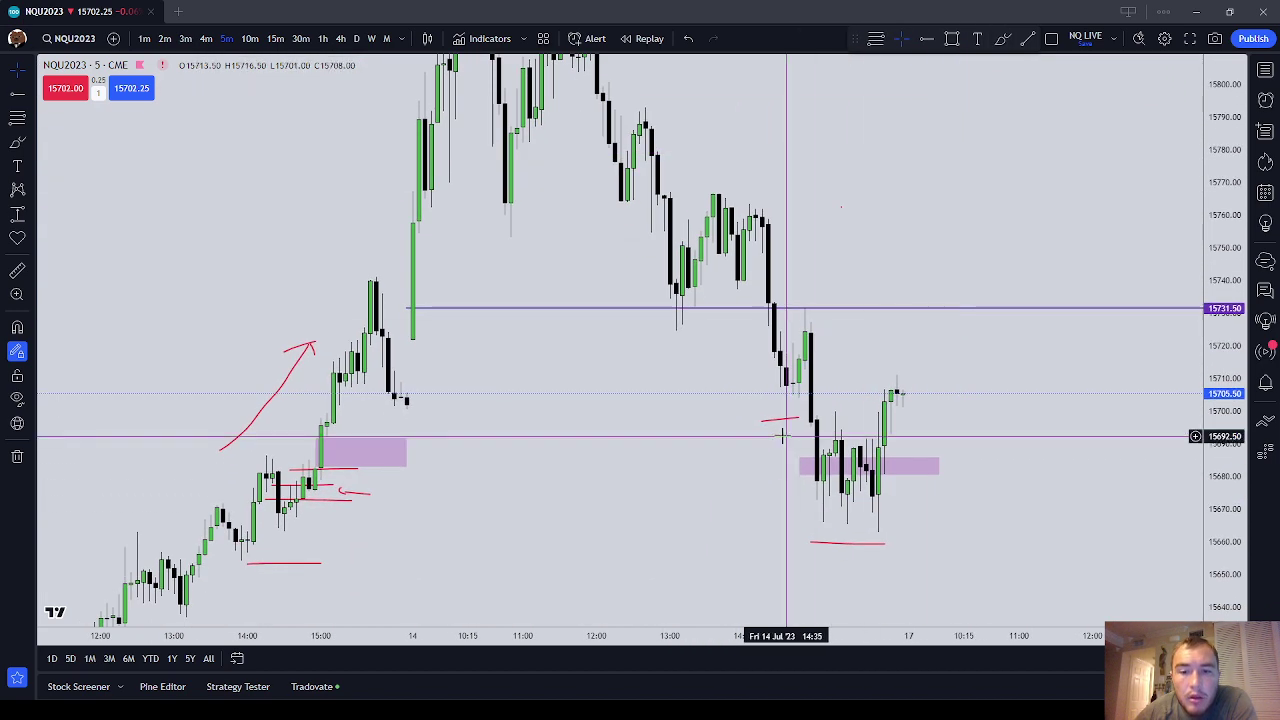
{"action": "left_click", "coordinate": [786, 420]}
{"action": "left_click", "coordinate": [969, 38]}
{"action": "left_click", "coordinate": [880, 543]}
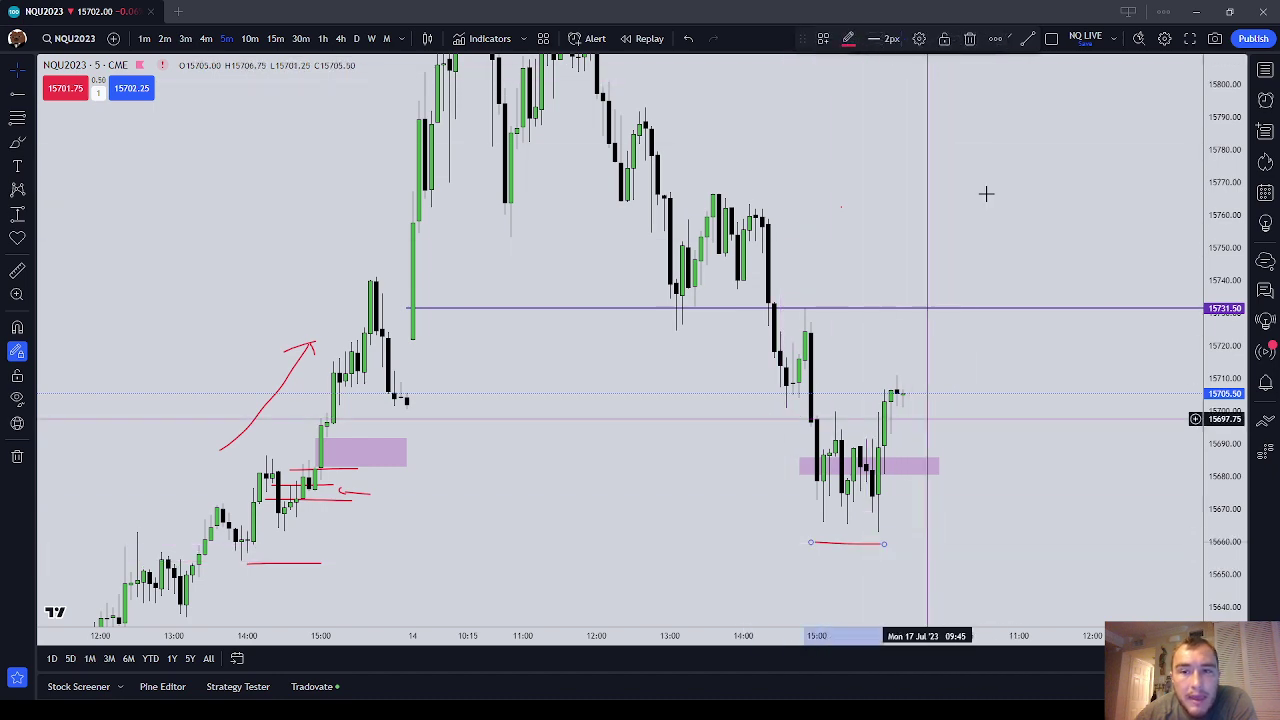
{"action": "left_click", "coordinate": [971, 41]}
Examine the price action from the 13 July rally back to the 12 July morning session
{"action": "left_click_drag", "start_coordinate": [449, 524], "coordinate": [791, 331]}
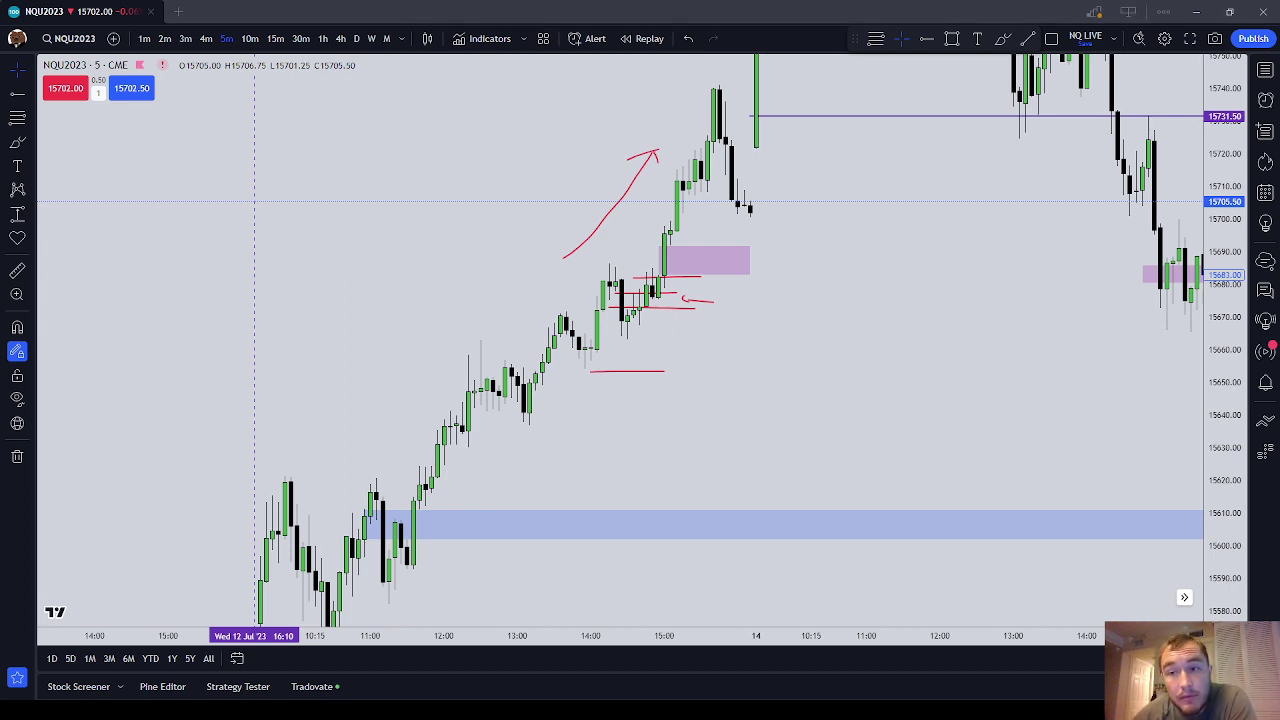
{"action": "left_click_drag", "start_coordinate": [534, 466], "coordinate": [815, 258]}
{"action": "left_click_drag", "start_coordinate": [545, 550], "coordinate": [666, 221]}
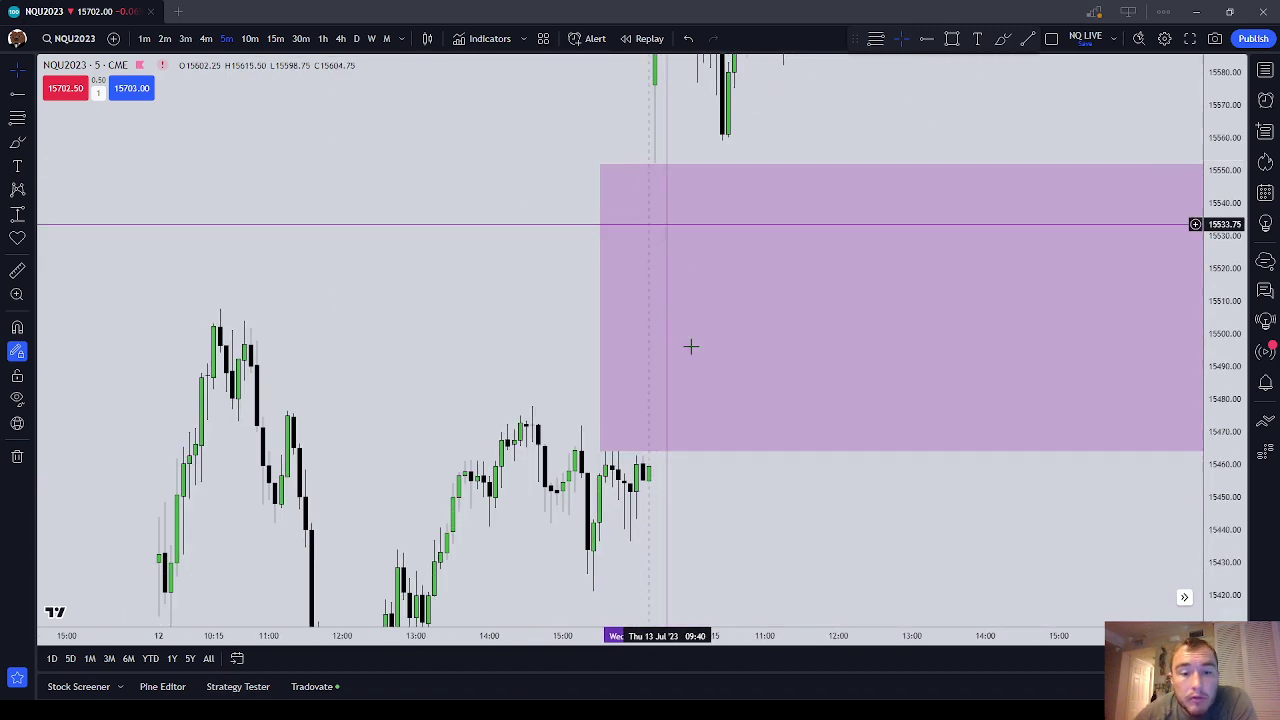
{"action": "left_click_drag", "start_coordinate": [707, 398], "coordinate": [867, 179]}
{"action": "scroll", "coordinate": [687, 436], "scroll_direction": "up", "scroll_amount": 3}
{"action": "left_click_drag", "start_coordinate": [651, 384], "coordinate": [993, 208]}
{"action": "left_click_drag", "start_coordinate": [799, 381], "coordinate": [834, 451]}
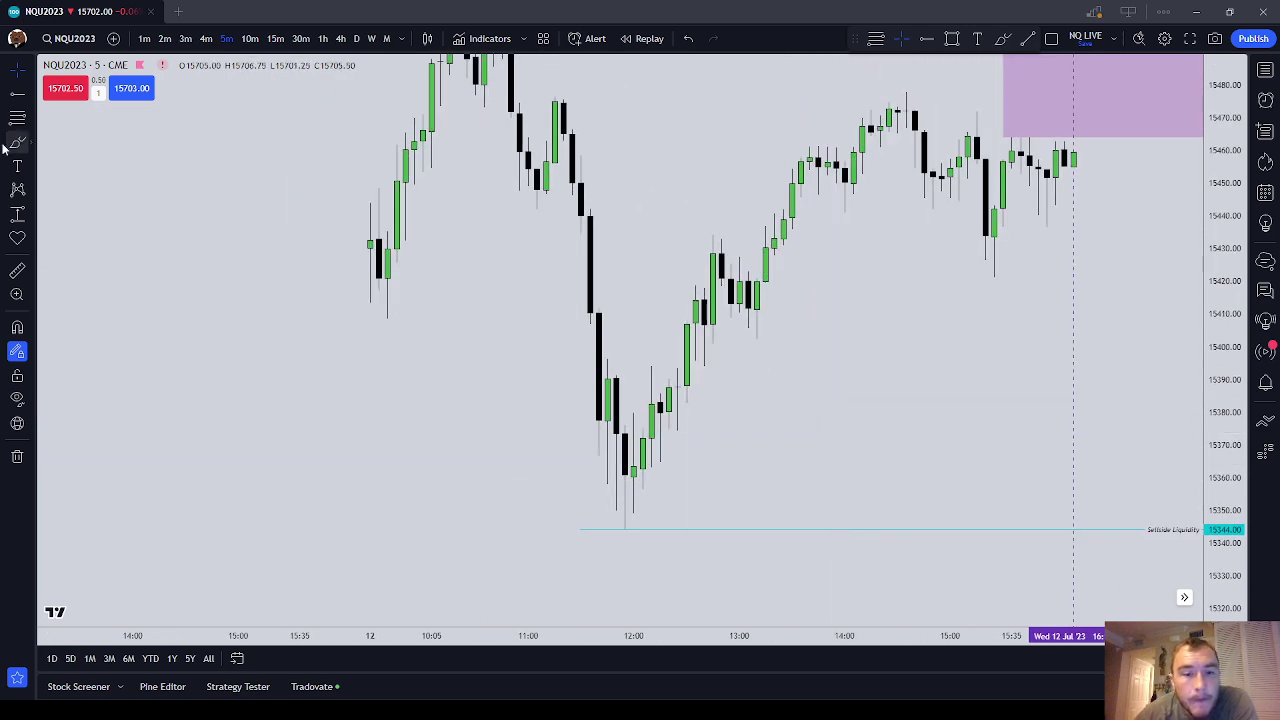
{"action": "left_click_drag", "start_coordinate": [662, 218], "coordinate": [748, 403]}
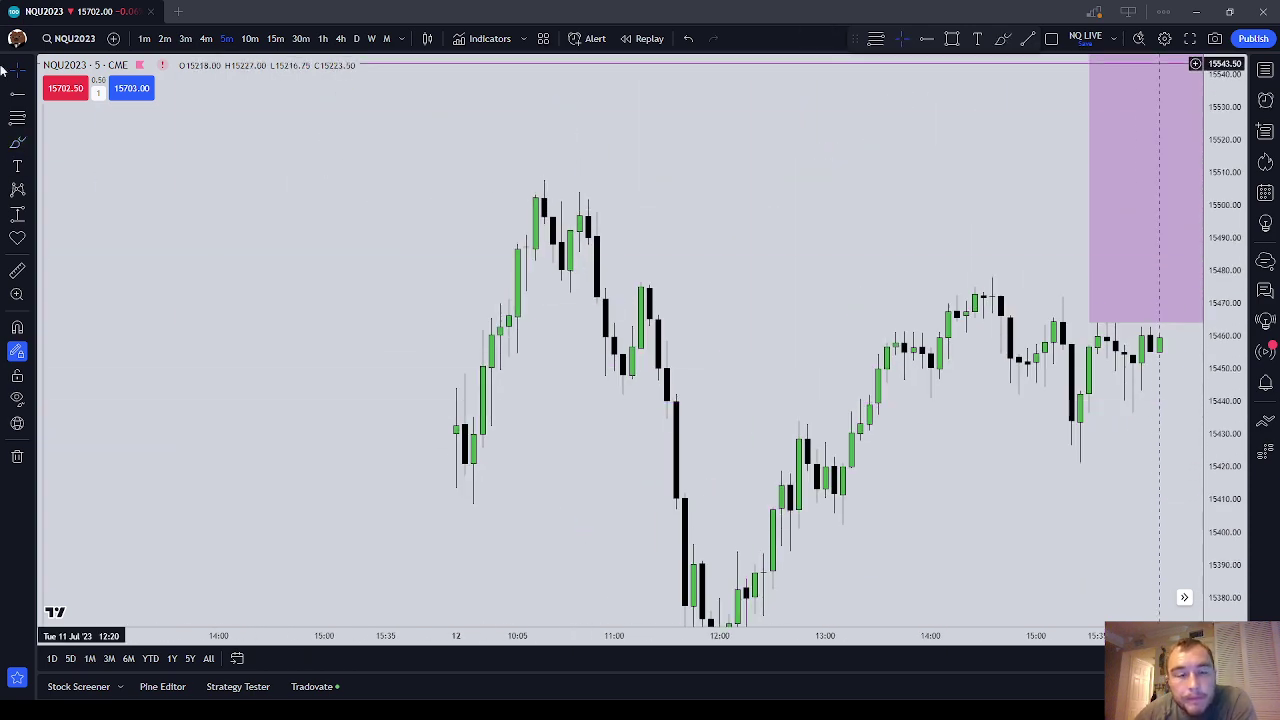
{"action": "left_click", "coordinate": [17, 141]}
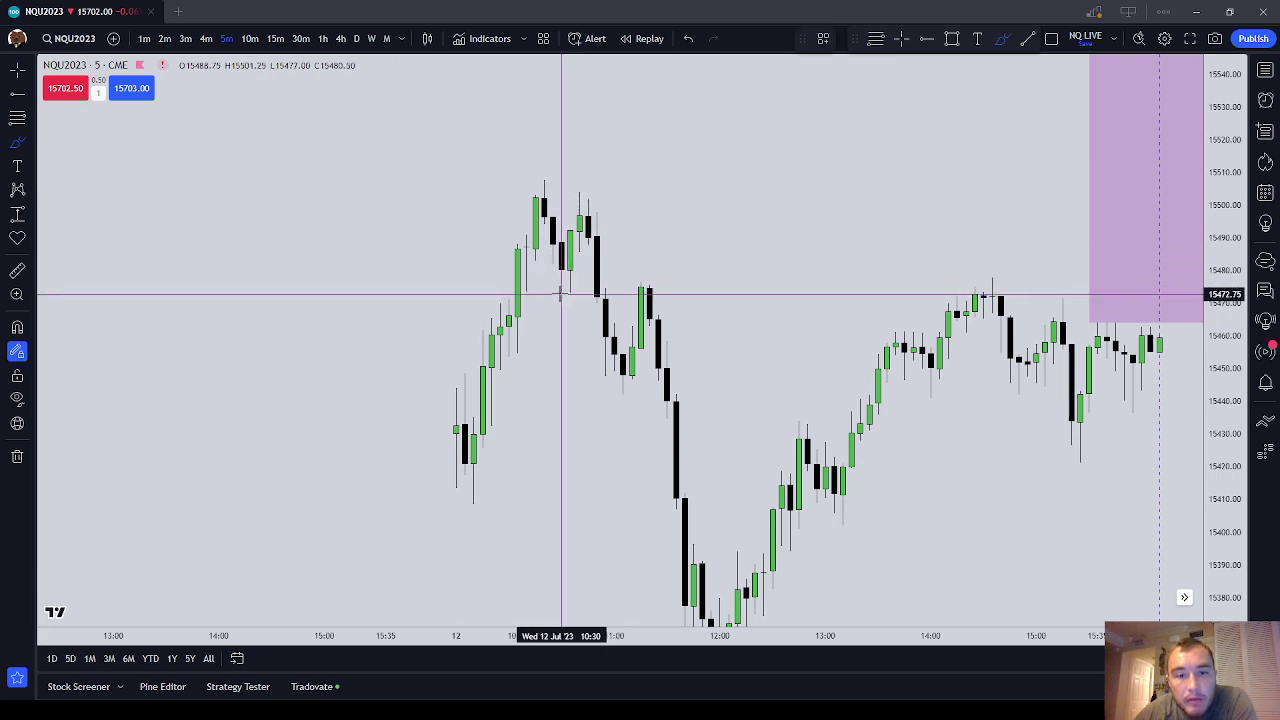
{"action": "left_click_drag", "start_coordinate": [565, 294], "coordinate": [597, 294]}
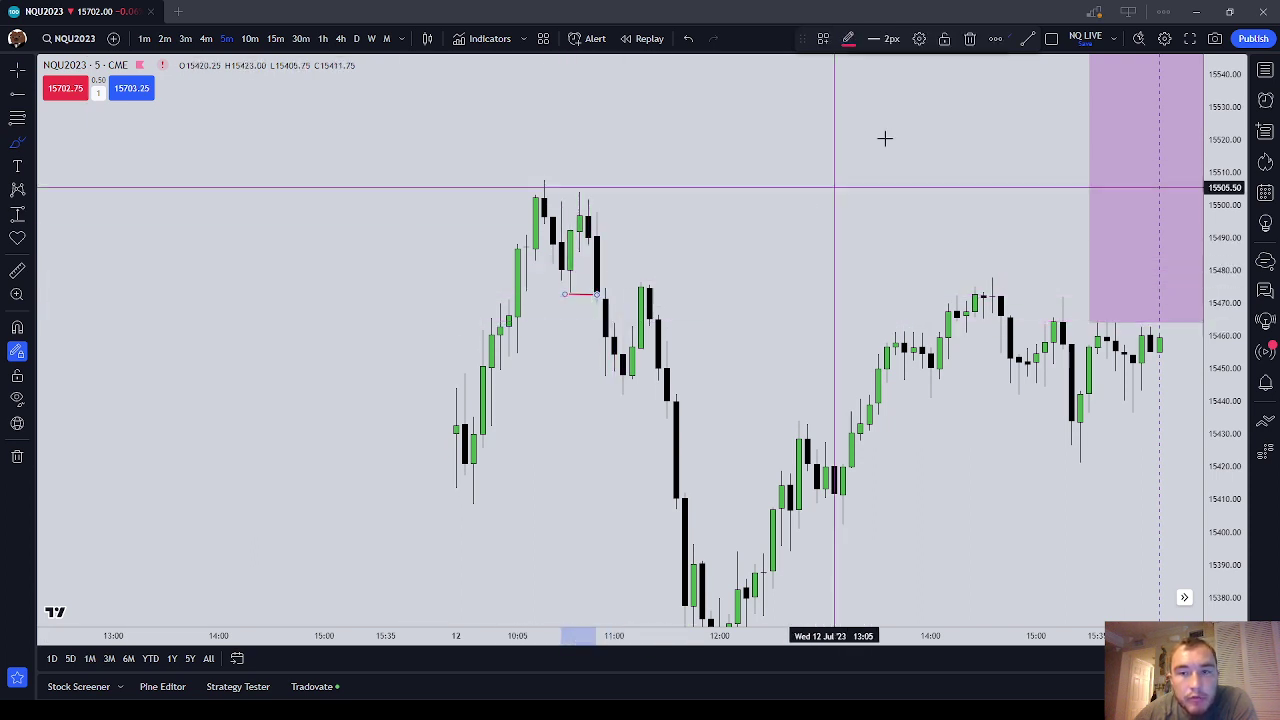
{"action": "left_click", "coordinate": [966, 40]}
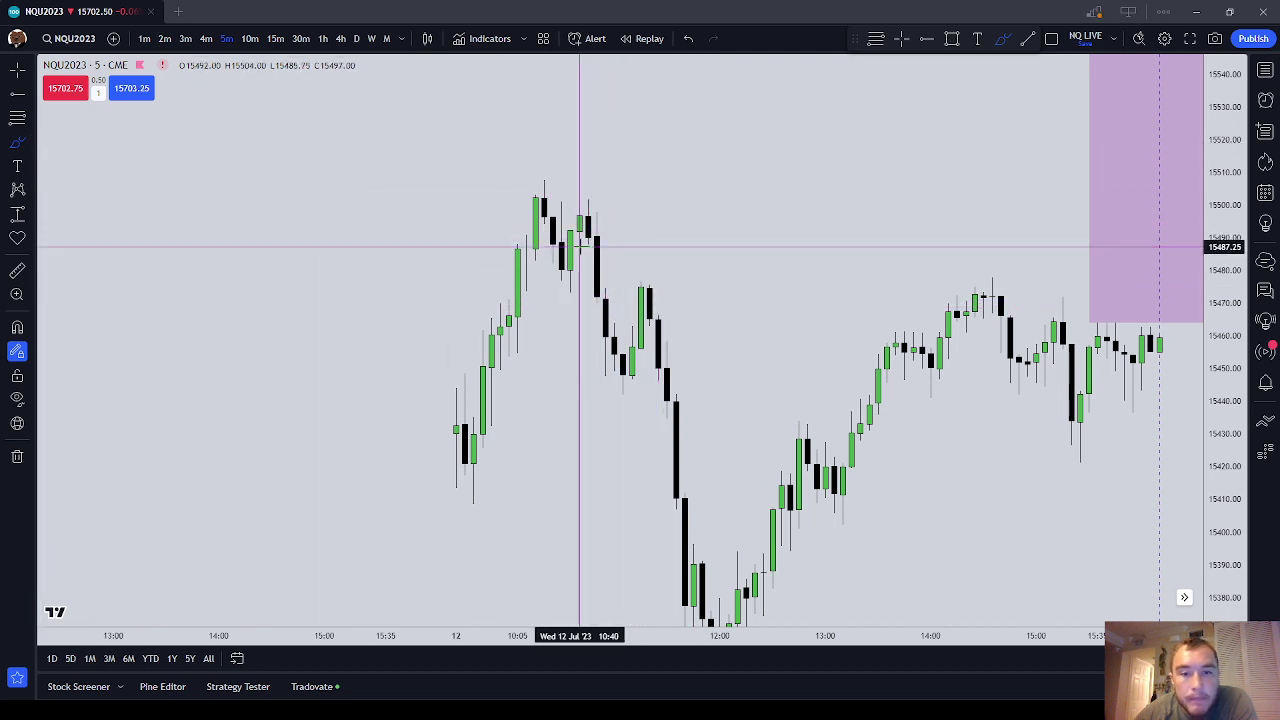
Draw two red brush lines at about 15487 and 15475, bounding the gap in the 12 July drop before 11:00
{"action": "left_click_drag", "start_coordinate": [580, 246], "coordinate": [651, 246]}
{"action": "mouse_move", "coordinate": [597, 289]}
{"action": "left_mouse_down"}
{"action": "mouse_move", "coordinate": [685, 287]}
{"action": "mouse_move", "coordinate": [632, 287]}
{"action": "mouse_move", "coordinate": [644, 280]}
{"action": "left_mouse_up"}
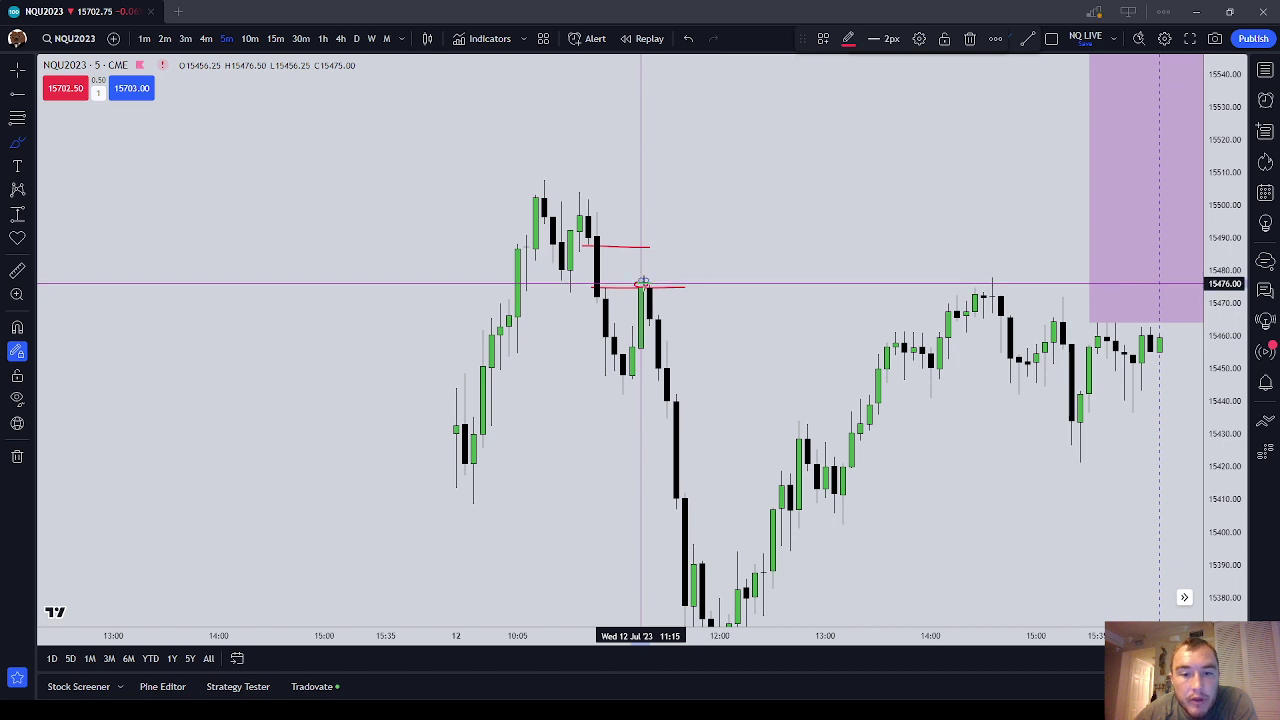
{"action": "left_click", "coordinate": [969, 39]}
Draw a red line at about 15446 near the 11:05 low on 12 July and circle the 11:15 high in red
{"action": "left_click_drag", "start_coordinate": [776, 225], "coordinate": [774, 203]}
{"action": "left_click", "coordinate": [17, 142]}
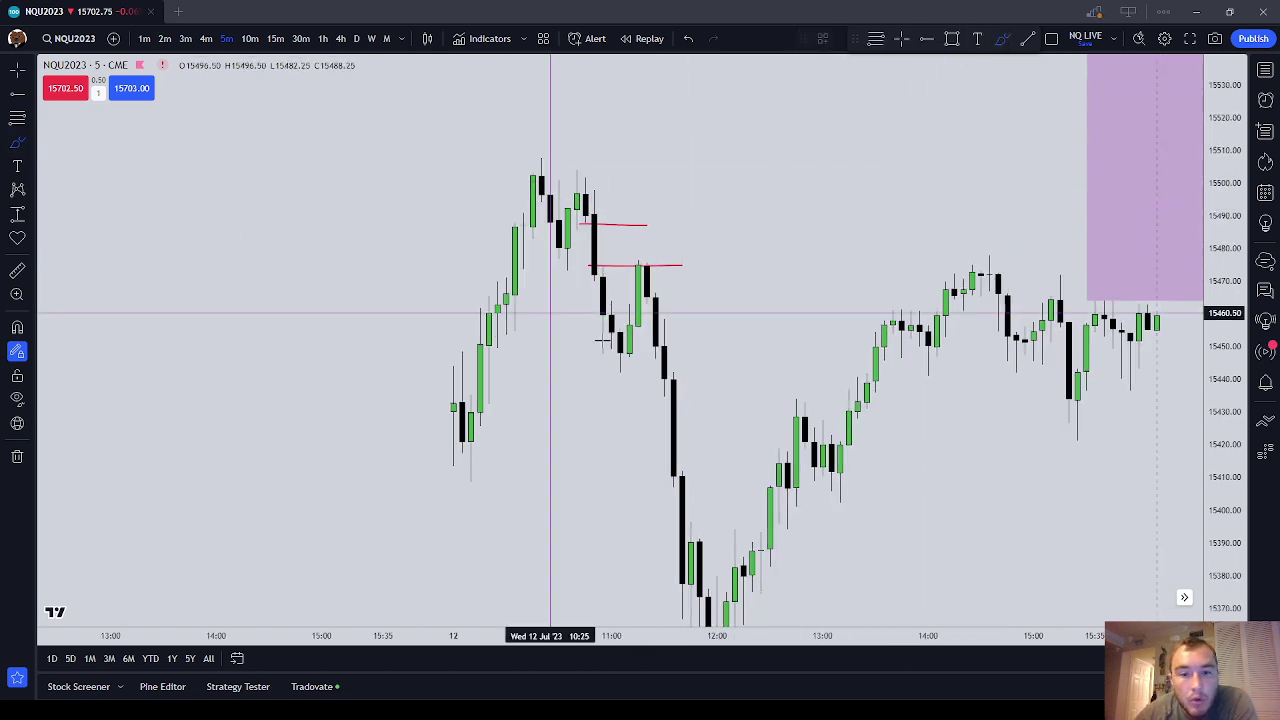
{"action": "left_click_drag", "start_coordinate": [621, 361], "coordinate": [716, 358]}
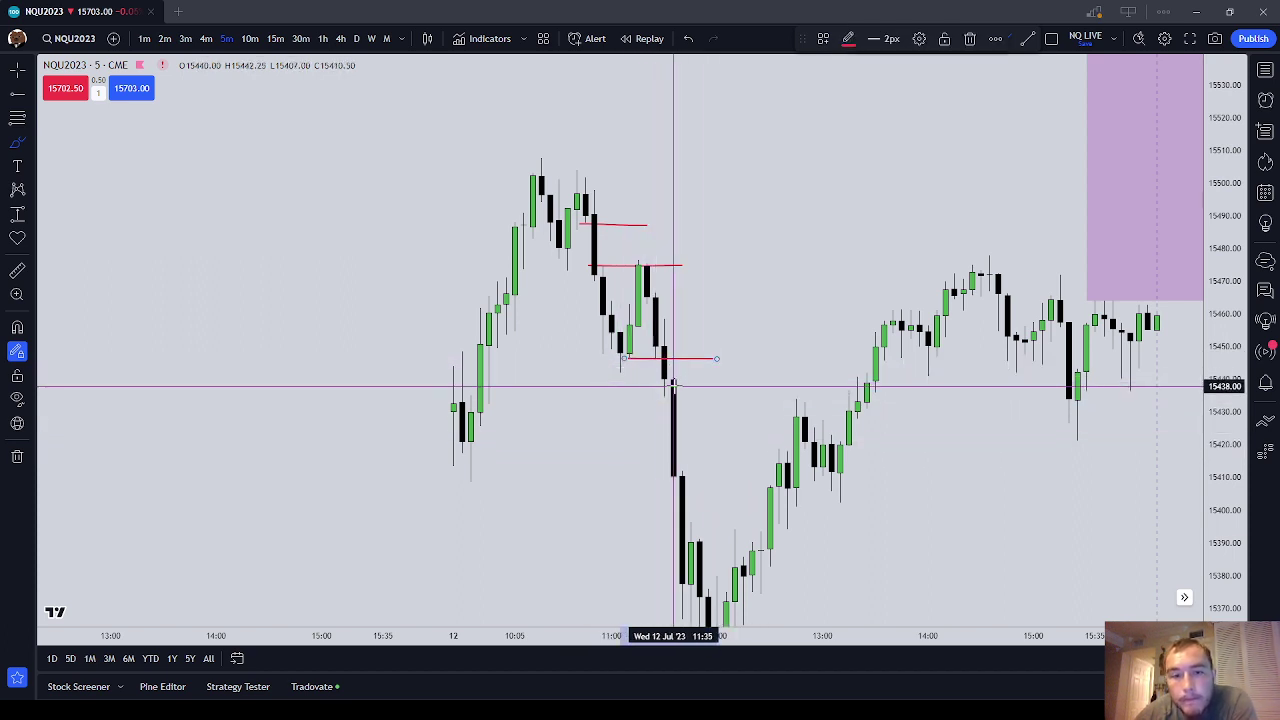
{"action": "left_click_drag", "start_coordinate": [637, 260], "coordinate": [629, 277]}
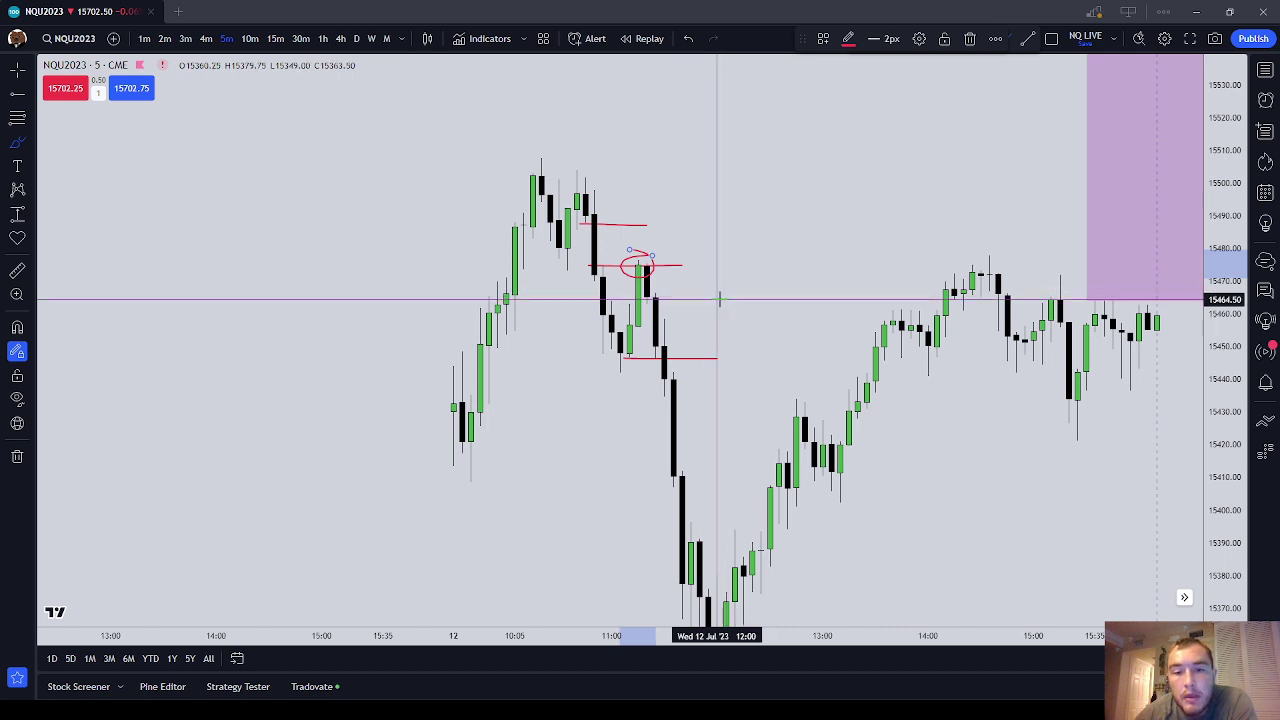
{"action": "key", "text": "Escape"}
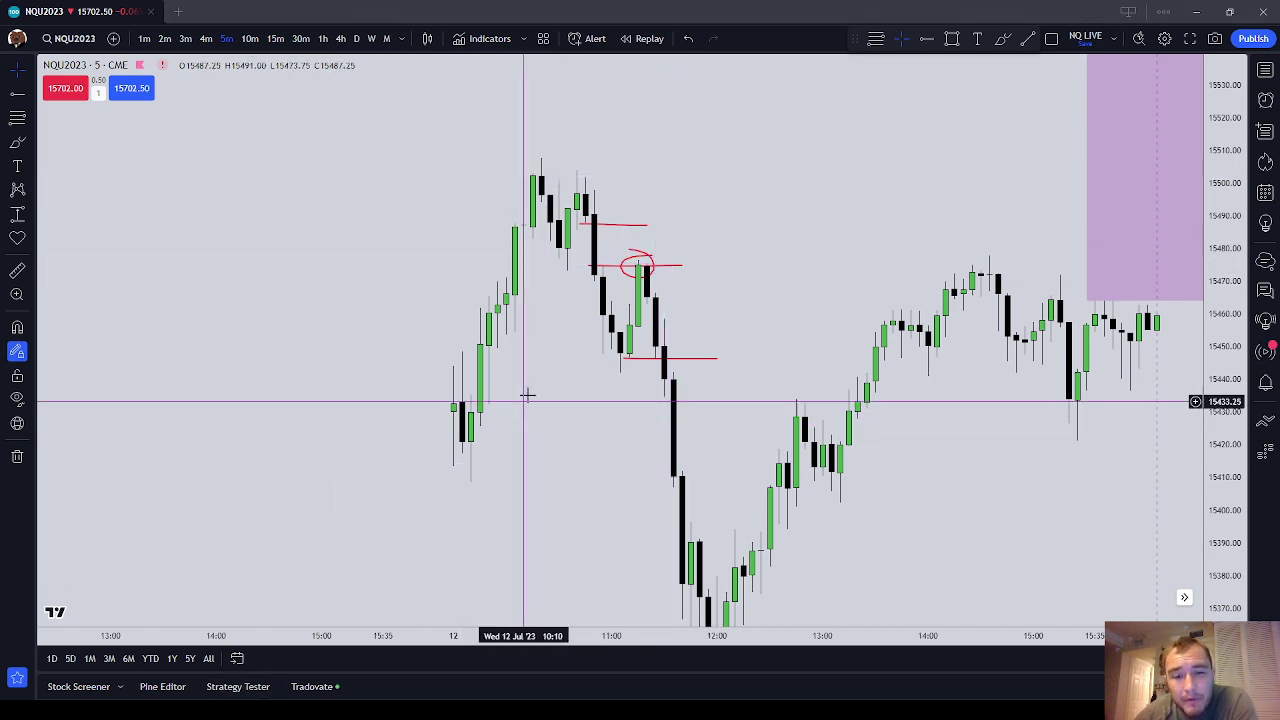
Move the red line through the circled high to about 15472, beneath the 12 July 10:35 low
{"action": "left_click_drag", "start_coordinate": [611, 266], "coordinate": [576, 274]}
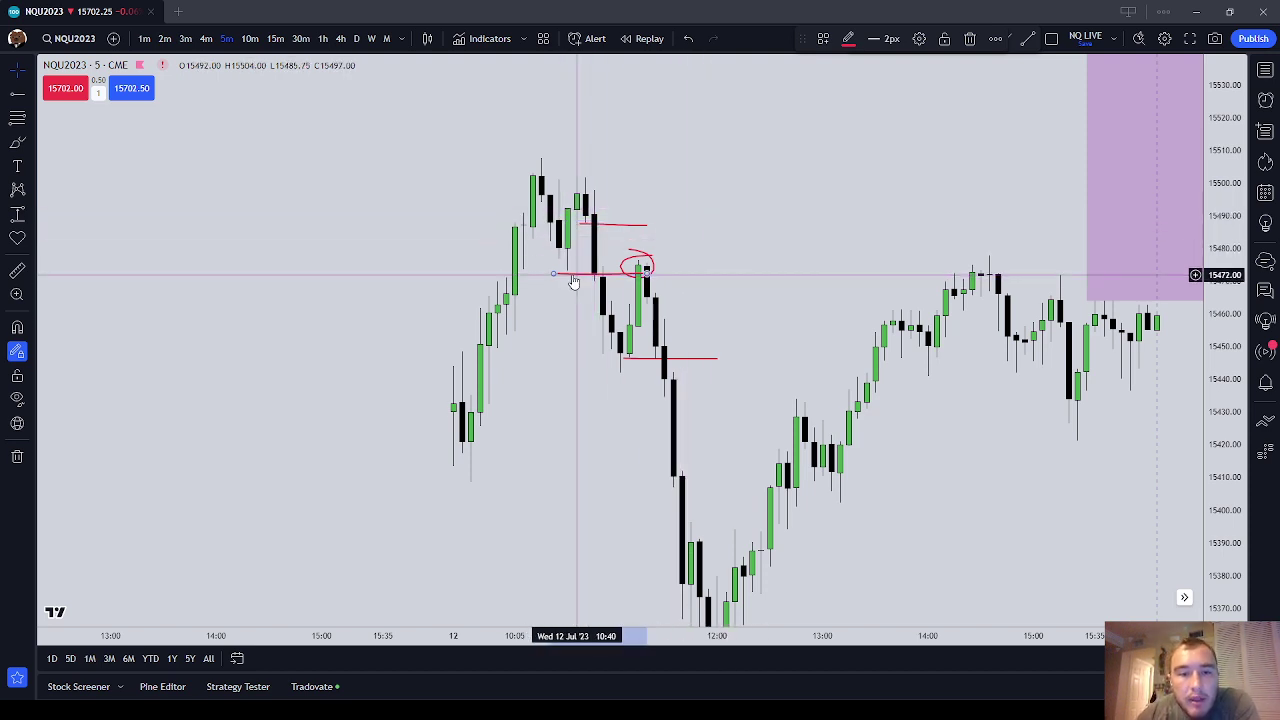
{"action": "left_click", "coordinate": [760, 267]}
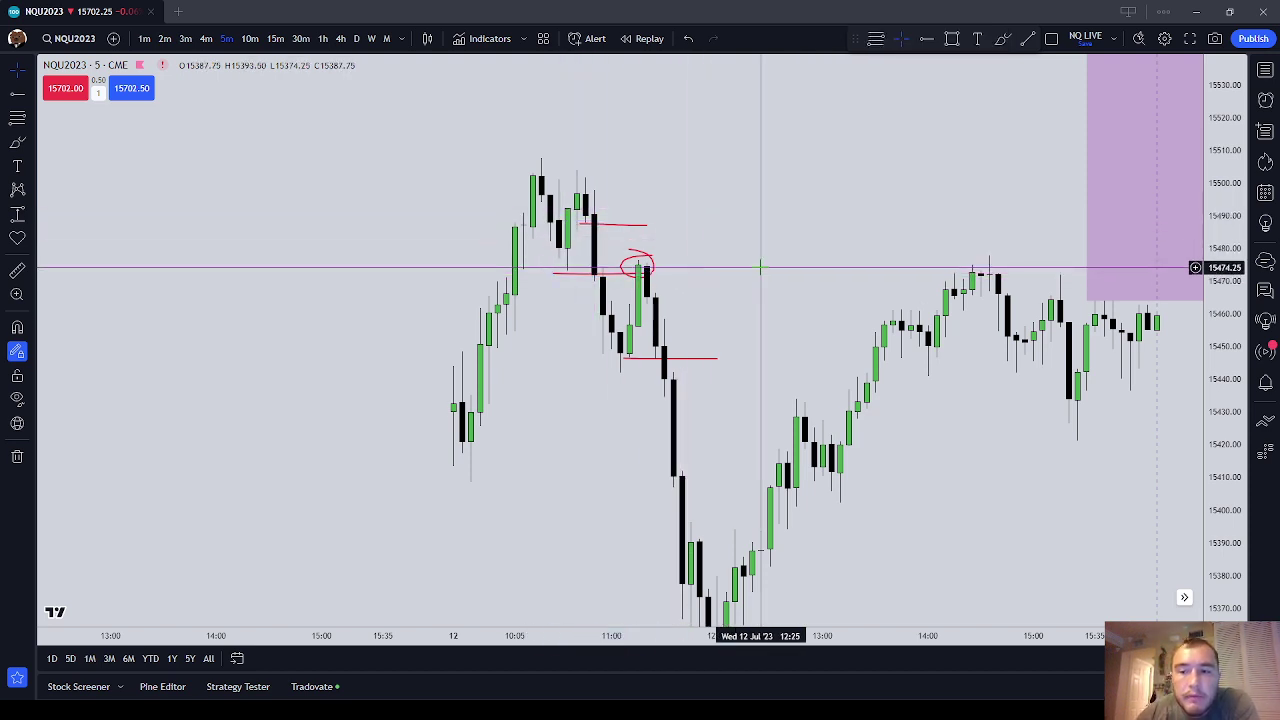
Draw a red line at about 15443 beneath the 12 July lows around 15:10, with a small downward red arrow below it
{"action": "left_click_drag", "start_coordinate": [760, 267], "coordinate": [496, 236]}
{"action": "left_click_drag", "start_coordinate": [839, 390], "coordinate": [720, 412]}
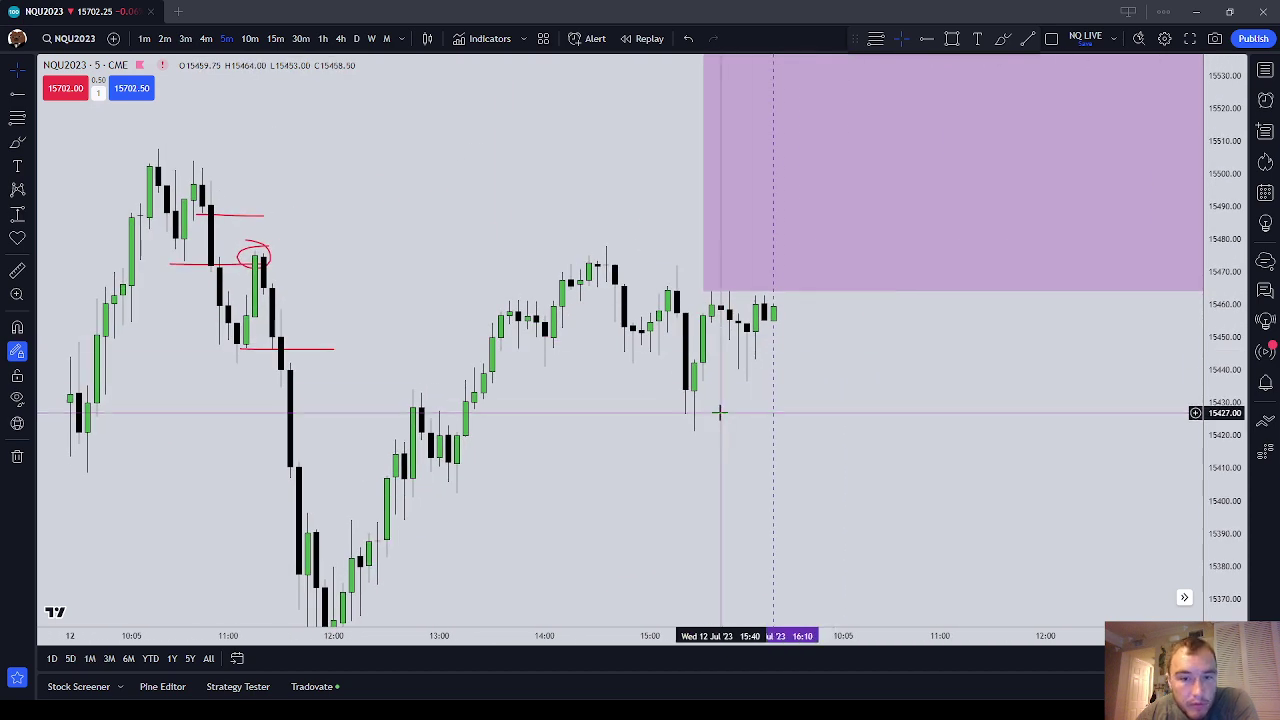
{"action": "left_click", "coordinate": [17, 142]}
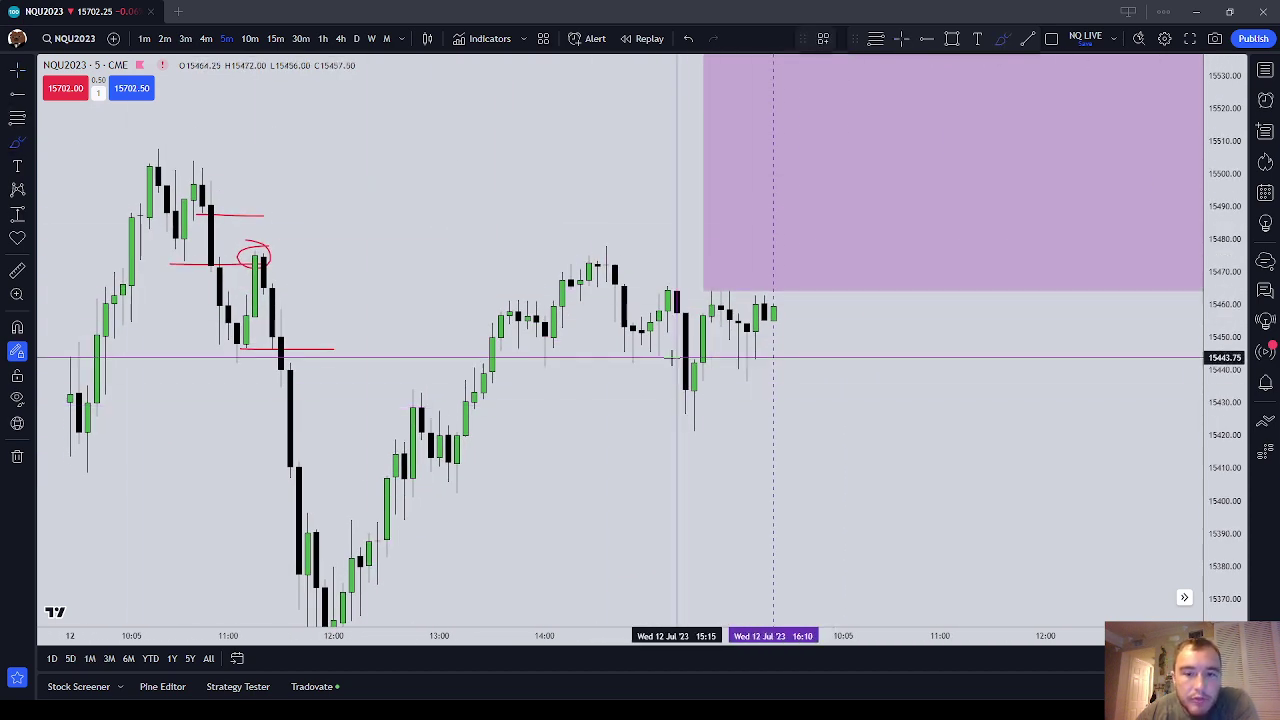
{"action": "mouse_move", "coordinate": [654, 359]}
{"action": "left_mouse_down"}
{"action": "mouse_move", "coordinate": [694, 359]}
{"action": "mouse_move", "coordinate": [676, 395]}
{"action": "left_mouse_up"}
{"action": "left_click_drag", "start_coordinate": [668, 404], "coordinate": [686, 404]}
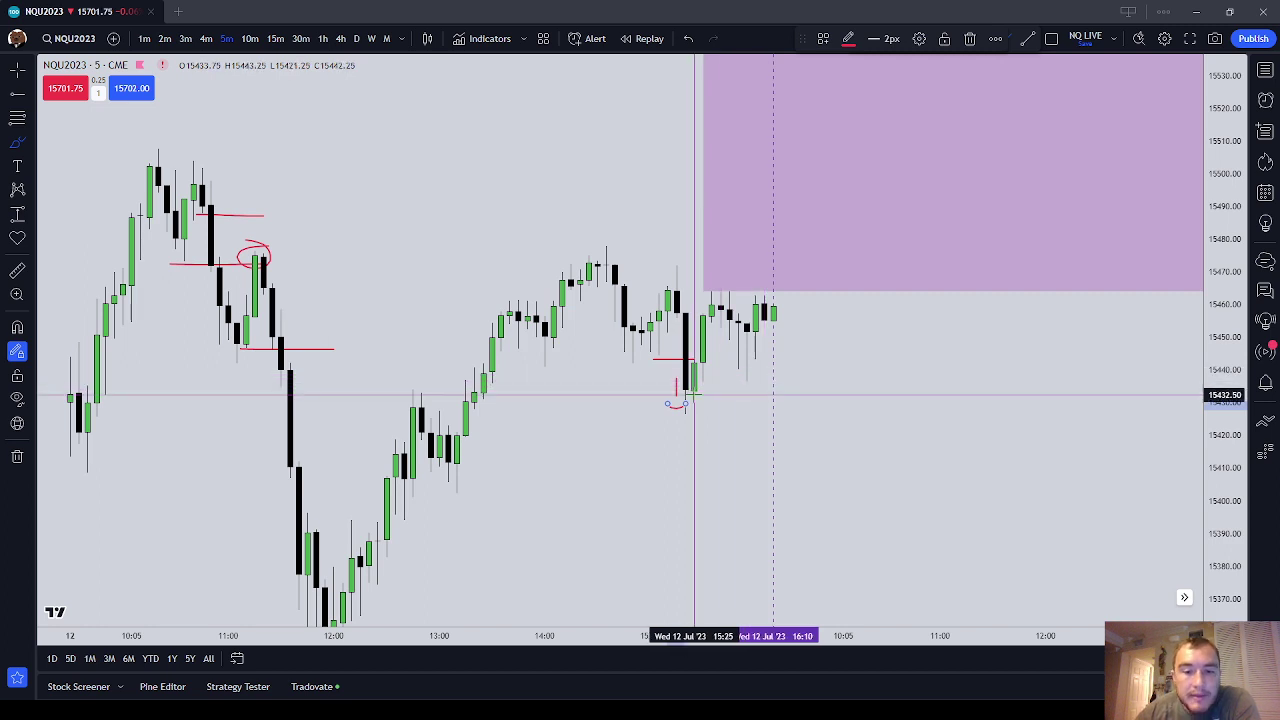
Circle the 12 July 15:25 low in red, and delete that circle and the one around the 11:15 high
{"action": "mouse_move", "coordinate": [695, 395]}
{"action": "left_mouse_down"}
{"action": "mouse_move", "coordinate": [700, 386]}
{"action": "mouse_move", "coordinate": [669, 403]}
{"action": "left_mouse_up"}
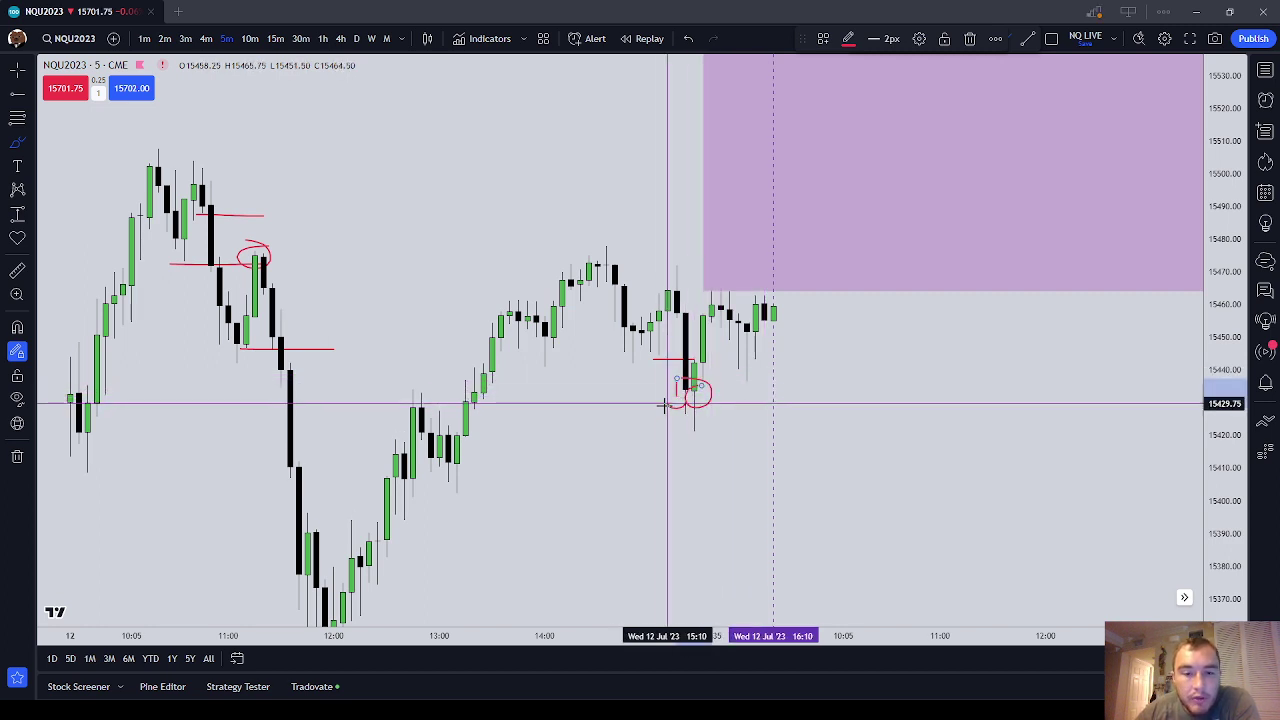
{"action": "left_click", "coordinate": [969, 38]}
{"action": "left_click_drag", "start_coordinate": [528, 333], "coordinate": [703, 170]}
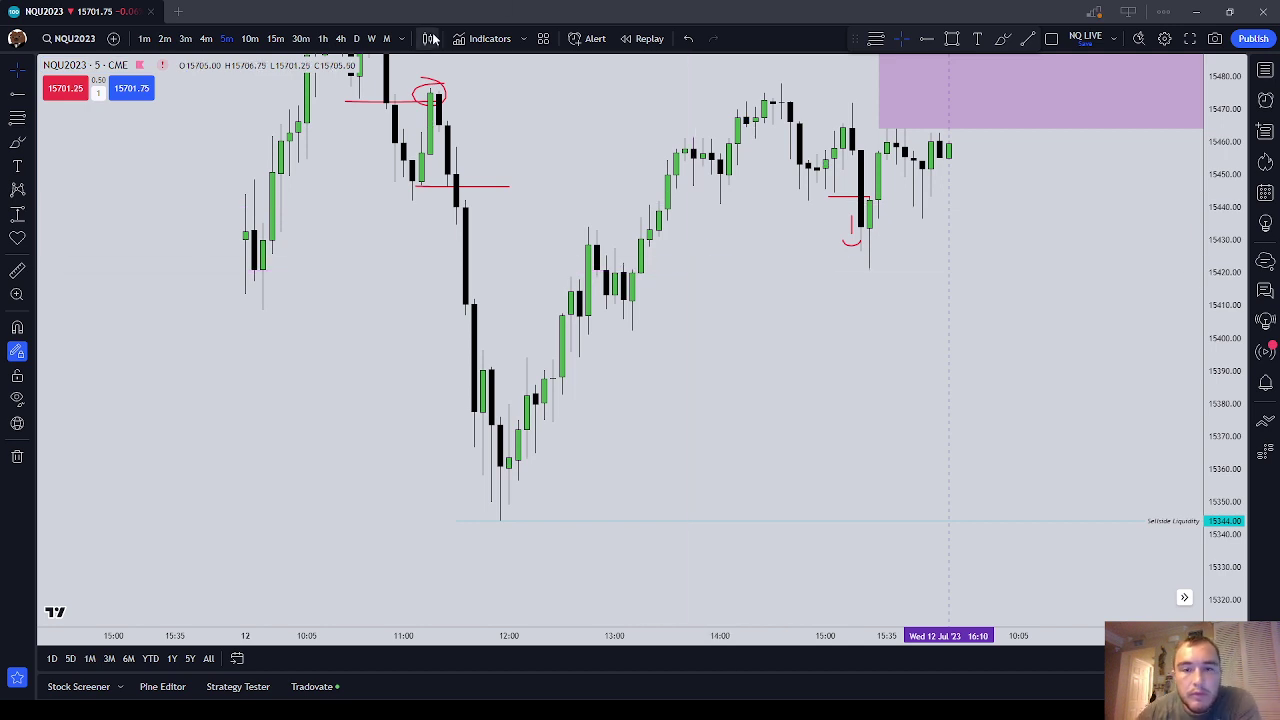
{"action": "left_click_drag", "start_coordinate": [706, 294], "coordinate": [743, 397]}
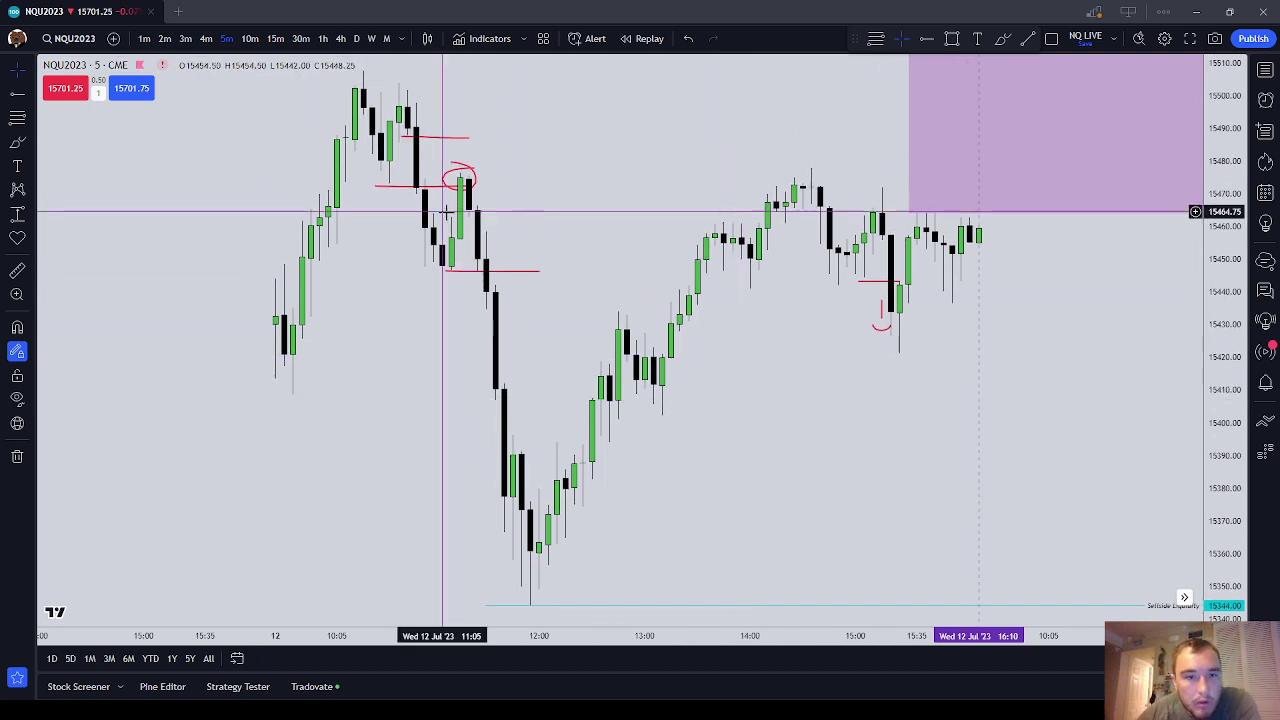
{"action": "left_click", "coordinate": [474, 177]}
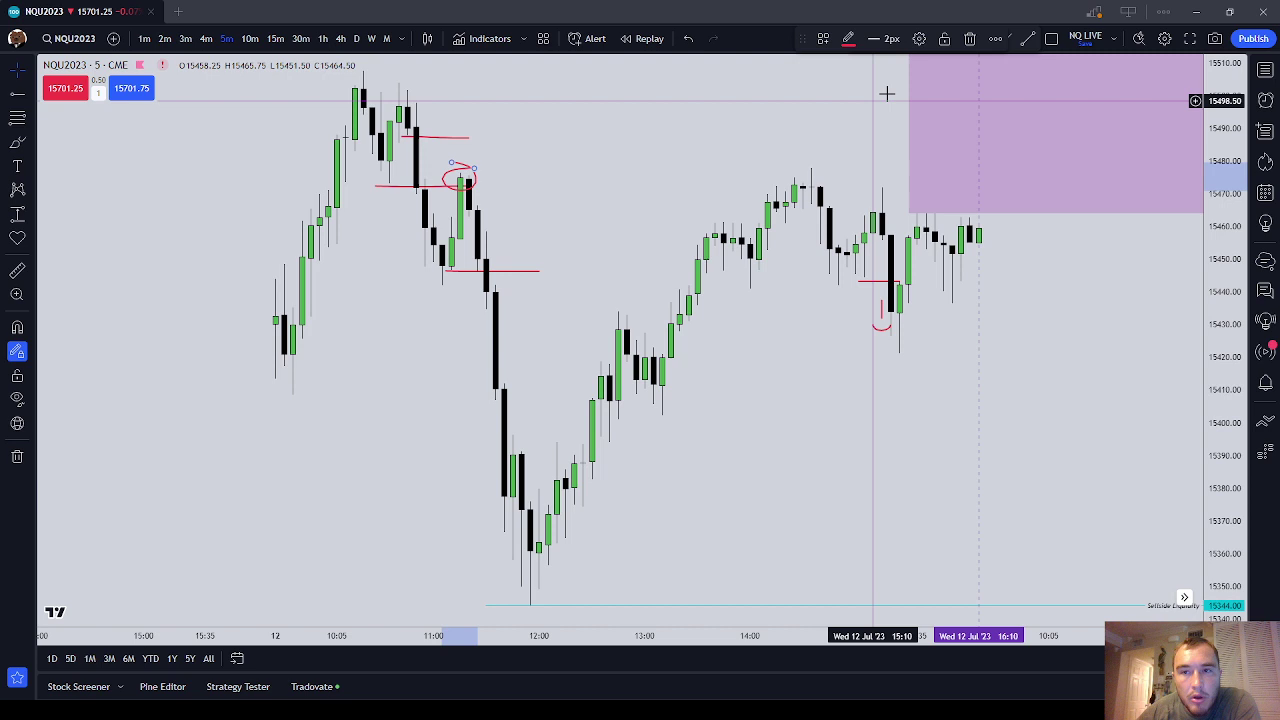
{"action": "left_click", "coordinate": [968, 40]}
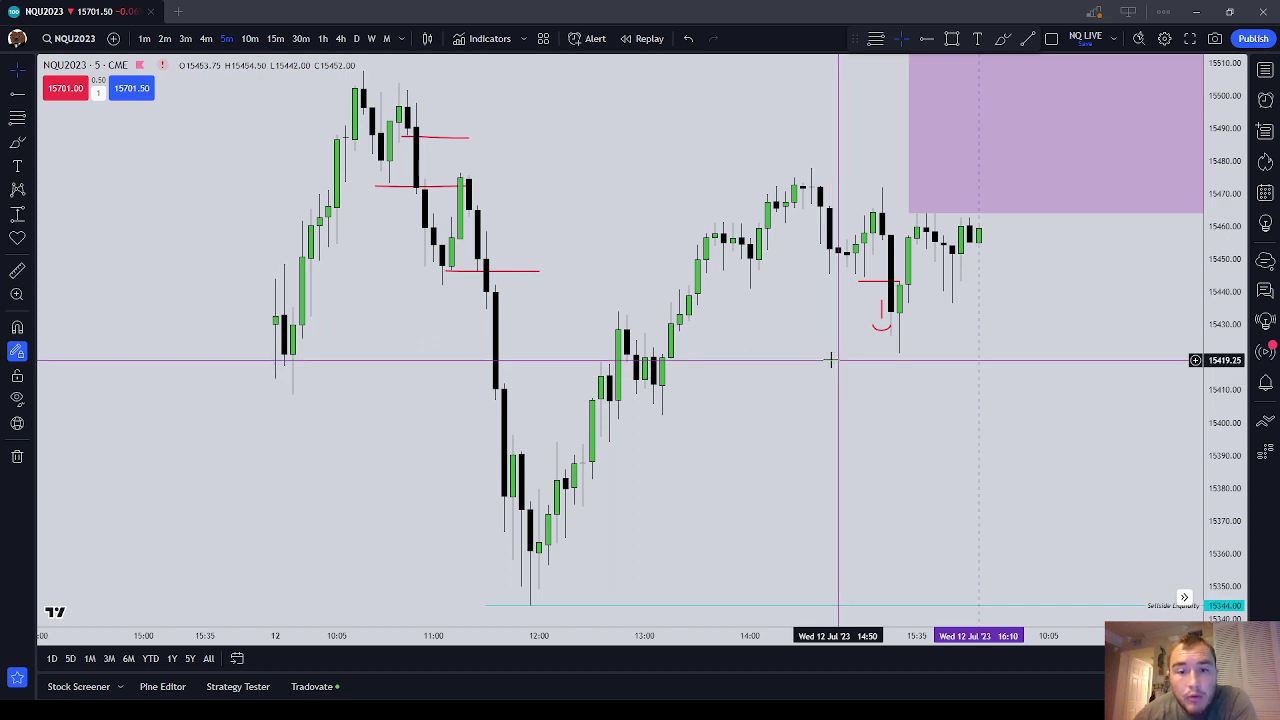
Draw short red lines at about 15423 near 13:15 and about 15462 near 11:25 on 12 July, with a curved arrow pointing to the 11:25 drop
{"action": "key", "text": "alt+h"}
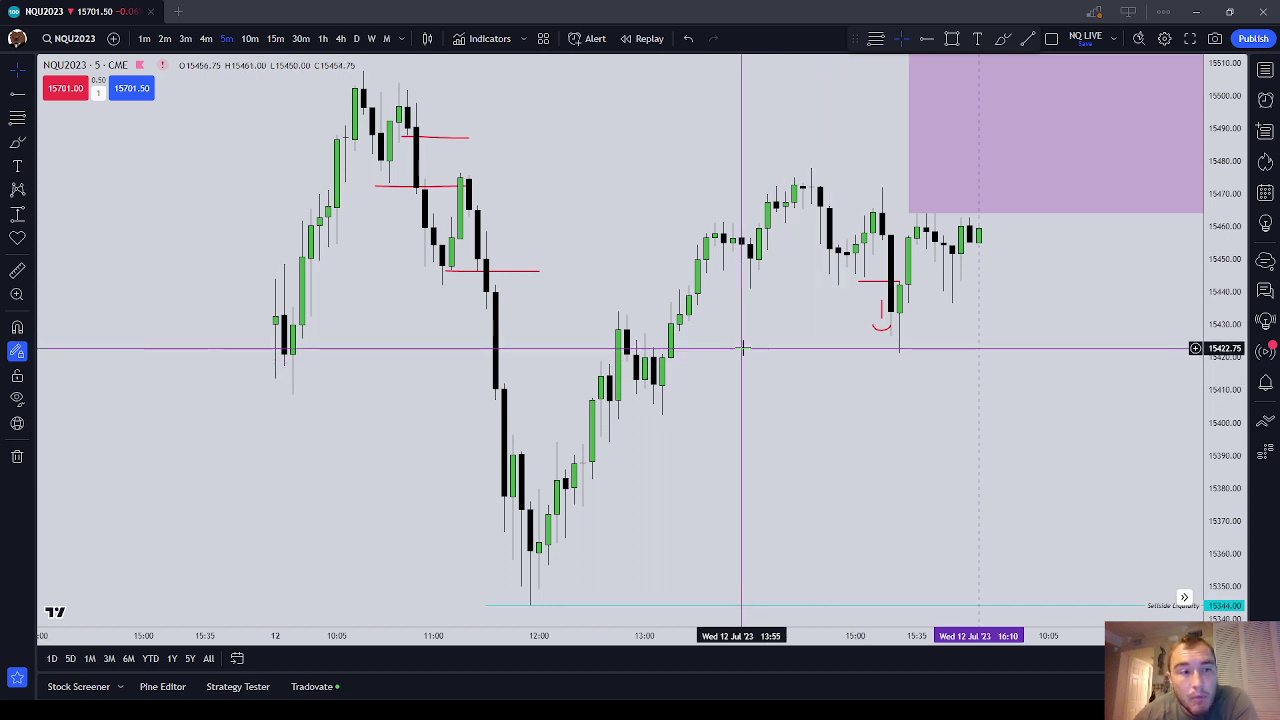
{"action": "left_click", "coordinate": [17, 142]}
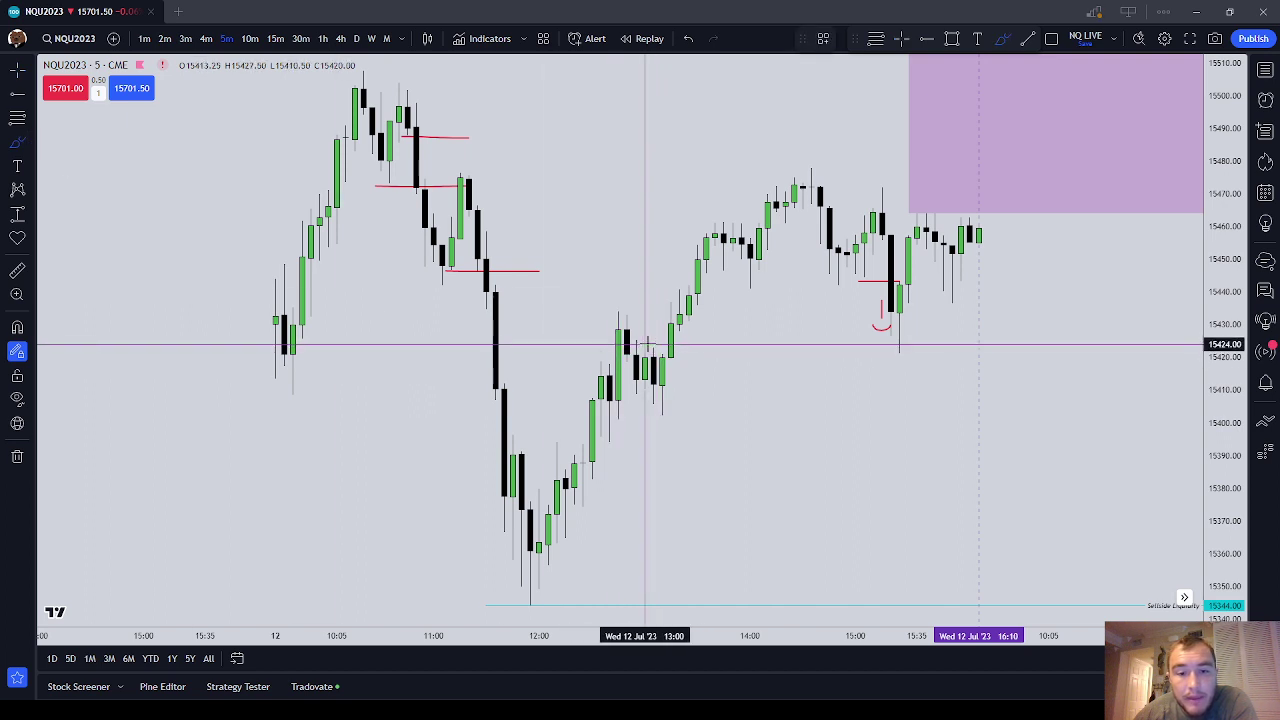
{"action": "key", "text": "alt+h"}
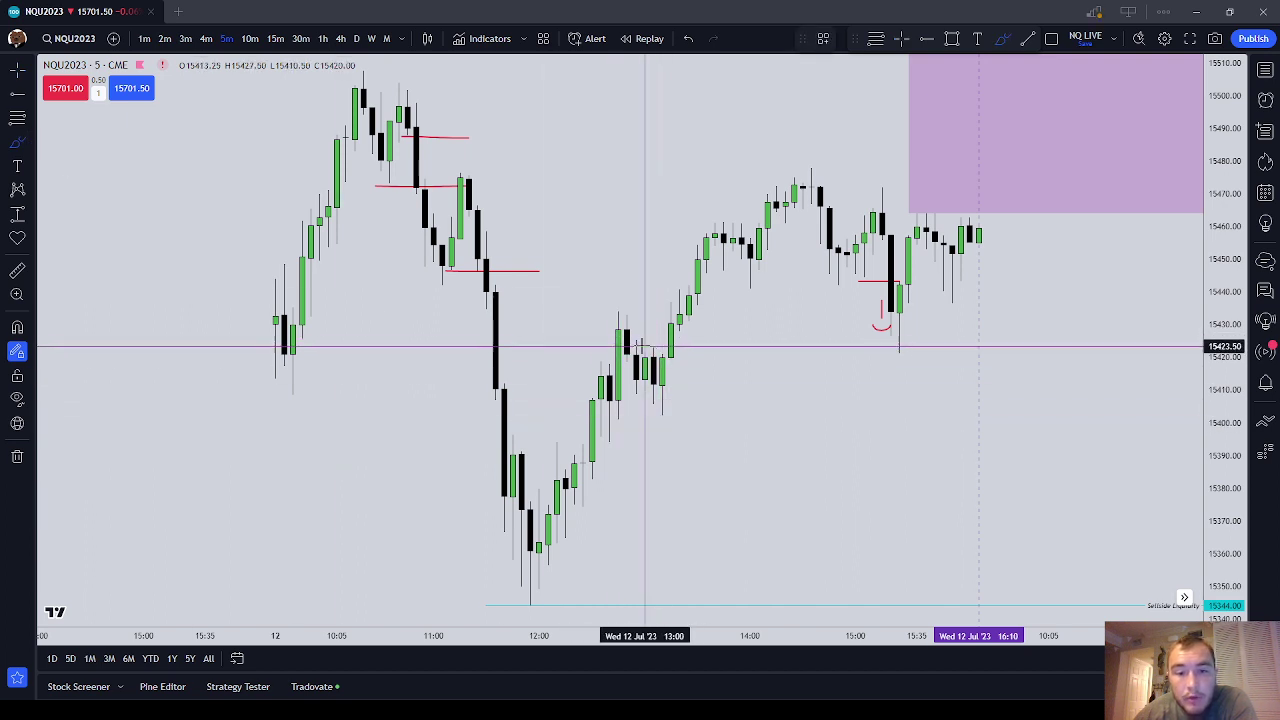
{"action": "key", "text": "alt+v"}
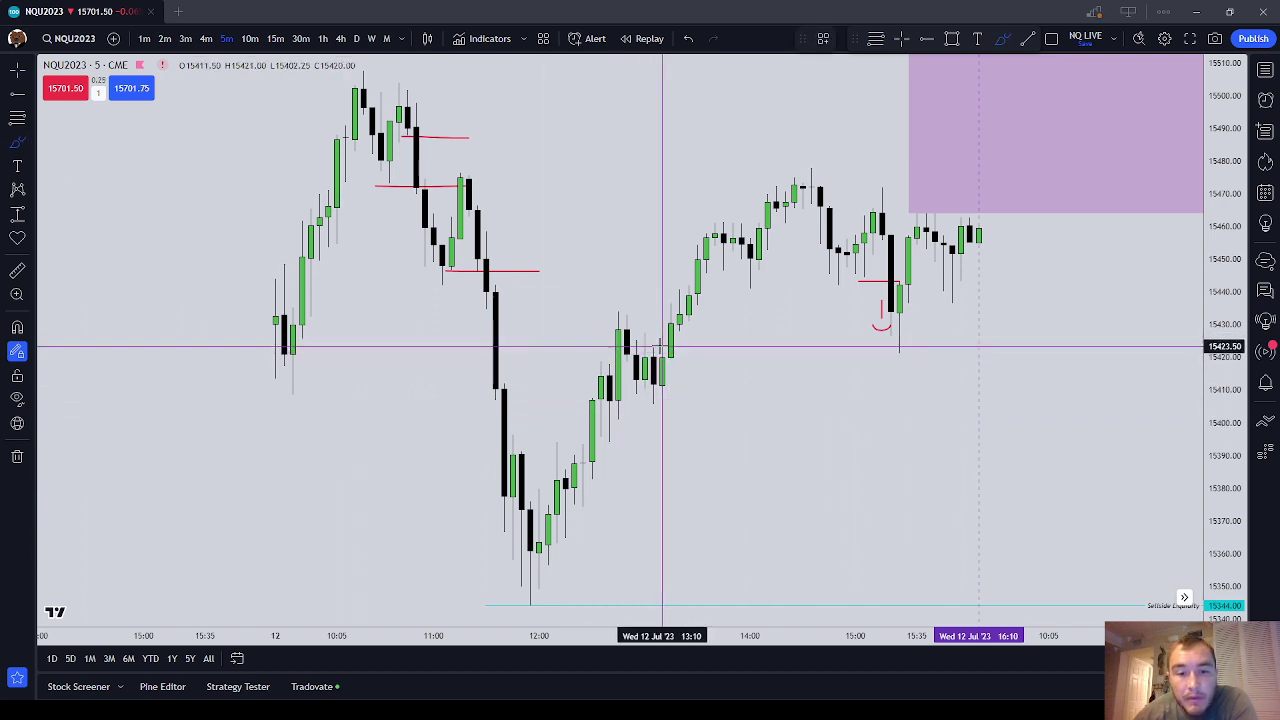
{"action": "left_click_drag", "start_coordinate": [658, 346], "coordinate": [680, 346]}
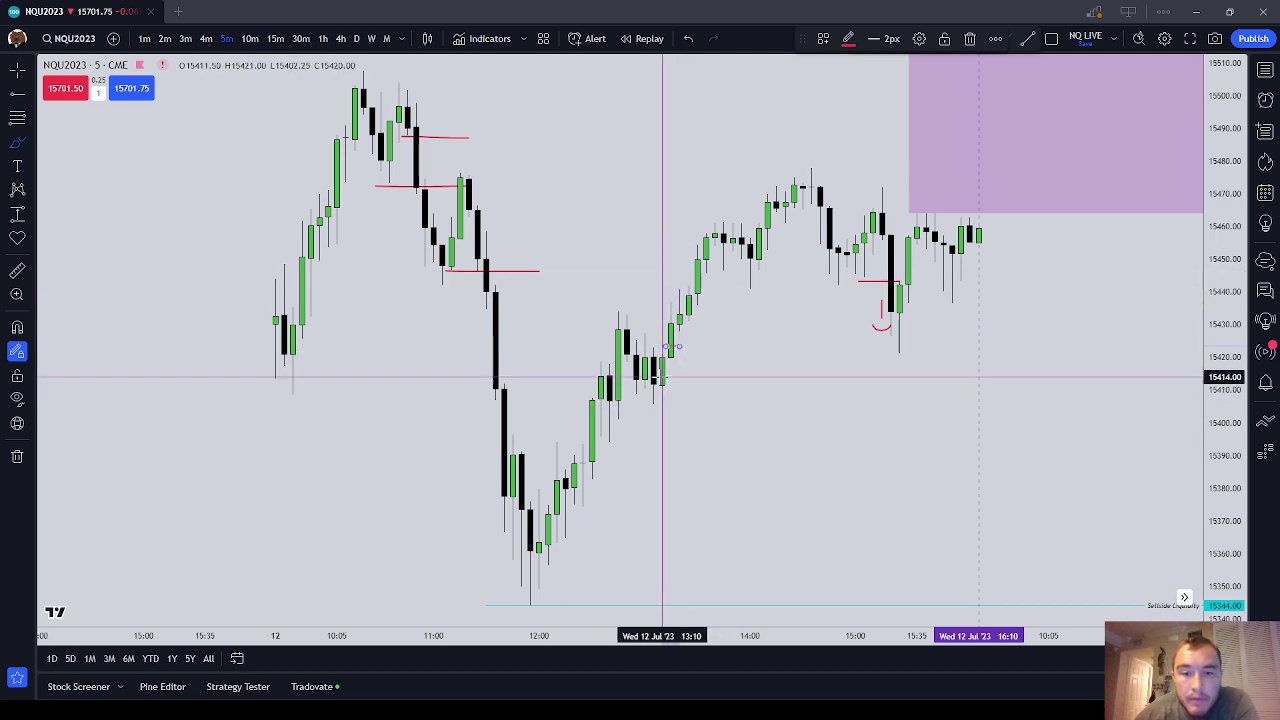
{"action": "mouse_move", "coordinate": [658, 206]}
{"action": "left_mouse_down"}
{"action": "mouse_move", "coordinate": [495, 230]}
{"action": "mouse_move", "coordinate": [504, 218]}
{"action": "mouse_move", "coordinate": [522, 230]}
{"action": "left_mouse_up"}
Delete the shaft and head of the red arrow pointing to the 12 July 11:25 drop
{"action": "left_click", "coordinate": [965, 42]}
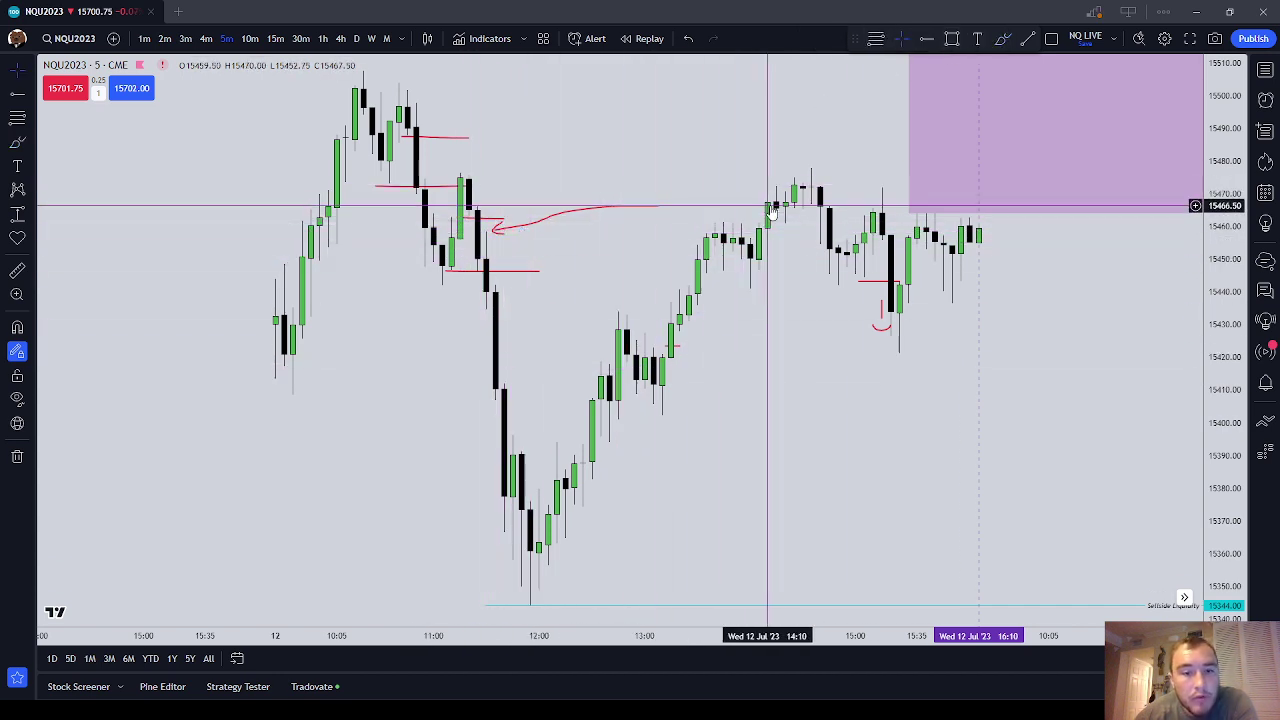
{"action": "left_click", "coordinate": [594, 210]}
{"action": "left_click", "coordinate": [972, 39]}
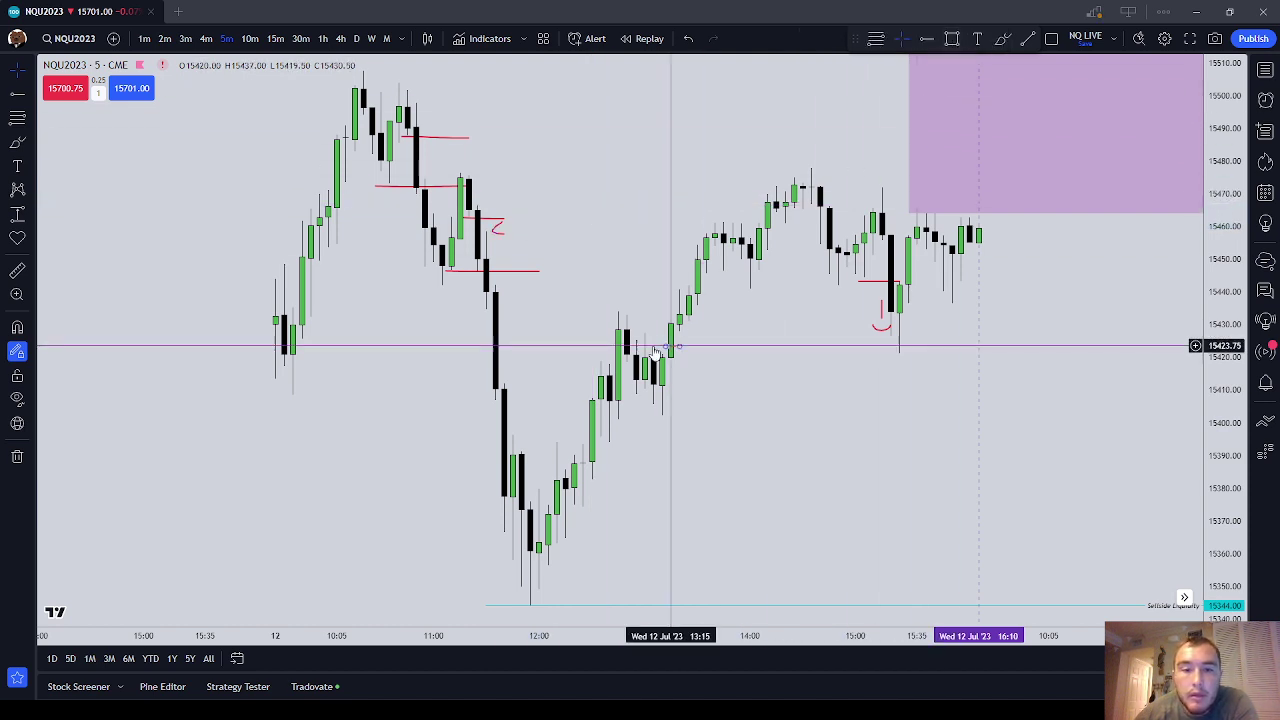
{"action": "left_click", "coordinate": [497, 229]}
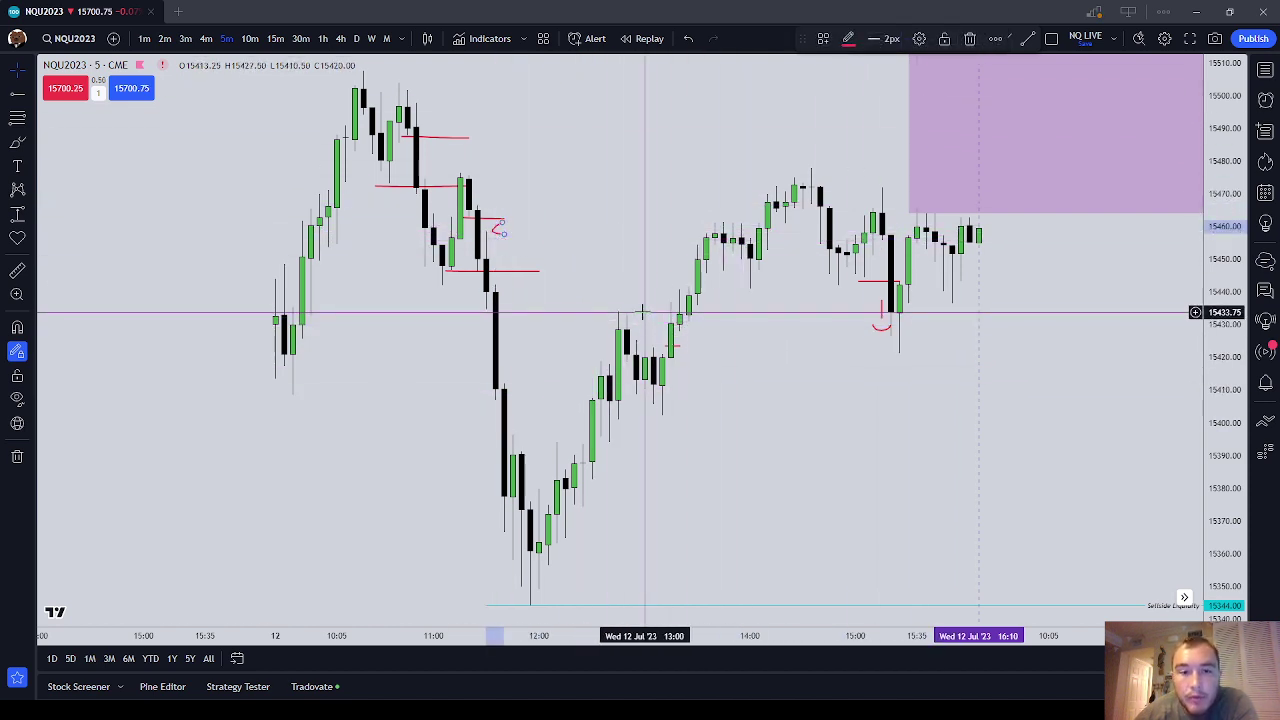
{"action": "left_click", "coordinate": [972, 39]}
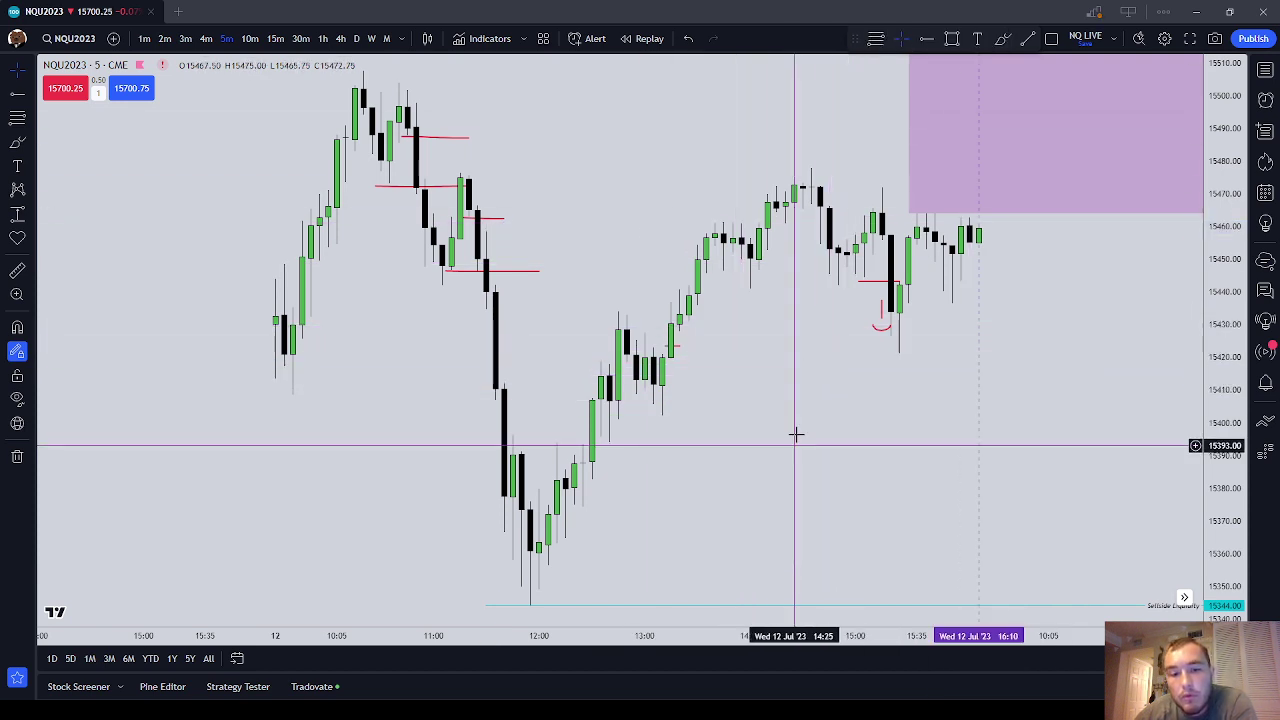
Draw a red line at about 15391 from the 12 July 11:45 high past 12:30, and a rising red arrow from about 12:05 to 14:35
{"action": "left_click_drag", "start_coordinate": [794, 434], "coordinate": [803, 400]}
{"action": "left_click", "coordinate": [17, 141]}
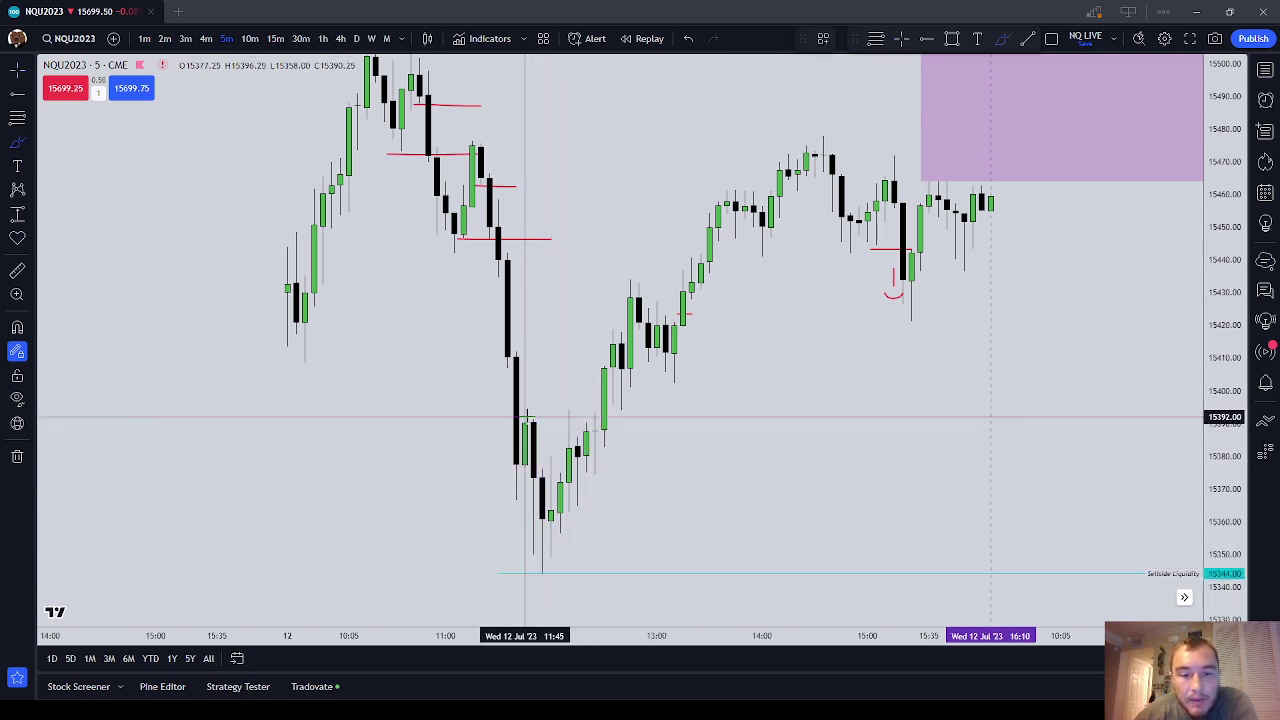
{"action": "left_click_drag", "start_coordinate": [529, 417], "coordinate": [648, 420]}
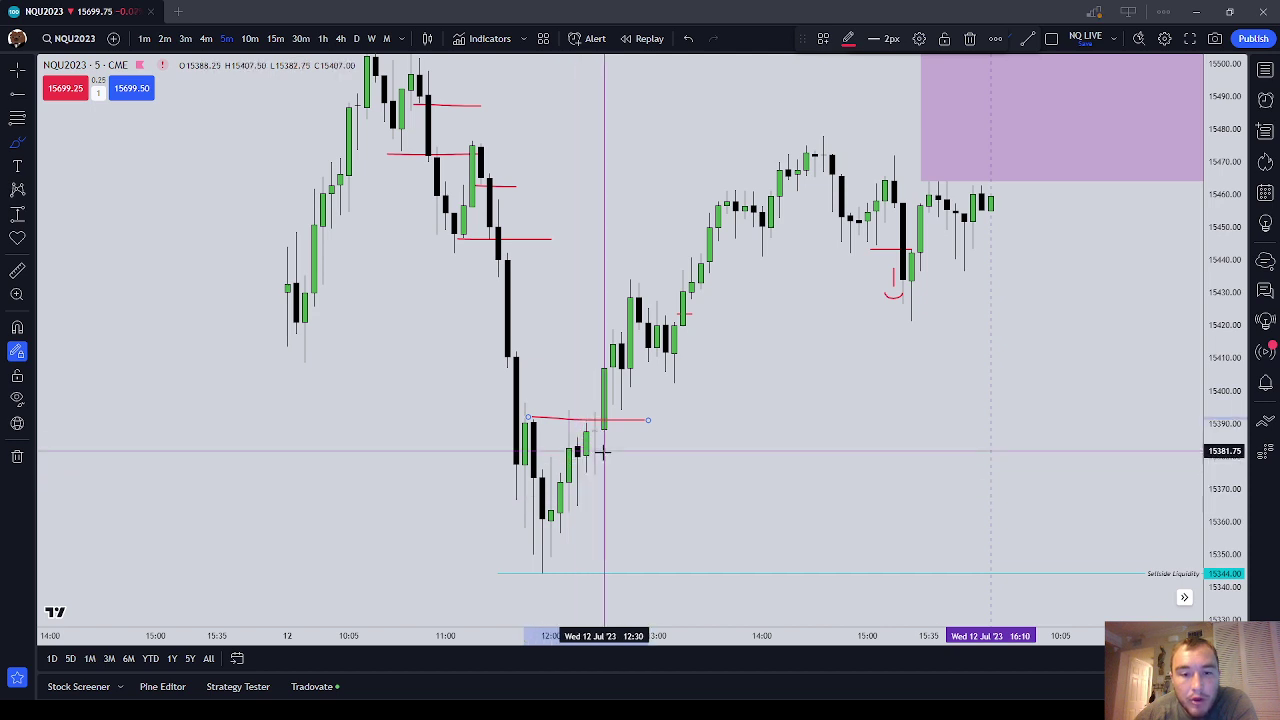
{"action": "mouse_move", "coordinate": [562, 500]}
{"action": "left_mouse_down"}
{"action": "mouse_move", "coordinate": [720, 371]}
{"action": "mouse_move", "coordinate": [815, 203]}
{"action": "mouse_move", "coordinate": [841, 229]}
{"action": "left_mouse_up"}
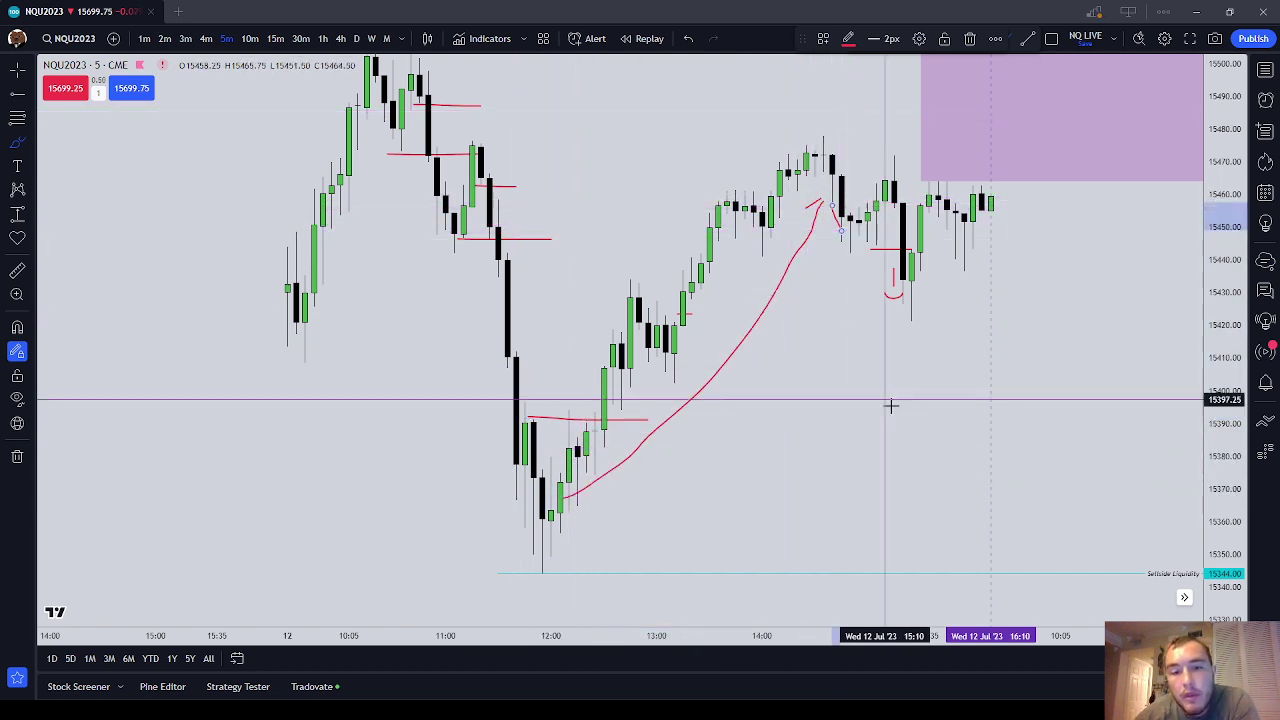
{"action": "key", "text": "Escape"}
Mark the 13 July 11:35 gap with red lines at about 15602 and 15610, plus a circle near 15618 and a line at about 15621
{"action": "left_click_drag", "start_coordinate": [818, 437], "coordinate": [580, 546]}
{"action": "left_click_drag", "start_coordinate": [1040, 441], "coordinate": [690, 561]}
{"action": "scroll", "coordinate": [780, 468], "scroll_direction": "down", "scroll_amount": 5}
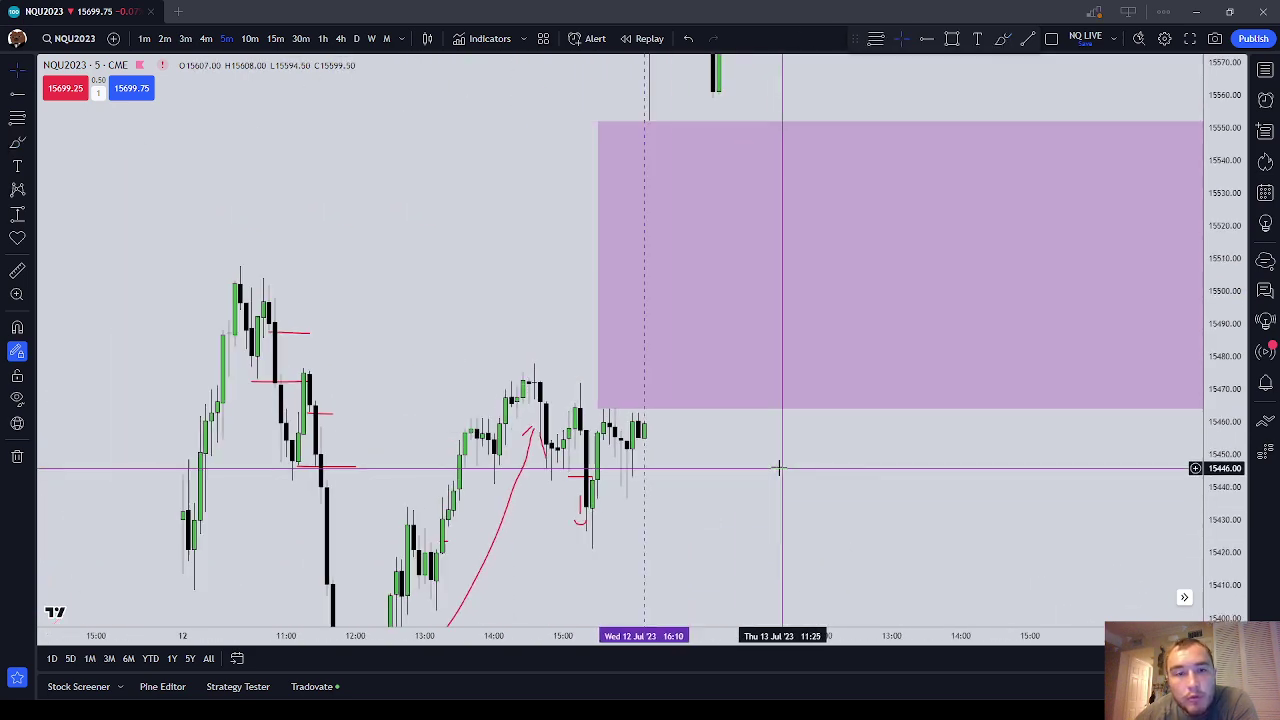
{"action": "left_click_drag", "start_coordinate": [1077, 255], "coordinate": [717, 406]}
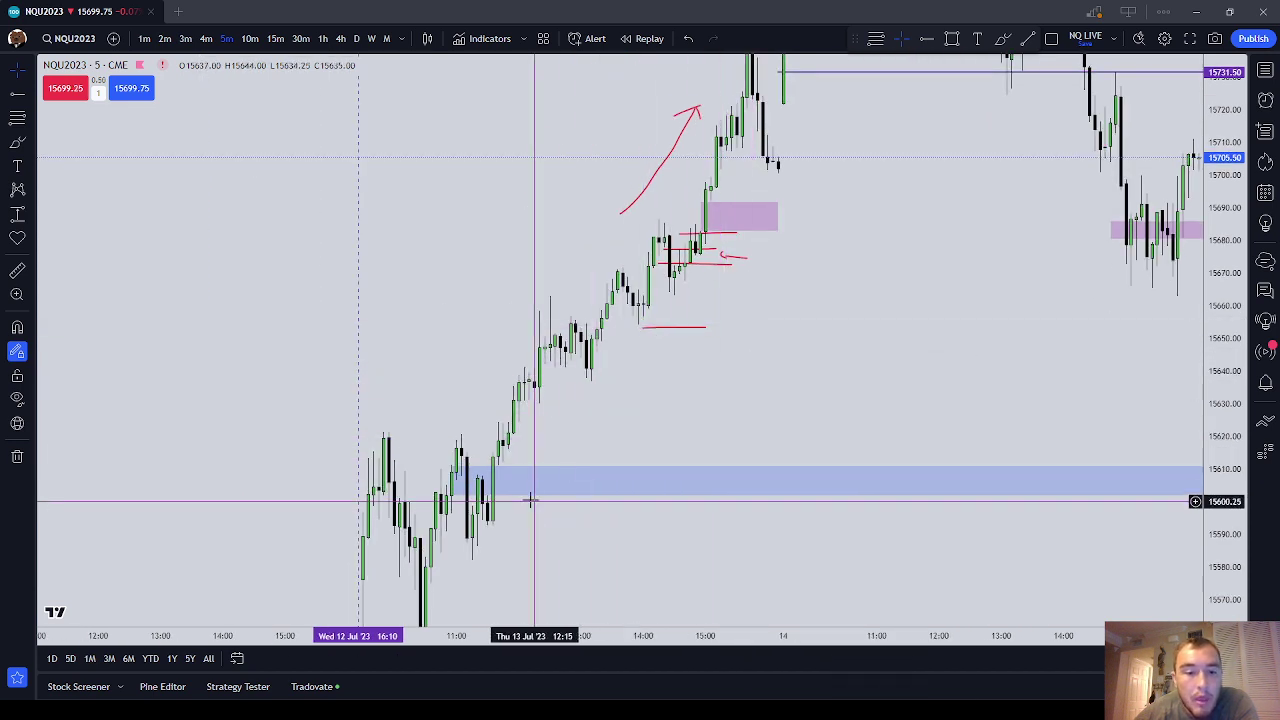
{"action": "left_click", "coordinate": [17, 141]}
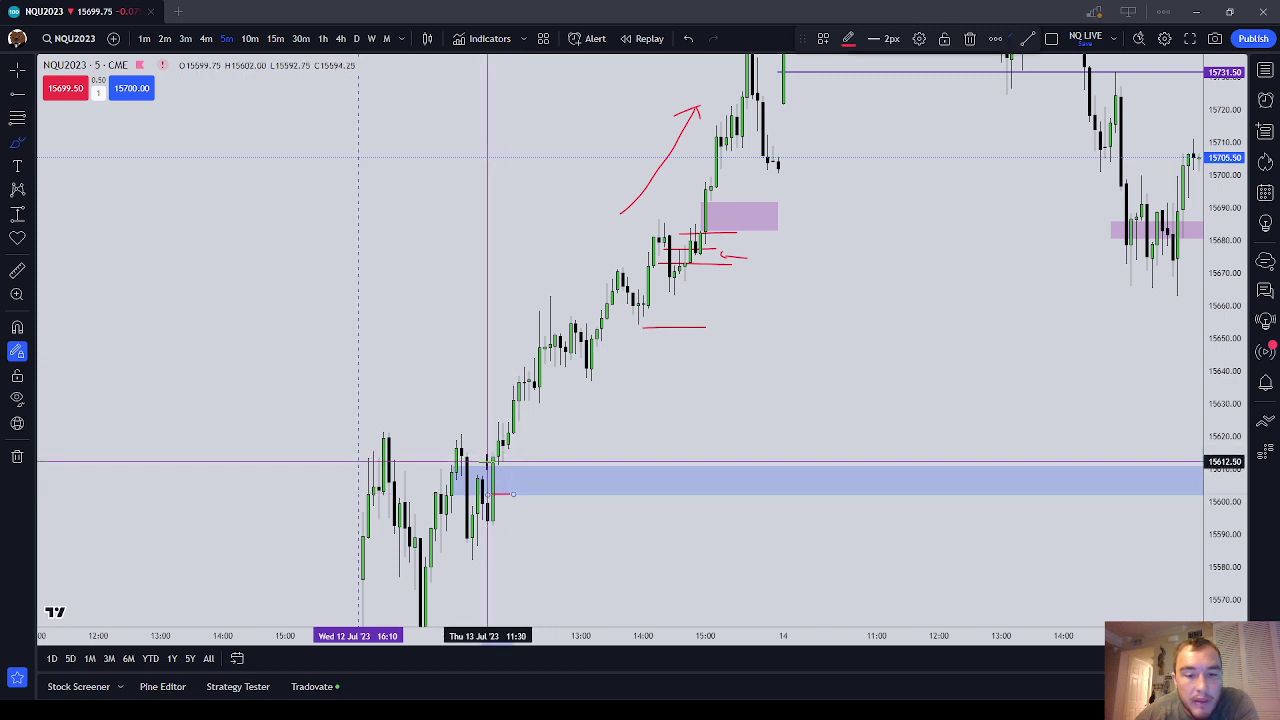
{"action": "left_click_drag", "start_coordinate": [526, 443], "coordinate": [514, 434]}
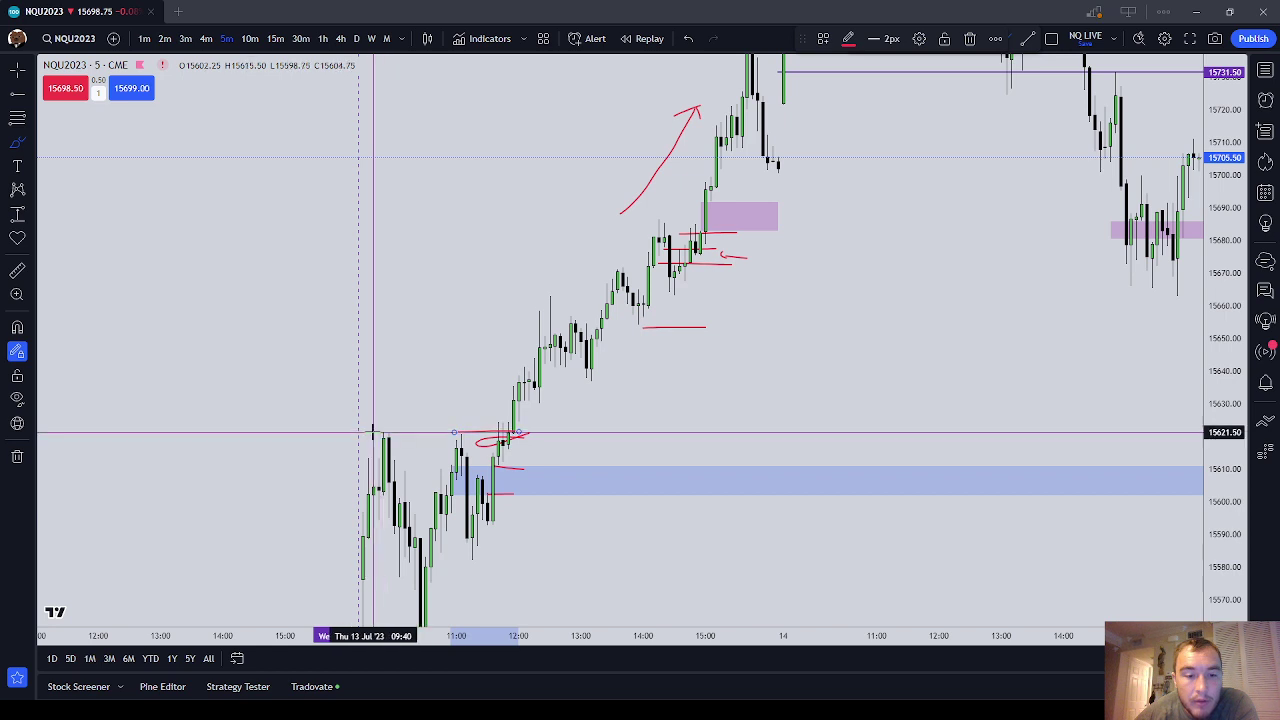
Try a red line across the 13 July 09:50 and 11:00 highs at about 15620, and undo it
{"action": "left_click_drag", "start_coordinate": [373, 432], "coordinate": [545, 438]}
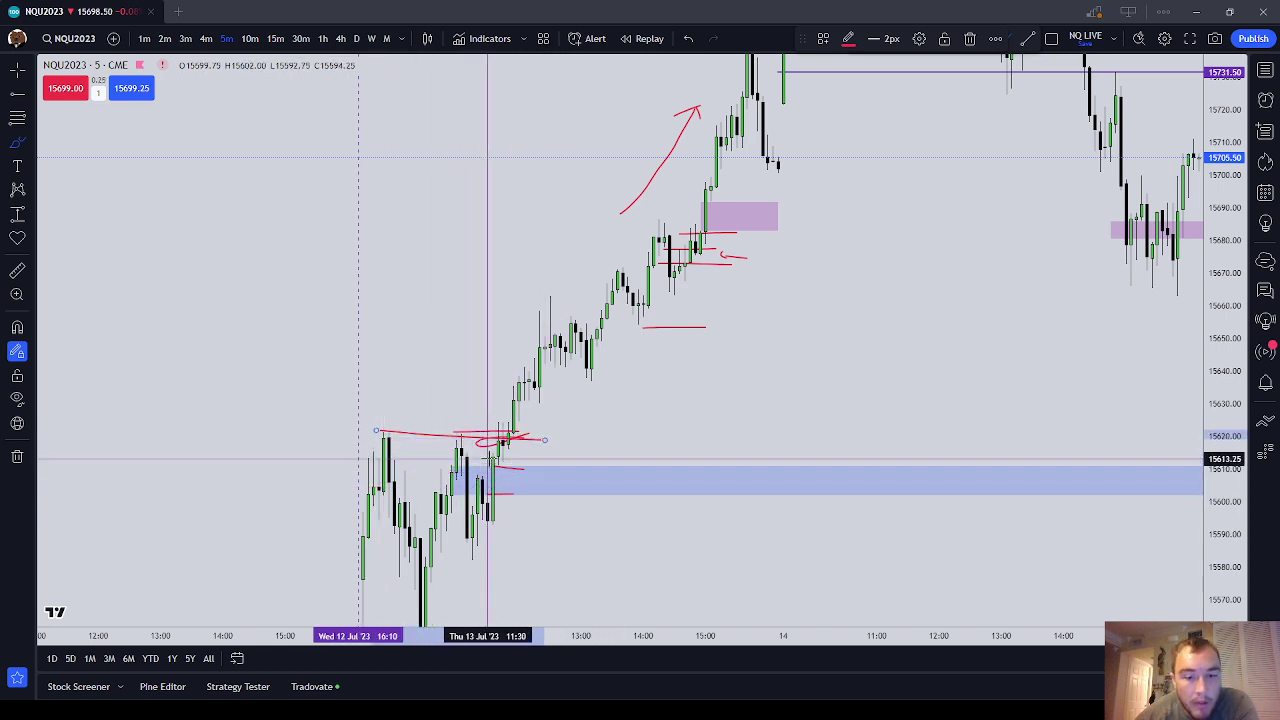
{"action": "key", "text": "Escape"}
{"action": "left_click", "coordinate": [627, 396]}
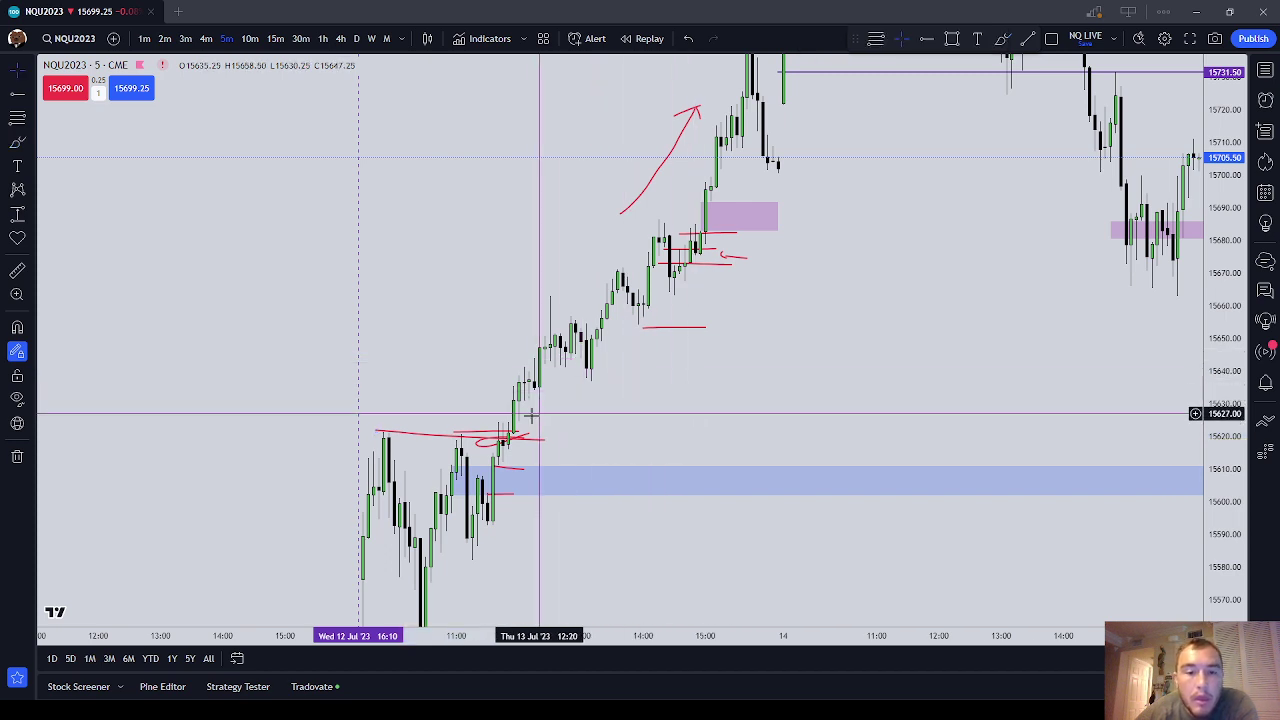
{"action": "key", "text": "ctrl+z"}
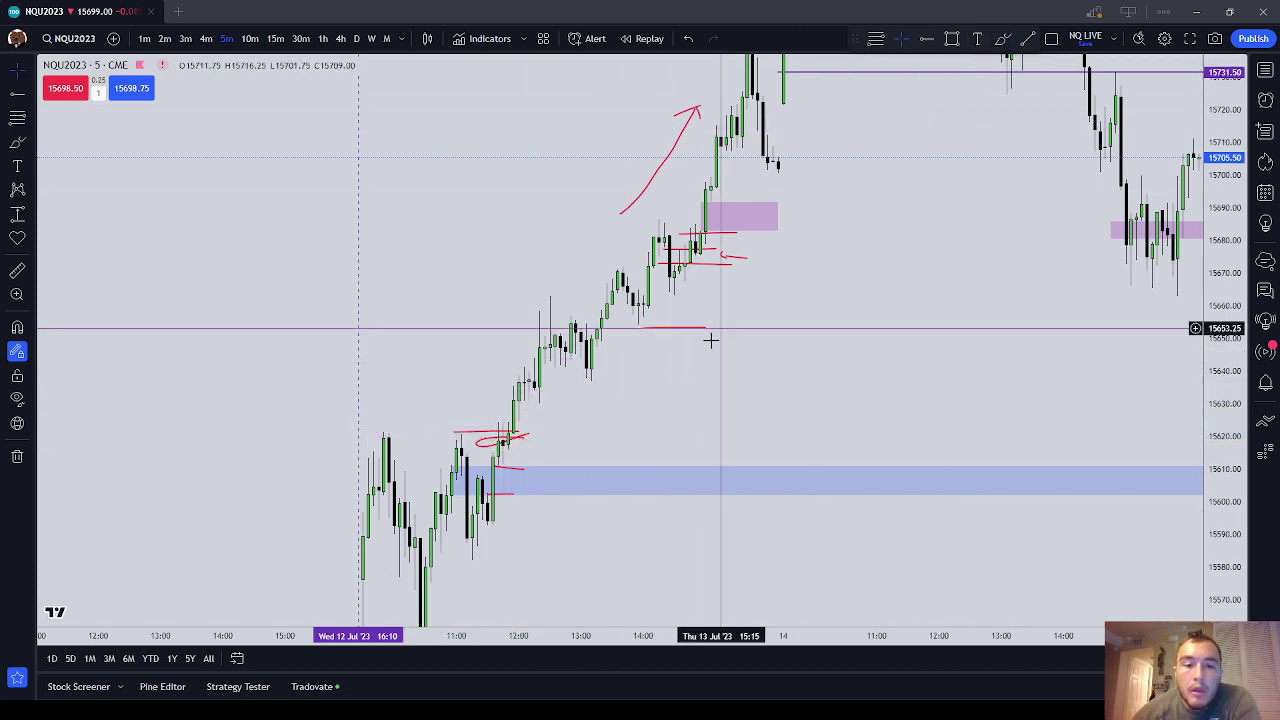
Delete the red circle around the 13 July 11:45 candles and the red line at about 15621
{"action": "left_click", "coordinate": [517, 436]}
{"action": "left_click", "coordinate": [973, 39]}
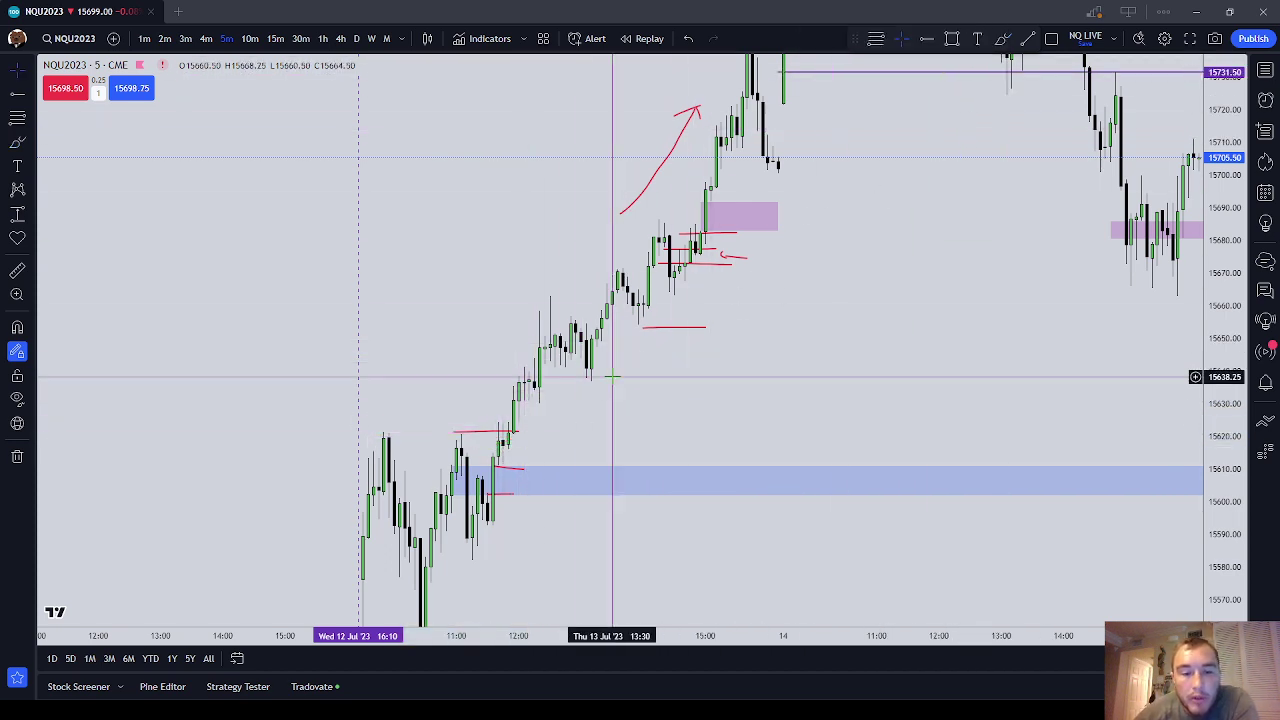
{"action": "left_click", "coordinate": [500, 432]}
{"action": "key", "text": "Delete"}
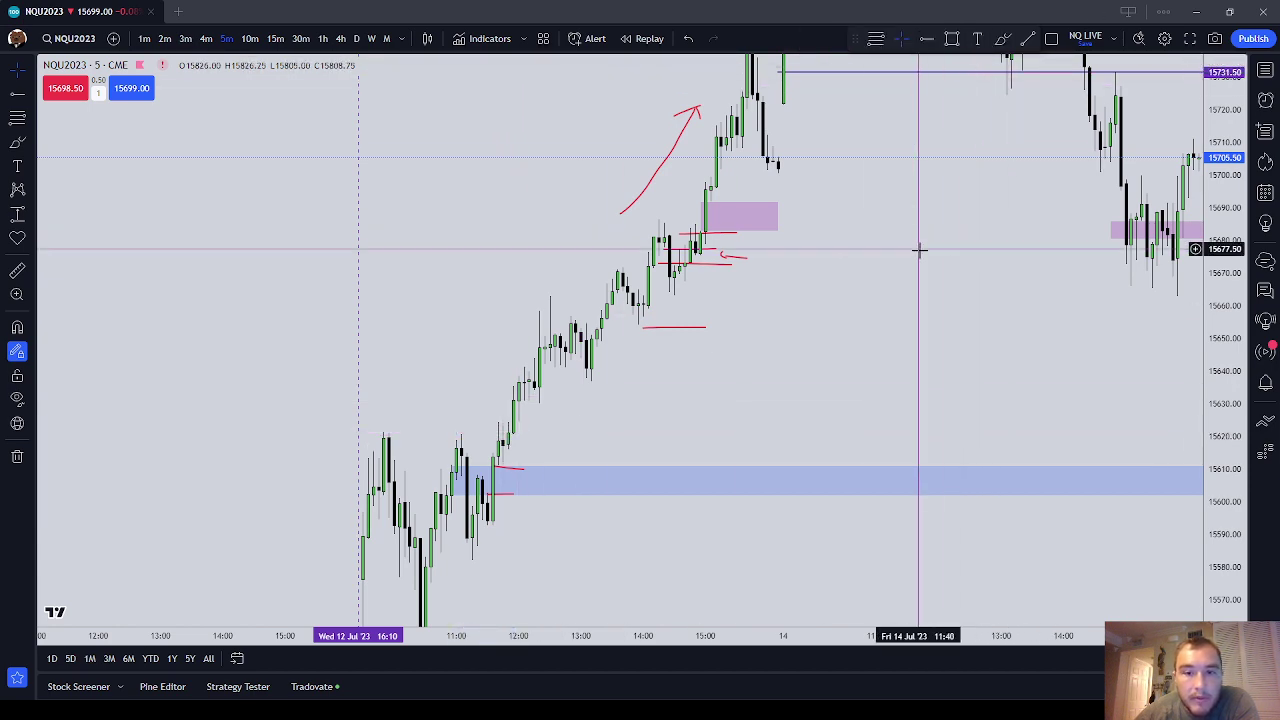
{"action": "left_click_drag", "start_coordinate": [919, 250], "coordinate": [674, 460]}
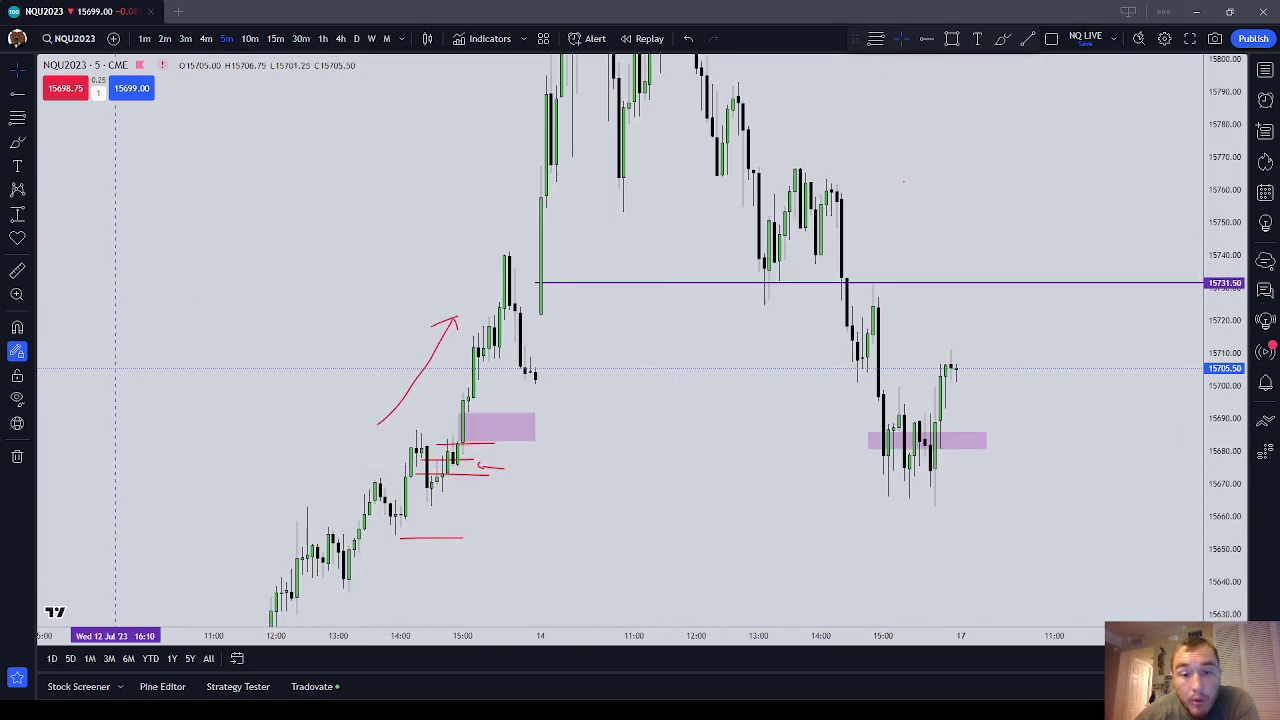